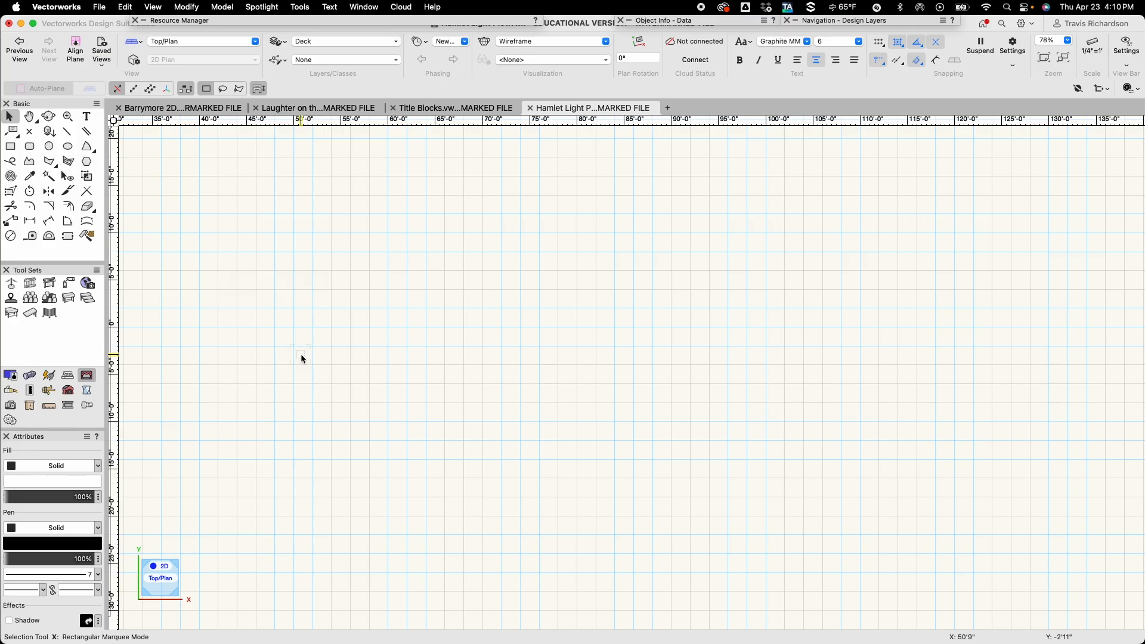
key("v")
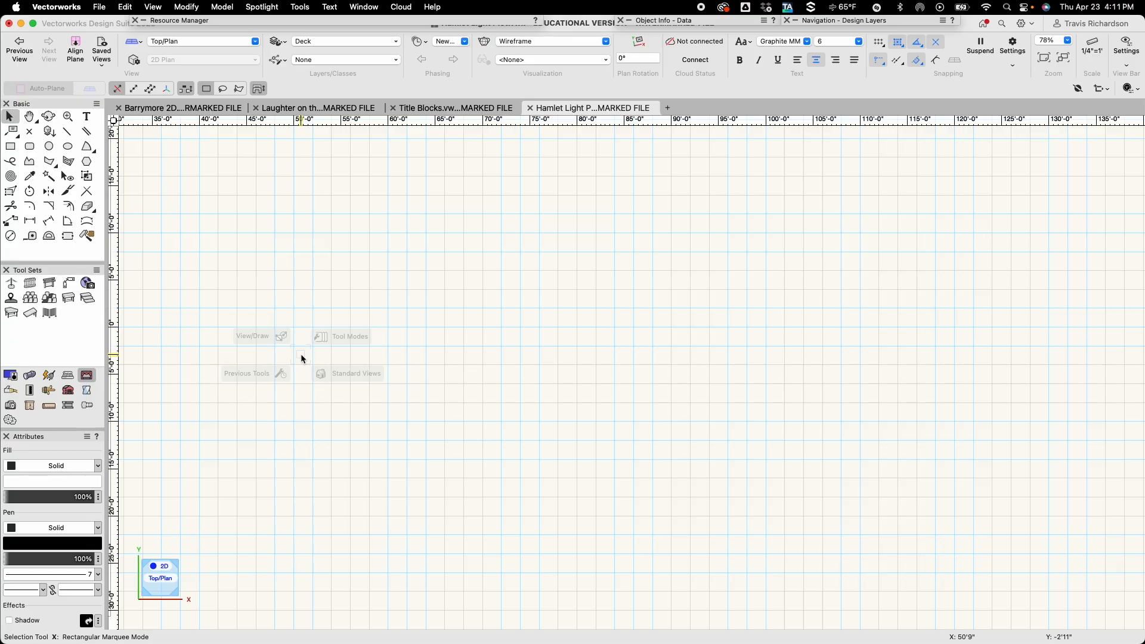
scroll(301, 355, "down", 3)
scroll(427, 311, "up", 3)
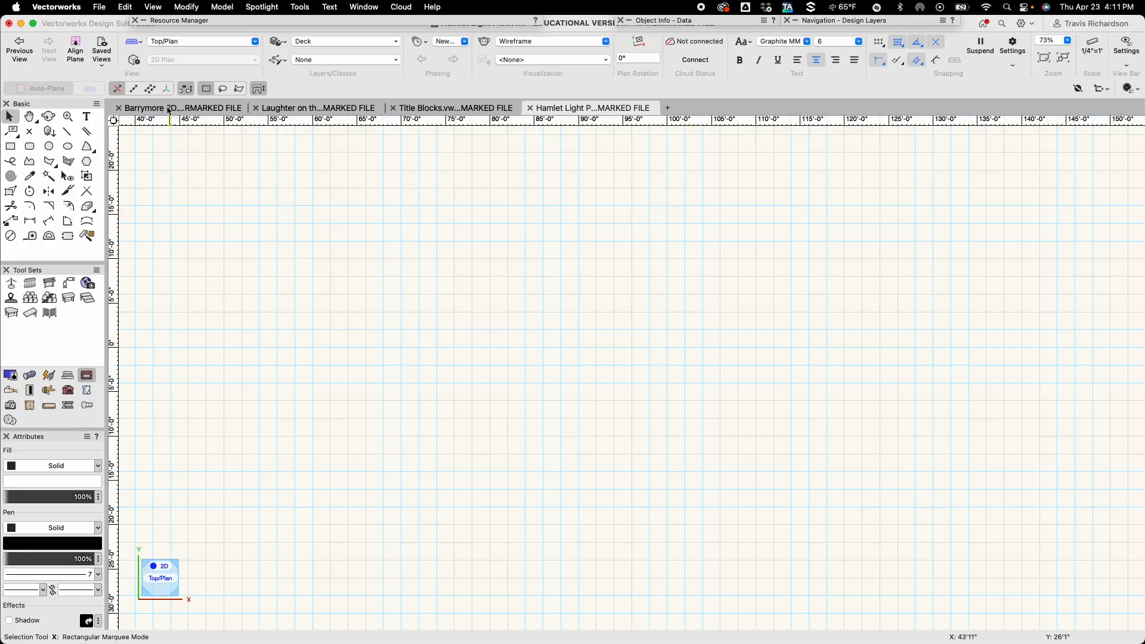
Create a new document from the Spotlight (Imperial).sta template and dismiss the watermark notice.
left_click(100, 8)
left_click(108, 26)
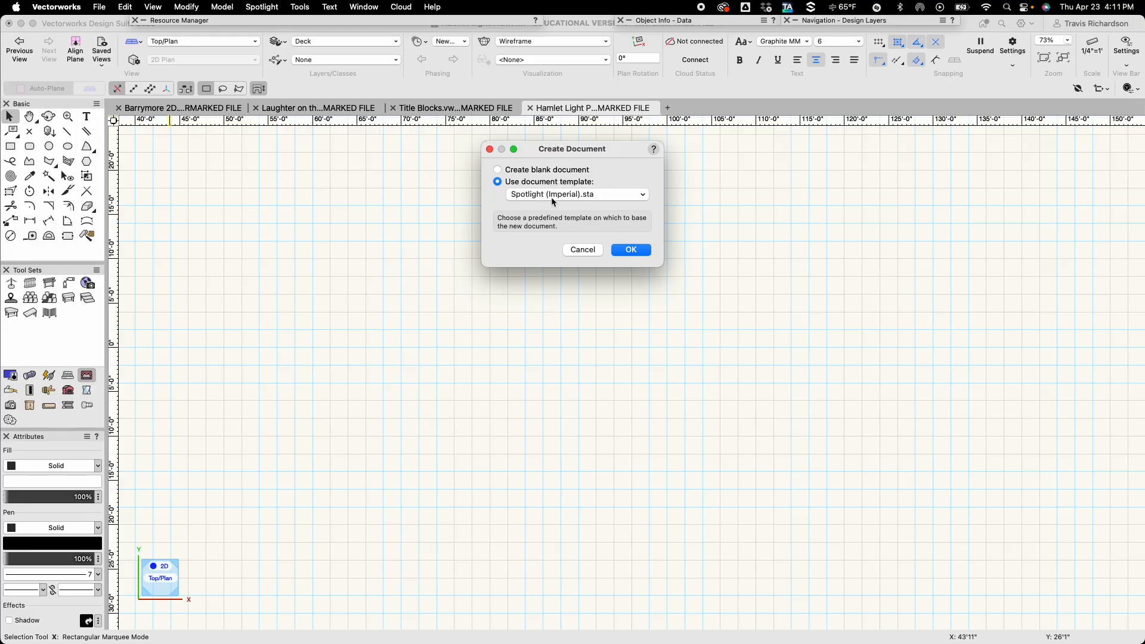
left_click(636, 252)
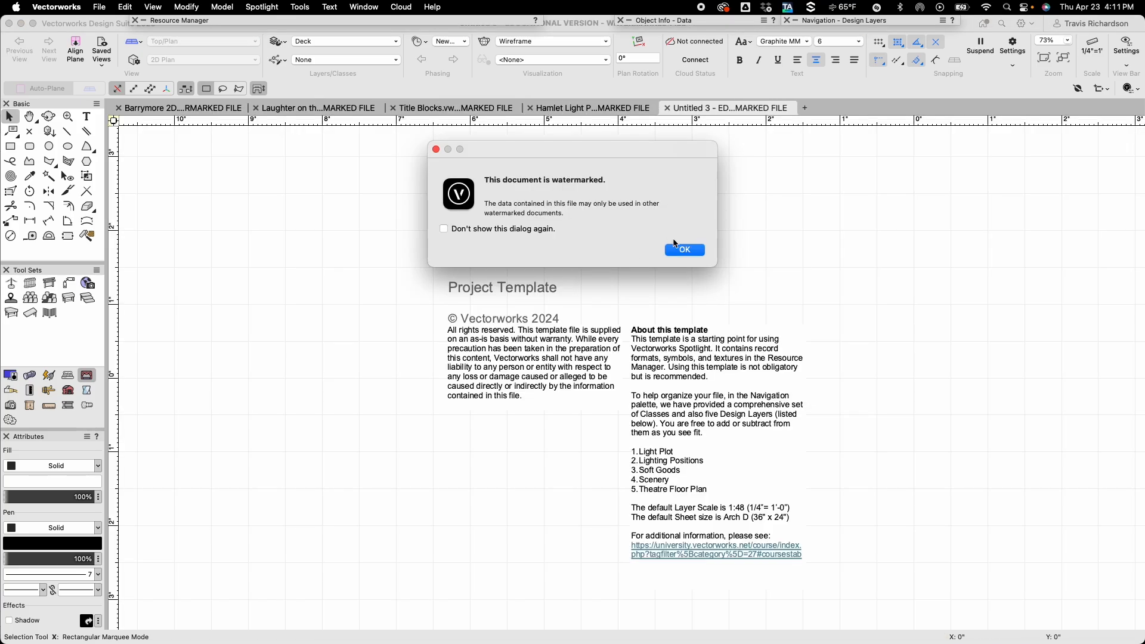
left_click(677, 247)
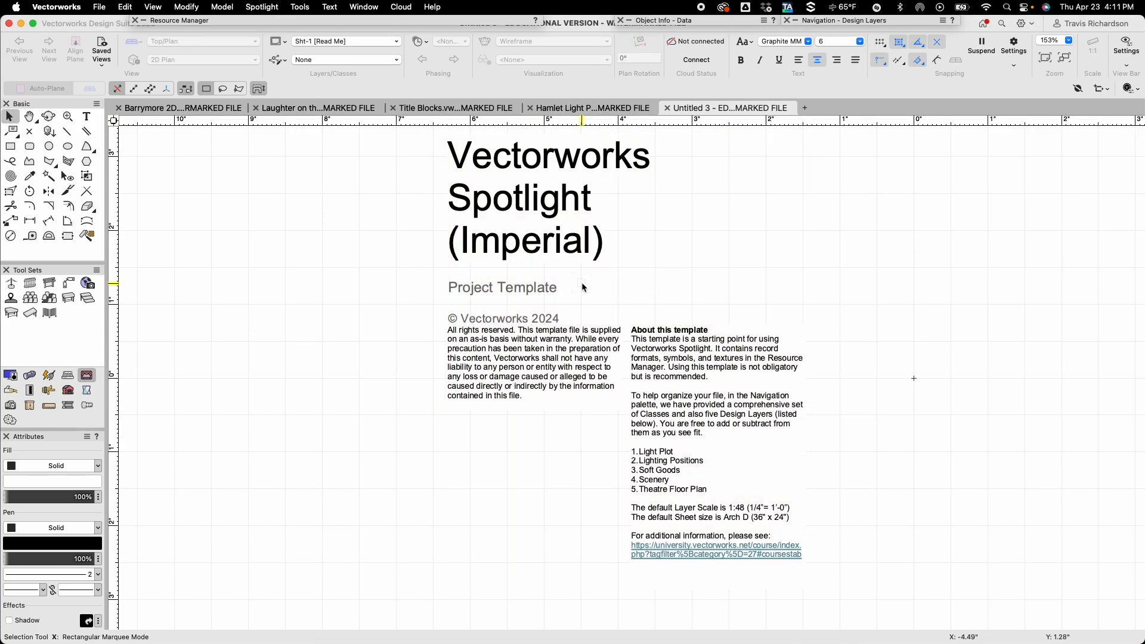
Delete the template's introductory text block from the Sht-1 [Read Me] sheet layer.
left_click(531, 330)
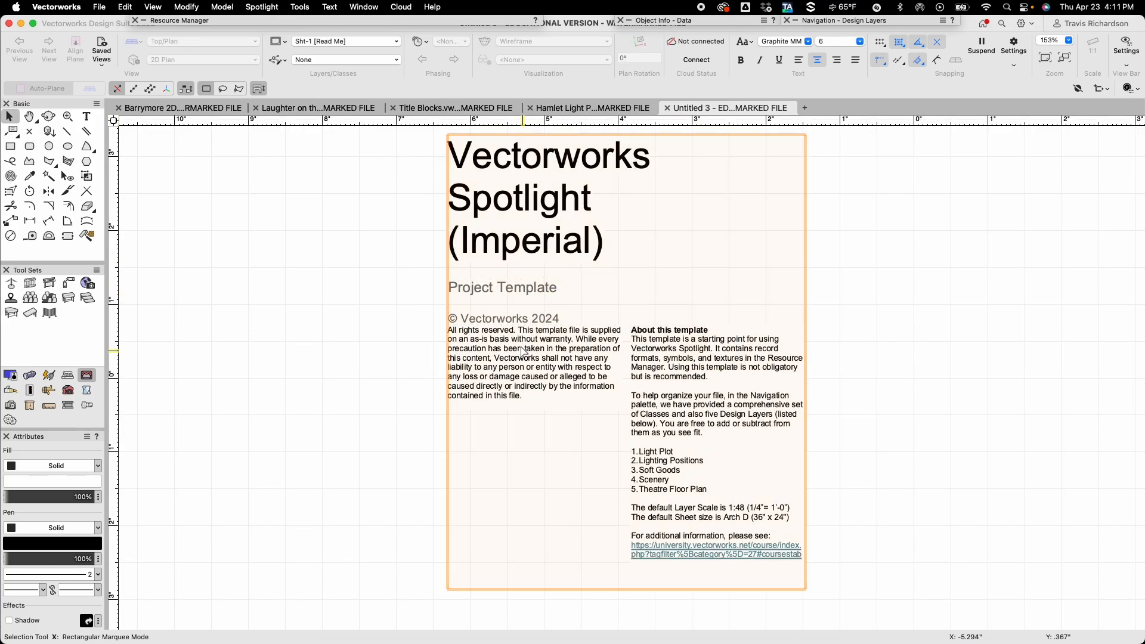
left_click(522, 352)
key("Delete")
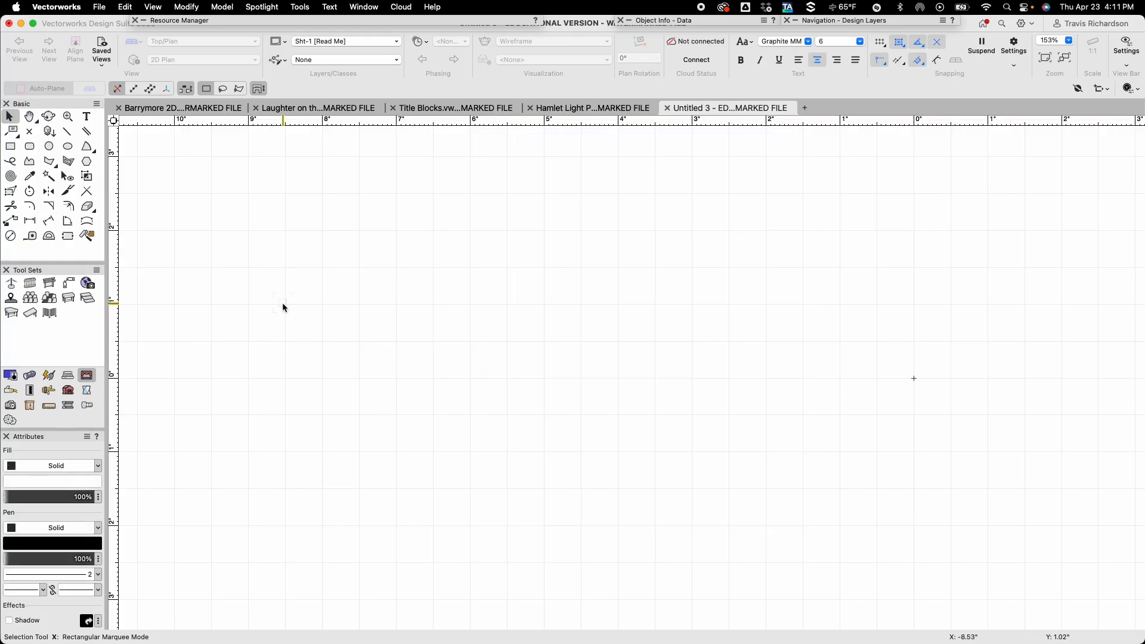
Make the Theatre FloorPlan design layer active.
left_click(369, 40)
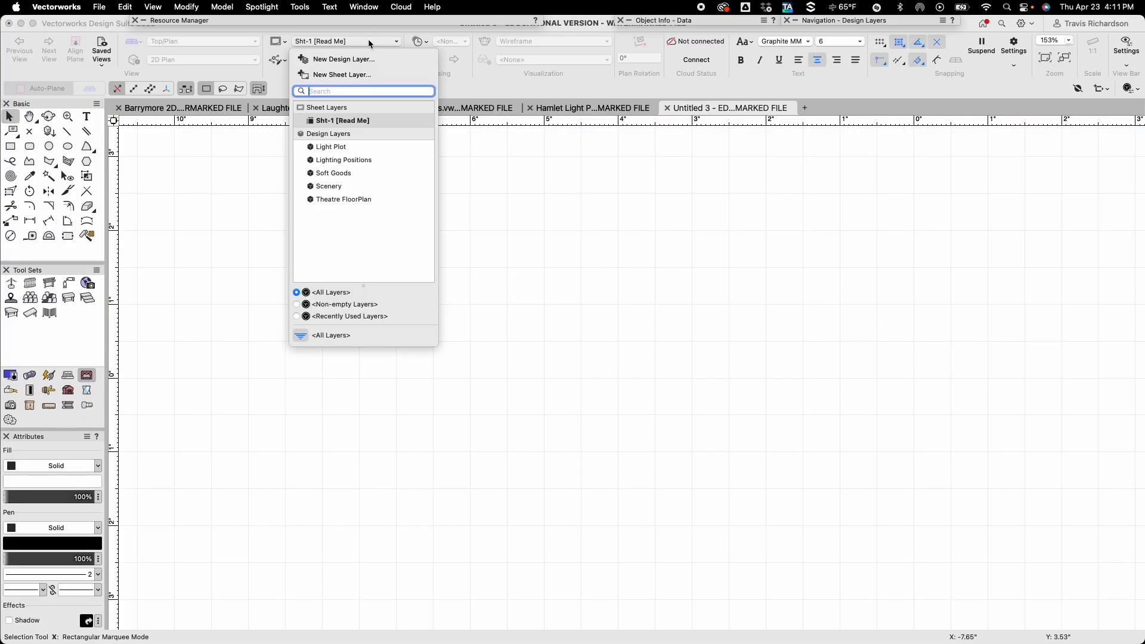
left_click(344, 199)
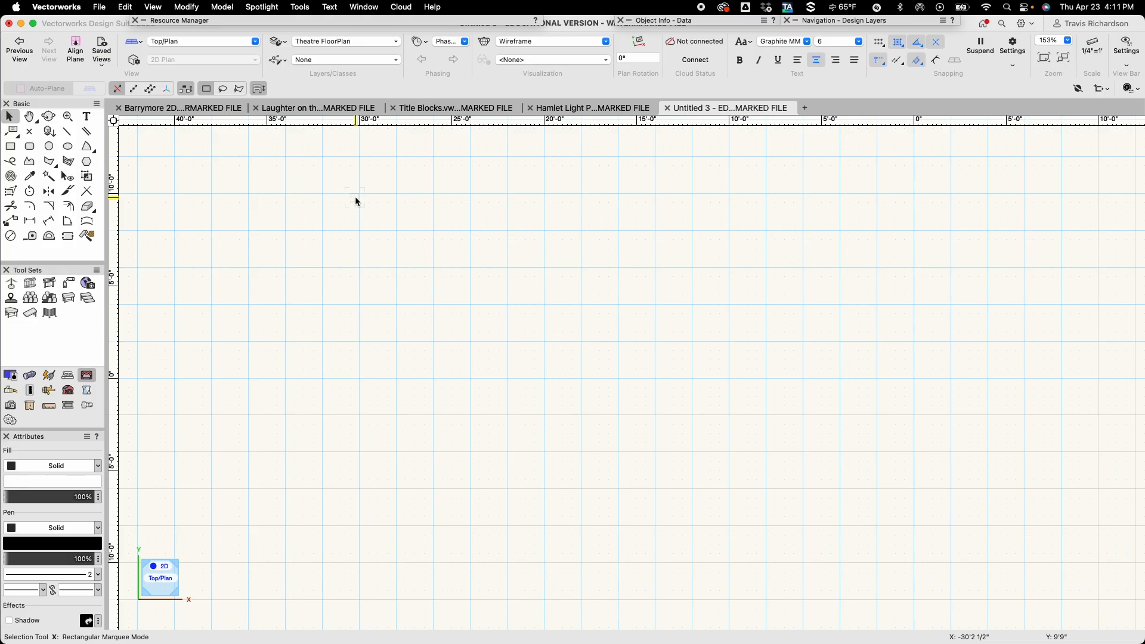
key("space")
Create a new class named Theatre Shell in the document's organization settings.
left_click(279, 60)
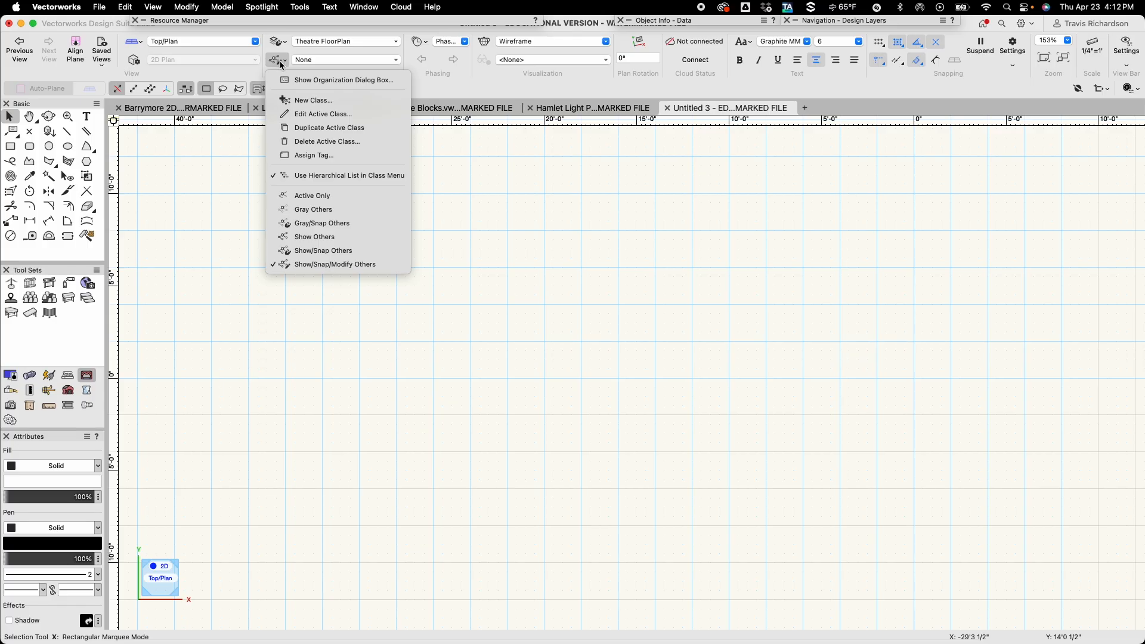
left_click(333, 81)
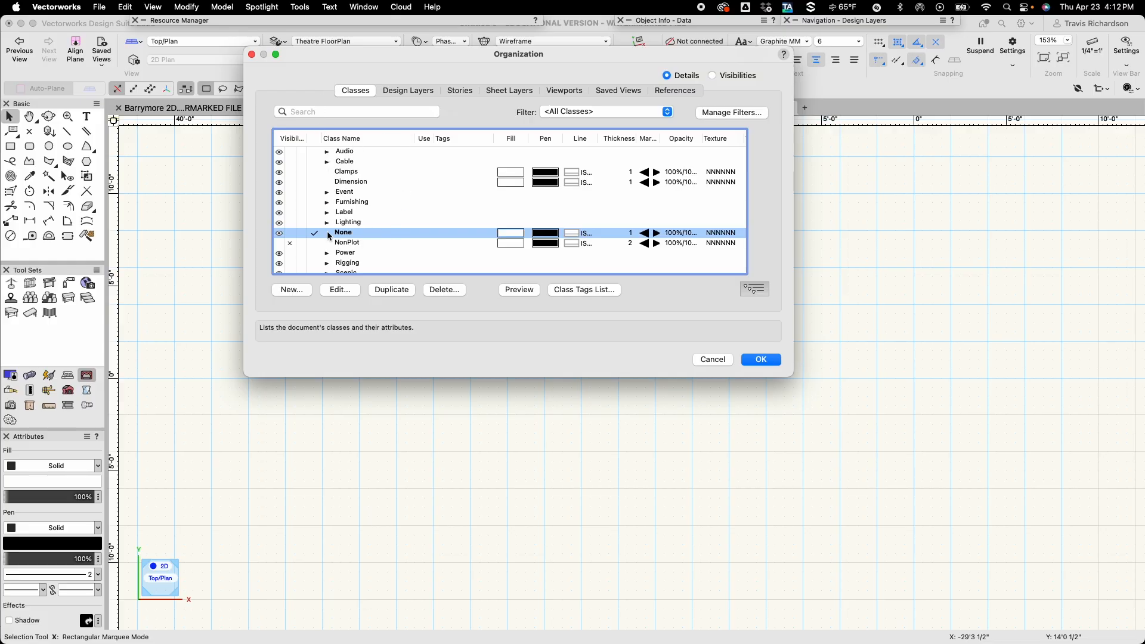
scroll(345, 246, "down", 3)
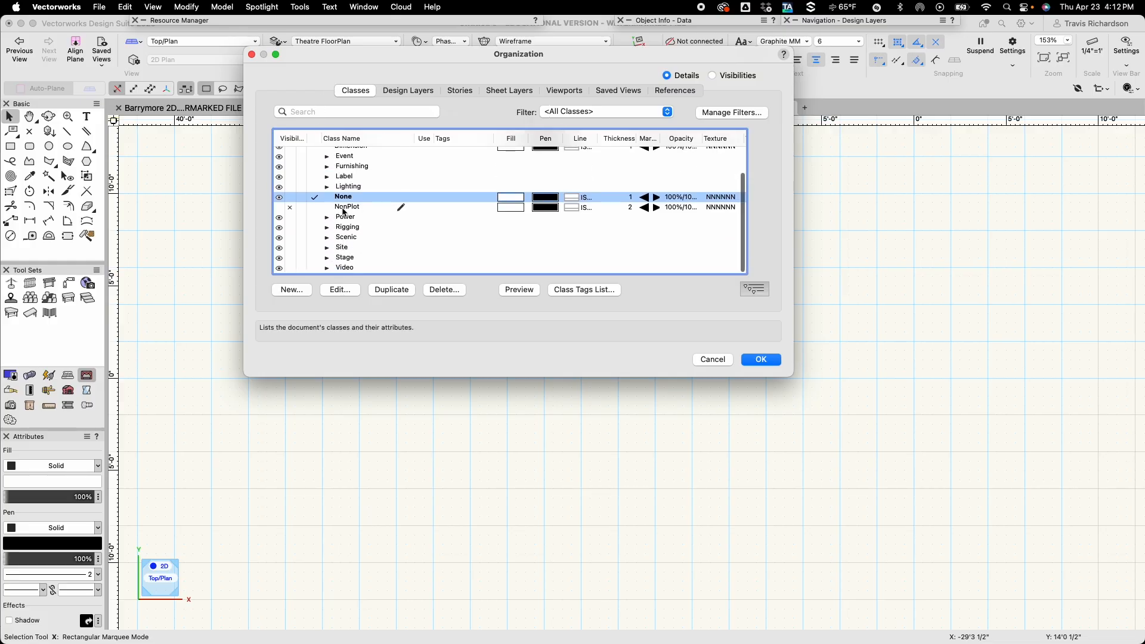
scroll(345, 213, "up", 3)
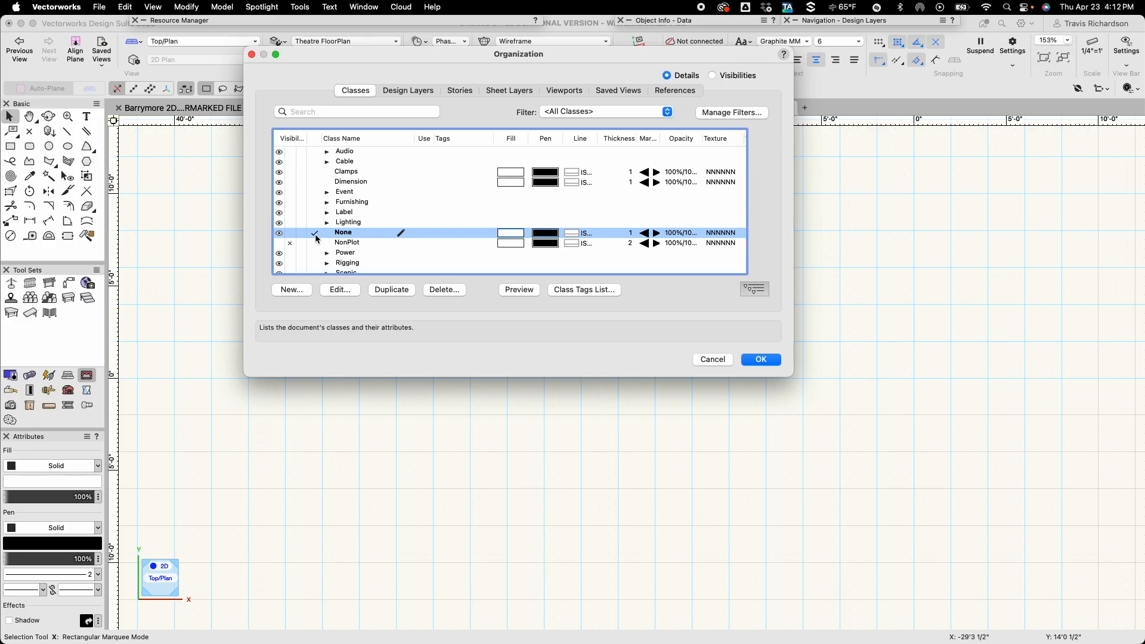
left_click(292, 291)
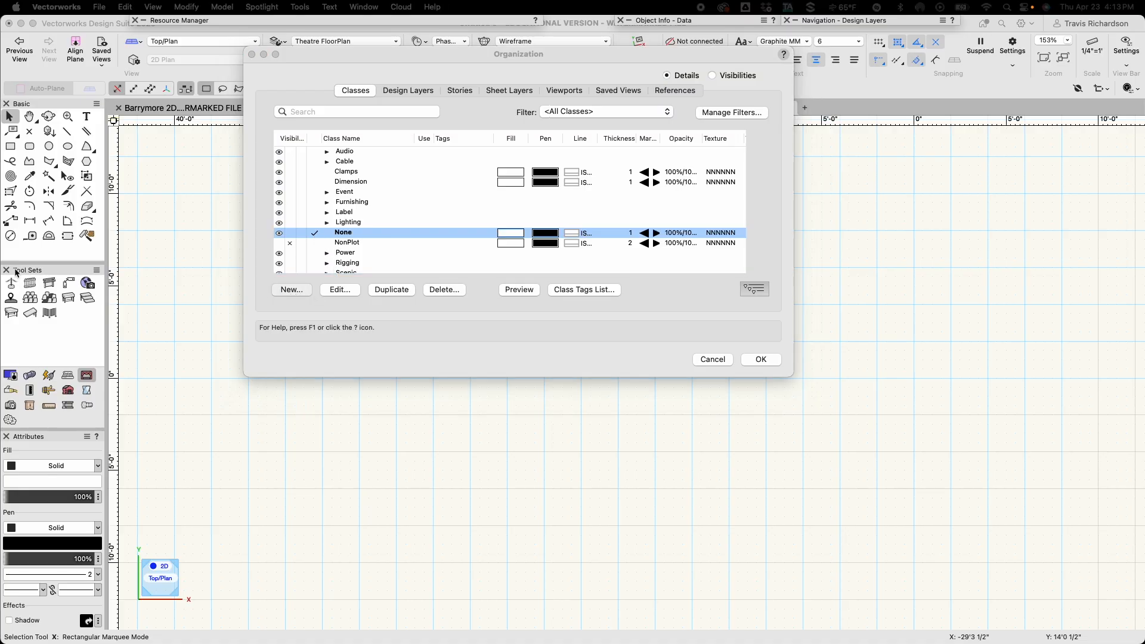
left_click_drag(410, 69, 540, 48)
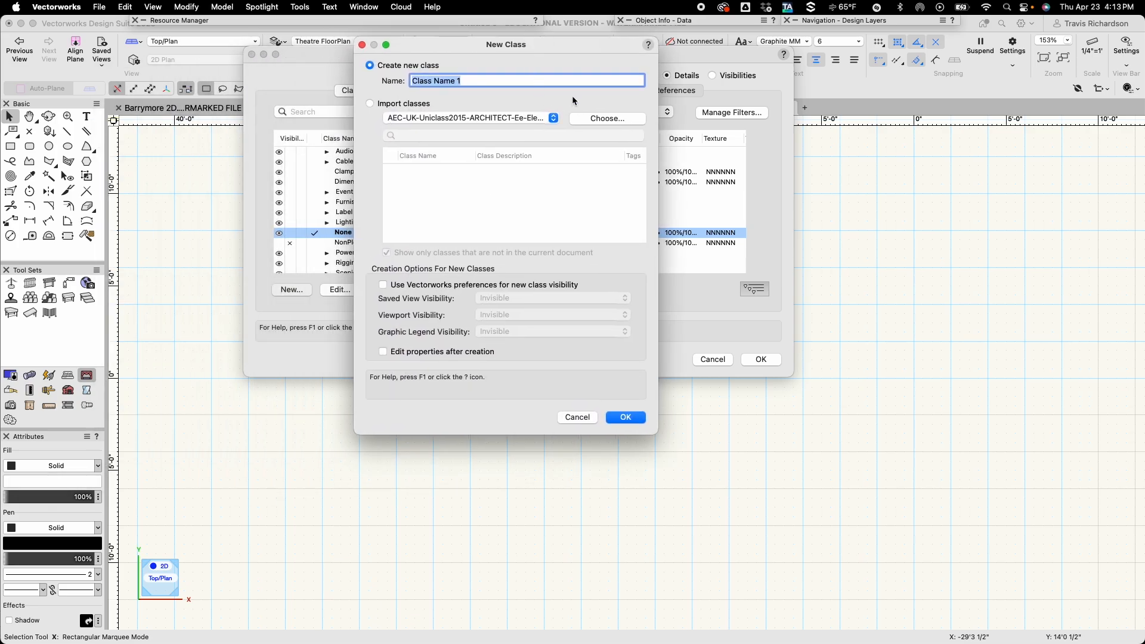
type("Thea")
type("tre ")
type("Sehl")
key("BackSpace")
key("BackSpace")
key("BackSpace")
type("hell")
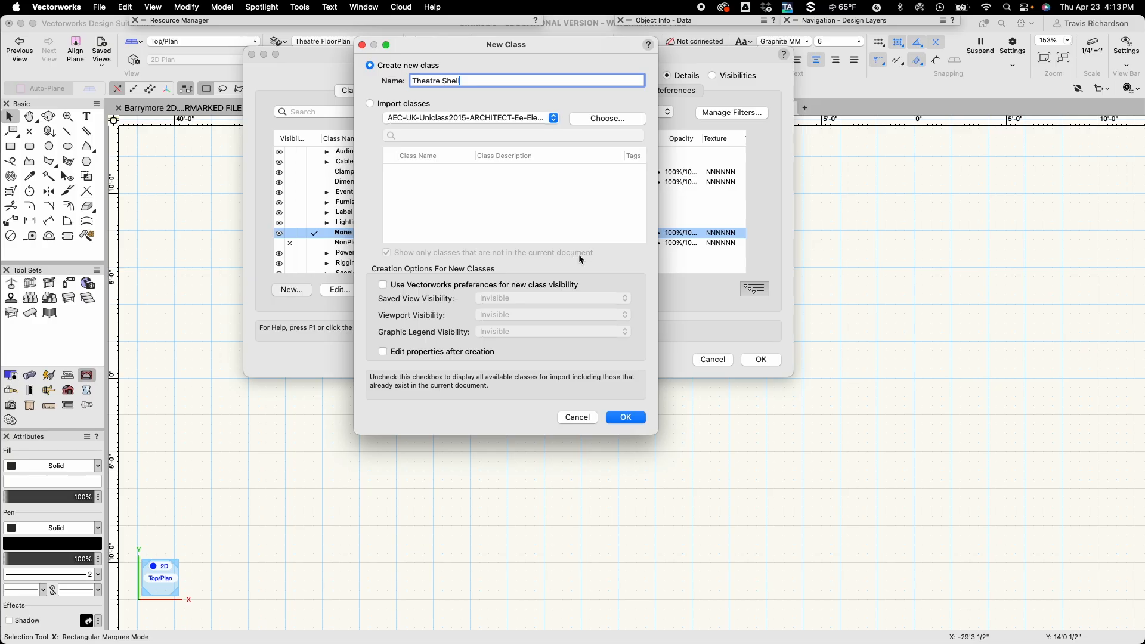
left_click(626, 418)
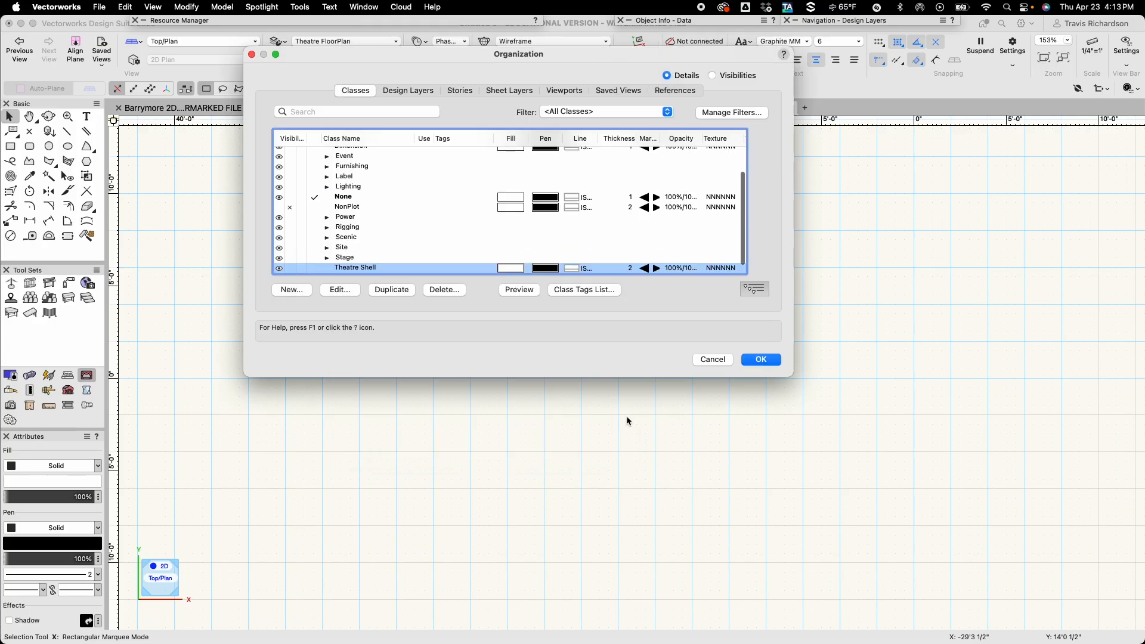
Make Theatre Shell the active class and edit its graphic attributes to be used at creation with a pen thickness of 20.
left_click(315, 270)
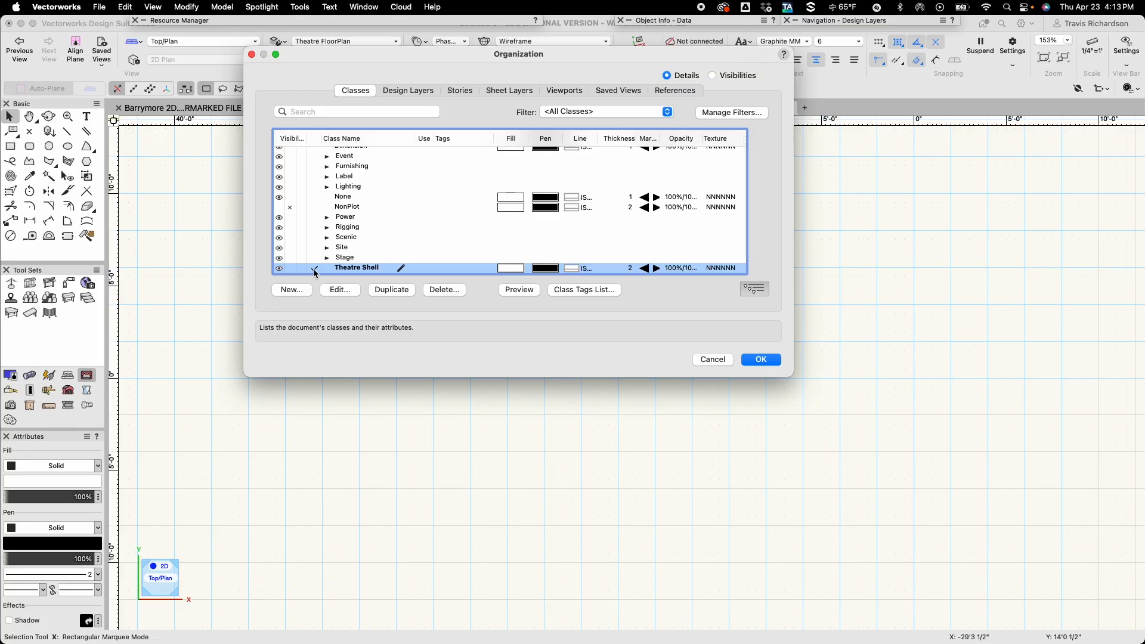
left_click(339, 290)
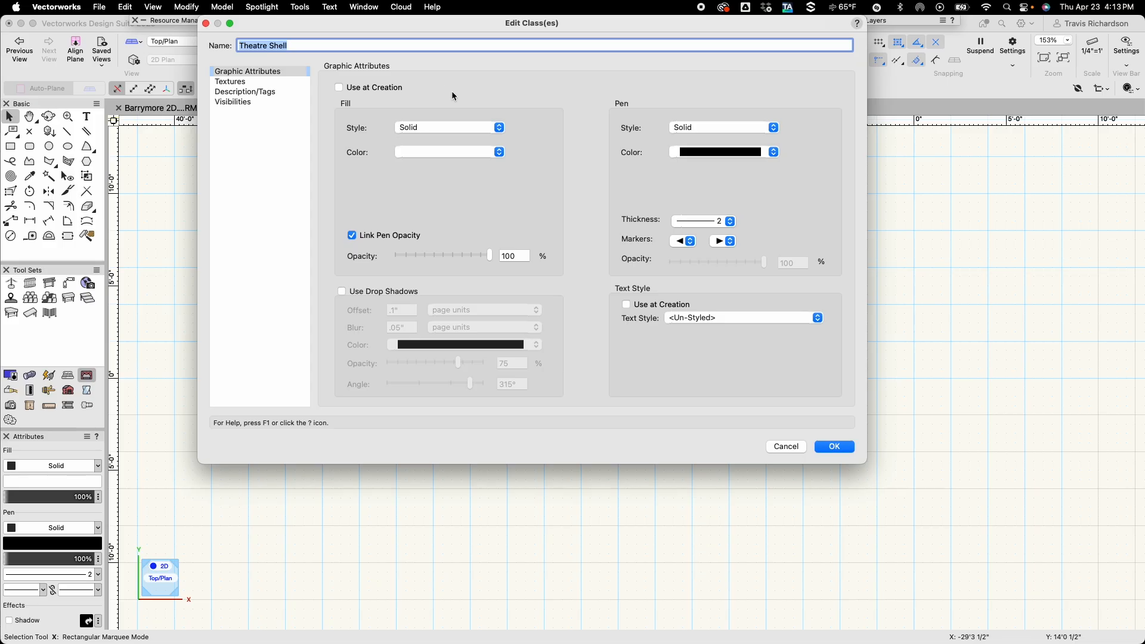
left_click(340, 88)
left_click(731, 222)
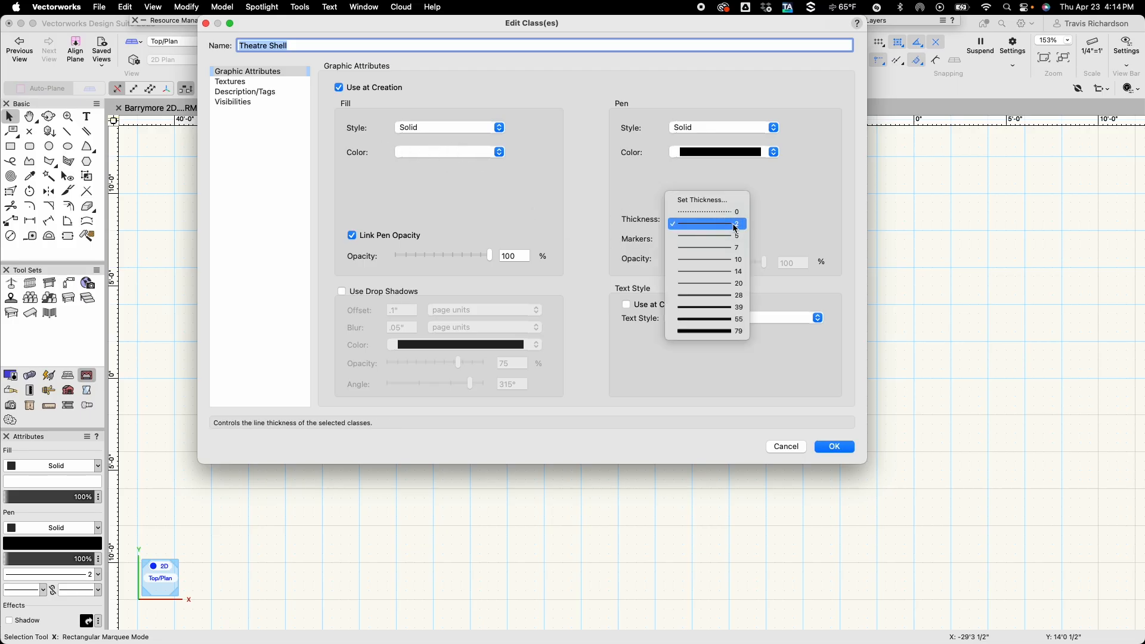
left_click(739, 285)
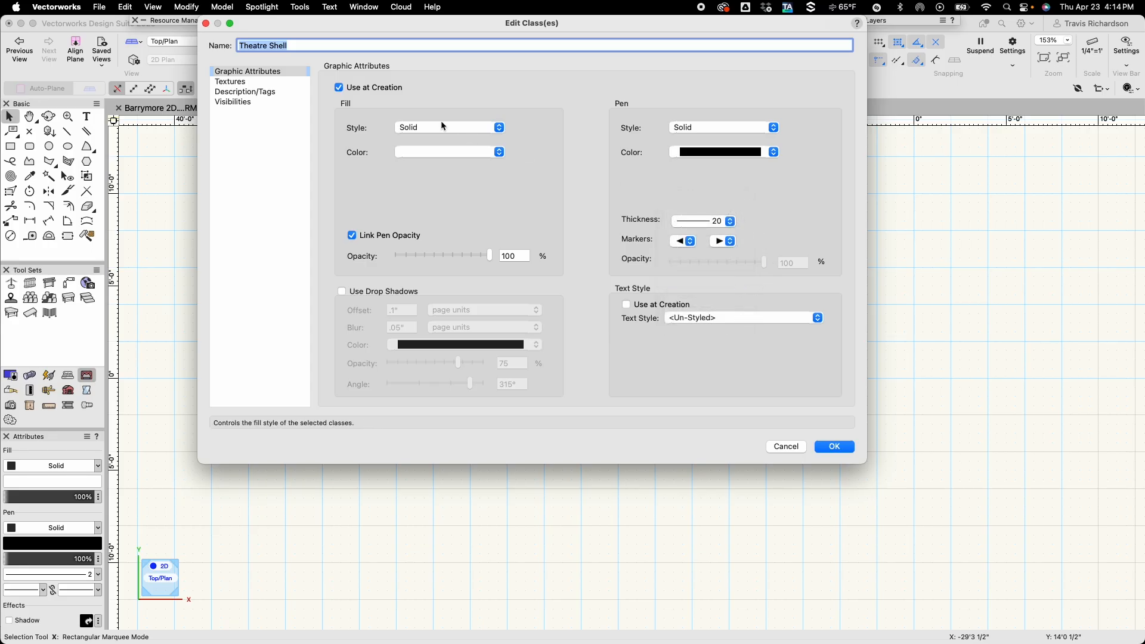
Set the Theatre Shell class's fill to the Cast Iron HF hatch and save the class changes.
left_click(500, 128)
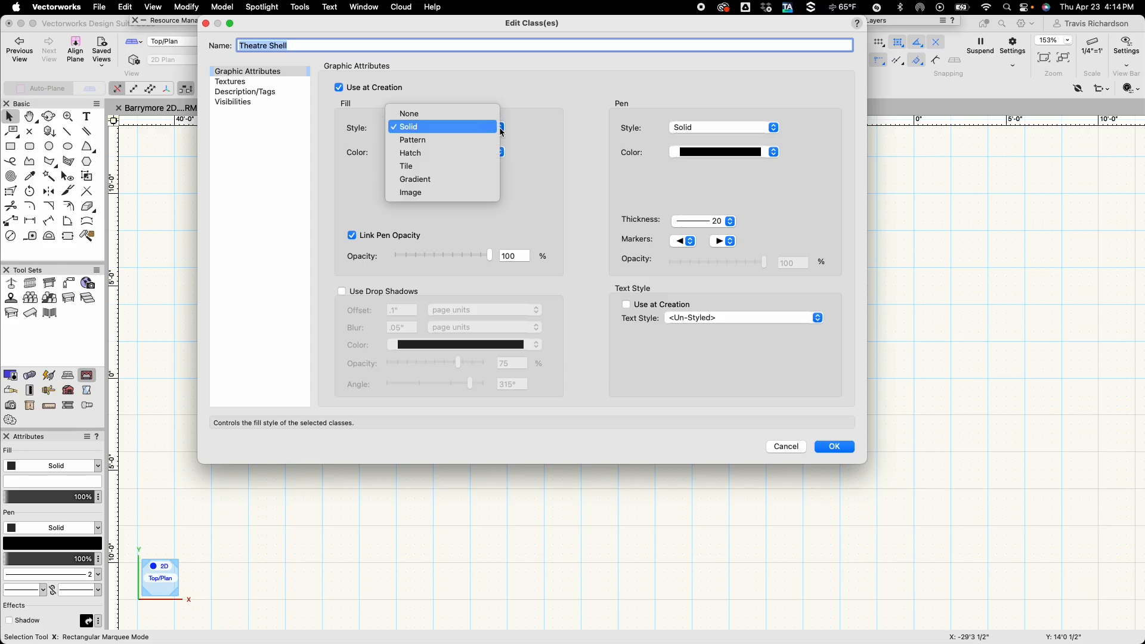
left_click(468, 152)
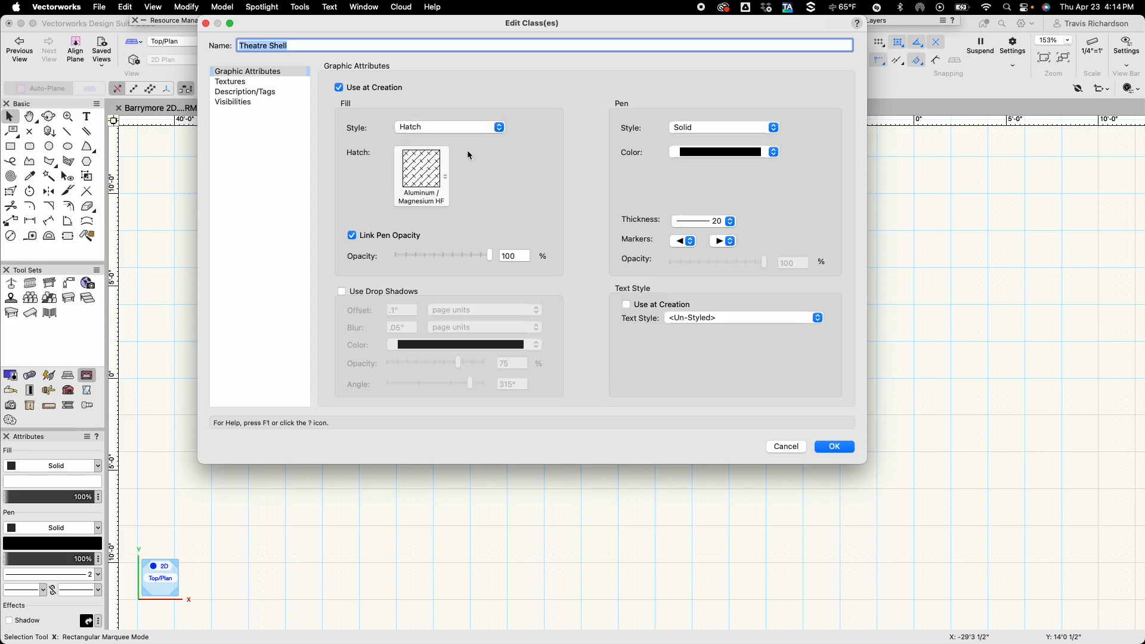
left_click(428, 180)
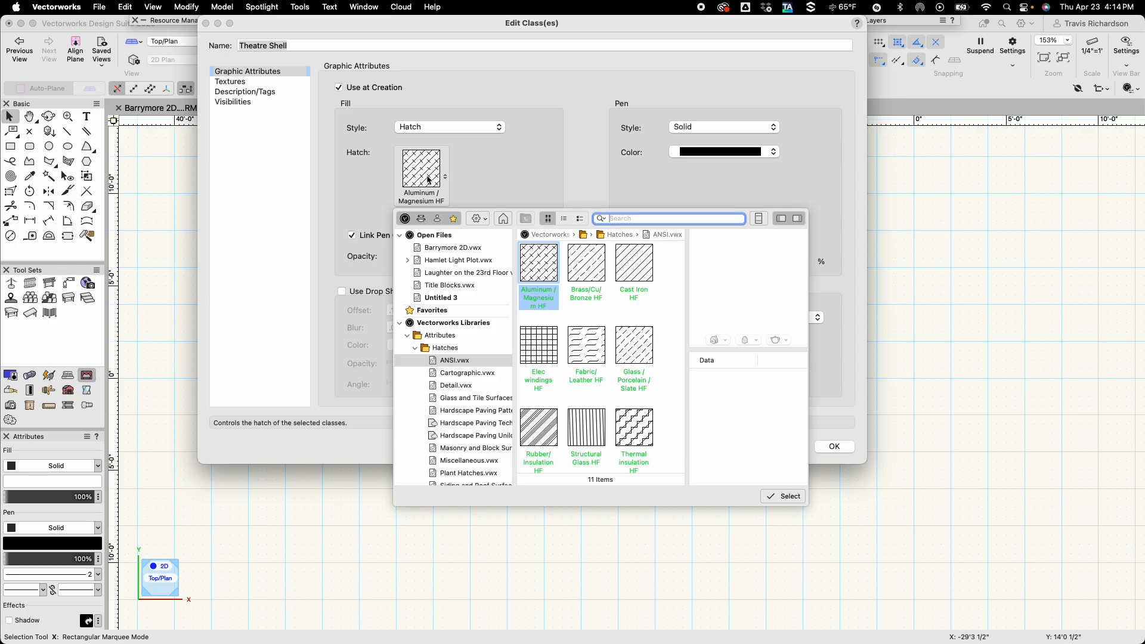
double_click(633, 270)
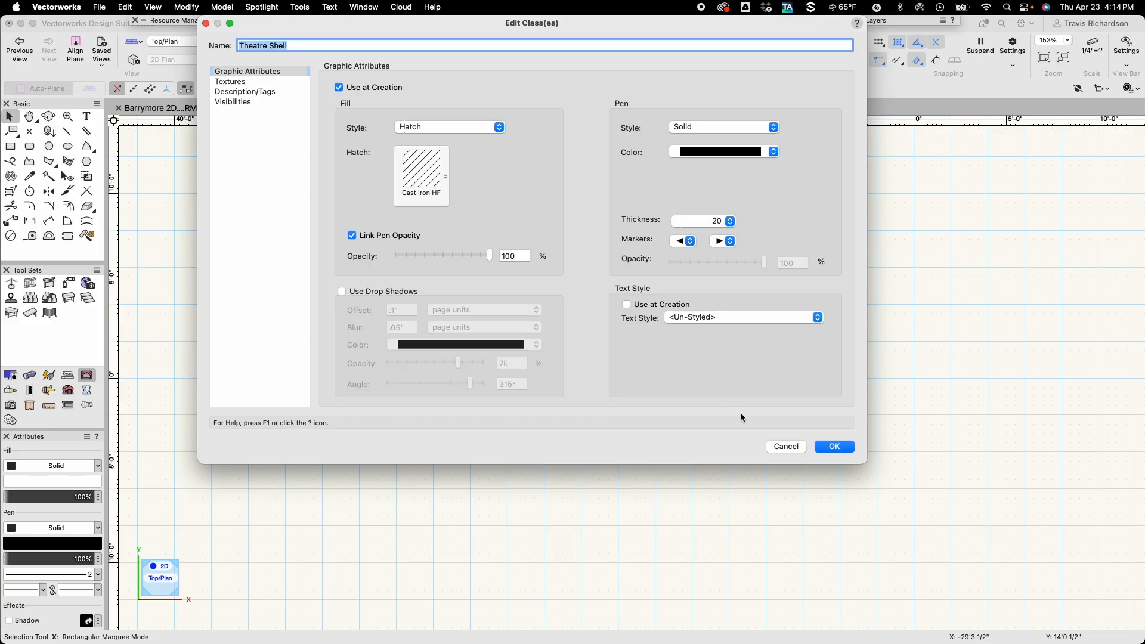
left_click(828, 449)
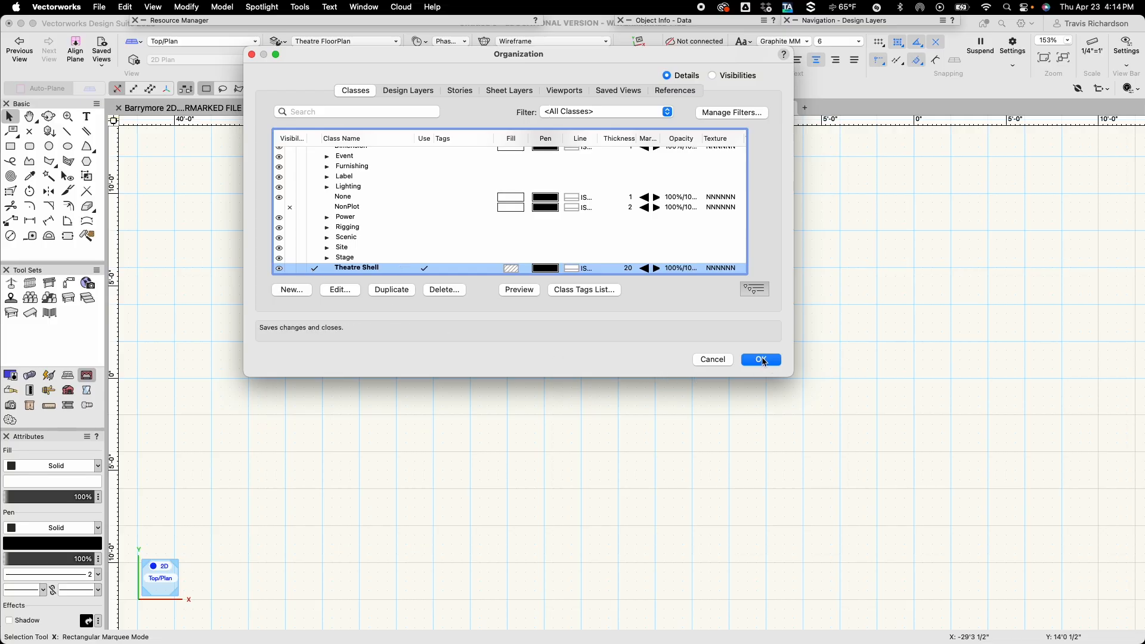
left_click(762, 360)
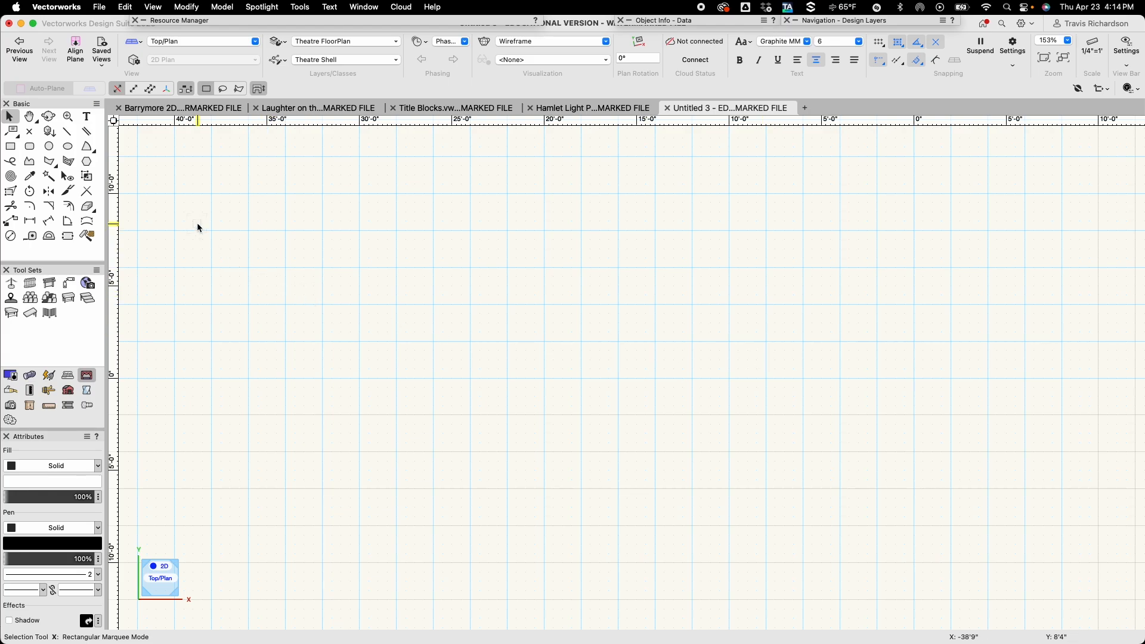
Set up the Double-Line Polygon tool with the left control line mode and a separation of 10 1/2".
left_click(69, 162)
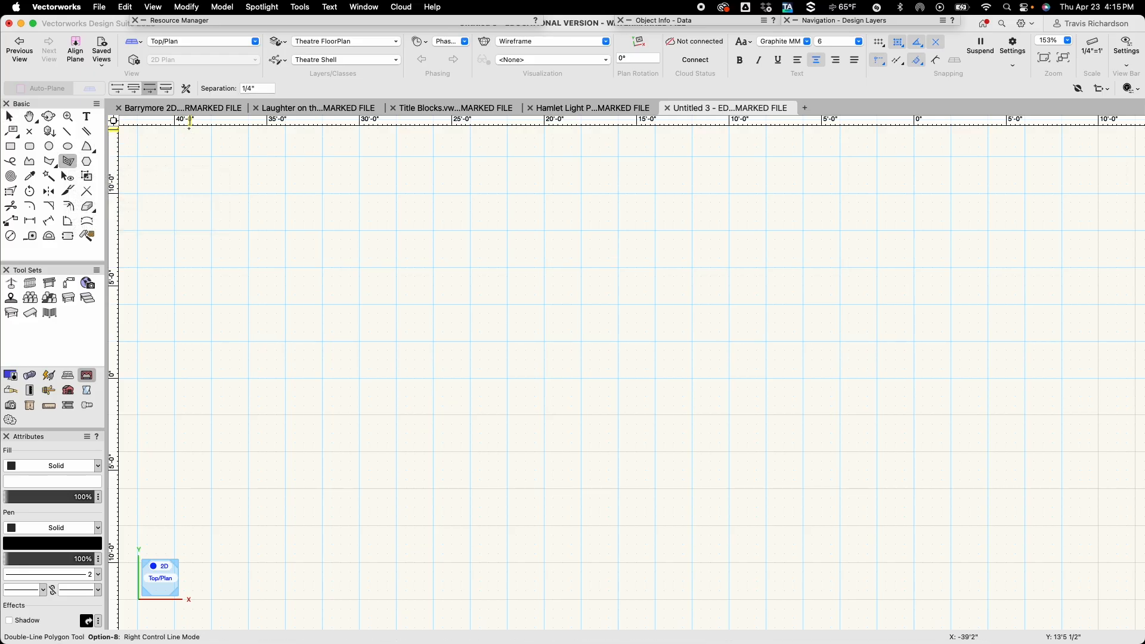
left_click(118, 89)
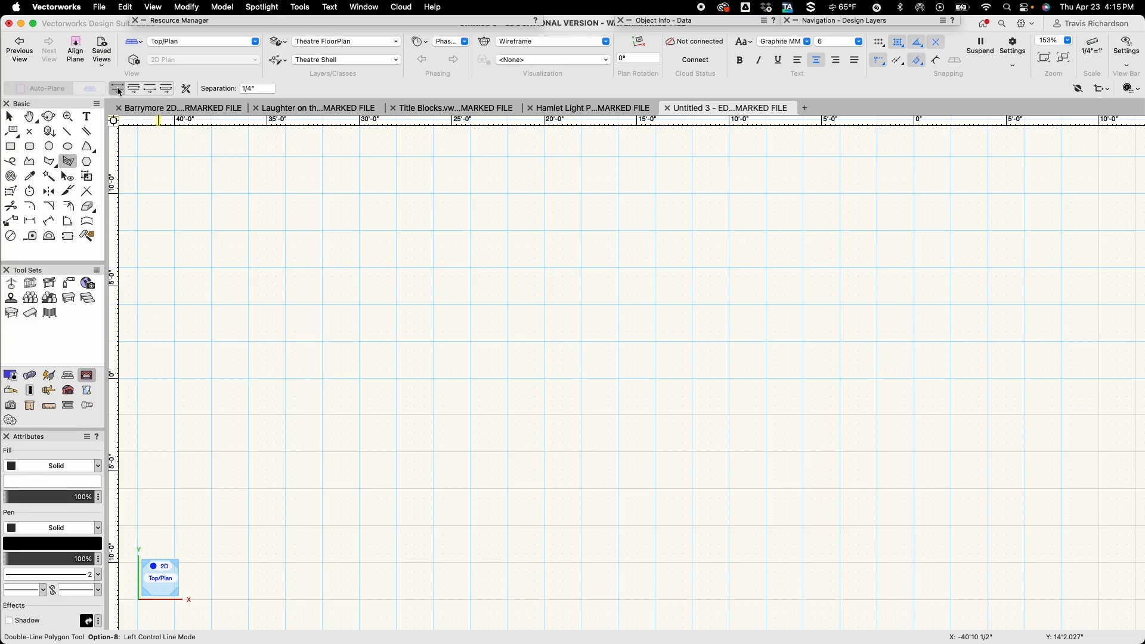
left_click(186, 88)
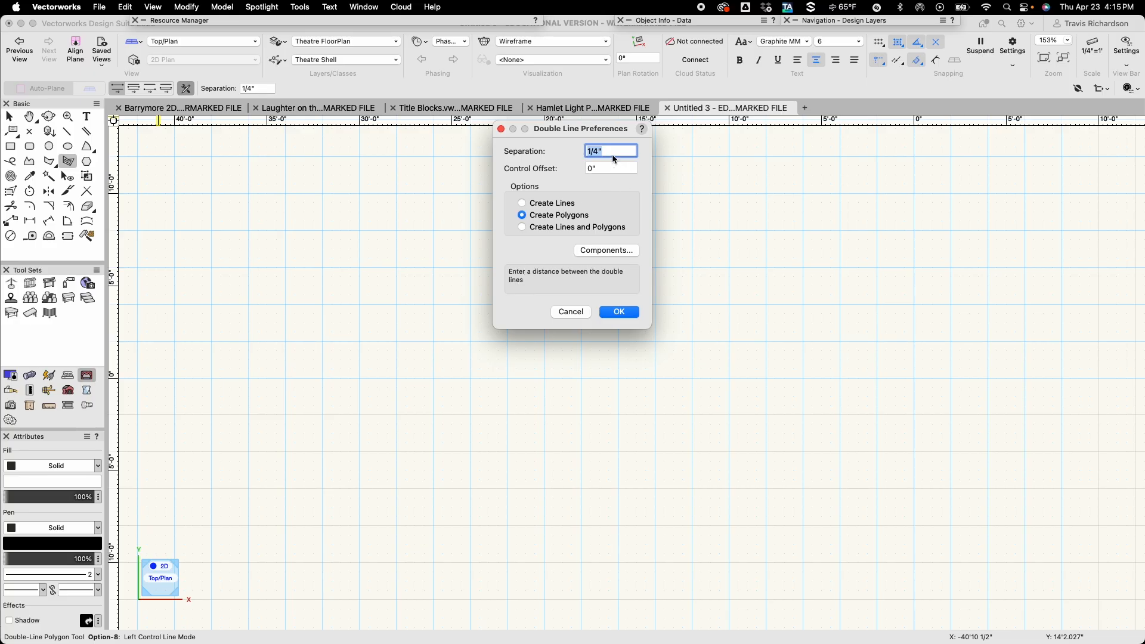
type("10 1/2")
key("Return")
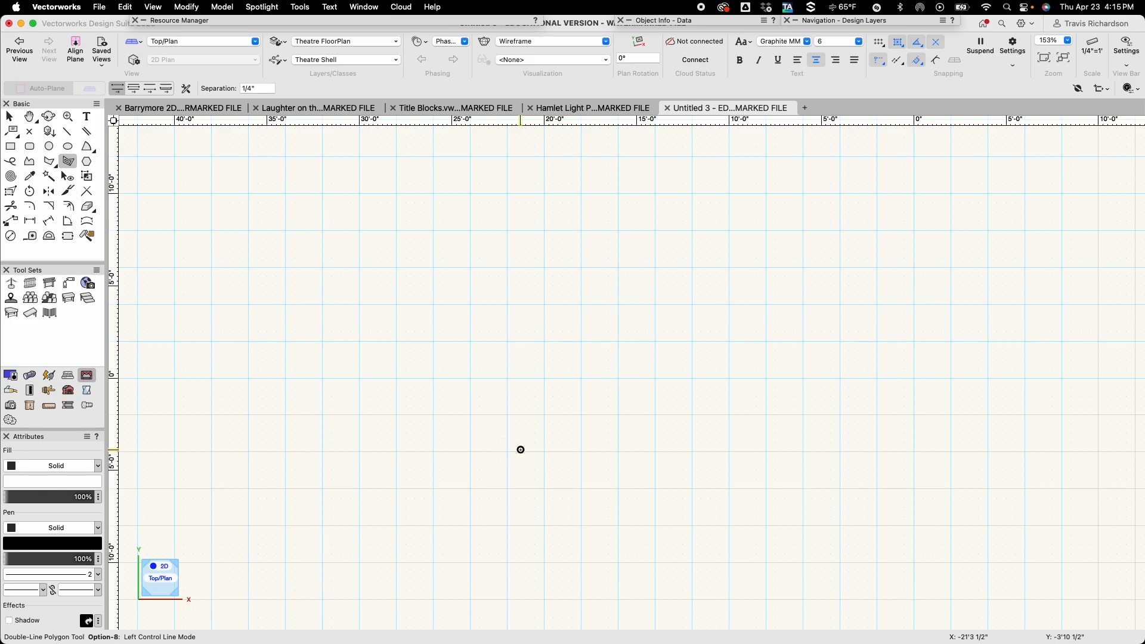
Start the theatre wall as a double-line polygon with a horizontal first segment 11'10 1/2" long at 180°.
left_click(519, 449)
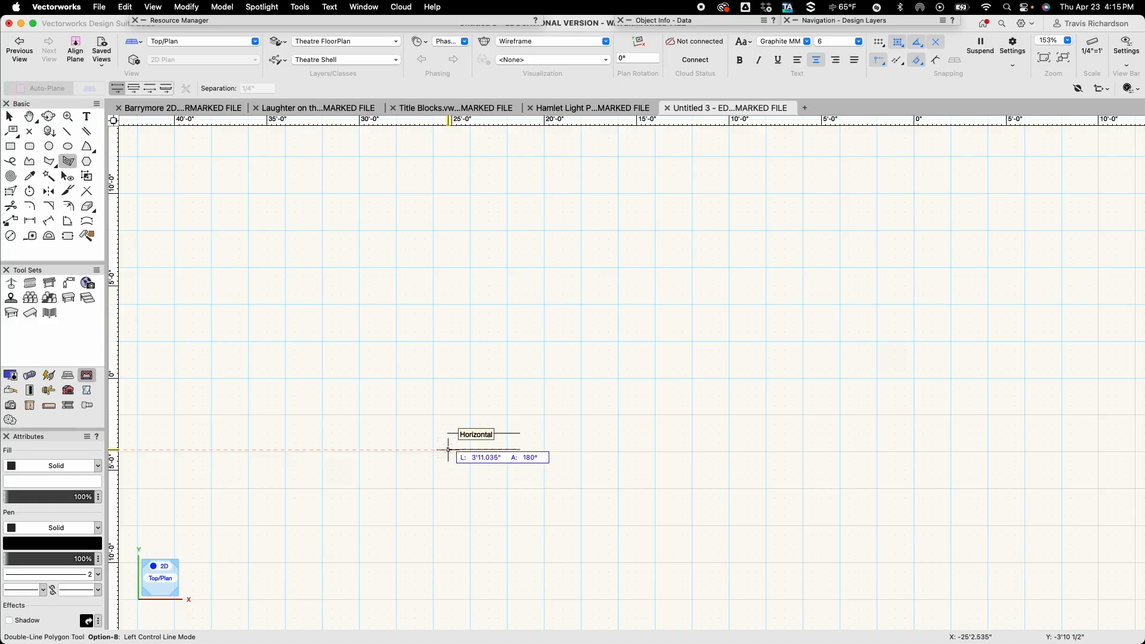
key("Tab")
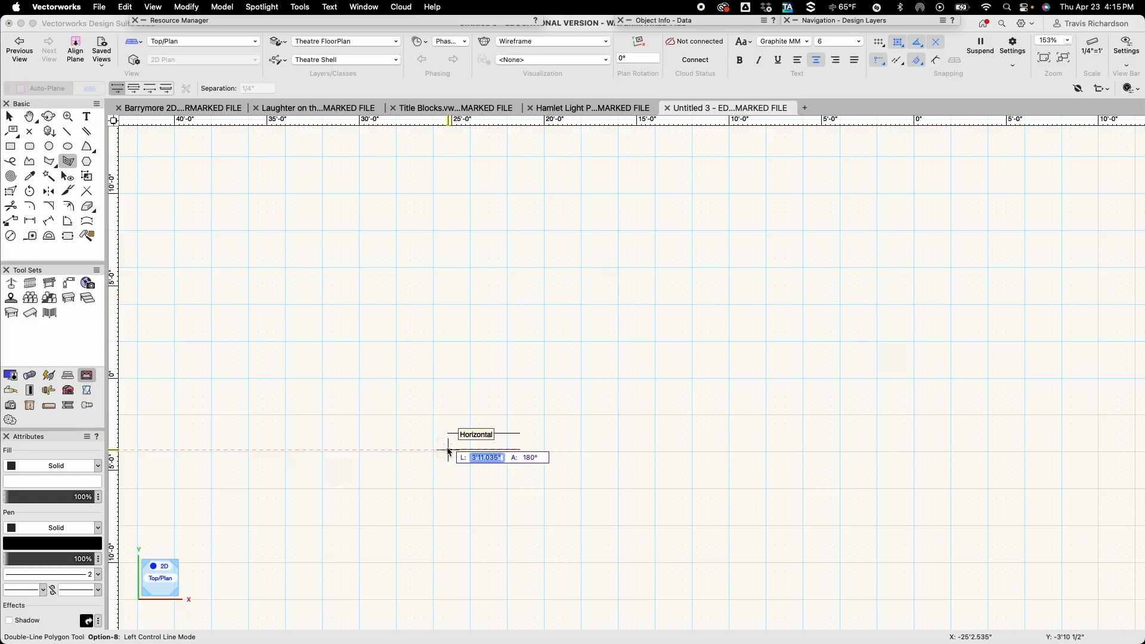
type("11'10 1/2")
key("Return")
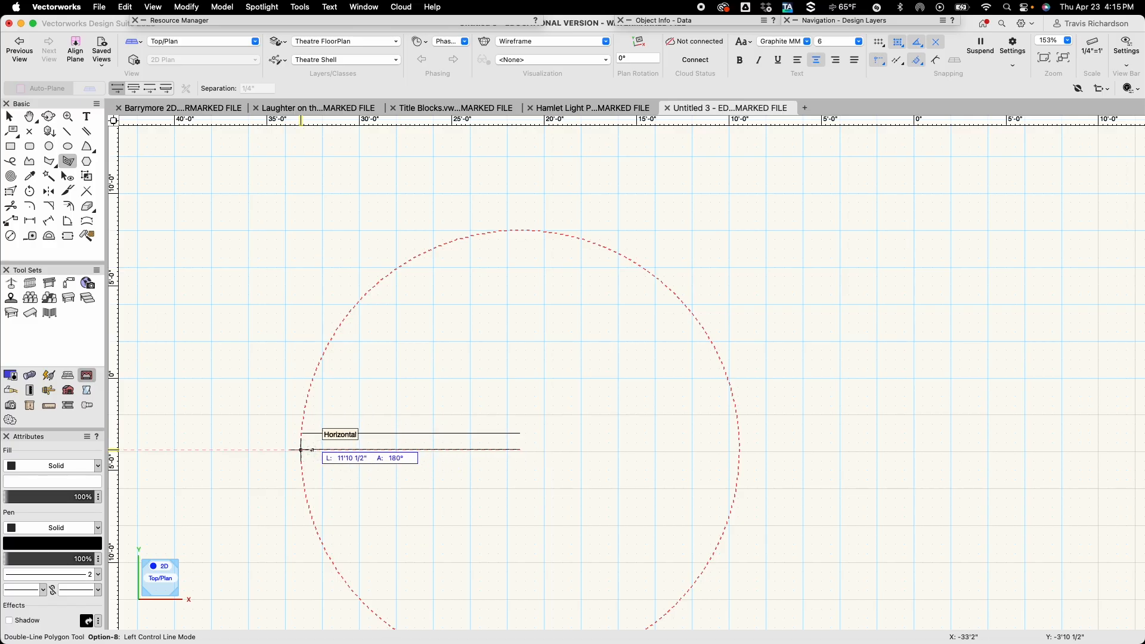
left_click(300, 450)
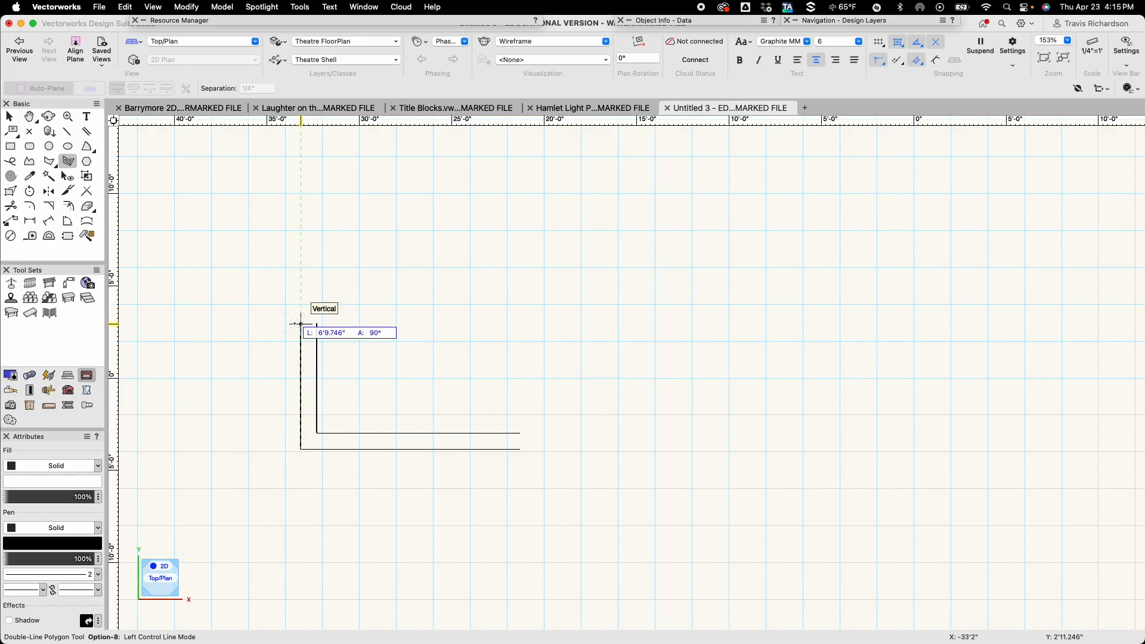
Add a vertical wall segment 26'10 1/2" long at 90° to the double-line polygon.
type("26")
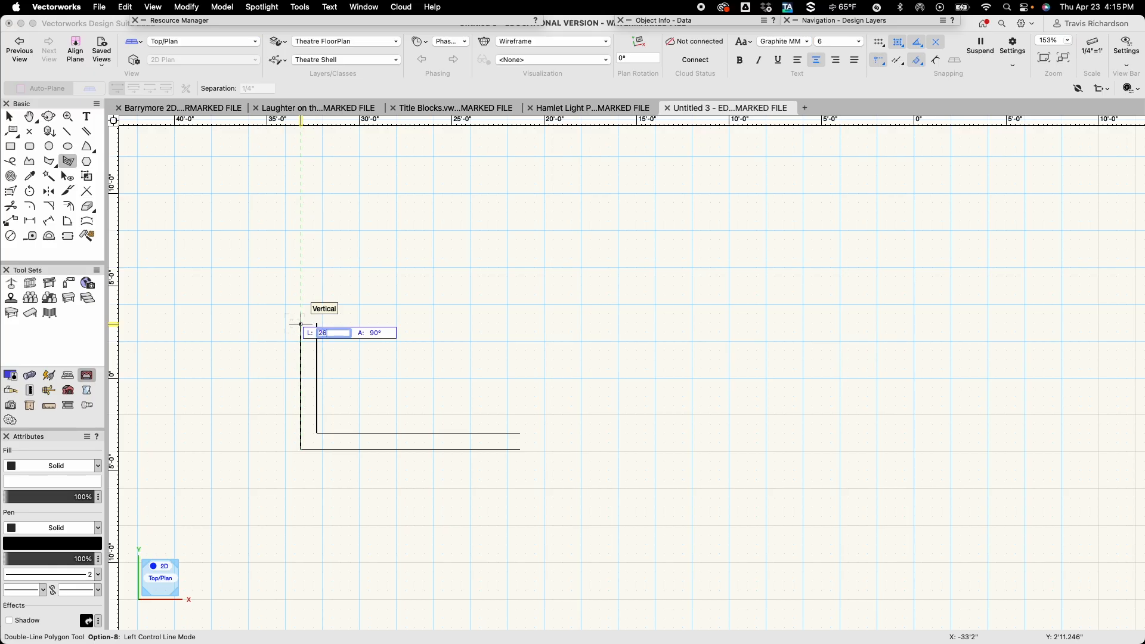
type("'10 1/2")
key("Return")
key("space")
left_click_drag(295, 324, 278, 561)
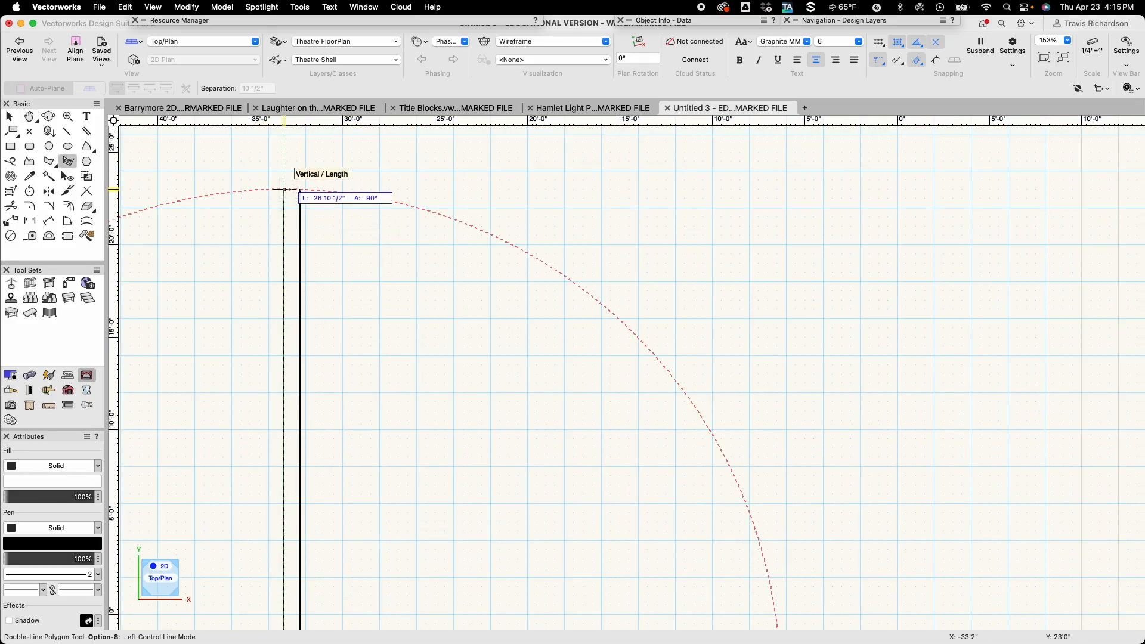
left_click(284, 189)
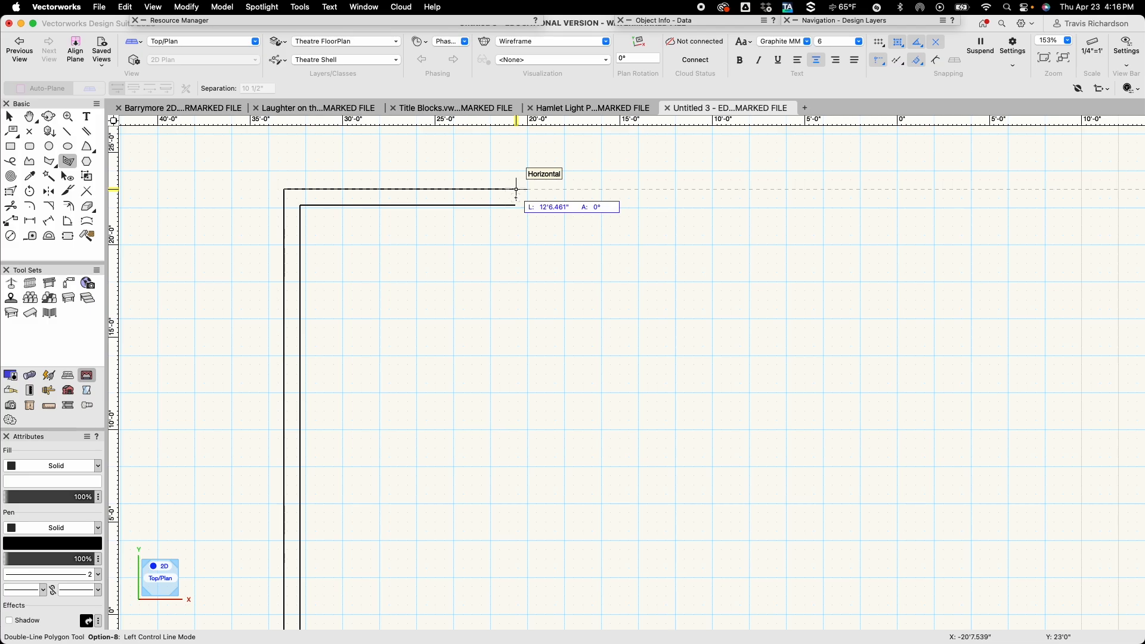
Add the horizontal back wall segment, 66'9" long at 0°, to the double-line polygon.
key("Tab")
type("66")
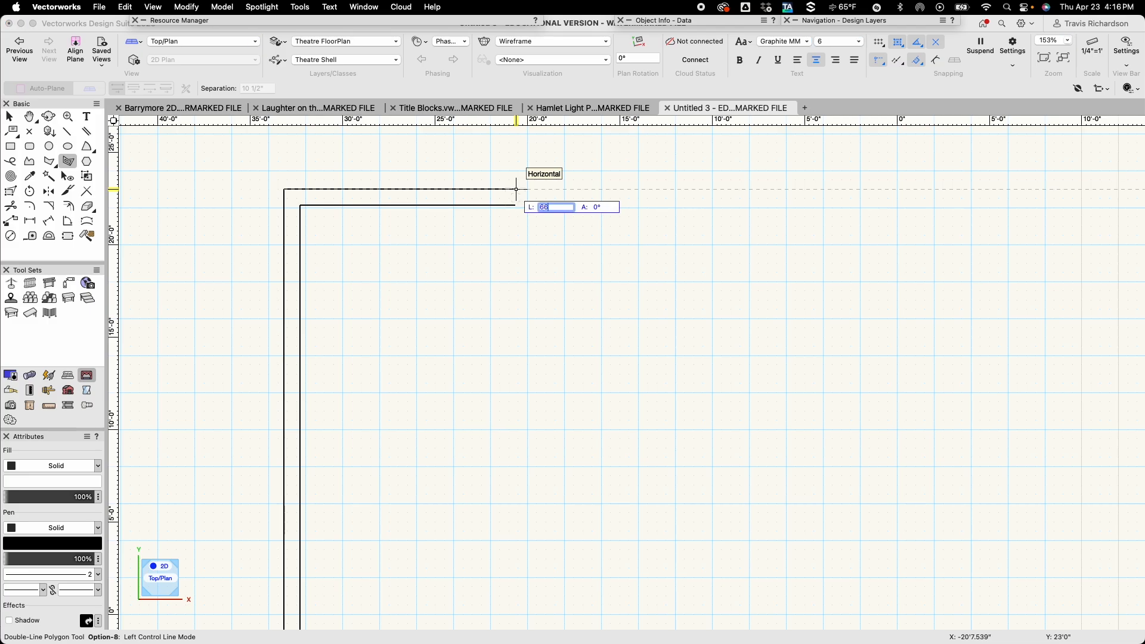
type("'9")
key("Return")
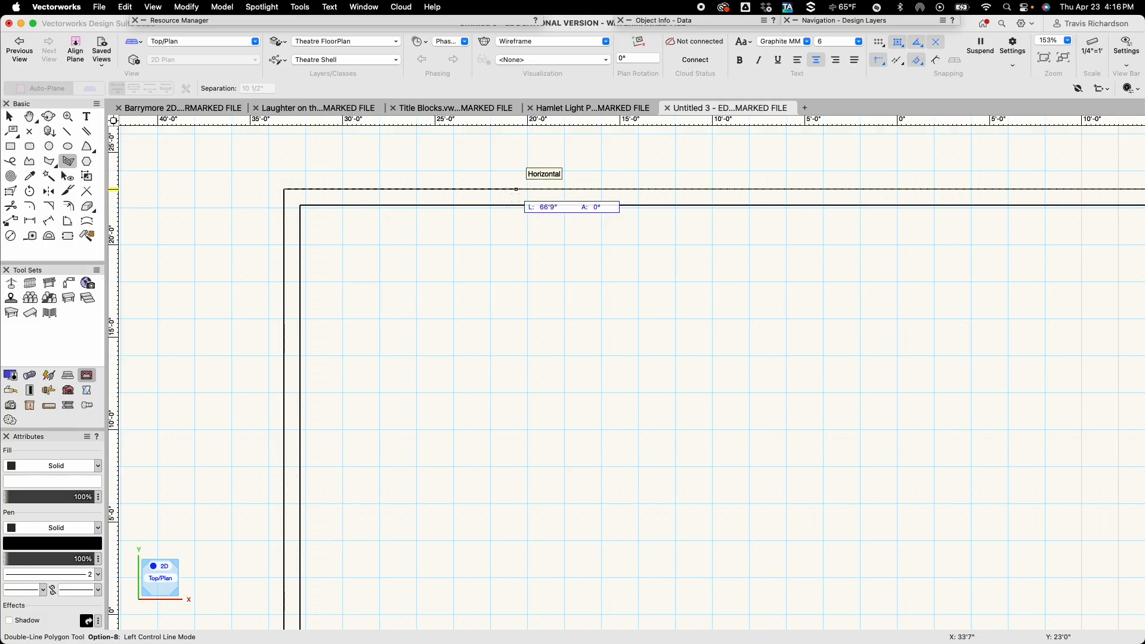
middle_click_drag(854, 241, 286, 208)
middle_click_drag(668, 217, 374, 185)
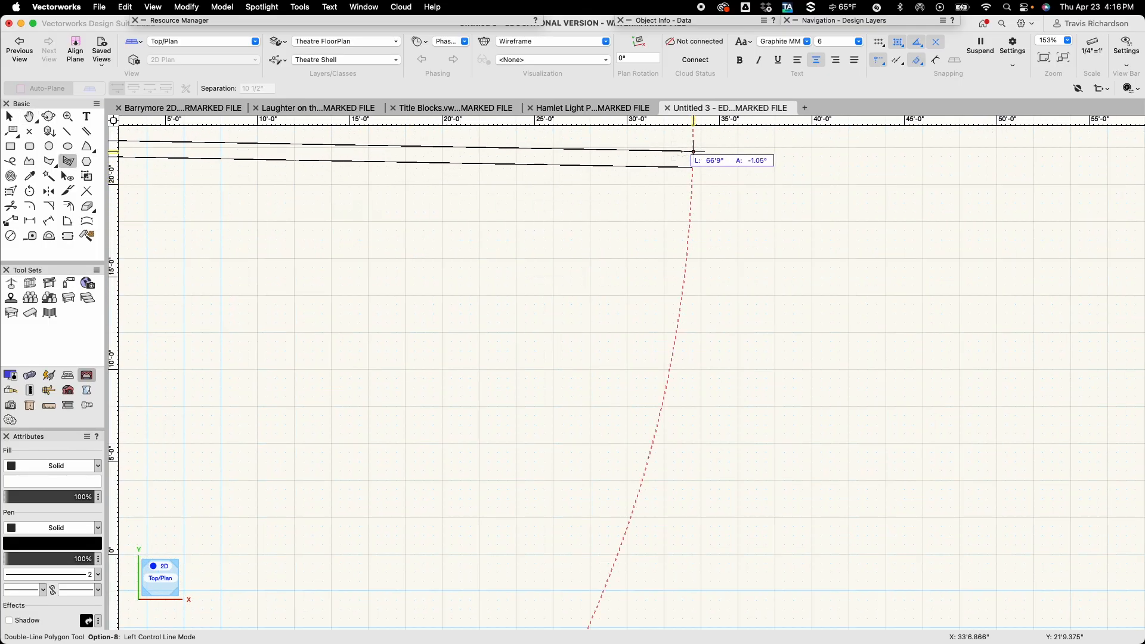
left_click(693, 128)
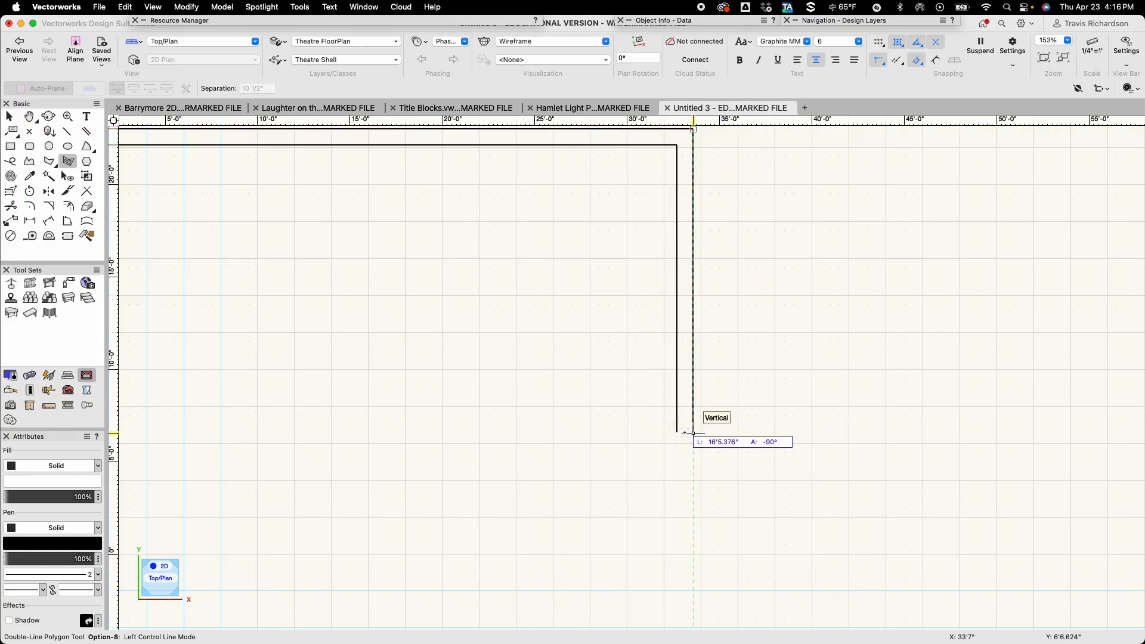
Add the opposite side wall segment to the double-line polygon, 26'10 1/2" long at -90°.
type("26")
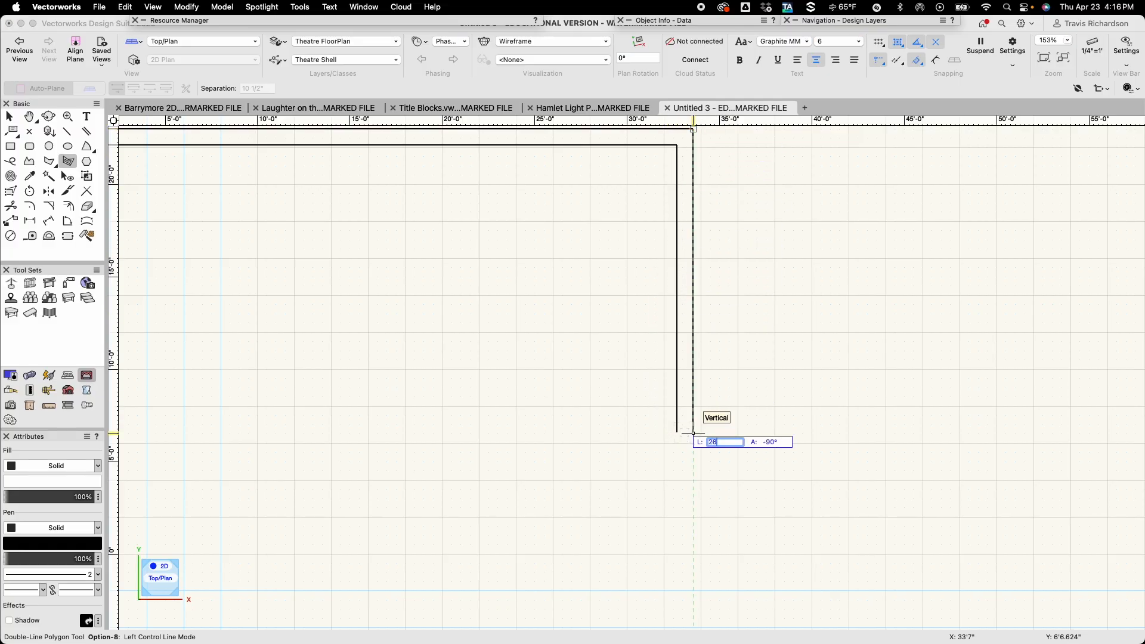
type("'10 1/2")
key("Return")
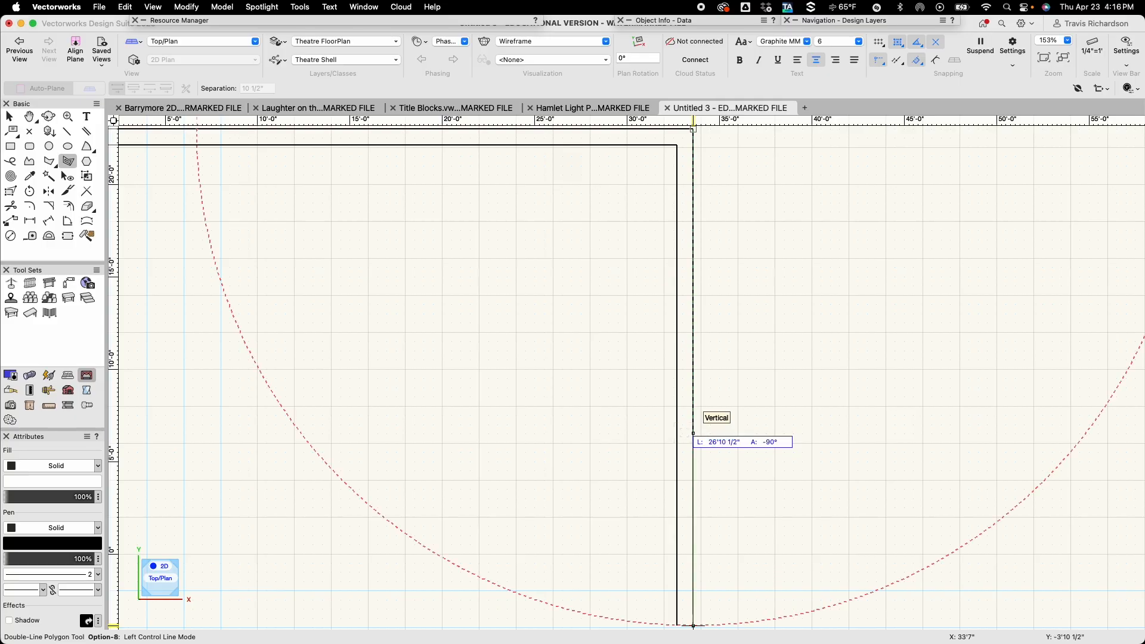
key("space")
left_click_drag(683, 445, 798, 225)
left_click_drag(791, 358, 808, 296)
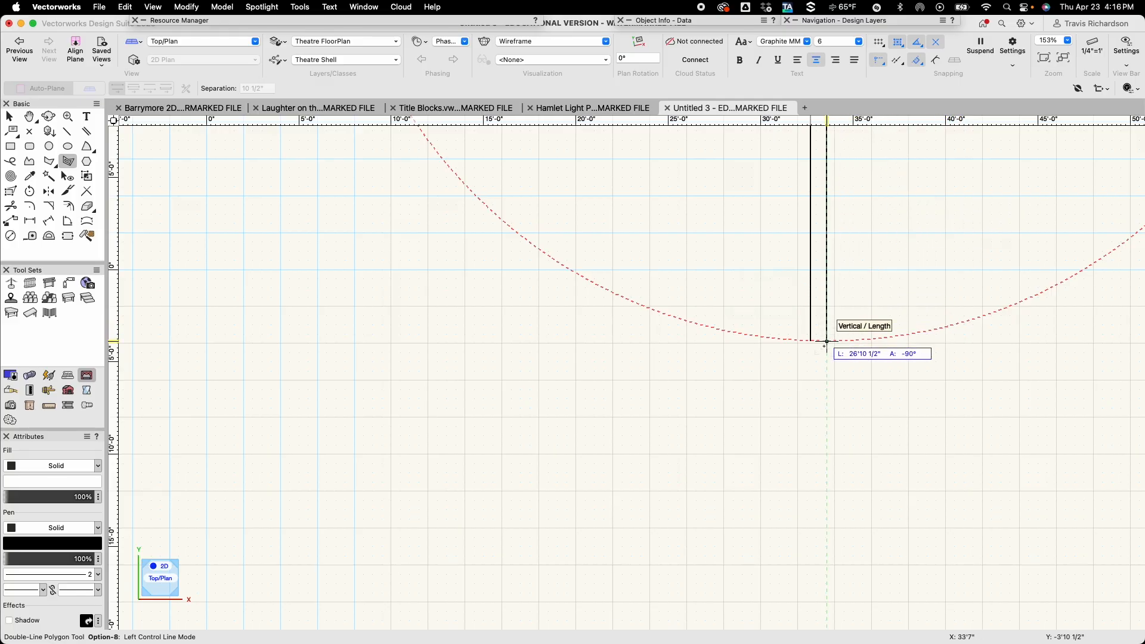
left_click(827, 342)
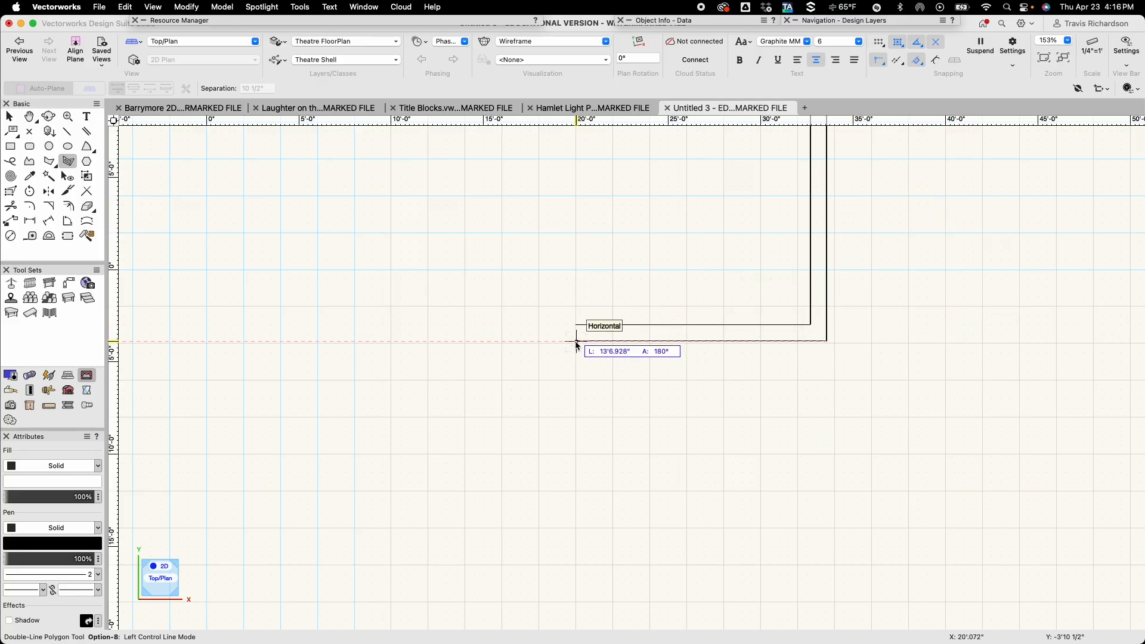
Finish the double-line polygon wall with a horizontal segment 16'10 1/2" long at 180° and deselect it.
type("16")
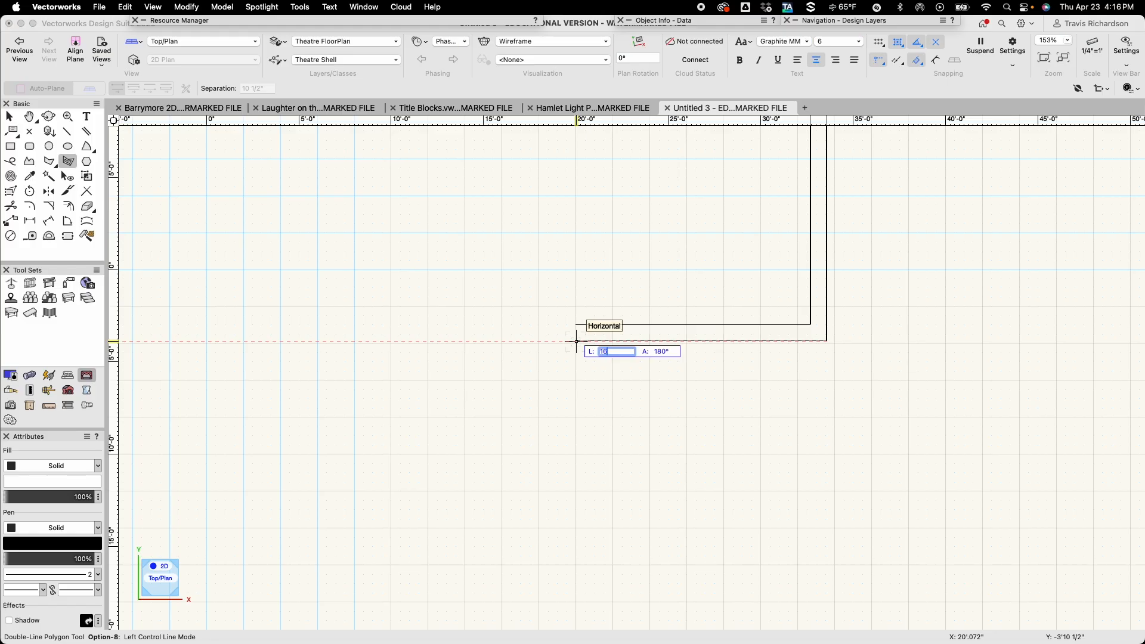
type("'10 1/2")
key("Return")
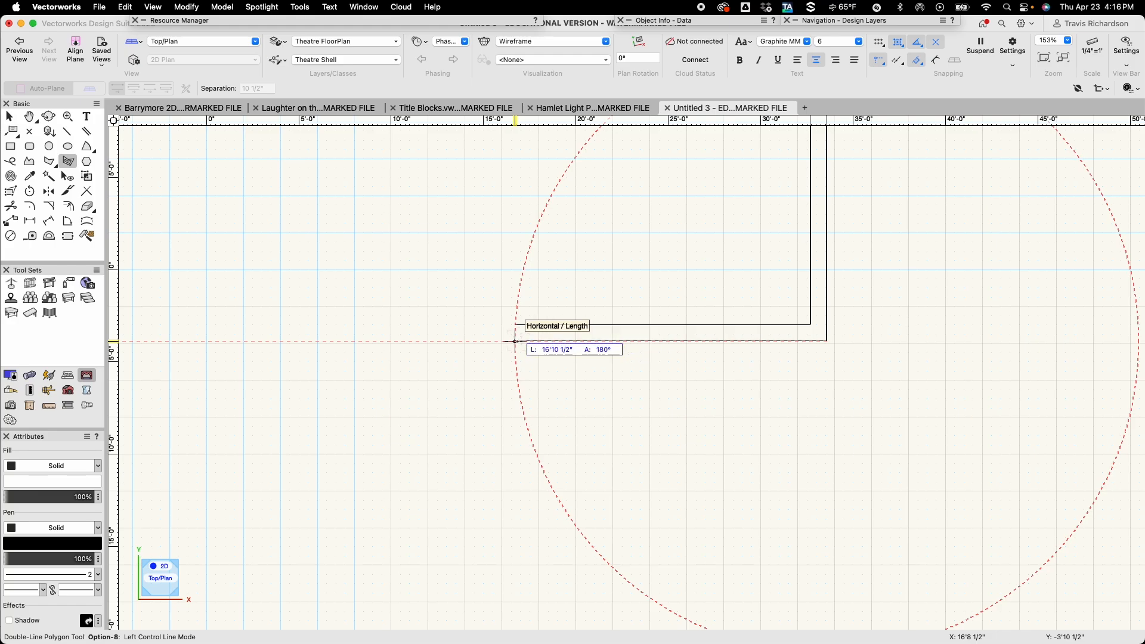
double_click(515, 341)
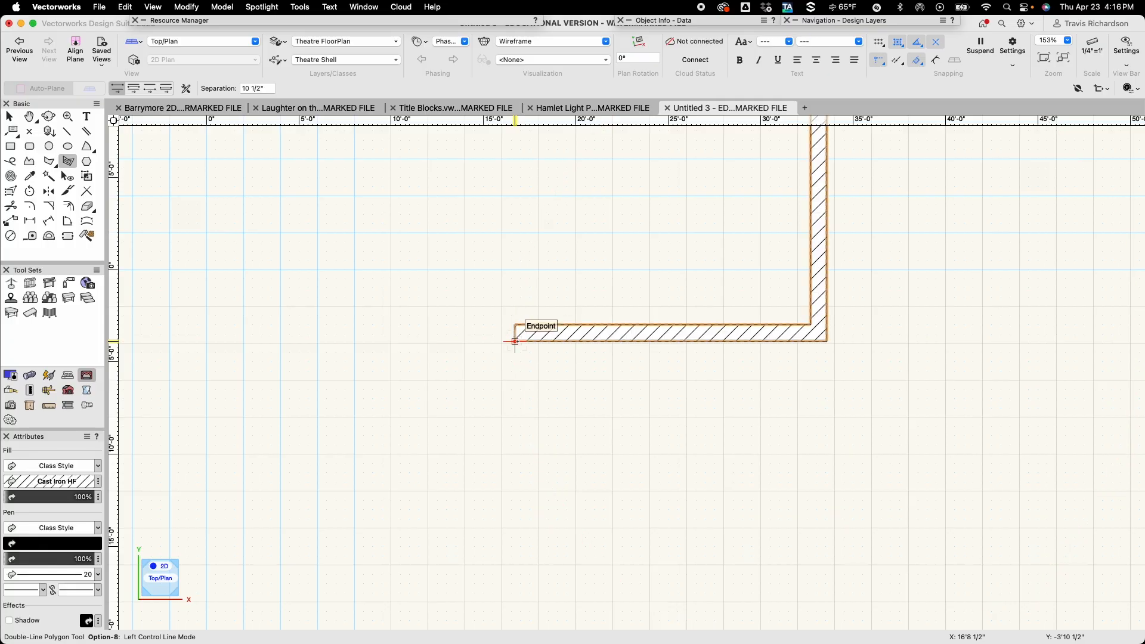
key("x")
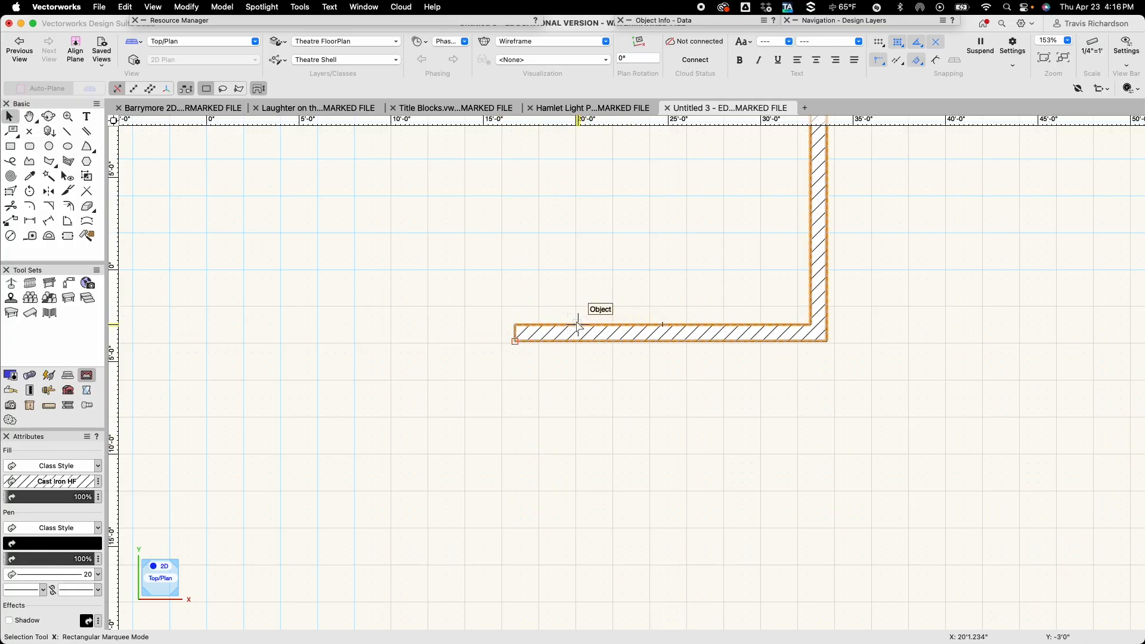
scroll(578, 337, "down", 3)
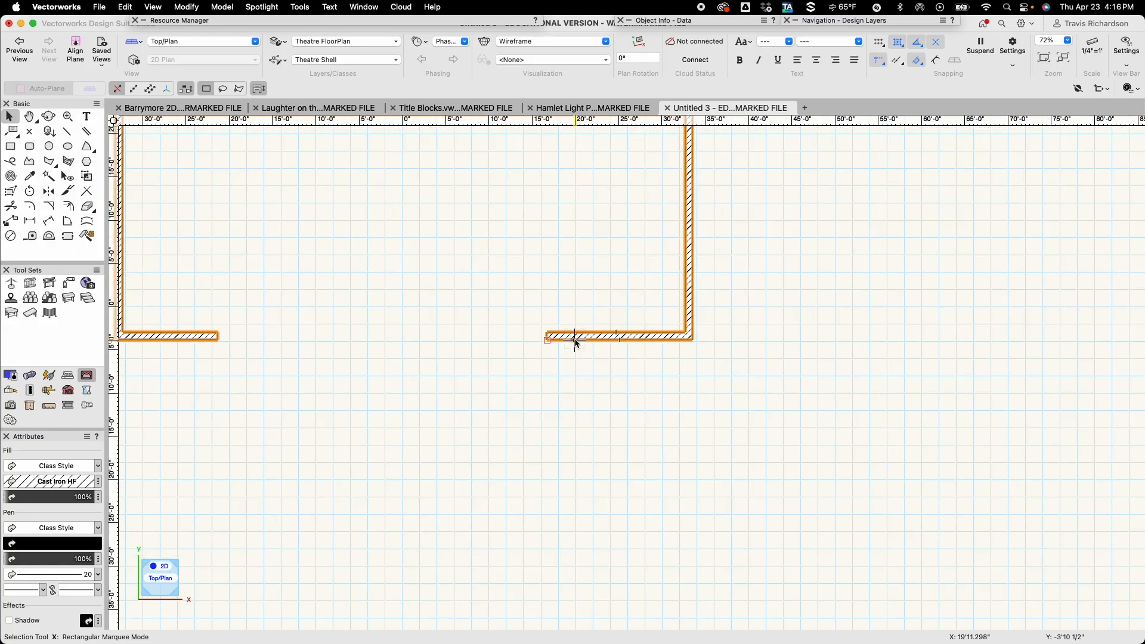
scroll(577, 340, "down", 2)
middle_click_drag(469, 299, 546, 389)
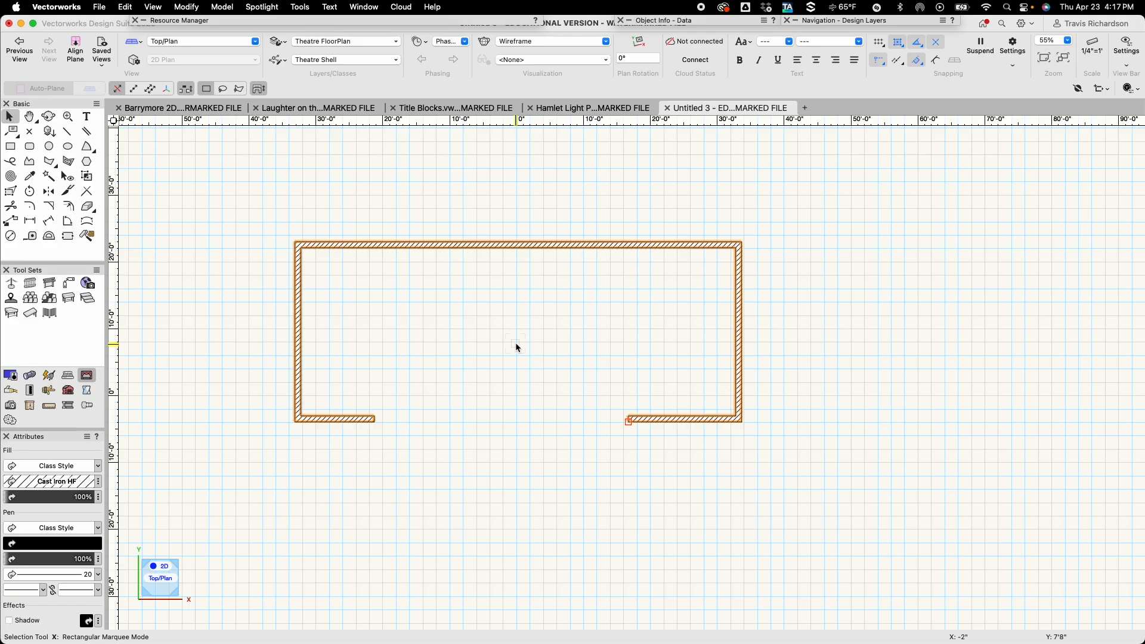
key("u")
left_click(392, 441)
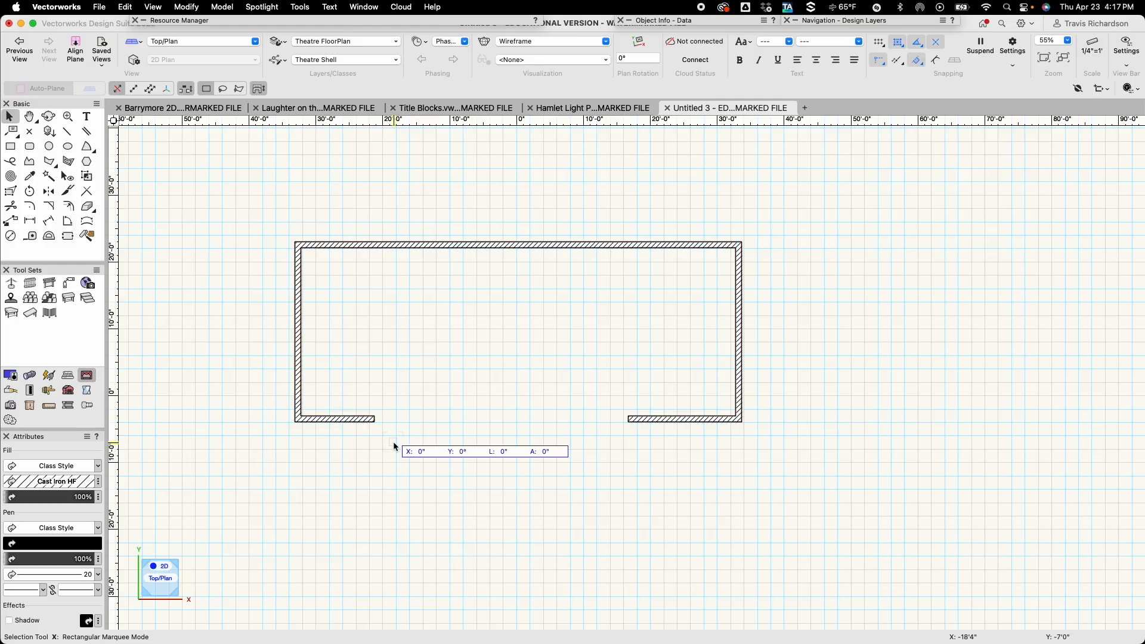
Draw a 7" by 4" rectangle on the inner corner at the open end of the left front wall, extending left and upward.
scroll(375, 425, "up", 6)
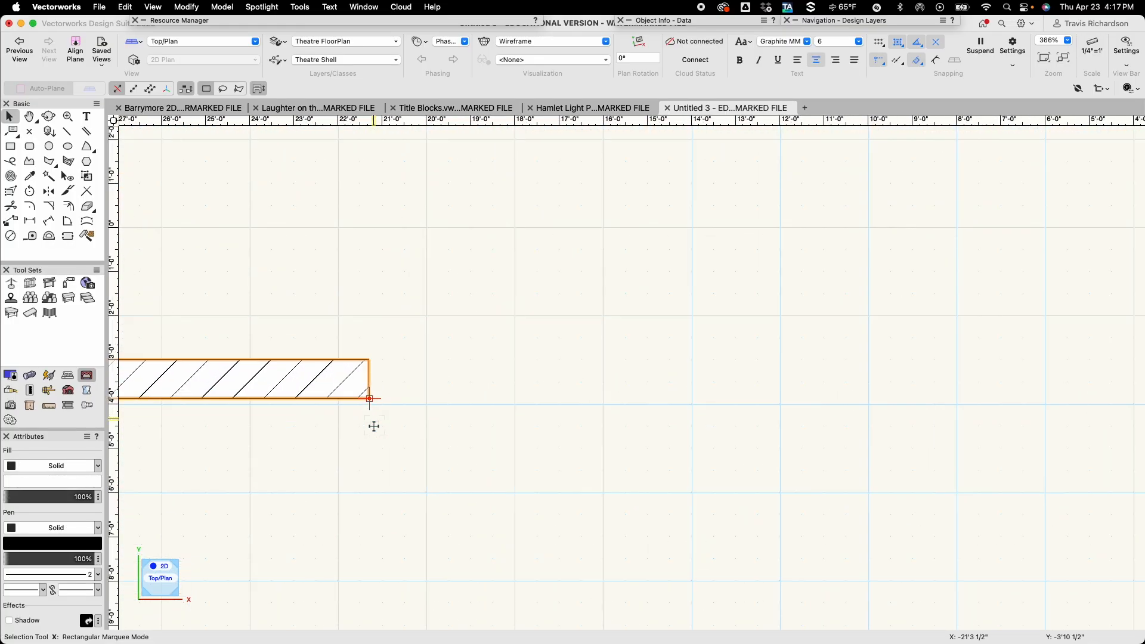
scroll(375, 432, "up", 1)
middle_click_drag(374, 432, 539, 423)
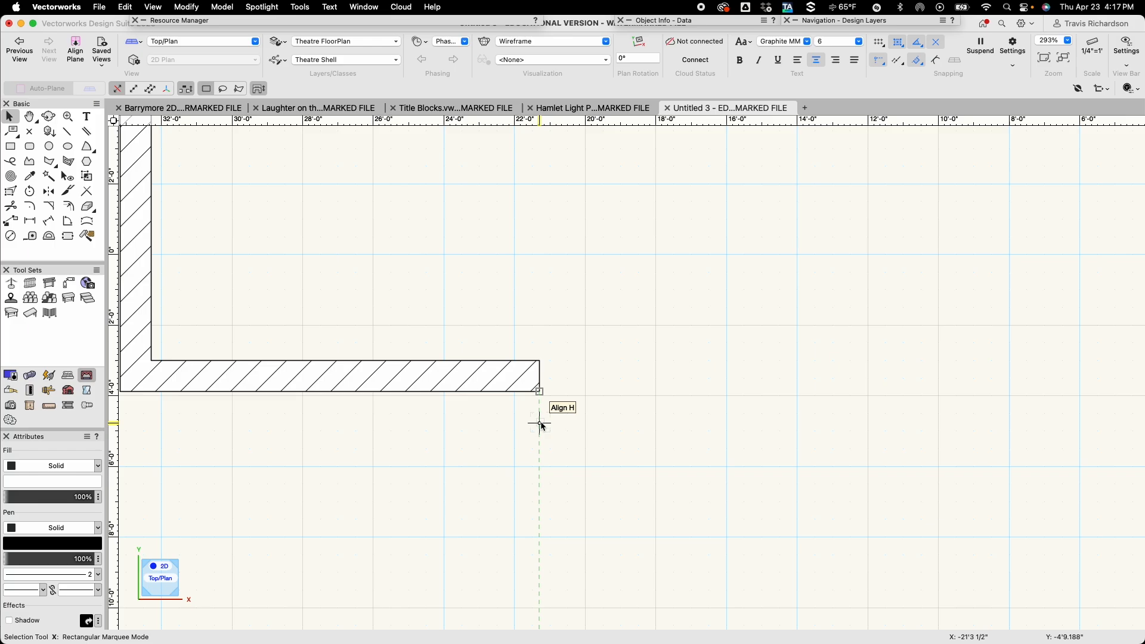
key("4")
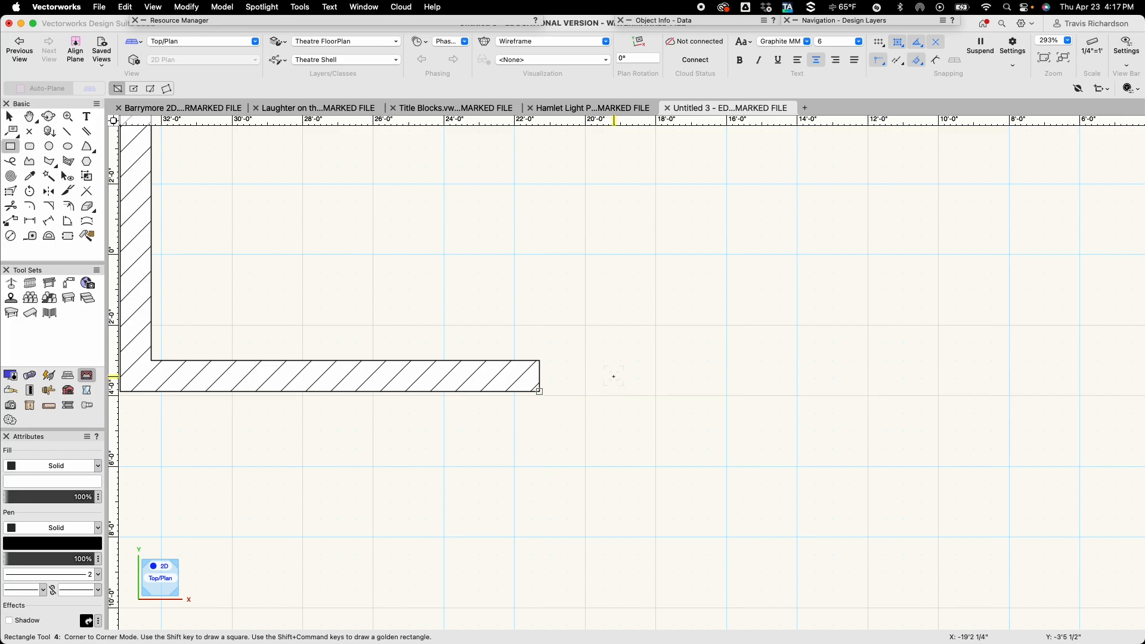
left_click(540, 360)
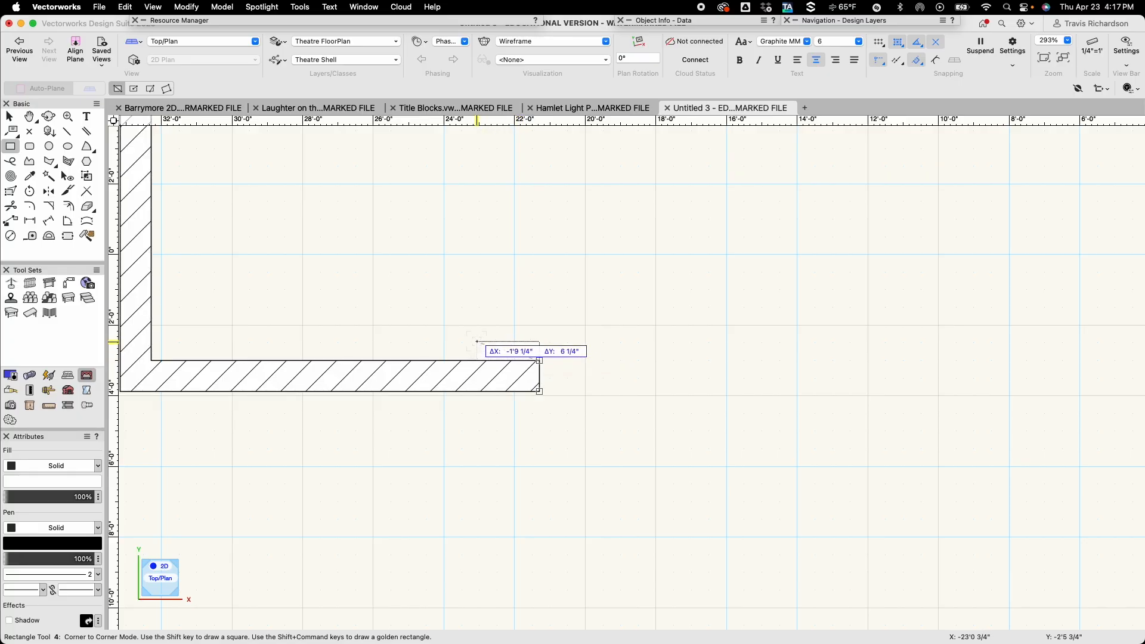
key("Tab")
type("-7")
key("Tab")
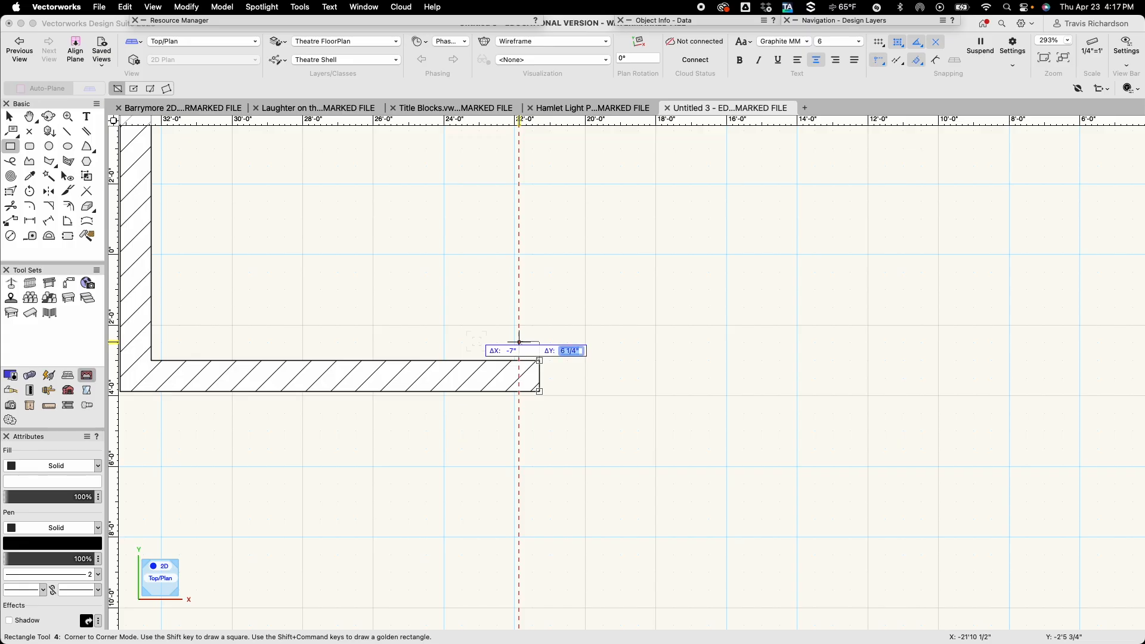
type("4")
key("Tab")
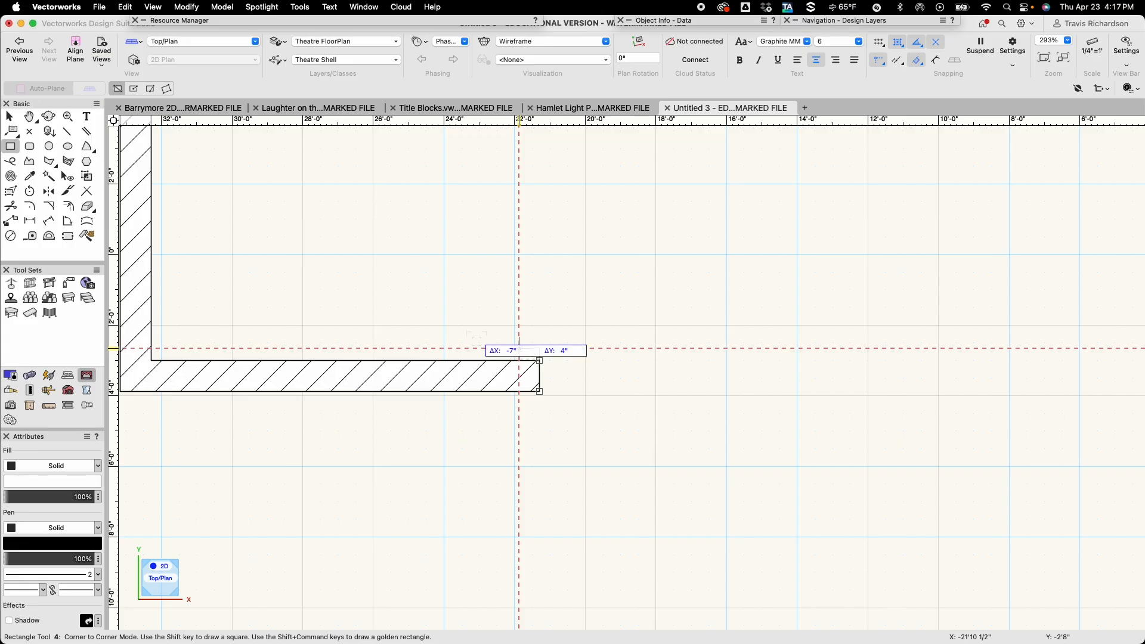
key("Return")
key("x")
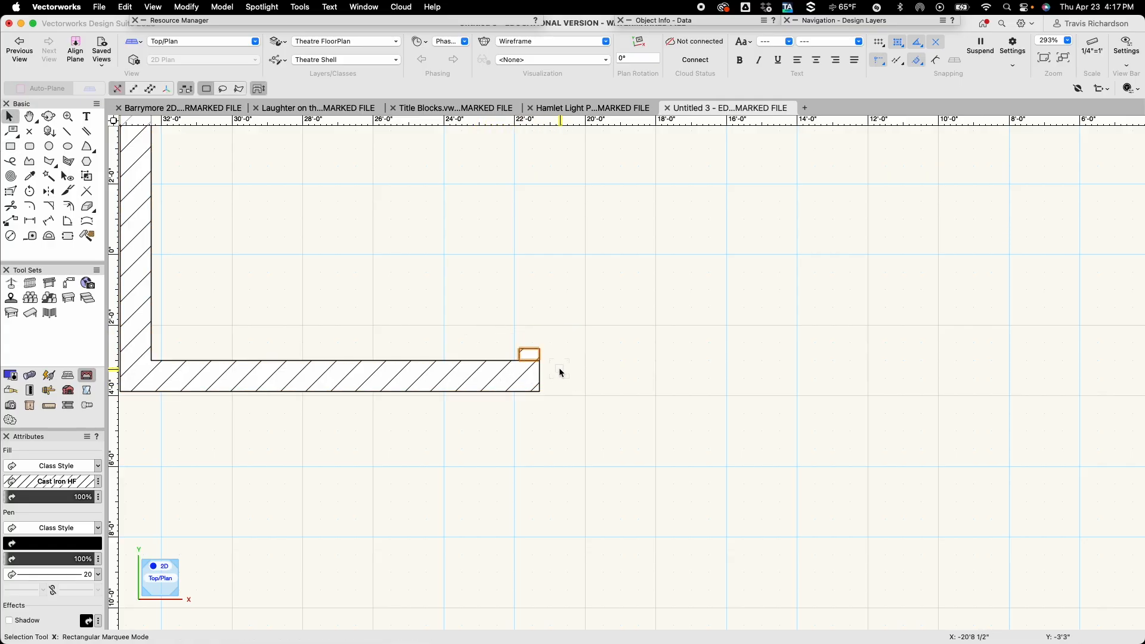
scroll(545, 361, "up", 1)
scroll(545, 361, "up", 5)
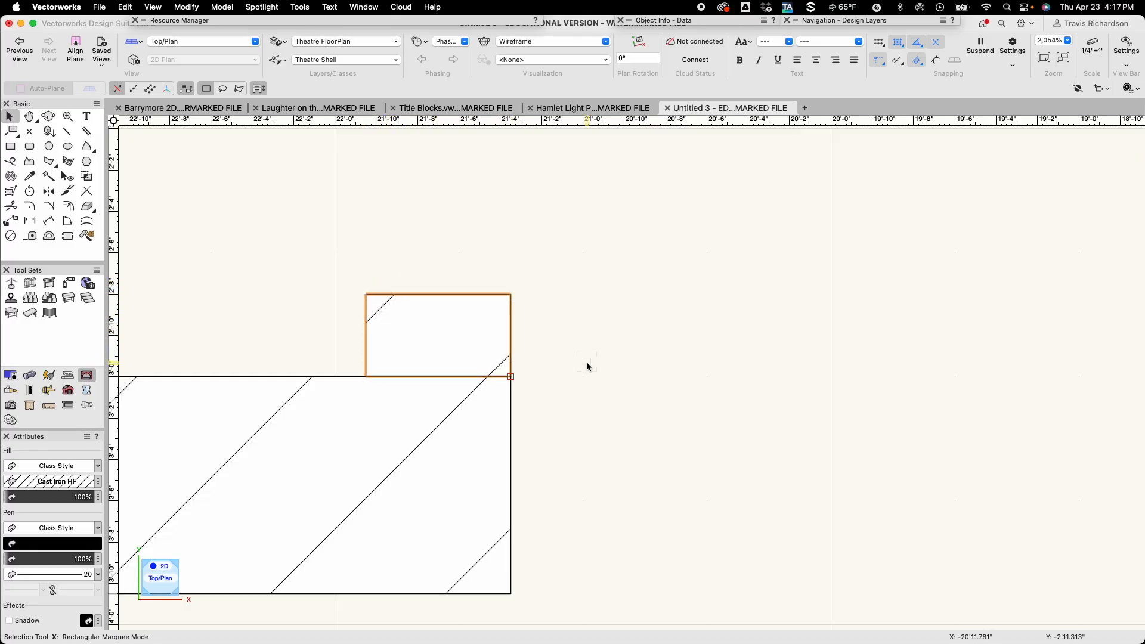
scroll(588, 366, "down", 10)
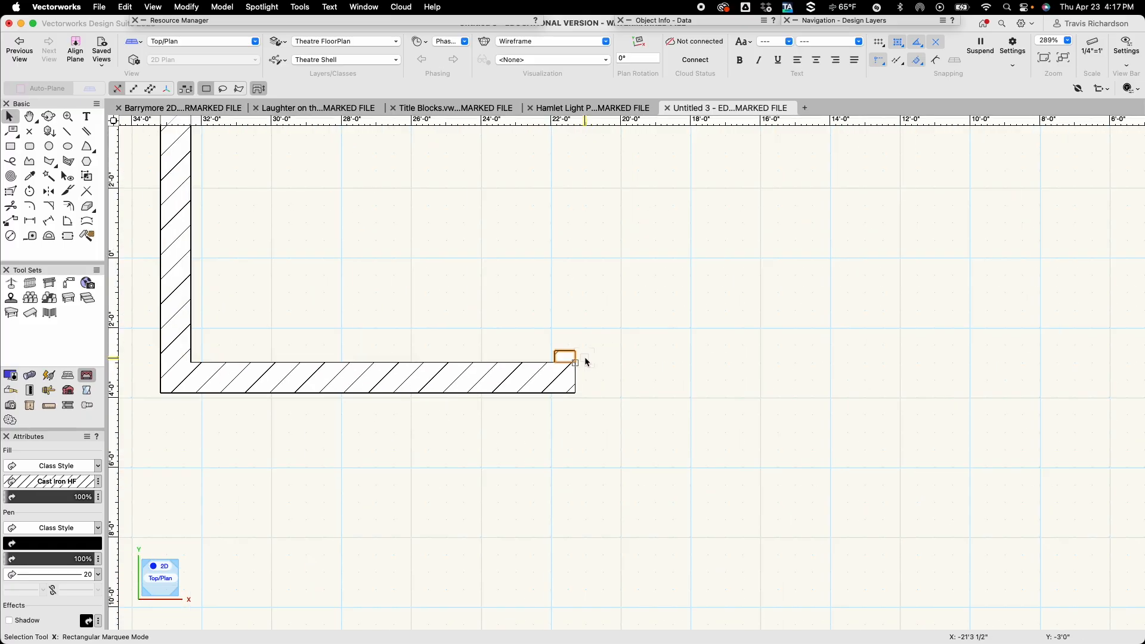
Mirror a duplicate of the small rectangle onto the right front wall end, about a vertical axis through the opening's midpoint.
middle_click_drag(642, 371, 439, 333)
scroll(443, 332, "down", 4)
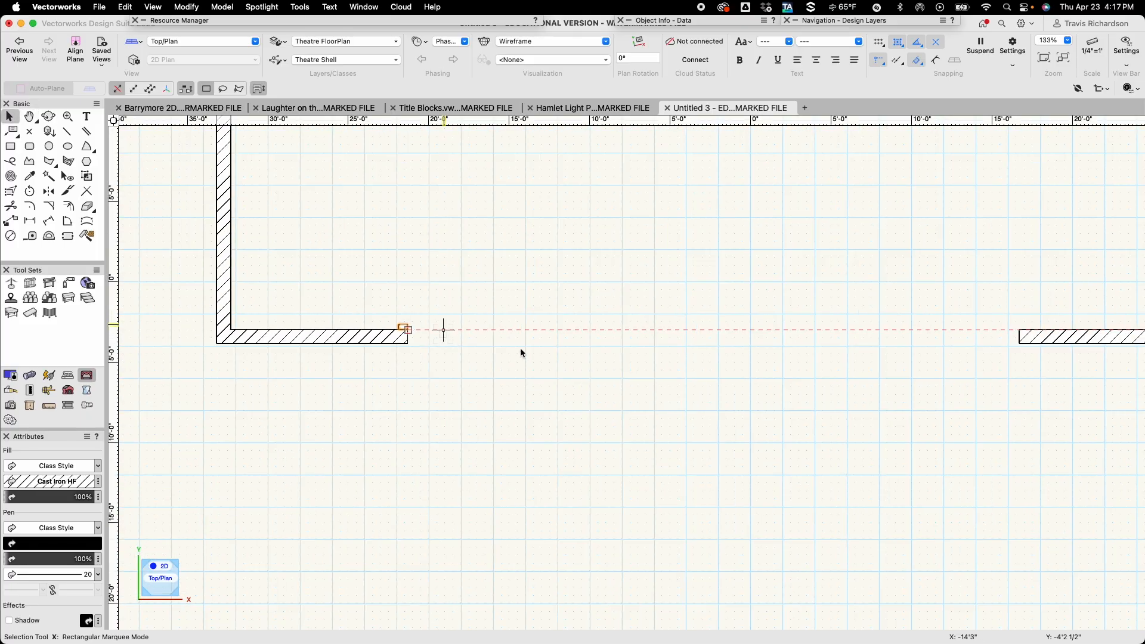
left_click(641, 361)
middle_click_drag(640, 351, 558, 409)
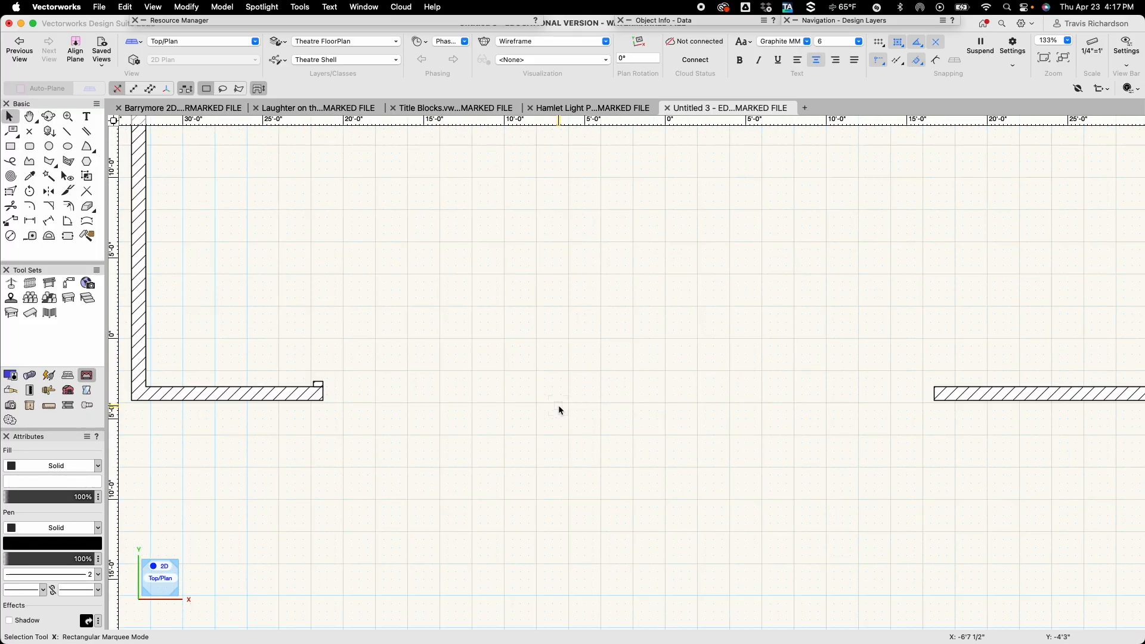
scroll(560, 409, "down", 2)
scroll(670, 358, "down", 2)
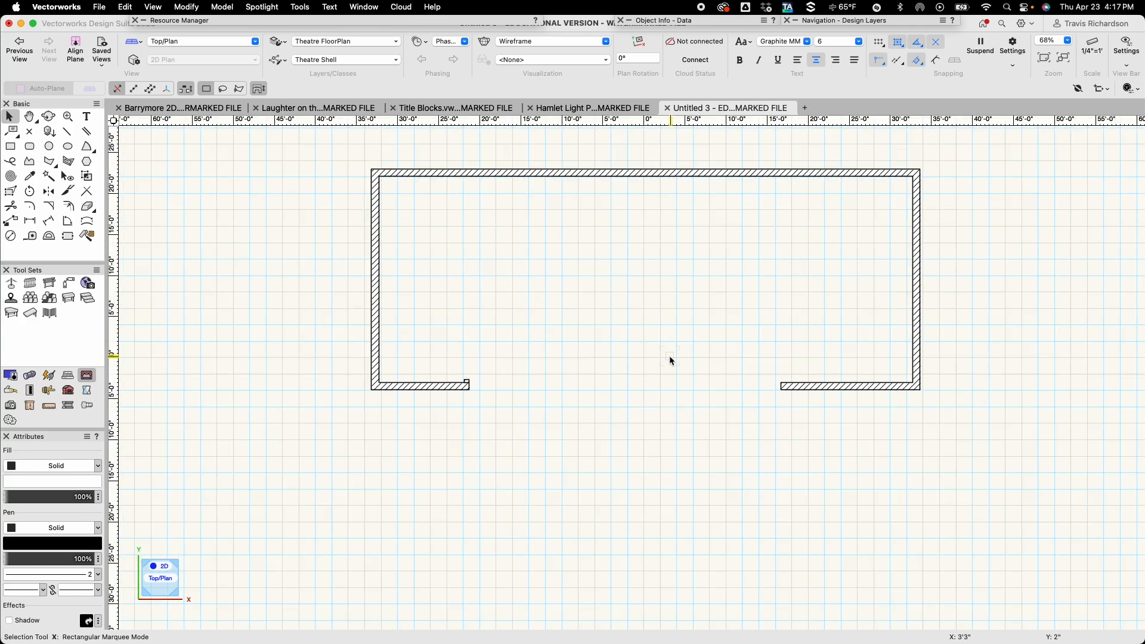
scroll(611, 370, "up", 2)
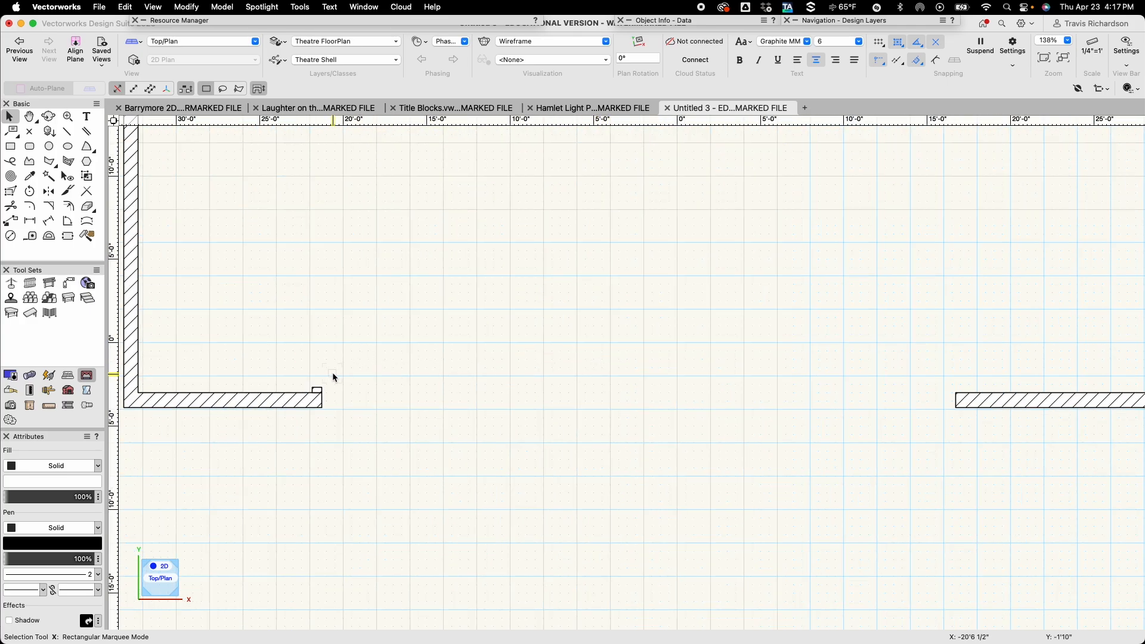
left_click(317, 390)
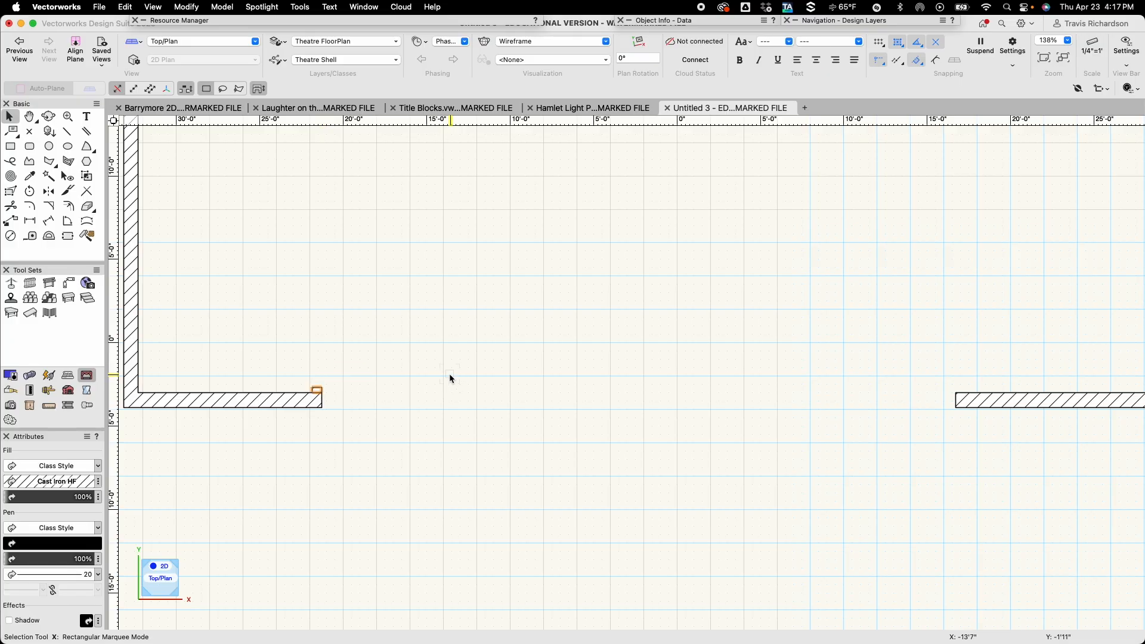
left_click(49, 191)
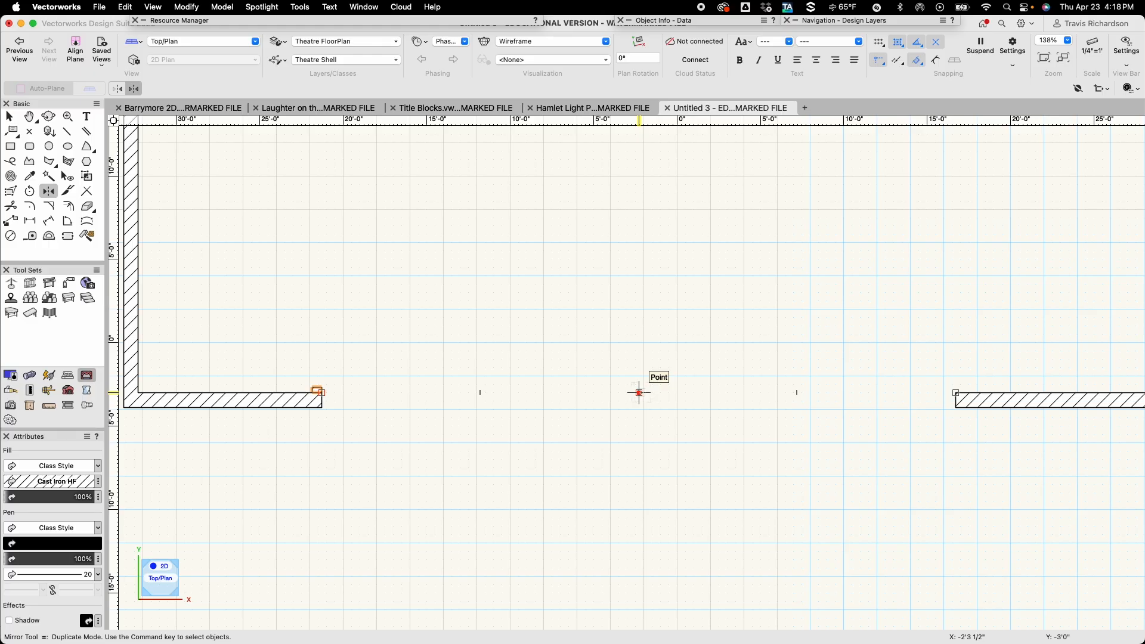
left_click(639, 392)
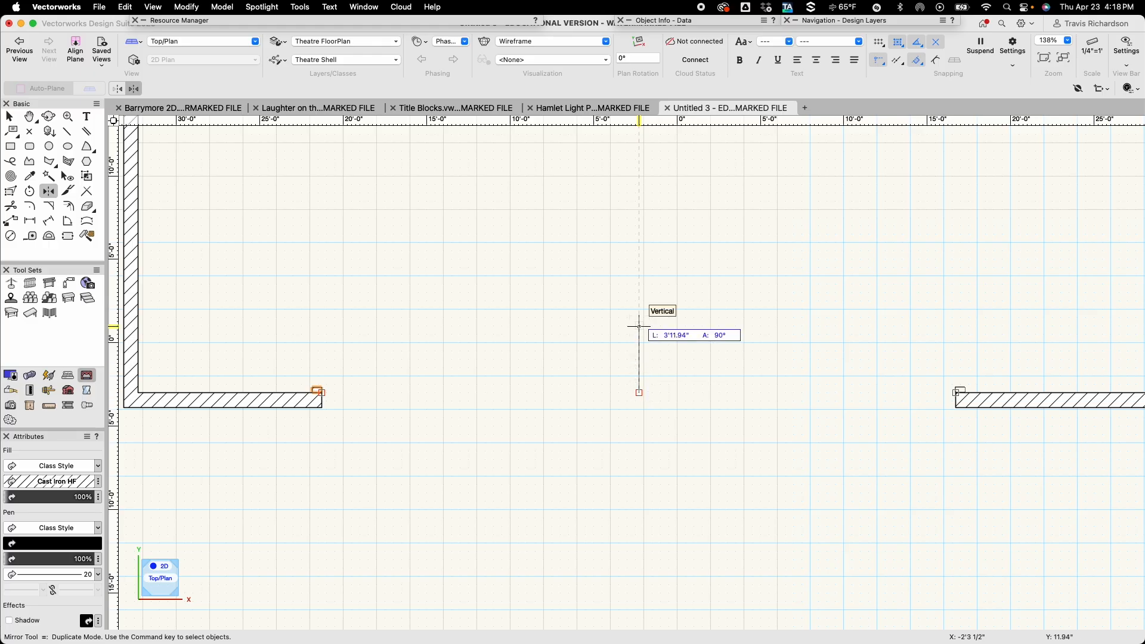
left_click(639, 326)
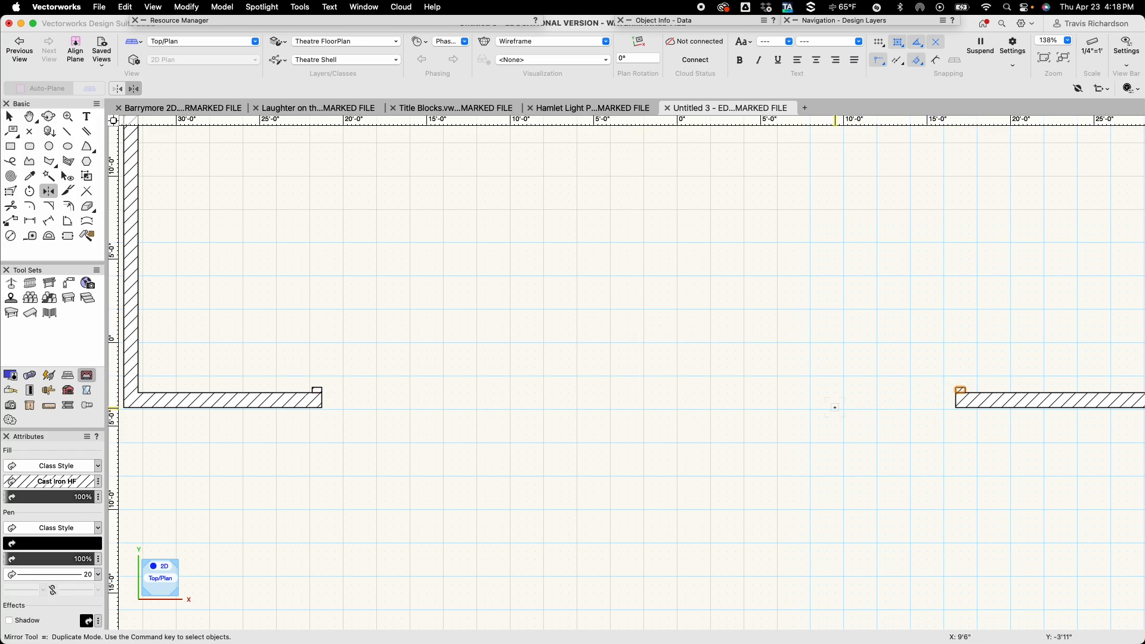
Merge the two small corner rectangles with the double-line polygon wall into one shape using Add Surface.
key("x")
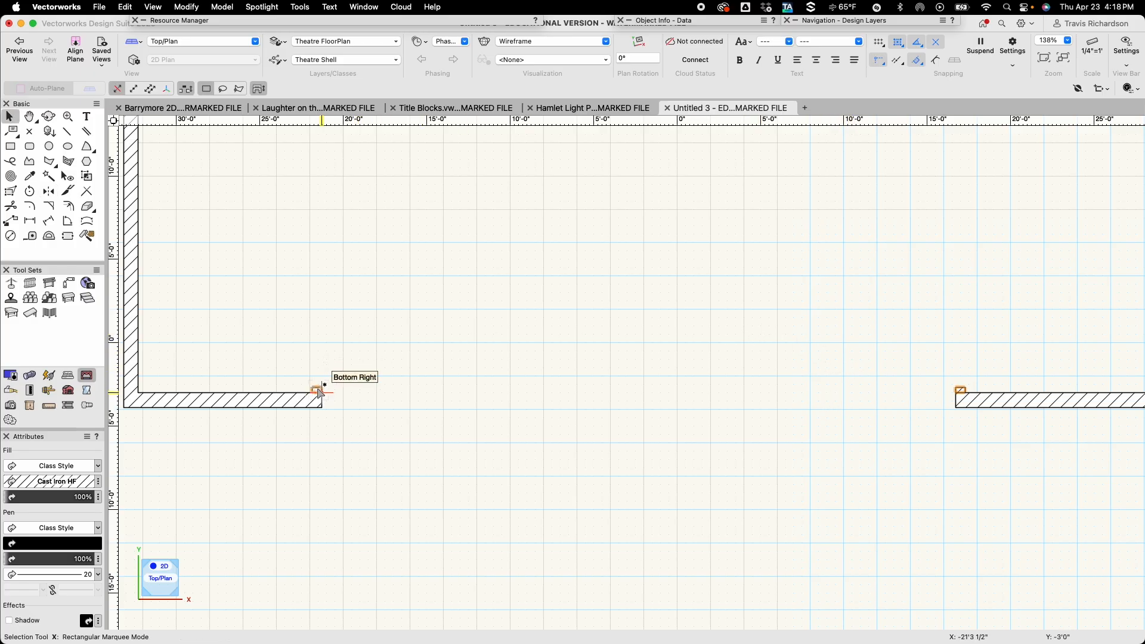
left_click(271, 399)
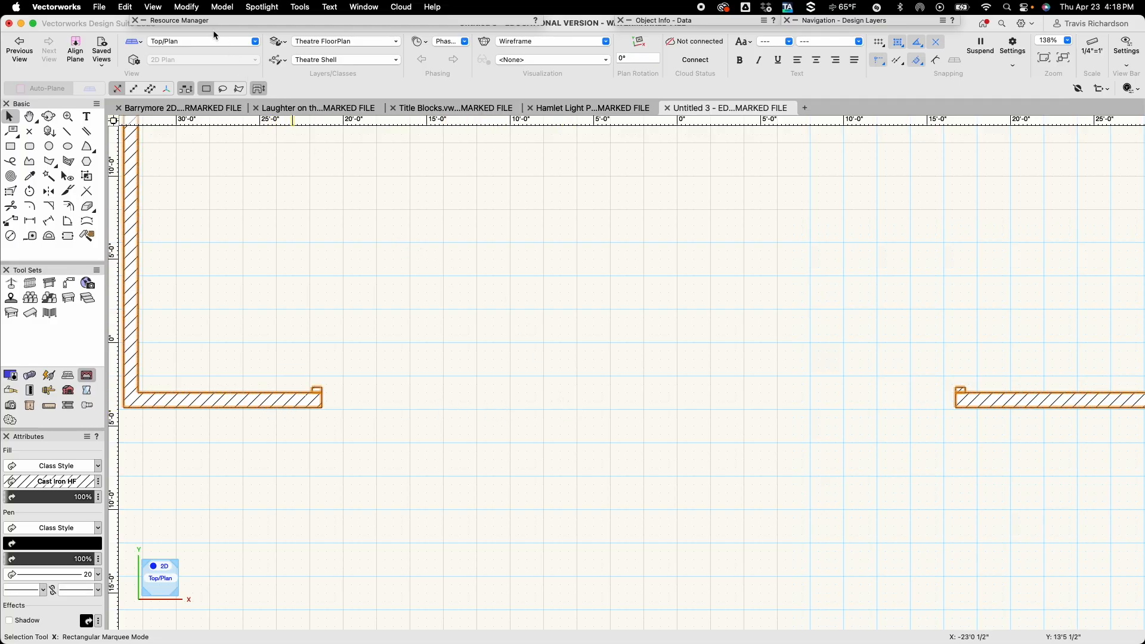
left_click(194, 7)
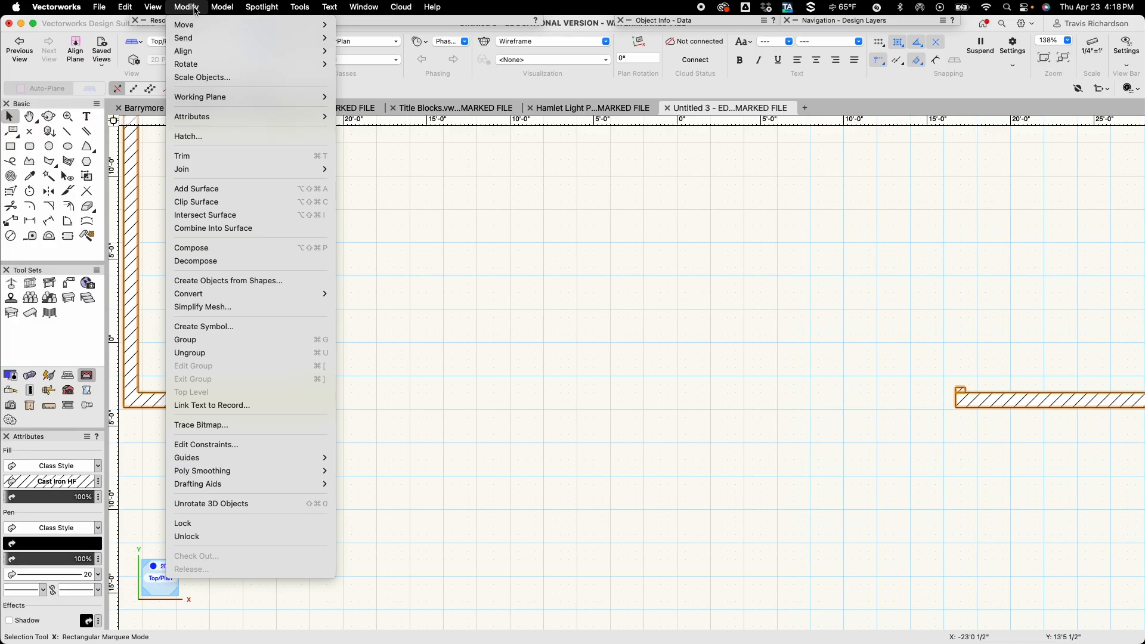
left_click(217, 190)
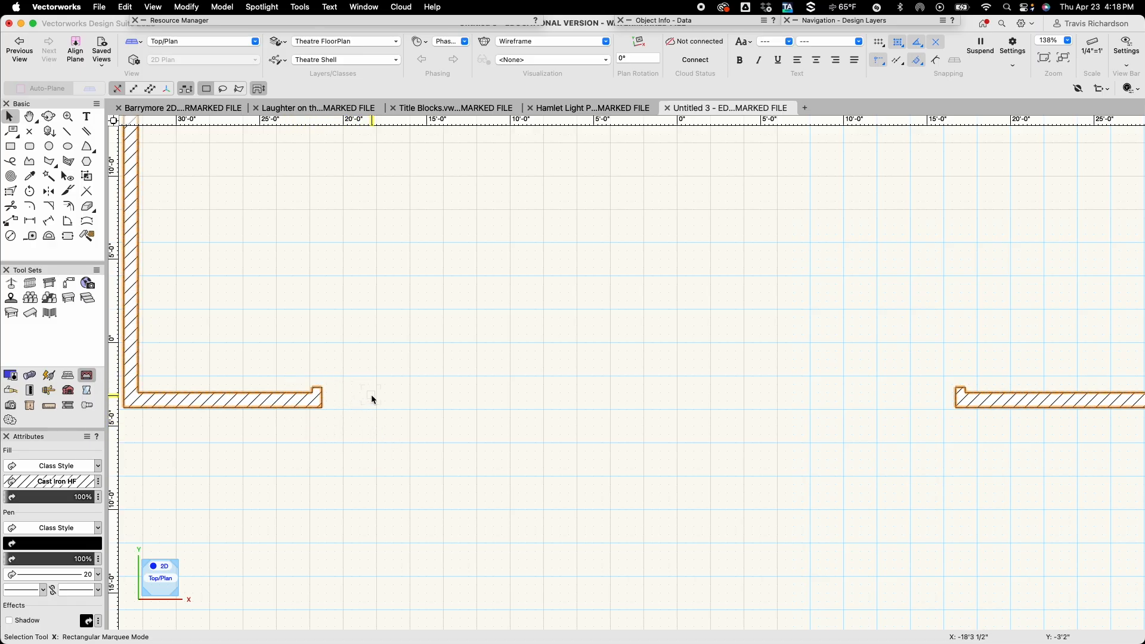
middle_click_drag(391, 378, 389, 471)
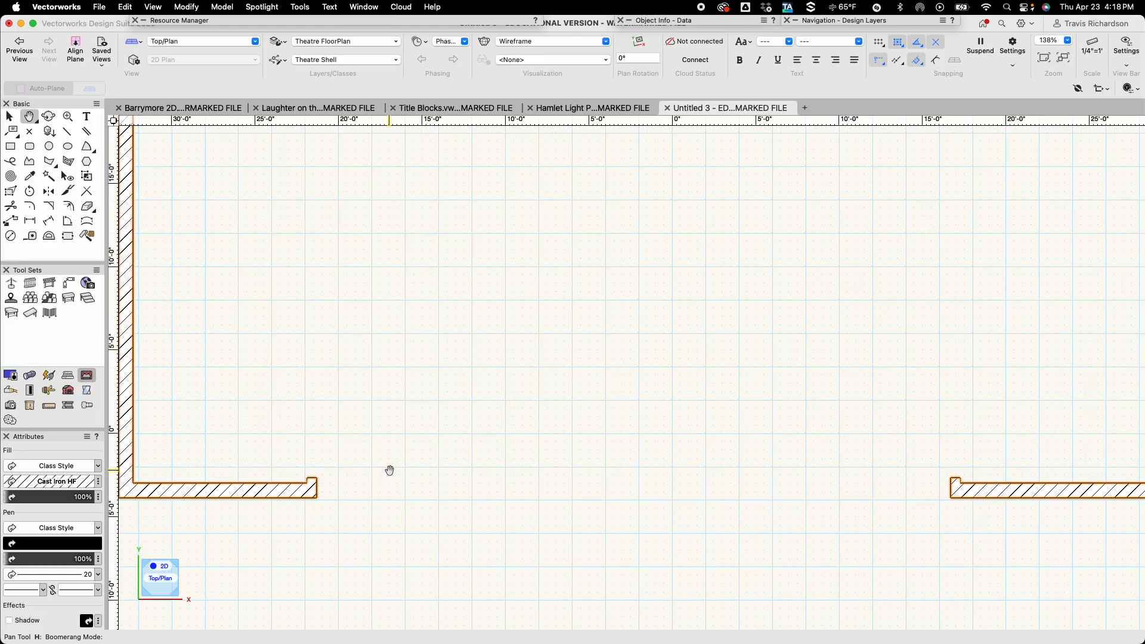
scroll(389, 470, "down", 3)
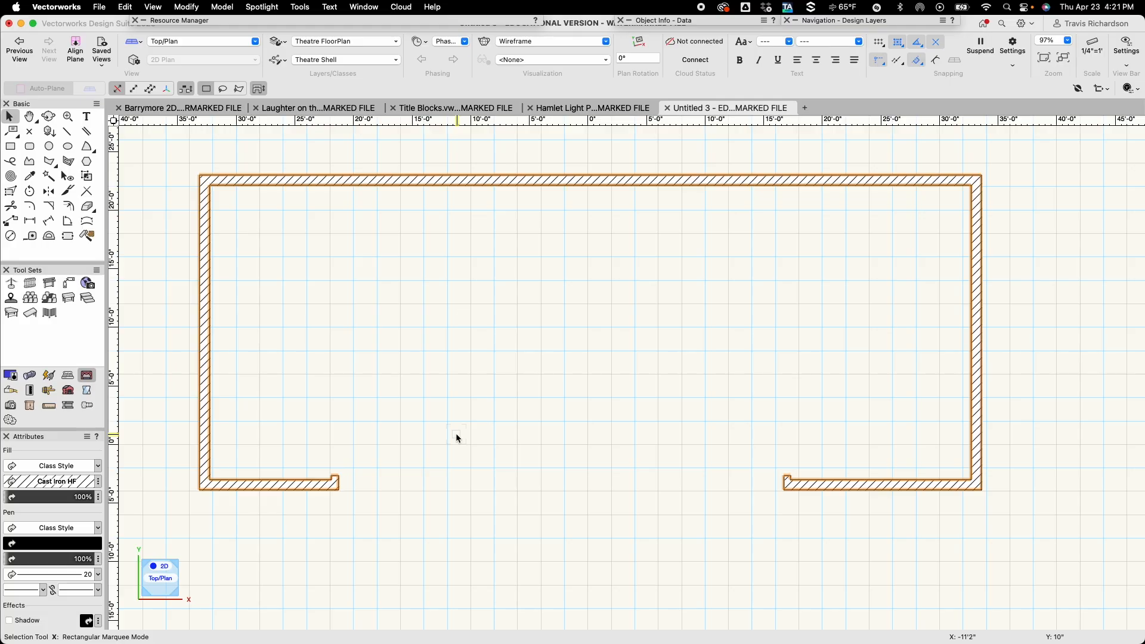
key("u")
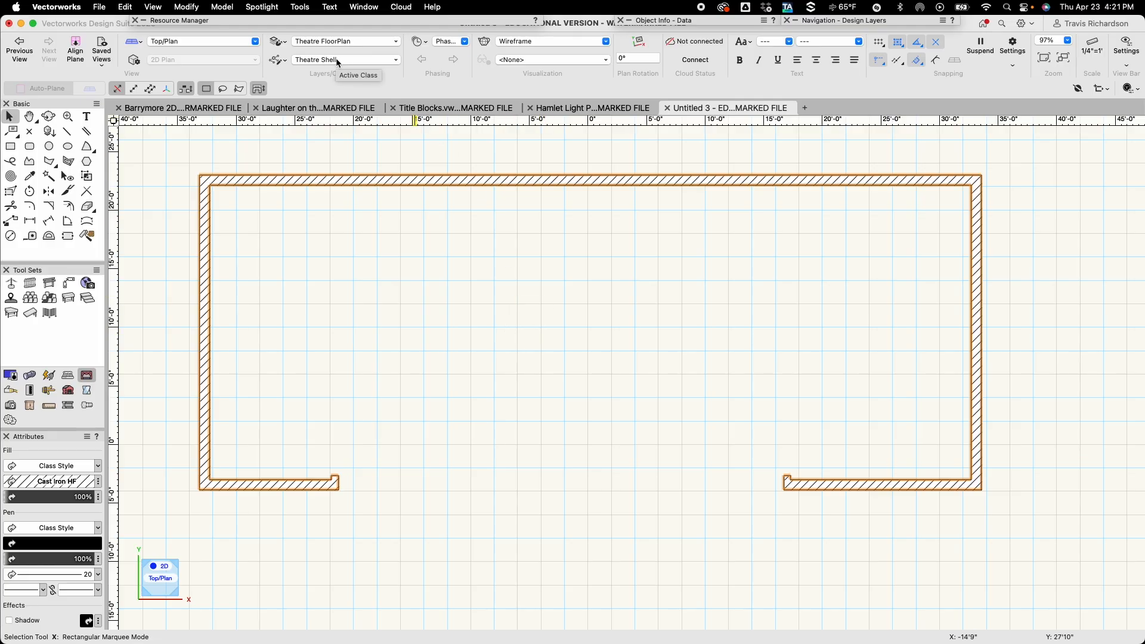
Create a new class named Theatre Shell-Smoke Pocket and make it the active class.
left_click(277, 60)
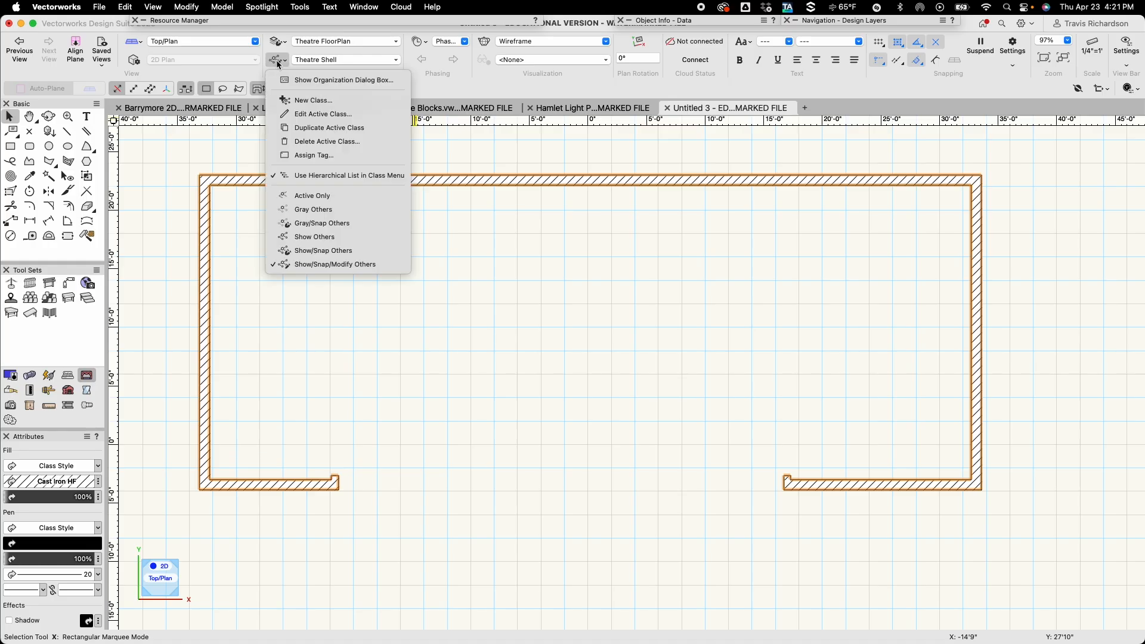
left_click(319, 83)
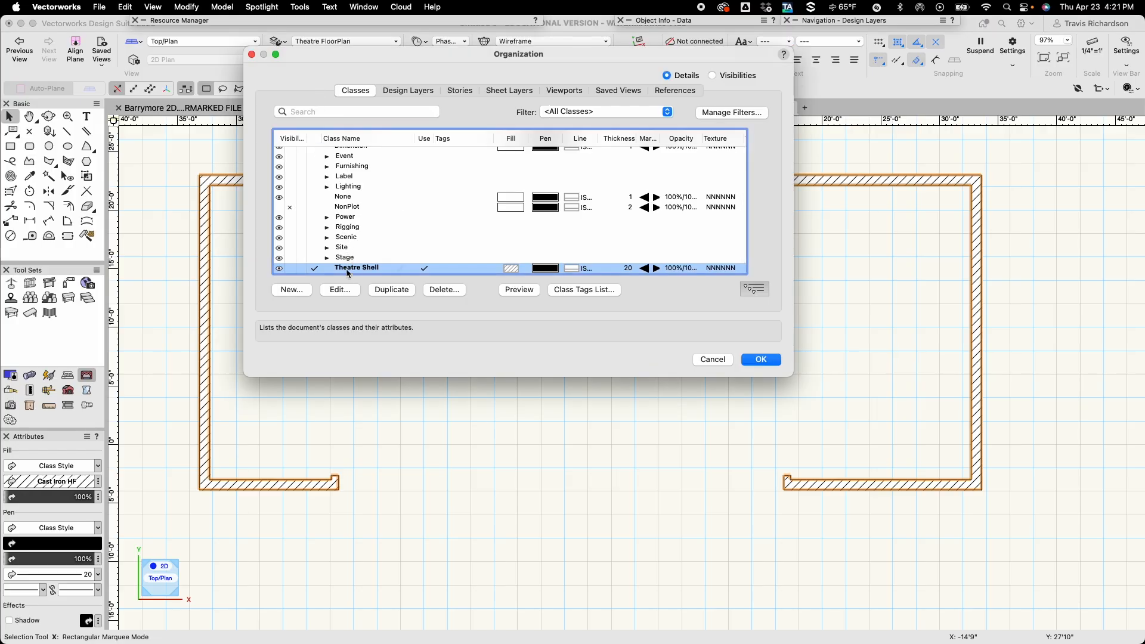
left_click(293, 290)
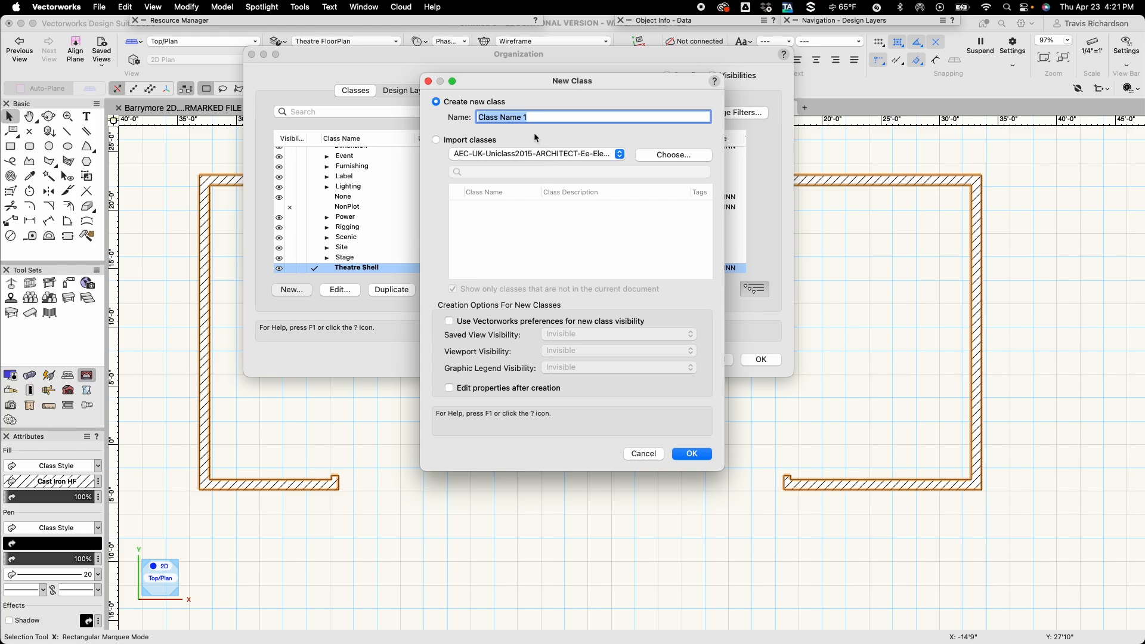
type("Theatre Shell-Smoke ")
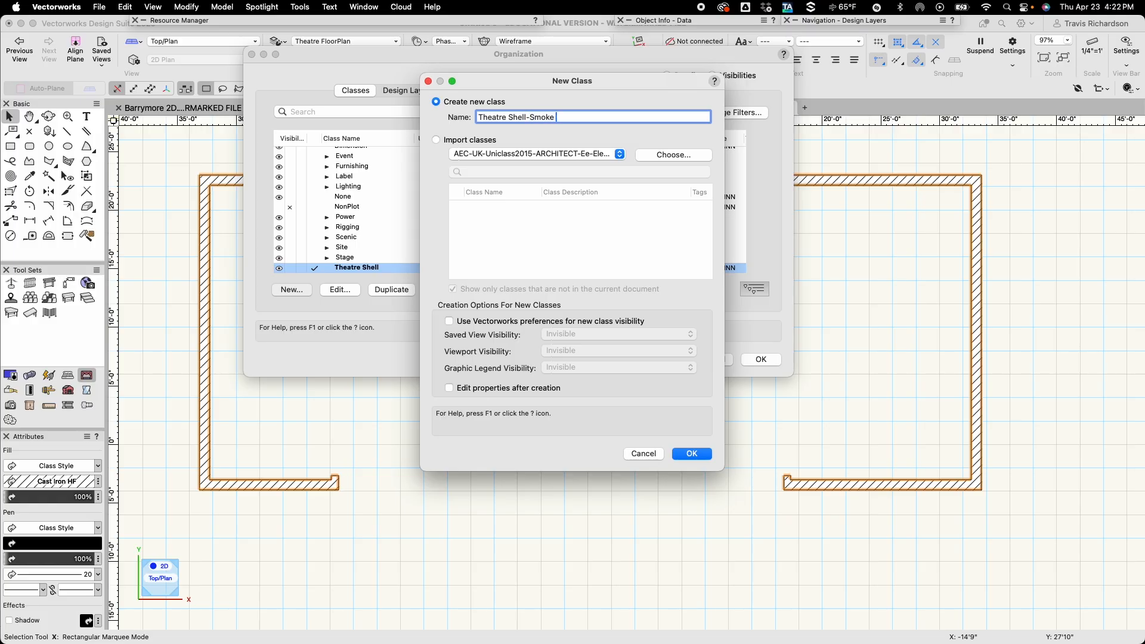
type("Pocket")
left_click(692, 454)
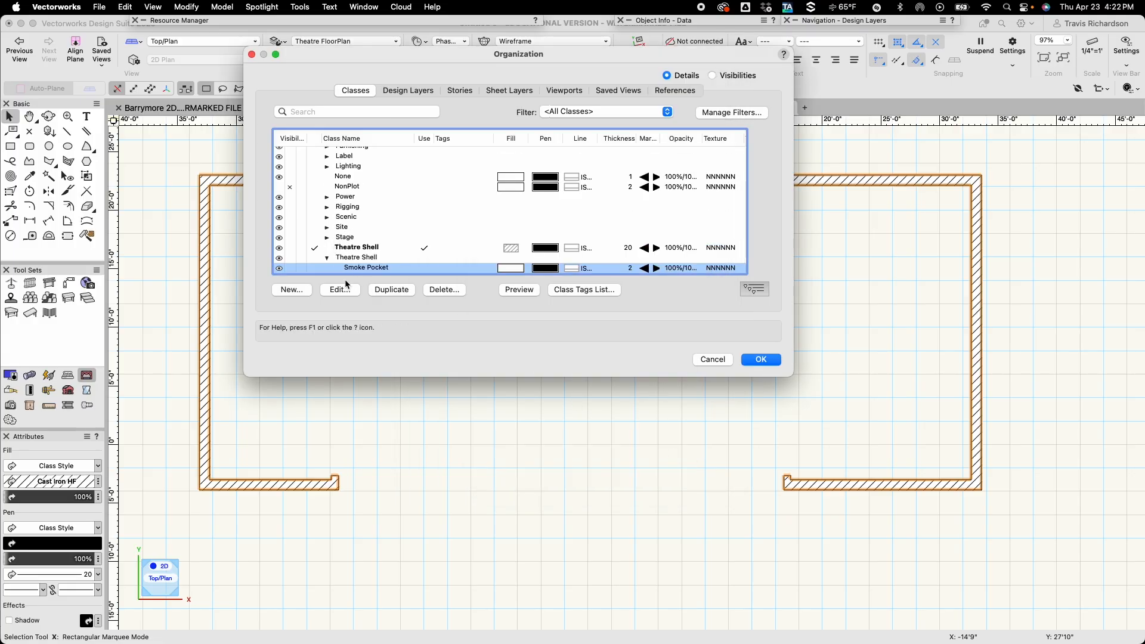
left_click(336, 267)
left_click(313, 267)
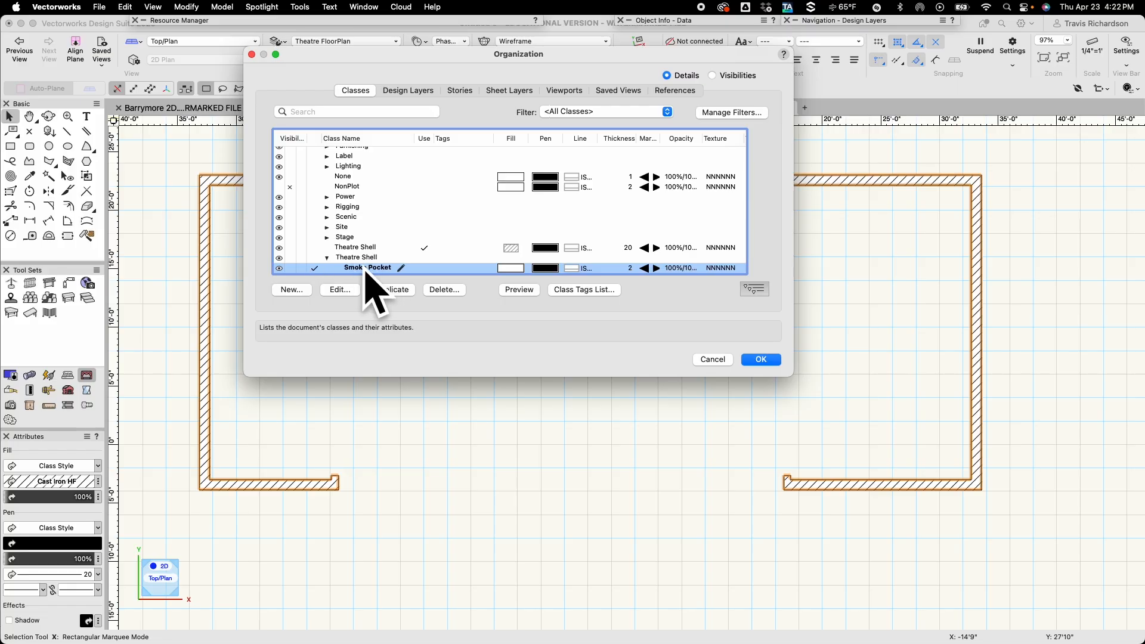
Set the Smoke Pocket class to use its graphic attributes at creation, with a solid black fill.
left_click(339, 290)
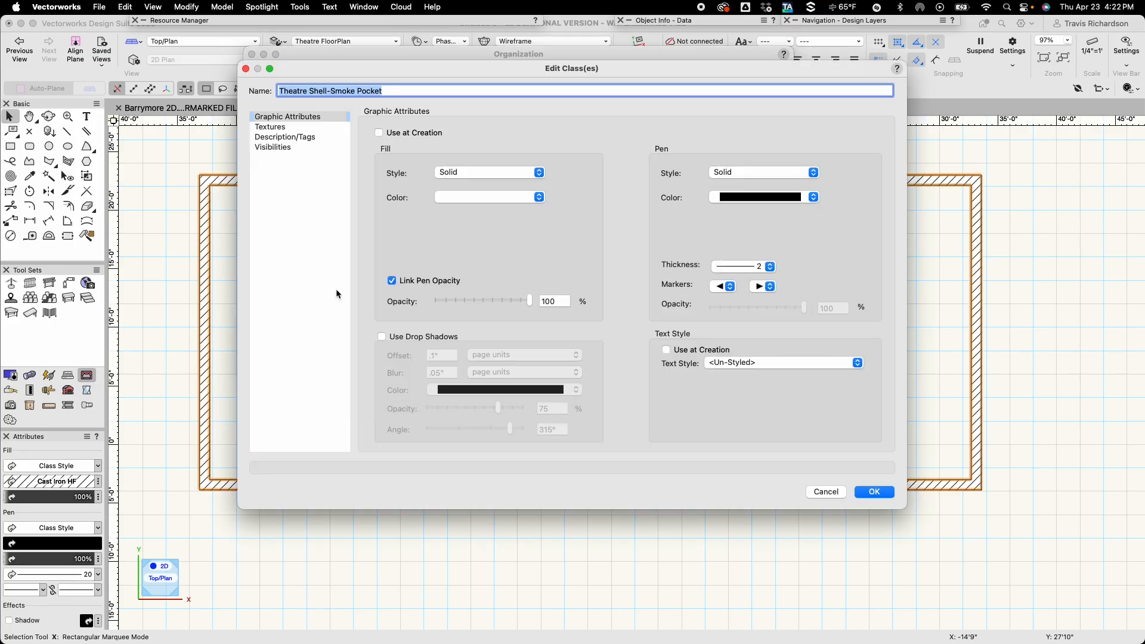
left_click(404, 135)
left_click(470, 195)
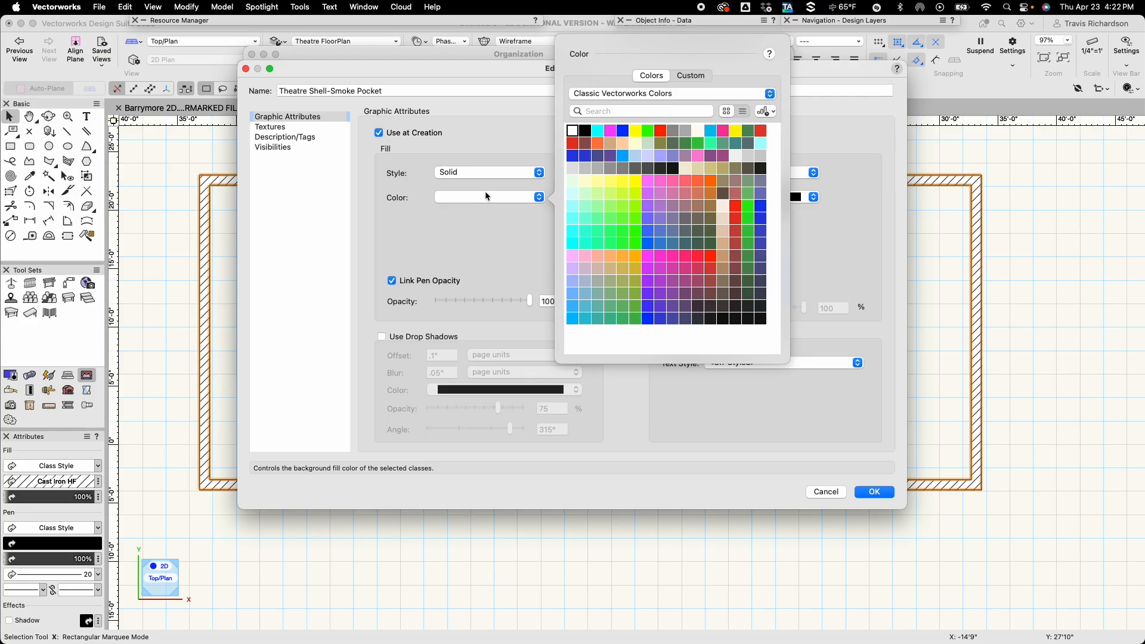
left_click(590, 133)
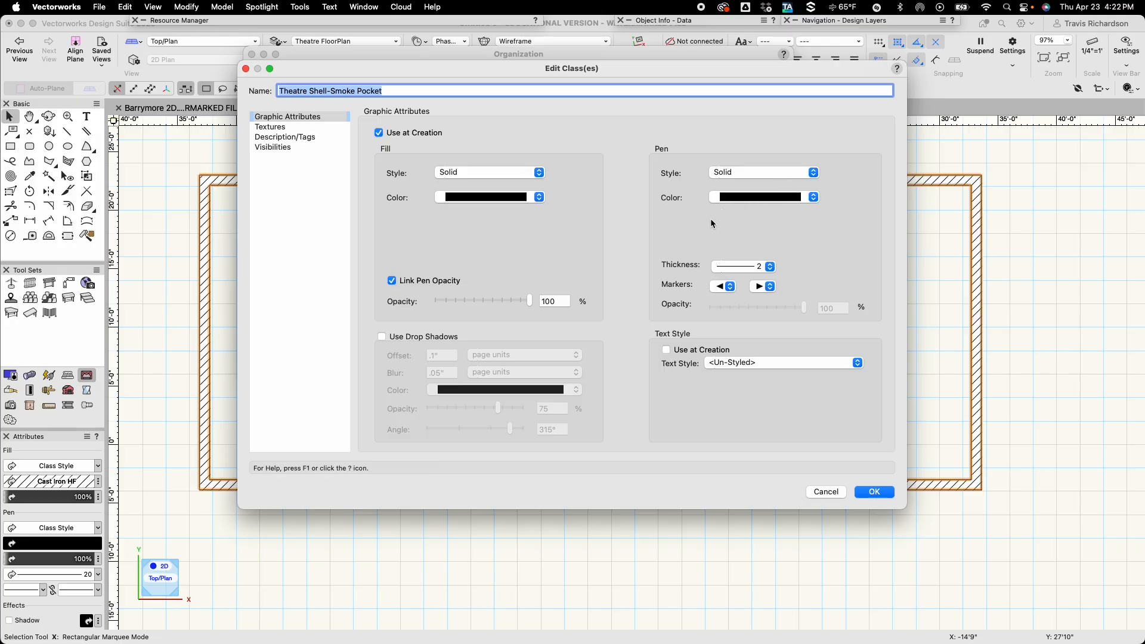
Set the Smoke Pocket class's pen thickness to 12 mils and accept the class changes.
left_click(770, 267)
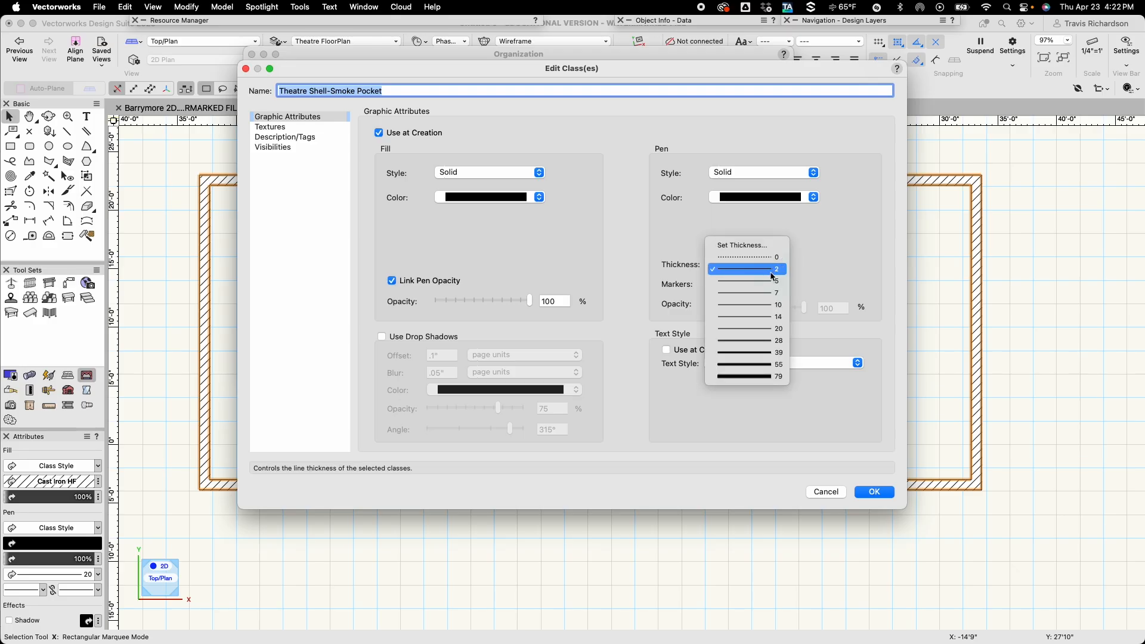
left_click(747, 247)
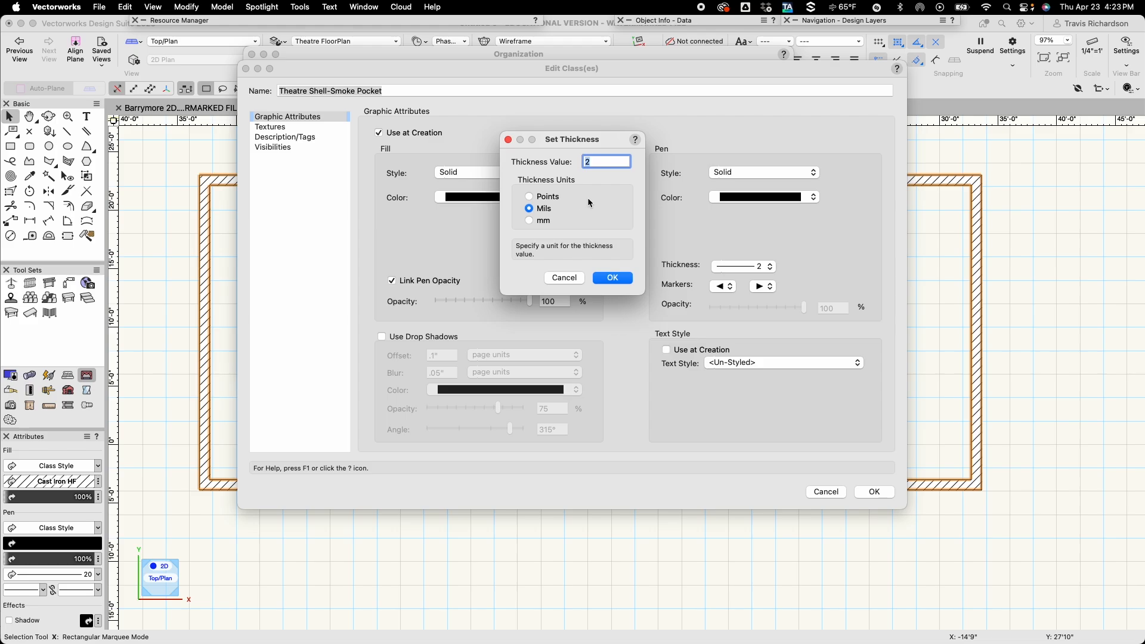
type("12")
left_click(611, 279)
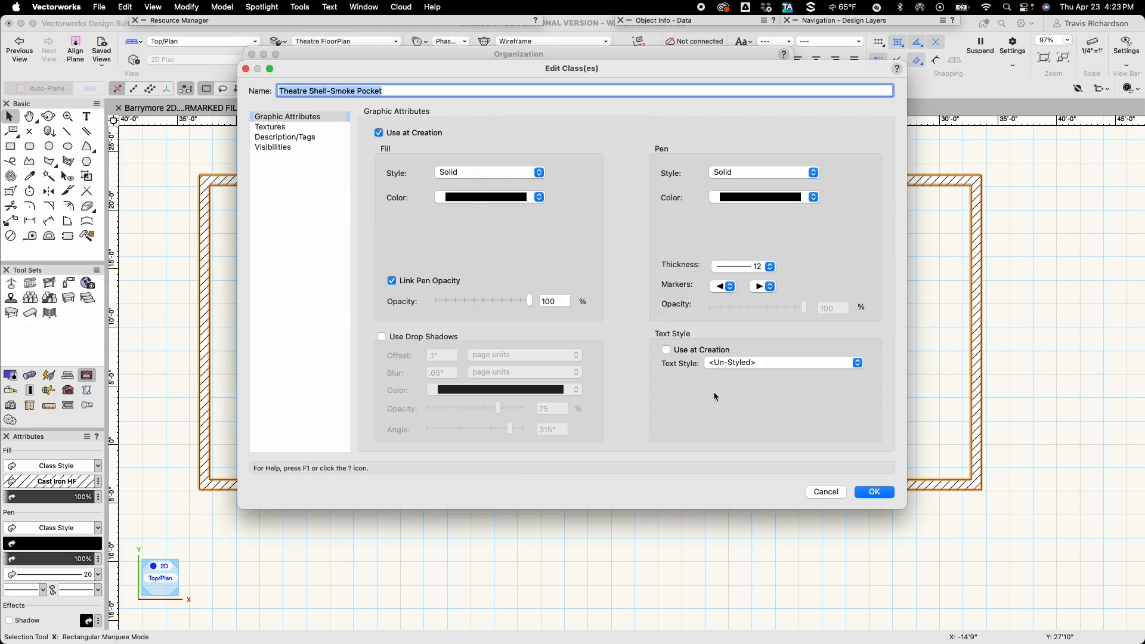
left_click(880, 492)
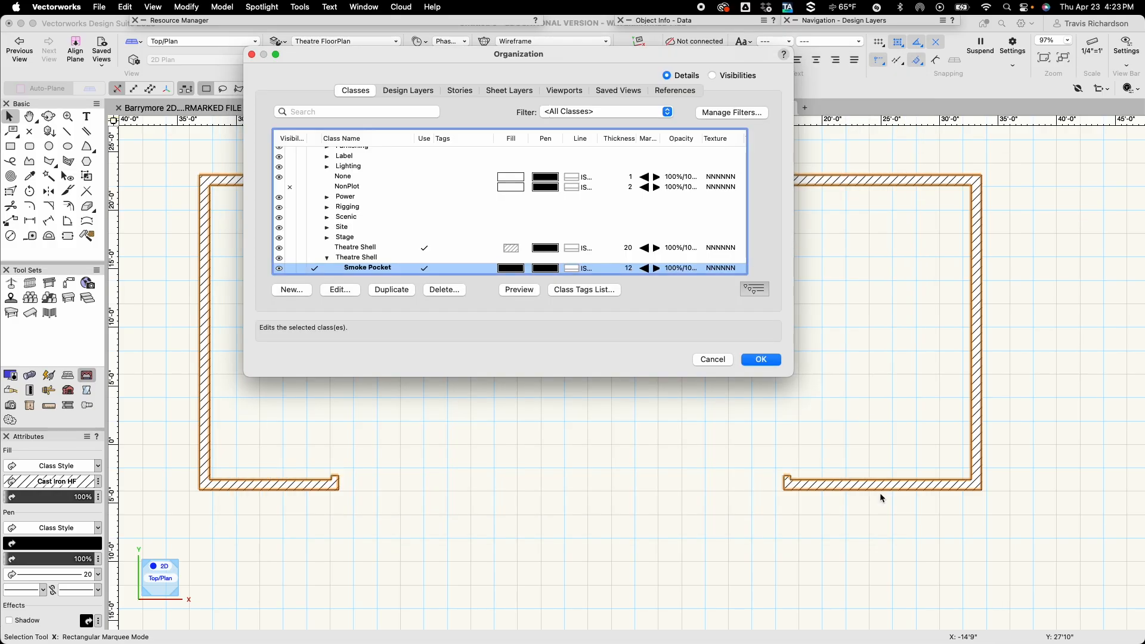
left_click(761, 359)
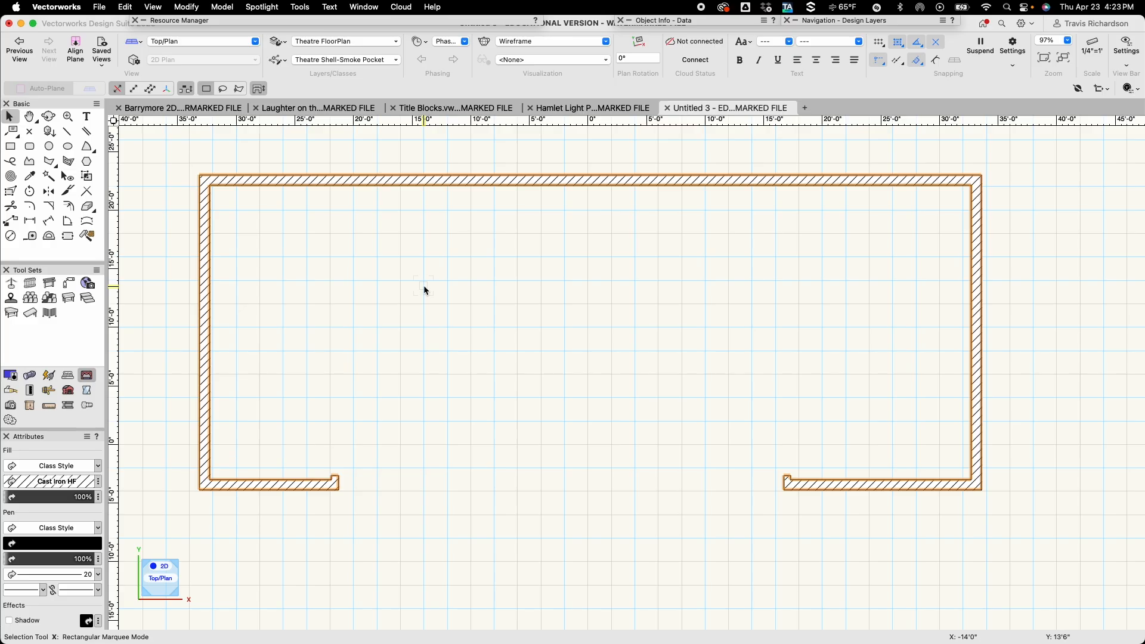
Start a double-line polygon in right control line mode, 1/4" separation, at the left front wall's raised end corner, with a 2' segment at 180°.
left_click(68, 162)
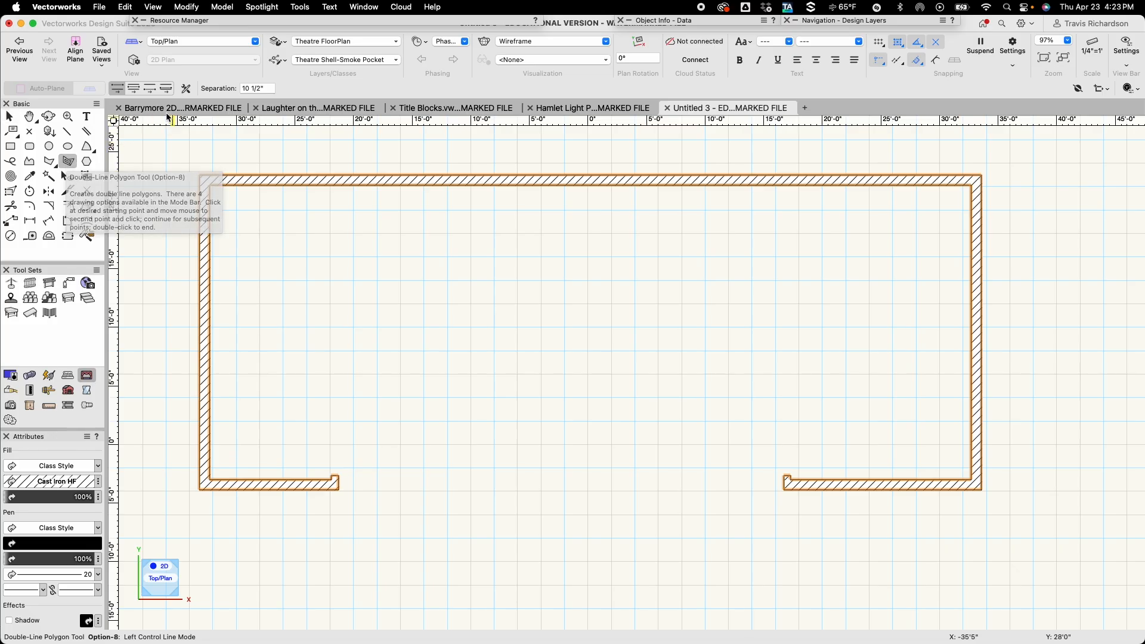
left_click(149, 88)
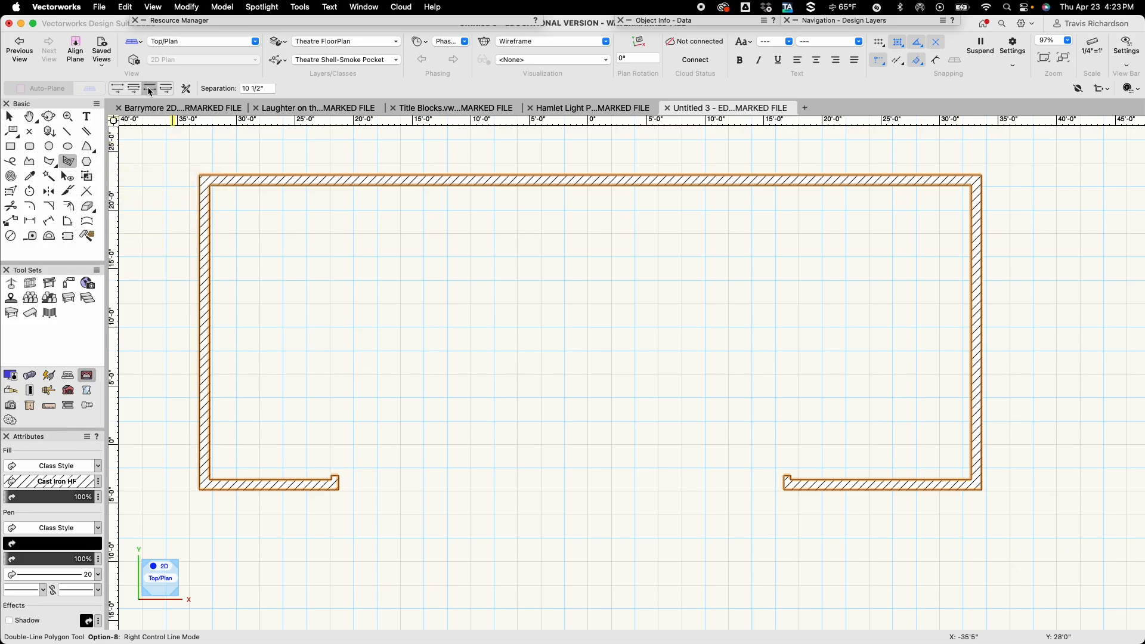
left_click_drag(268, 89, 239, 89)
type("1/4")
scroll(310, 477, "up", 5)
scroll(313, 473, "up", 1)
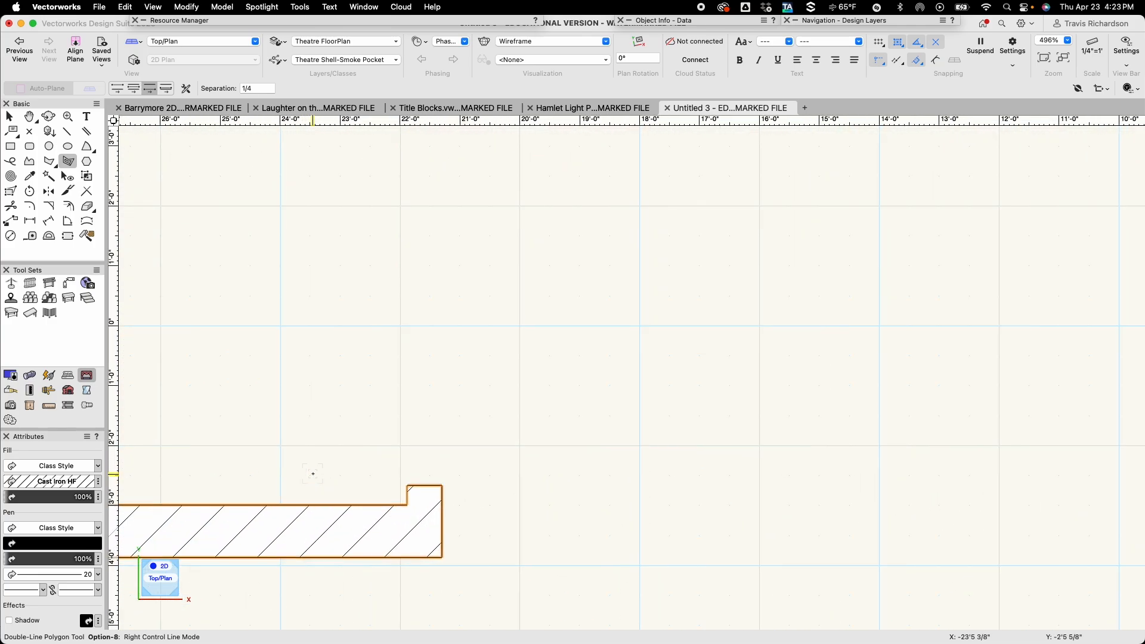
middle_click_drag(313, 473, 470, 353)
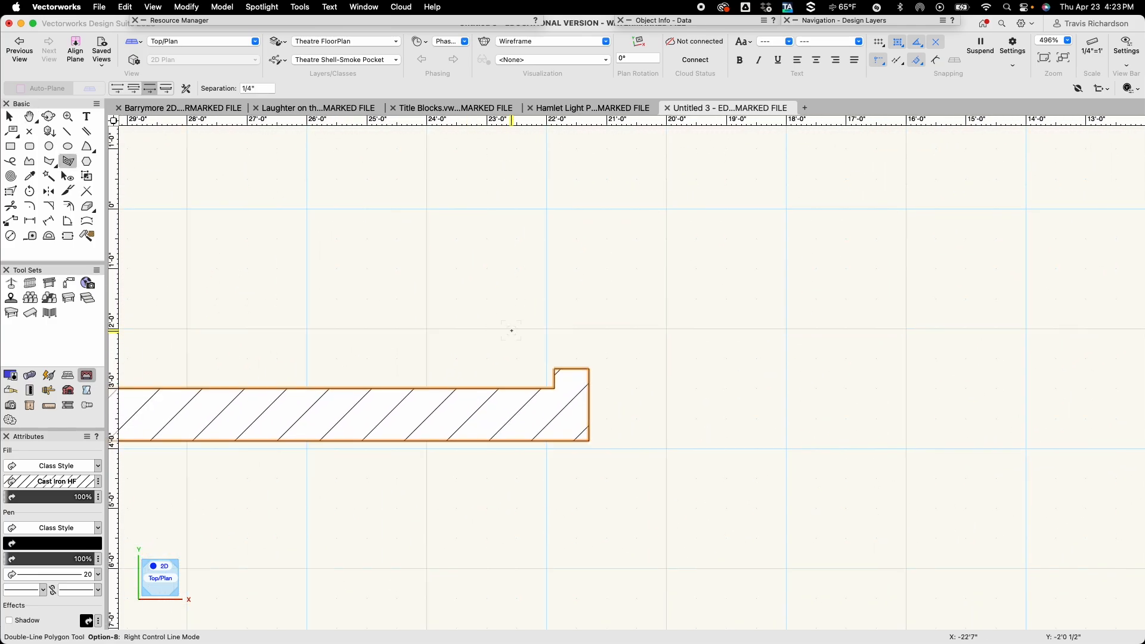
left_click(589, 368)
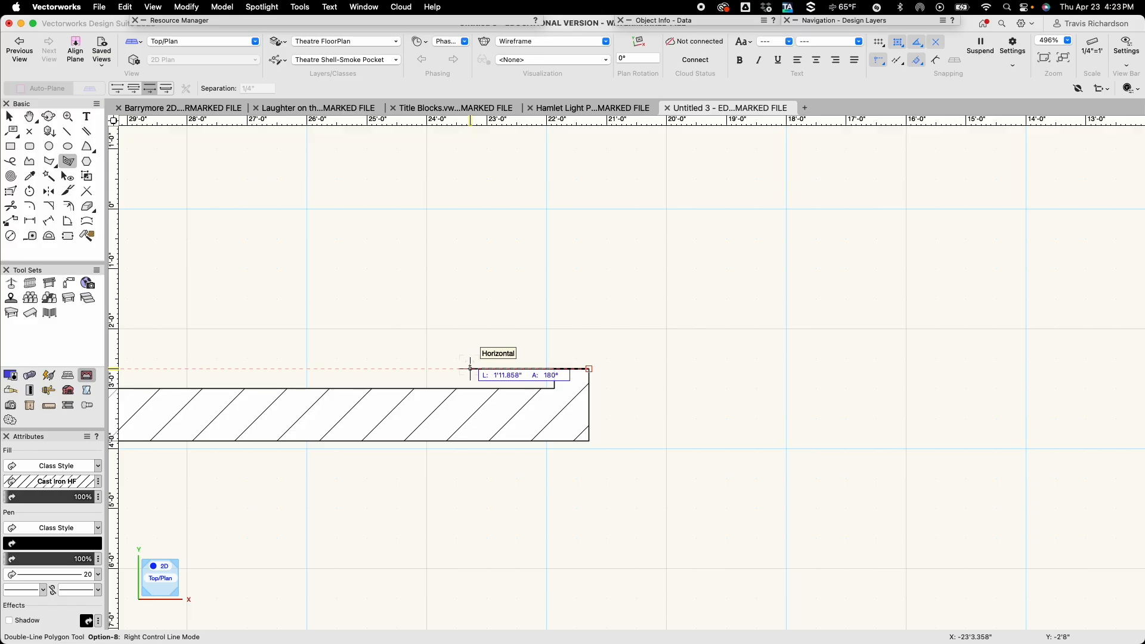
type("2")
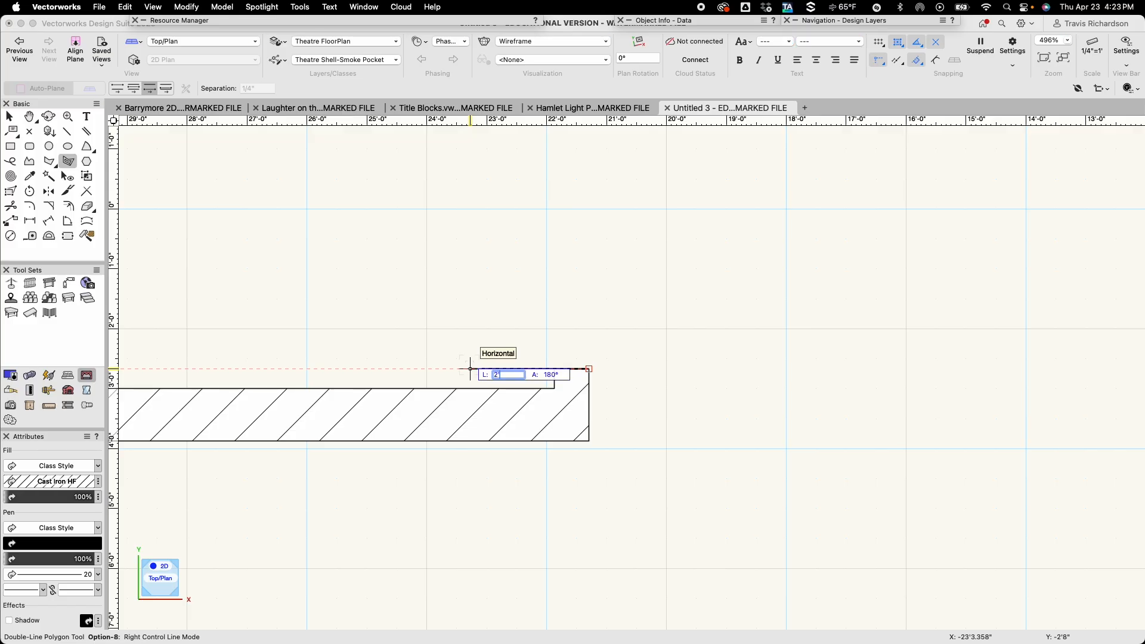
type("'")
key("Tab")
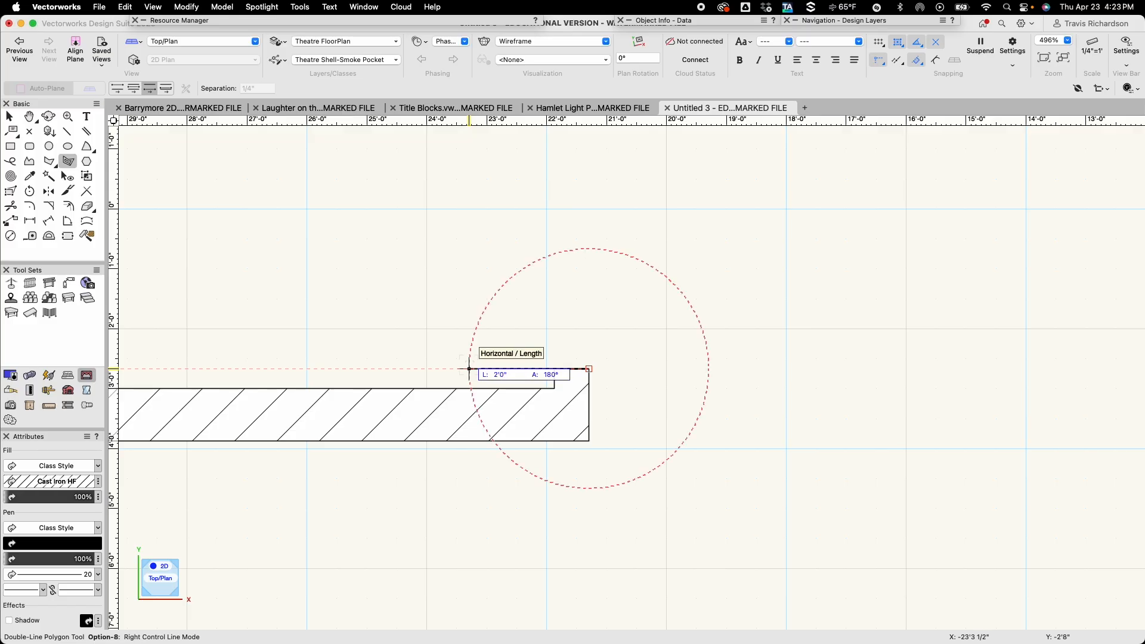
left_click(469, 369)
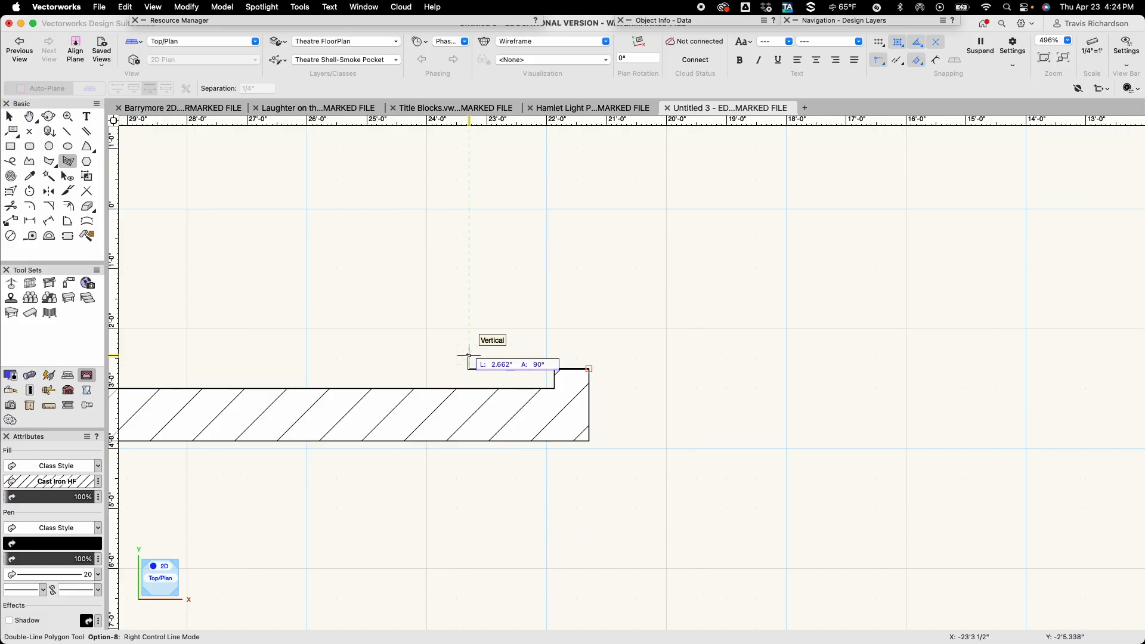
Finish the left smoke pocket's double-line polygon with a 6" segment at 90° and a 2' segment at 0°.
type("6")
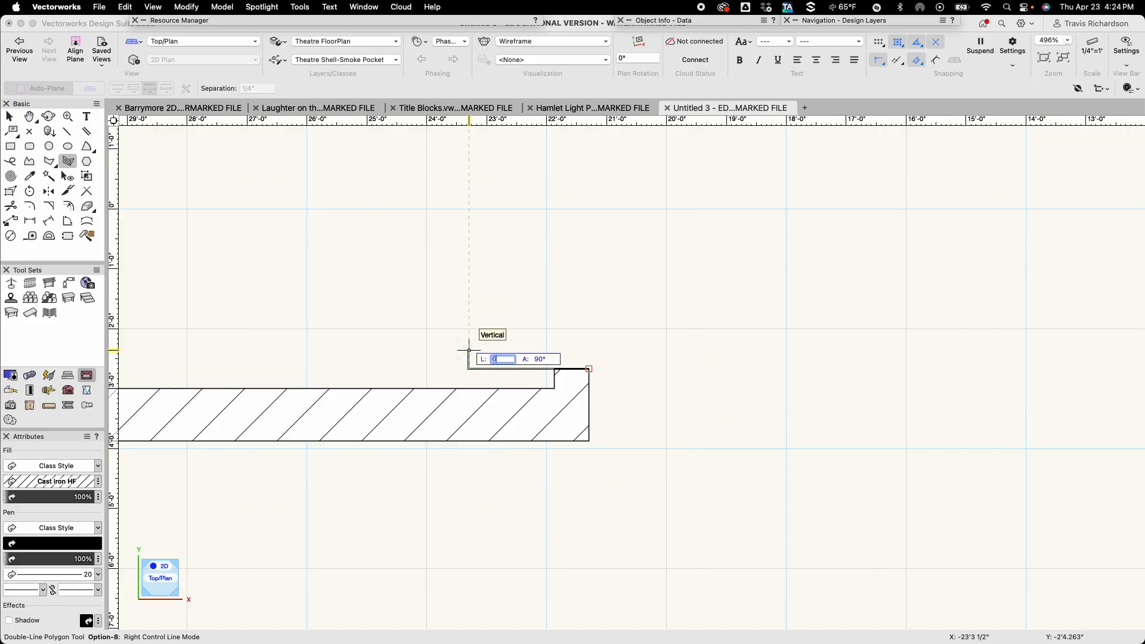
key("Return")
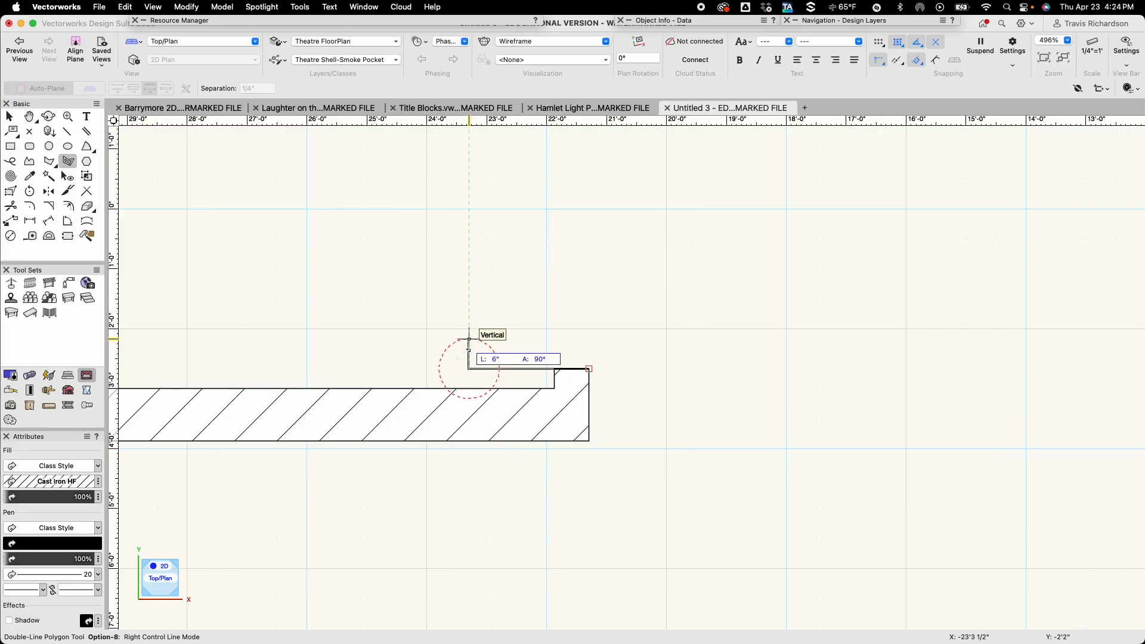
left_click(469, 340)
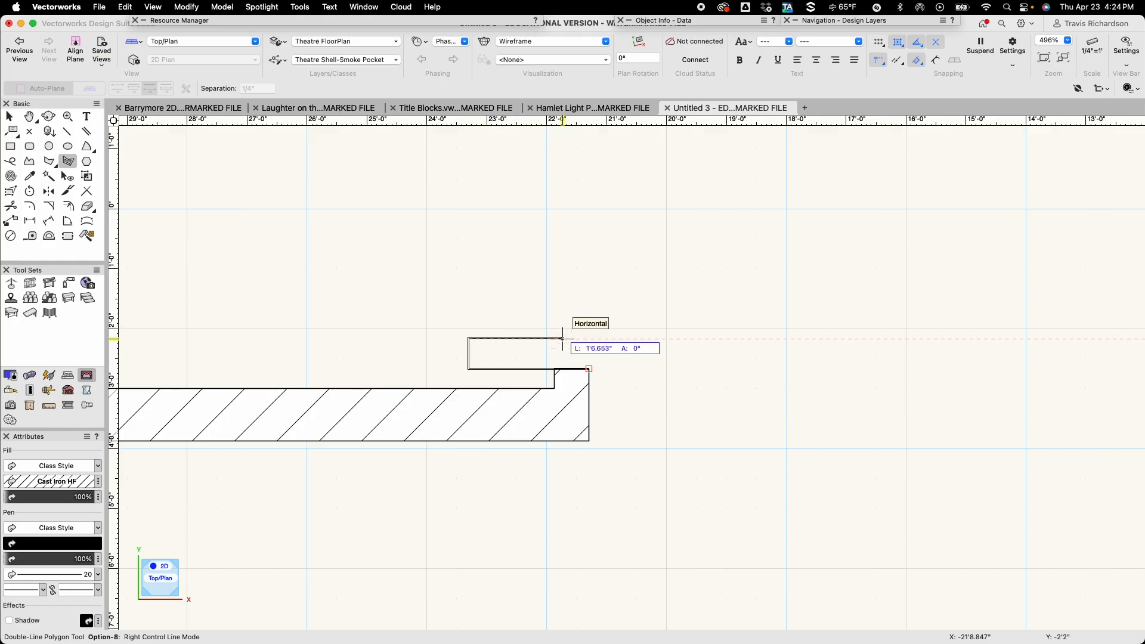
type("2")
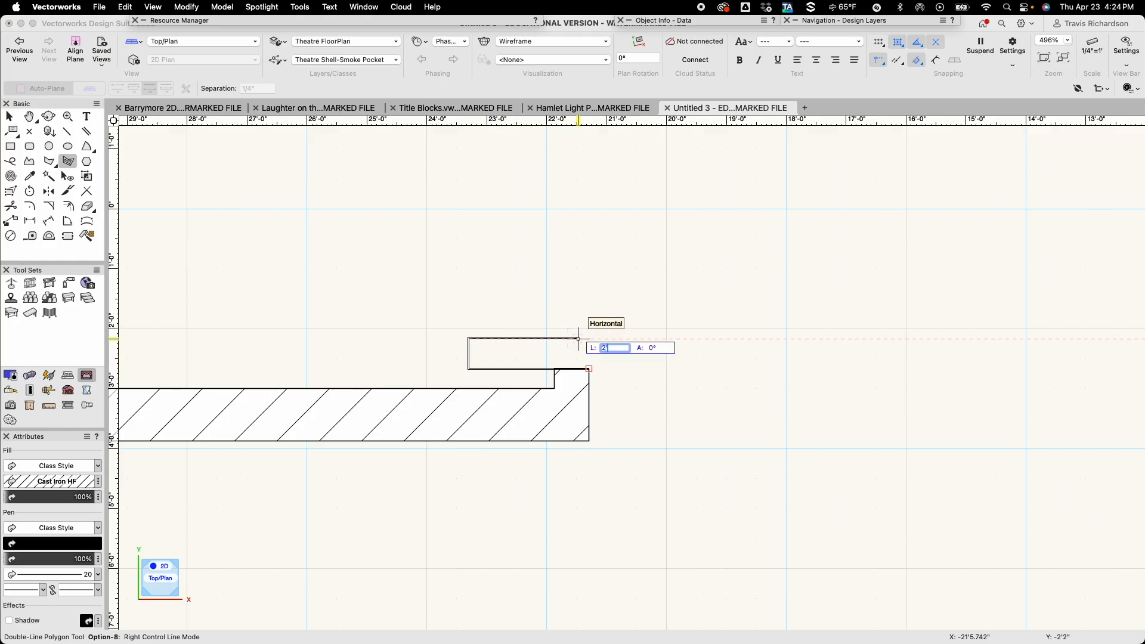
key("Return")
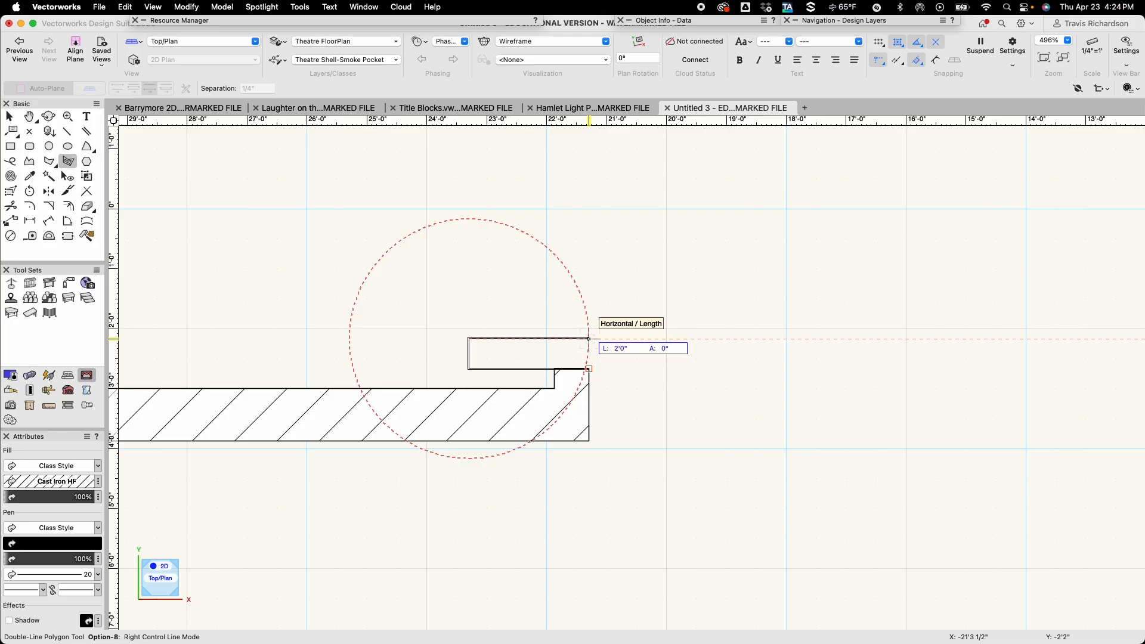
double_click(589, 339)
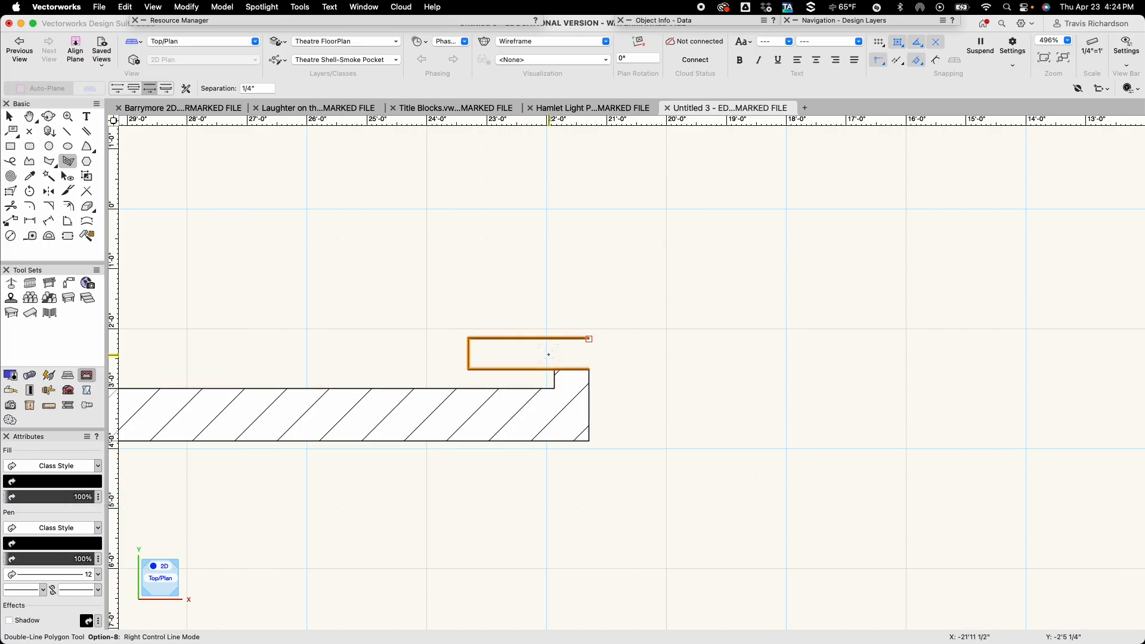
scroll(544, 356, "up", 5)
scroll(545, 356, "up", 2)
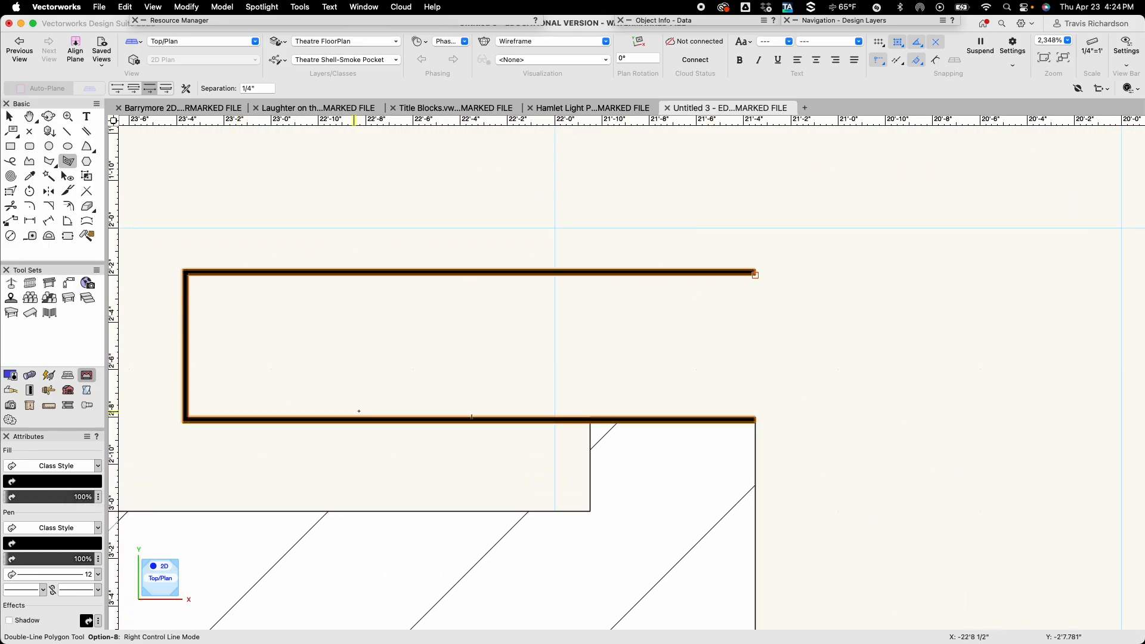
scroll(301, 391, "down", 7)
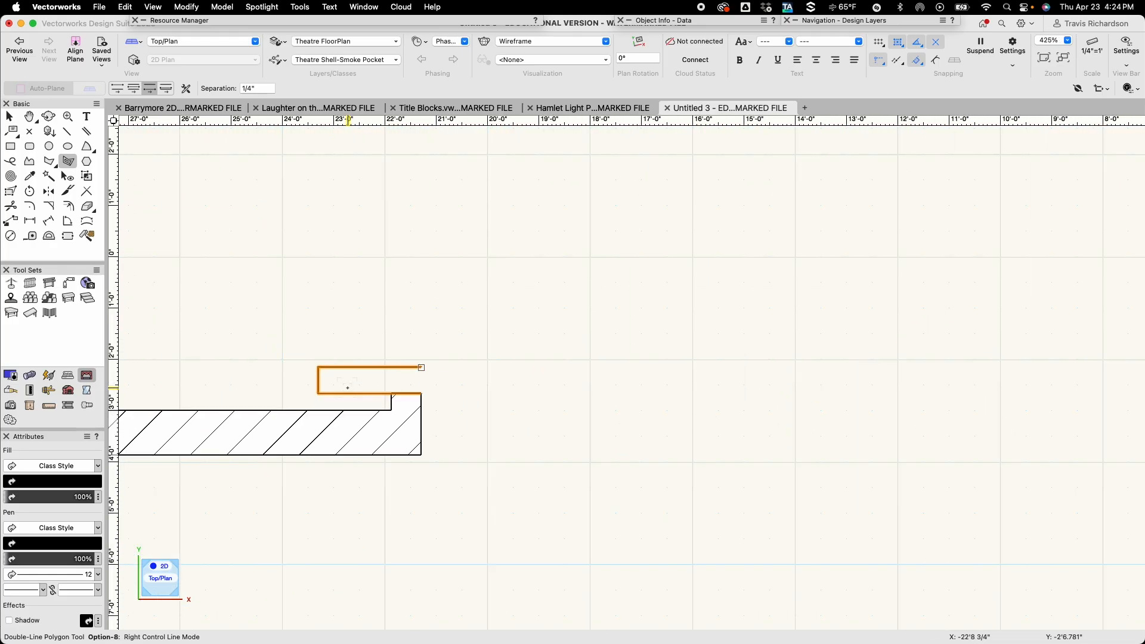
Mirror a duplicate of the left smoke pocket about a vertical axis through the midpoint of the front opening.
key("h")
scroll(492, 401, "down", 3)
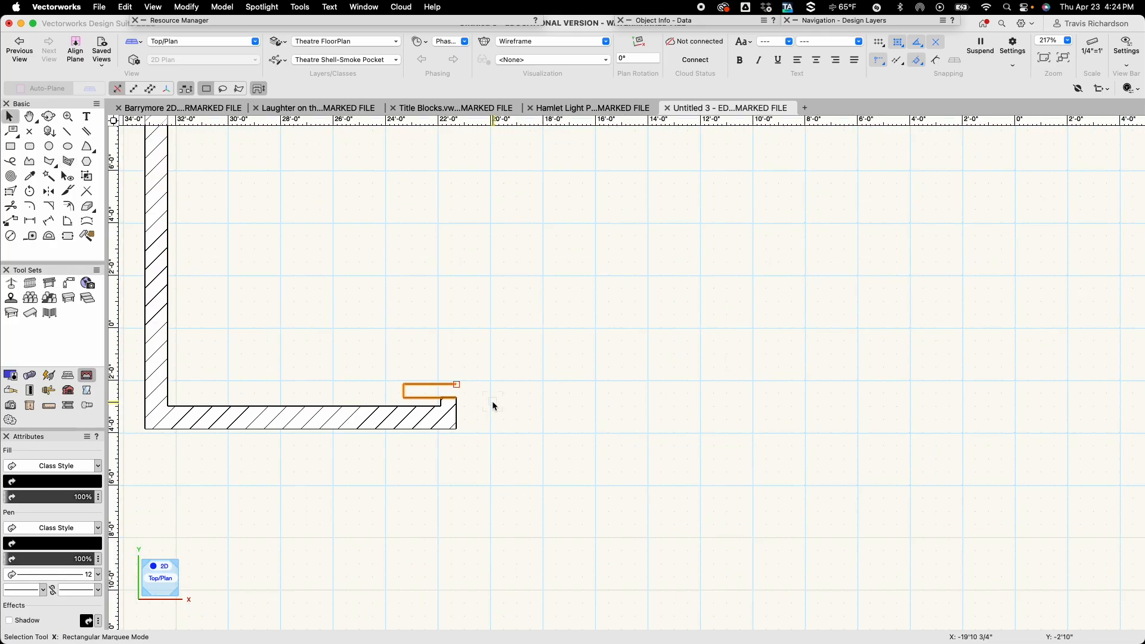
left_click_drag(506, 414, 366, 391)
scroll(370, 386, "down", 2)
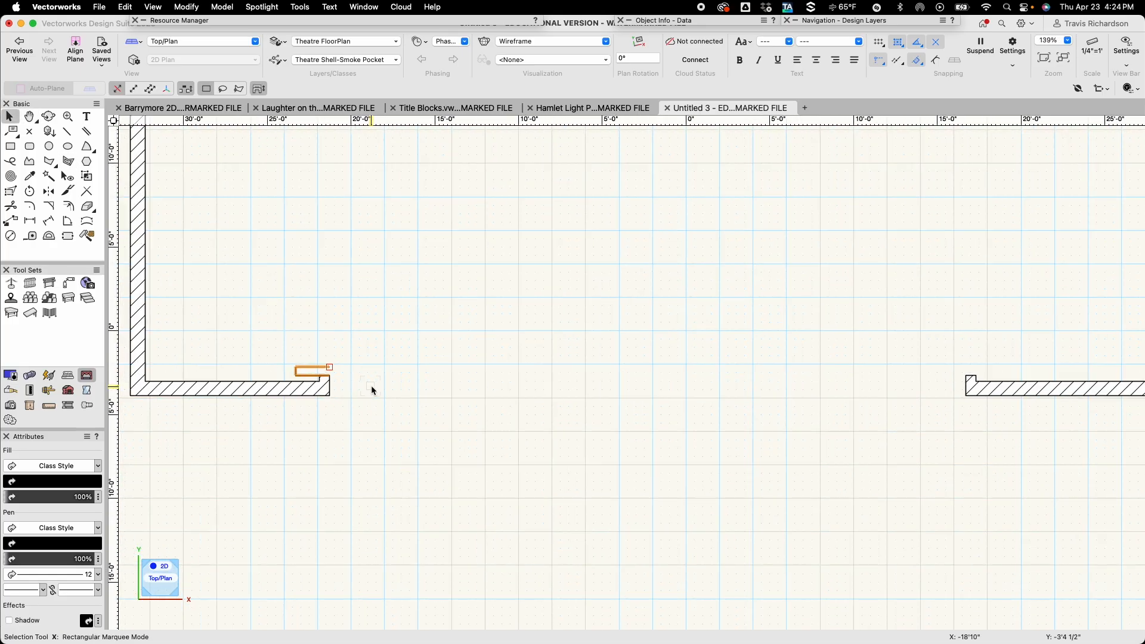
key("h")
mouse_move(457, 381)
left_mouse_down()
mouse_move(381, 370)
mouse_move(440, 381)
left_mouse_up()
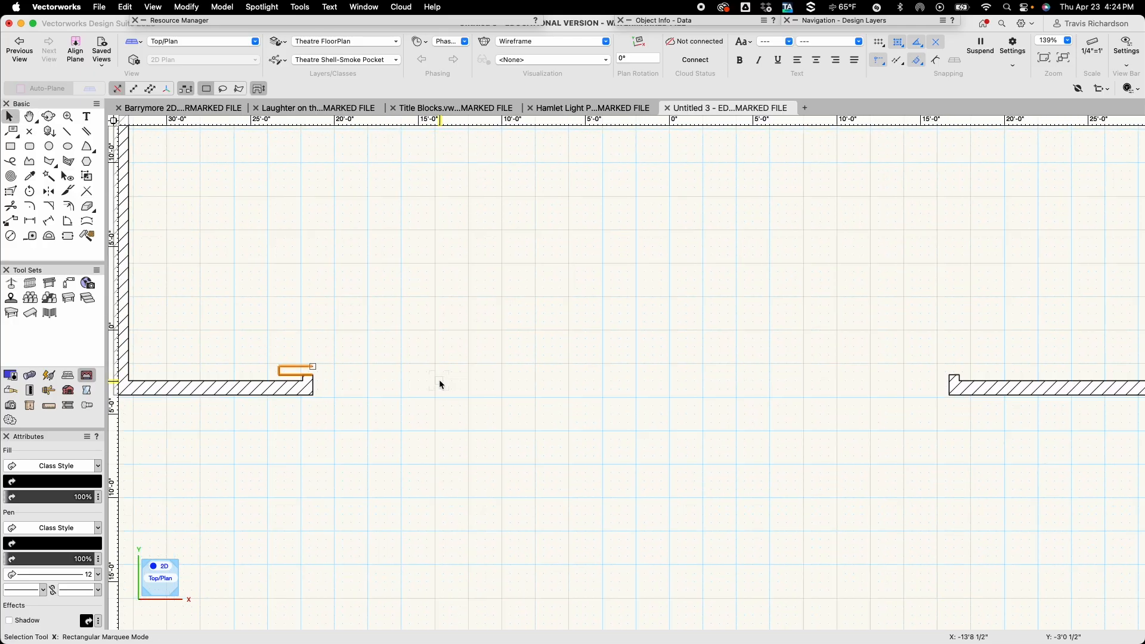
left_click(53, 194)
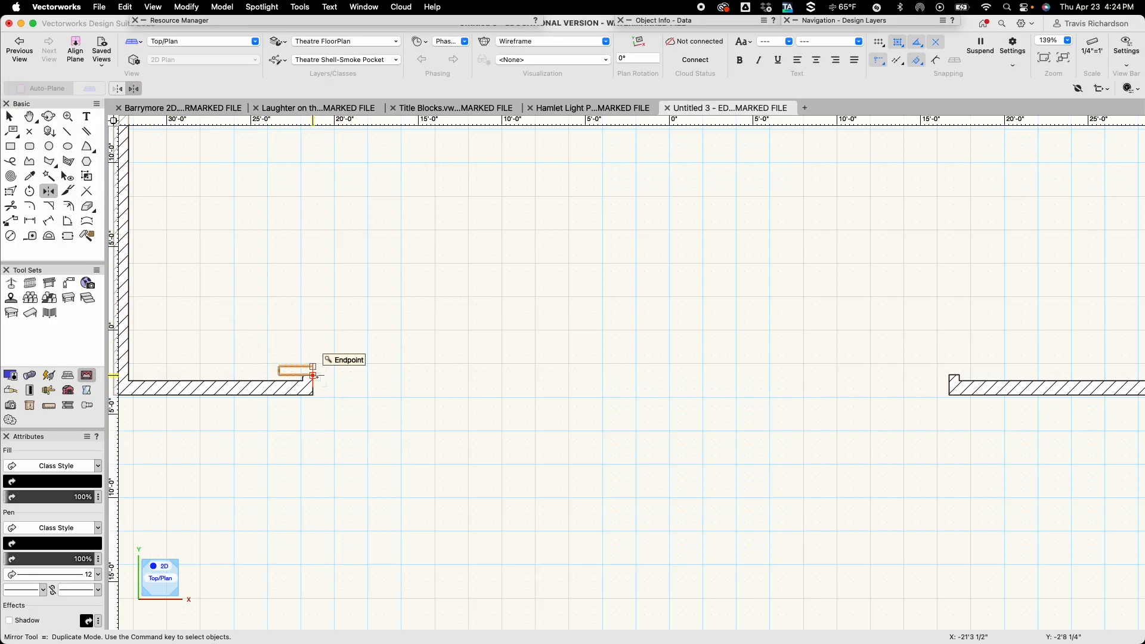
left_click(313, 375)
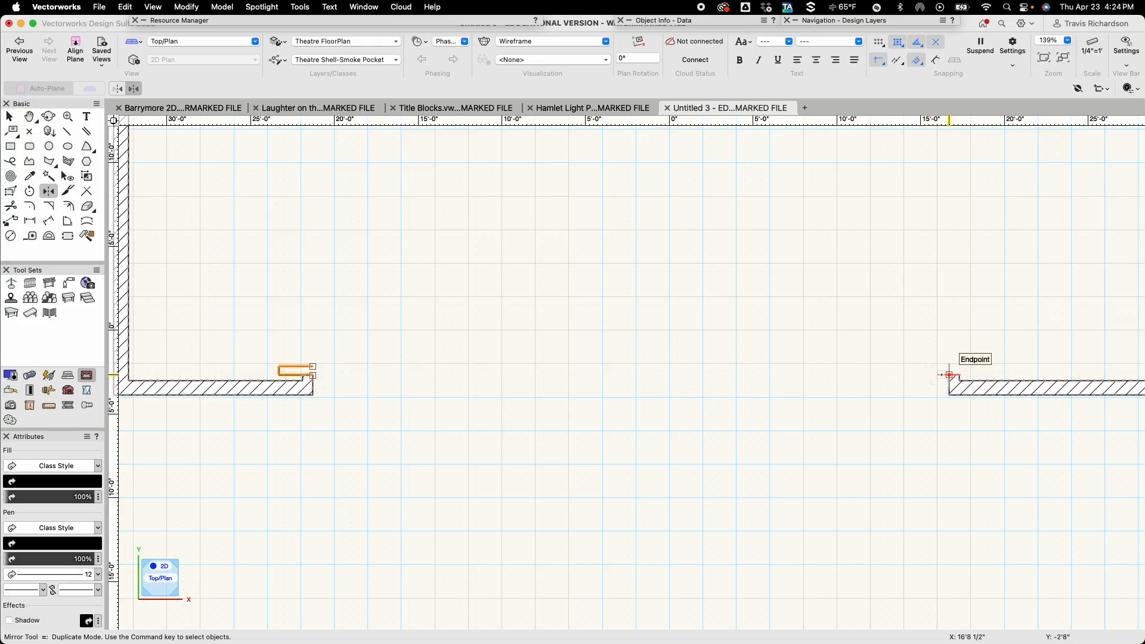
left_click(631, 375)
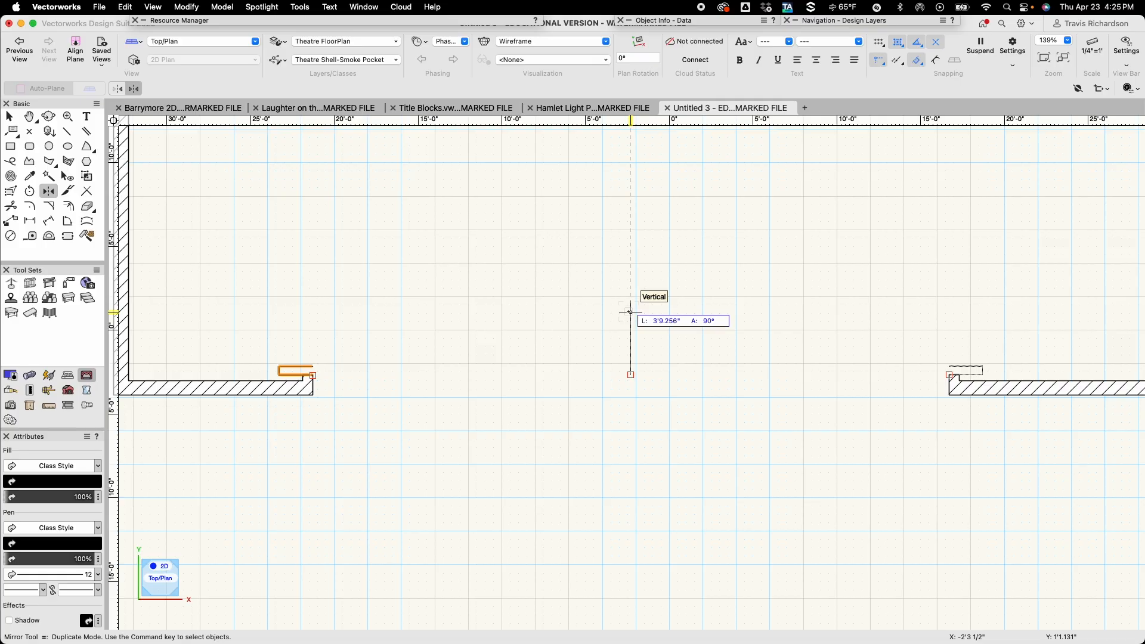
left_click(630, 312)
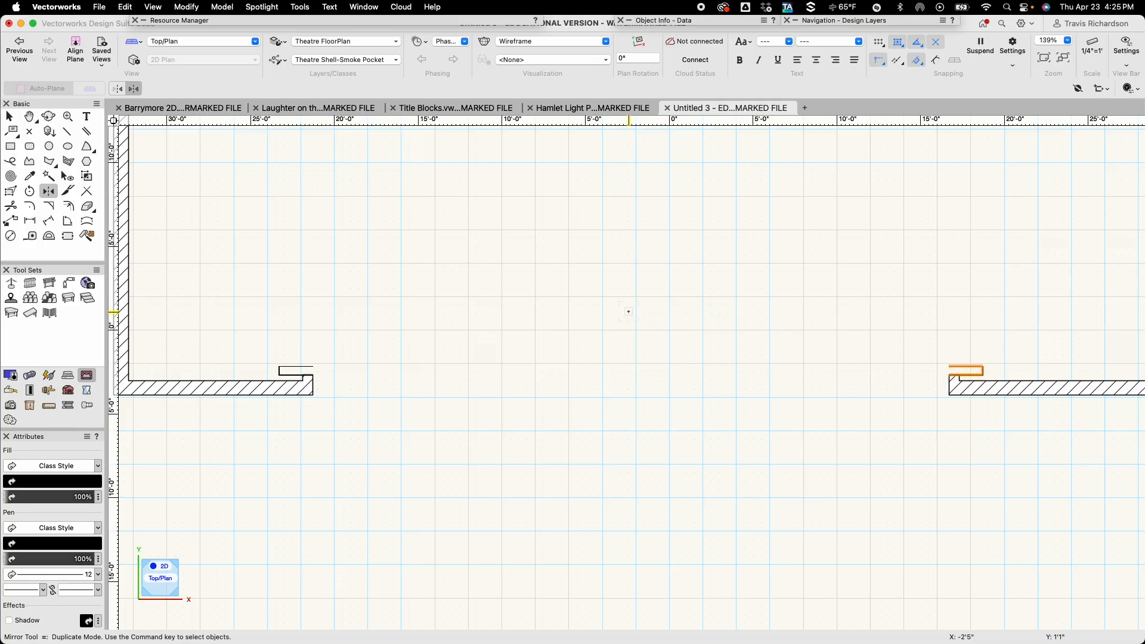
key("x")
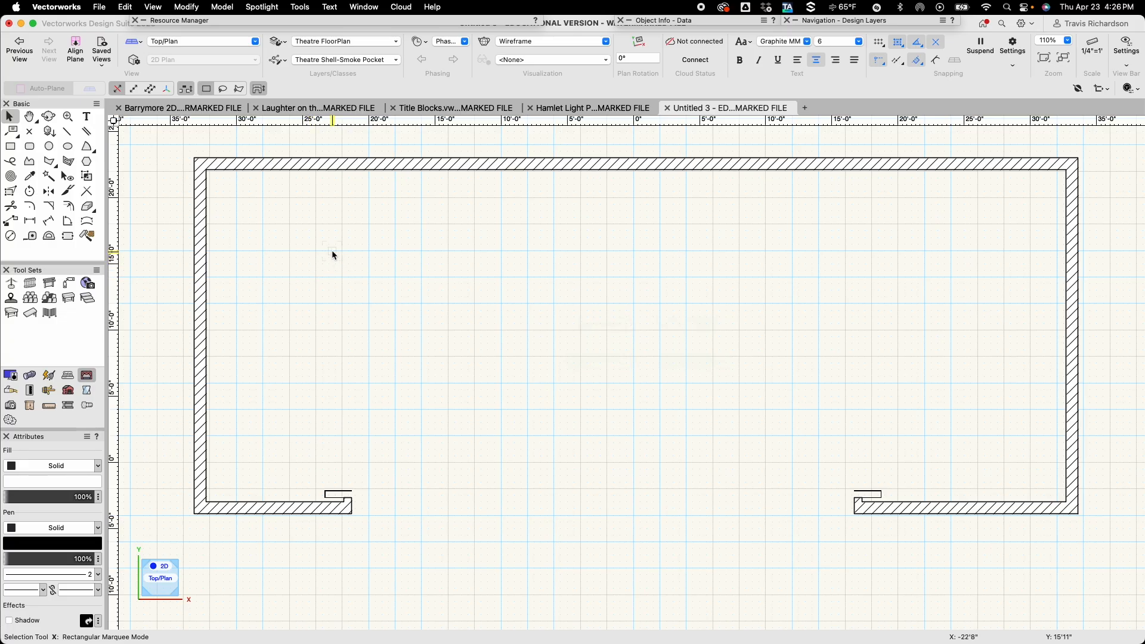
Create a new class named Theatre Shell-Stage and make it the active class.
left_click(282, 61)
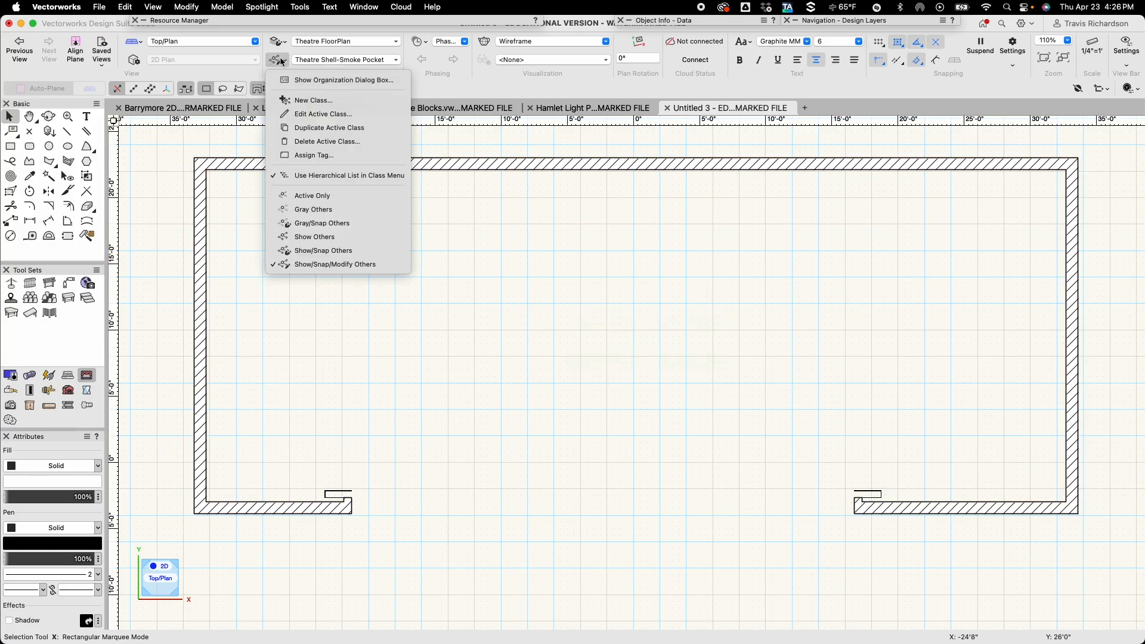
left_click(309, 82)
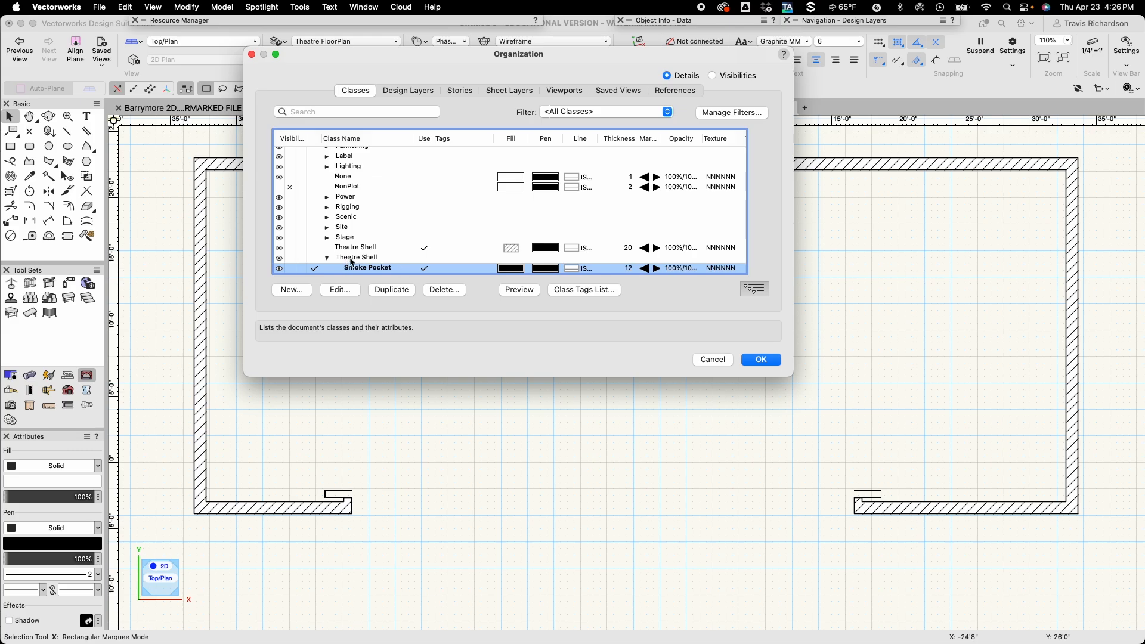
left_click(293, 290)
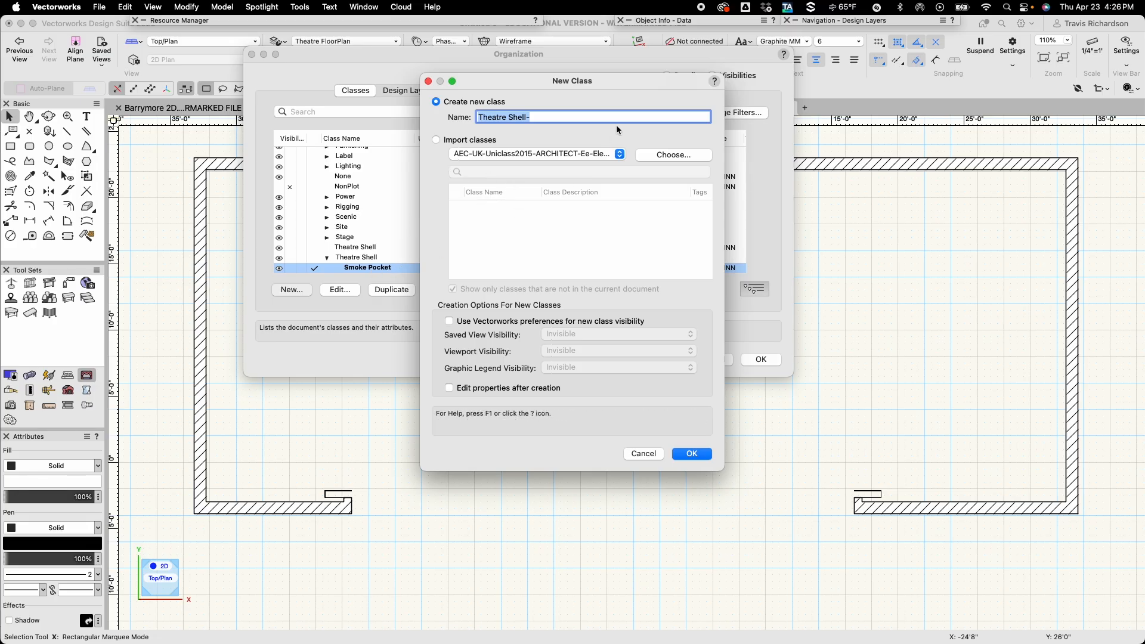
left_click(537, 117)
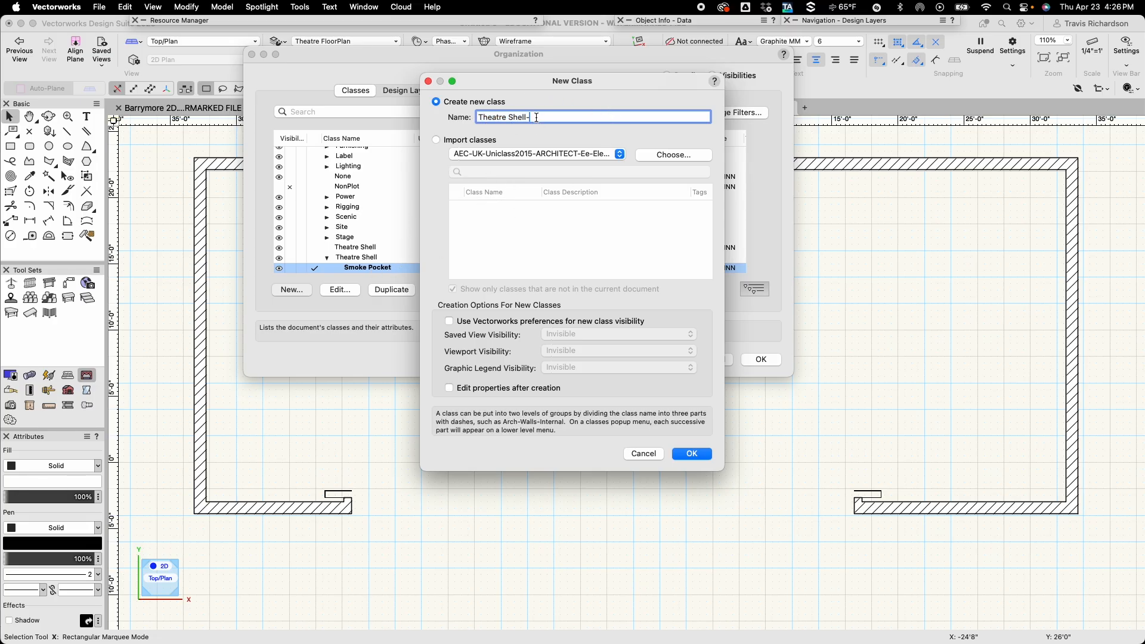
type("Stage")
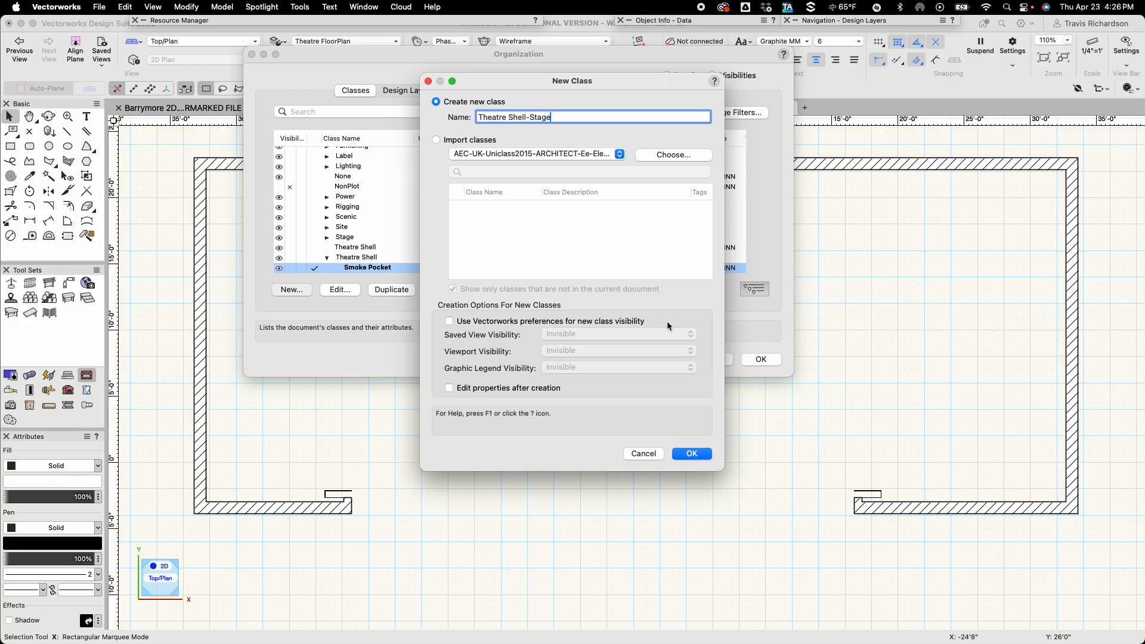
left_click(680, 454)
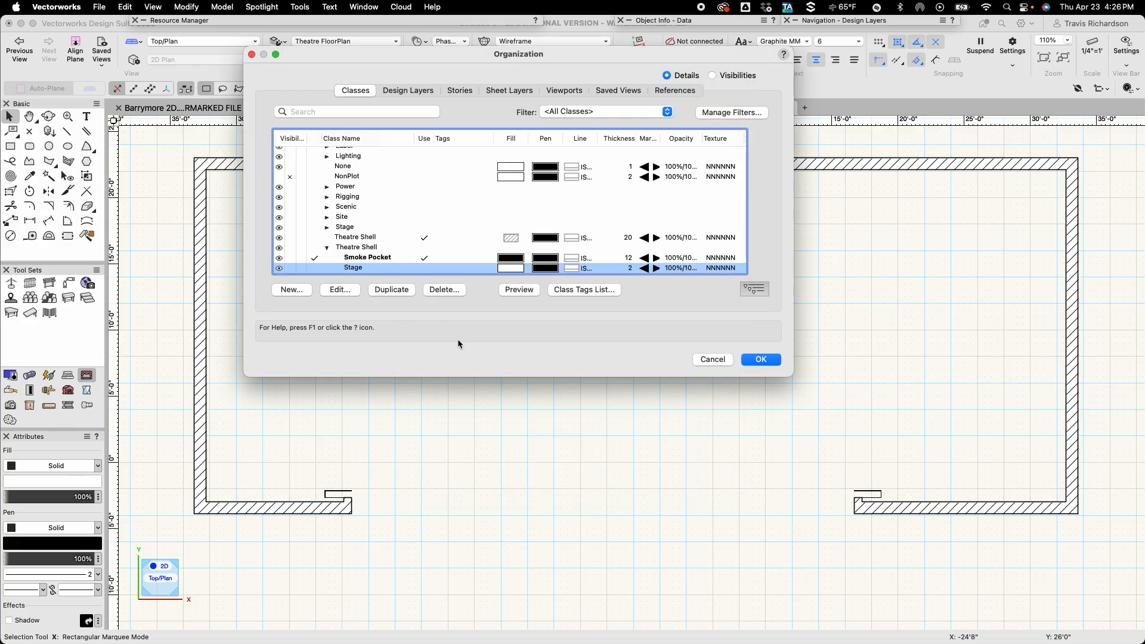
left_click(315, 269)
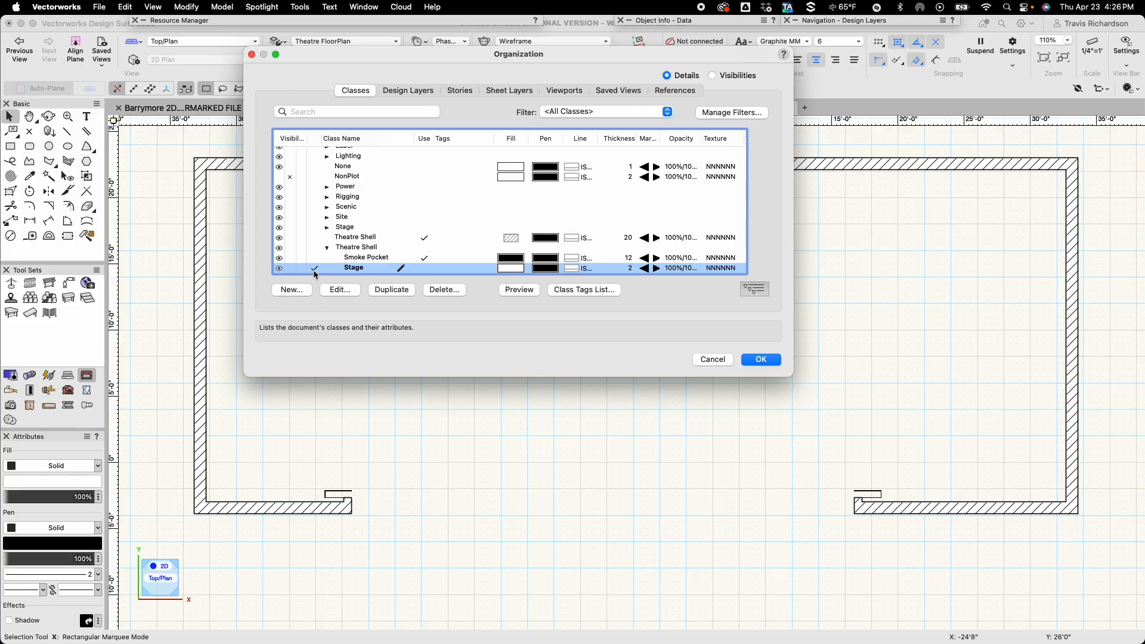
Set the Stage class to use its graphic attributes at creation with pen thickness 7, and accept the class changes.
left_click(340, 290)
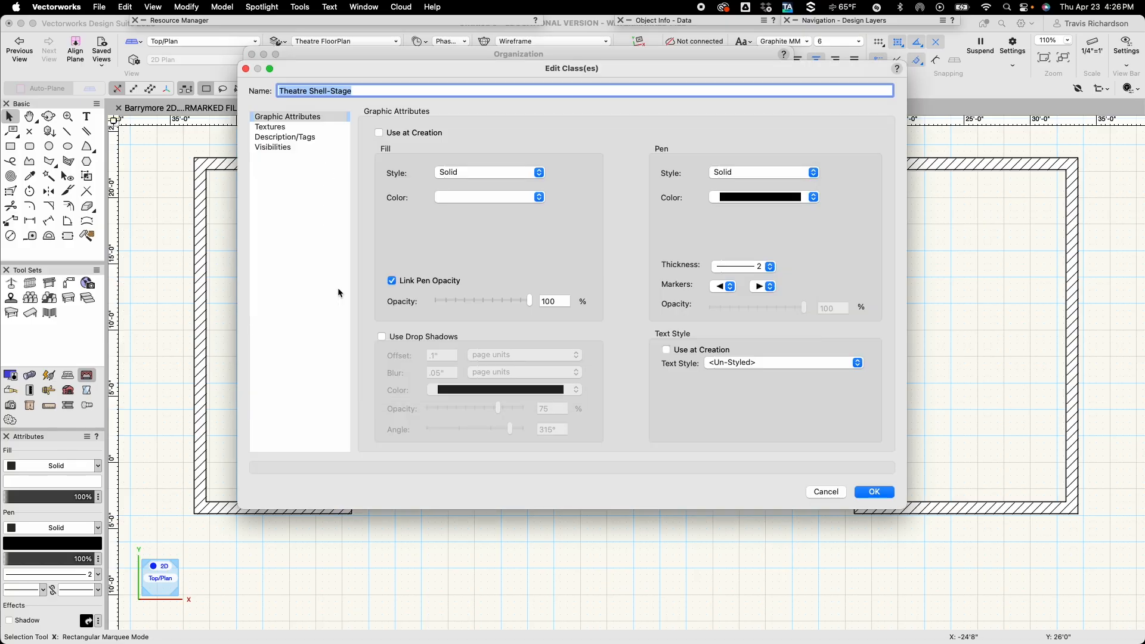
left_click(380, 133)
left_click(769, 266)
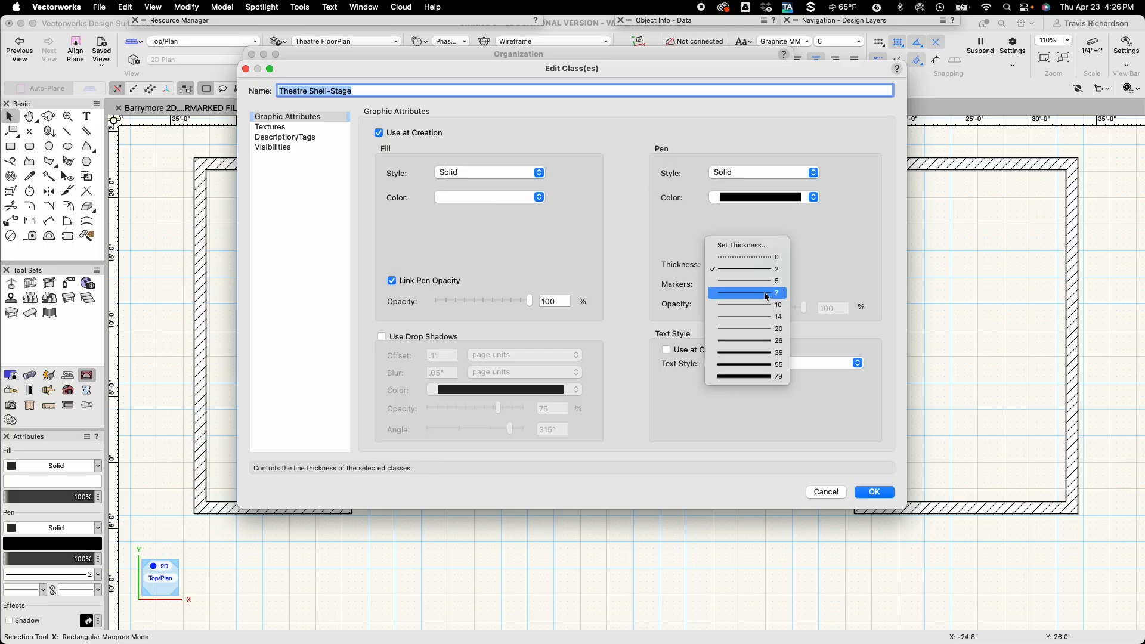
left_click(767, 294)
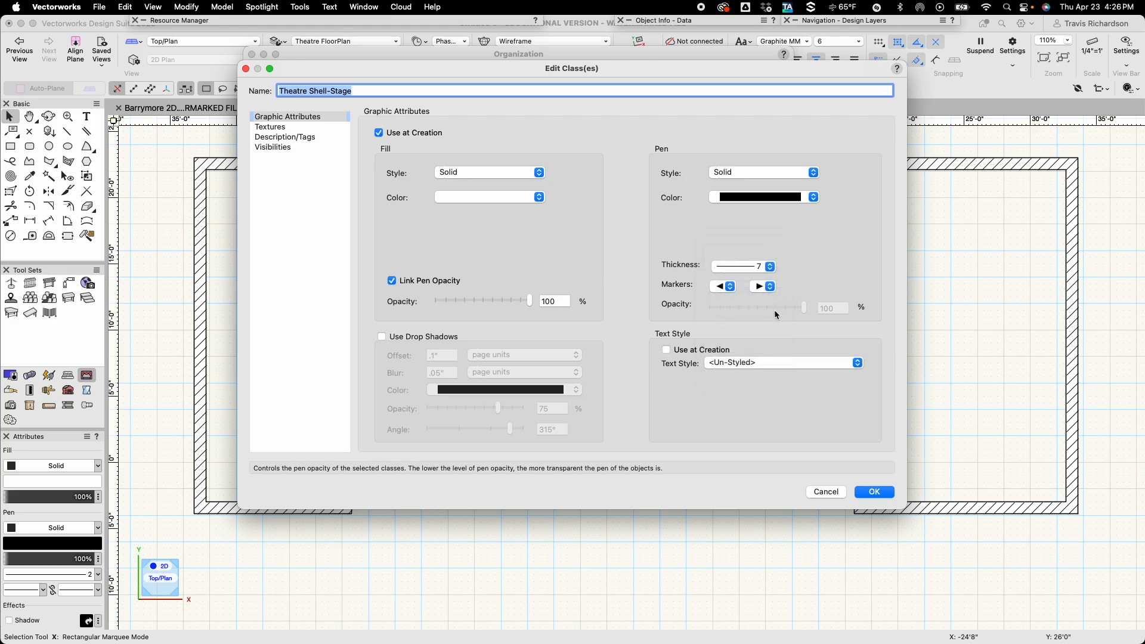
left_click(872, 492)
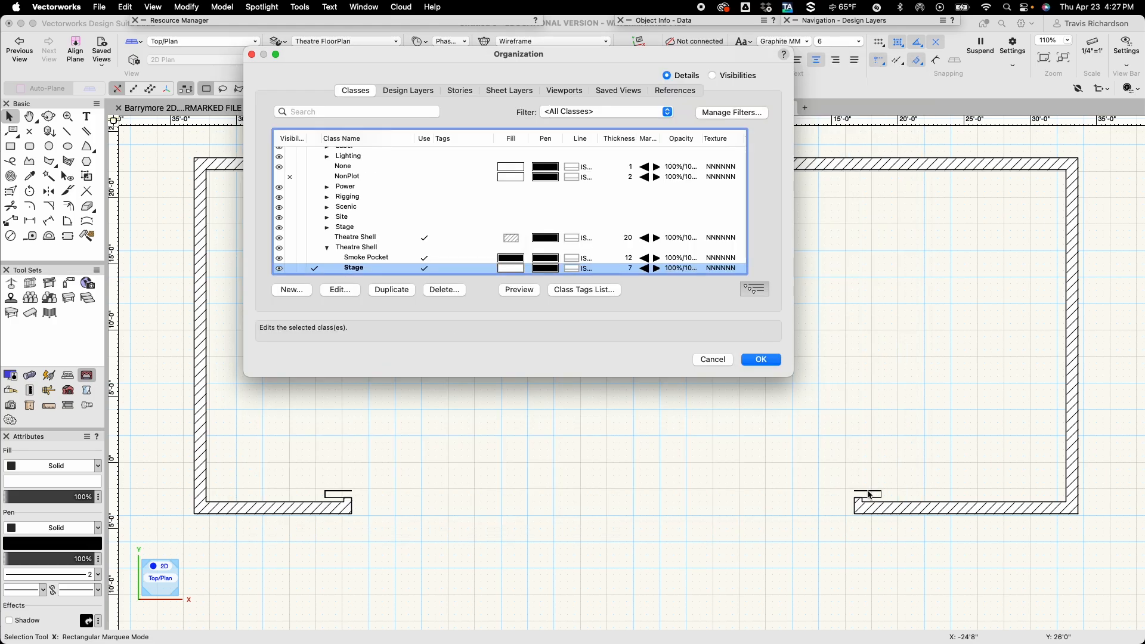
left_click(761, 360)
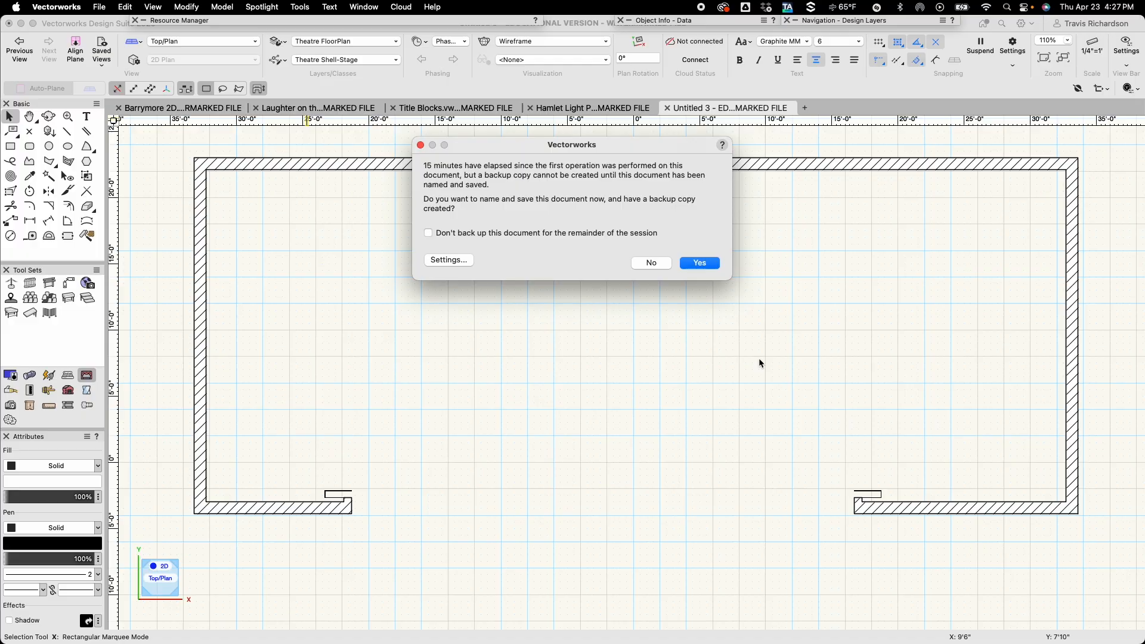
Turn off backups of this document for the remainder of the session and decline saving it now.
left_click(568, 233)
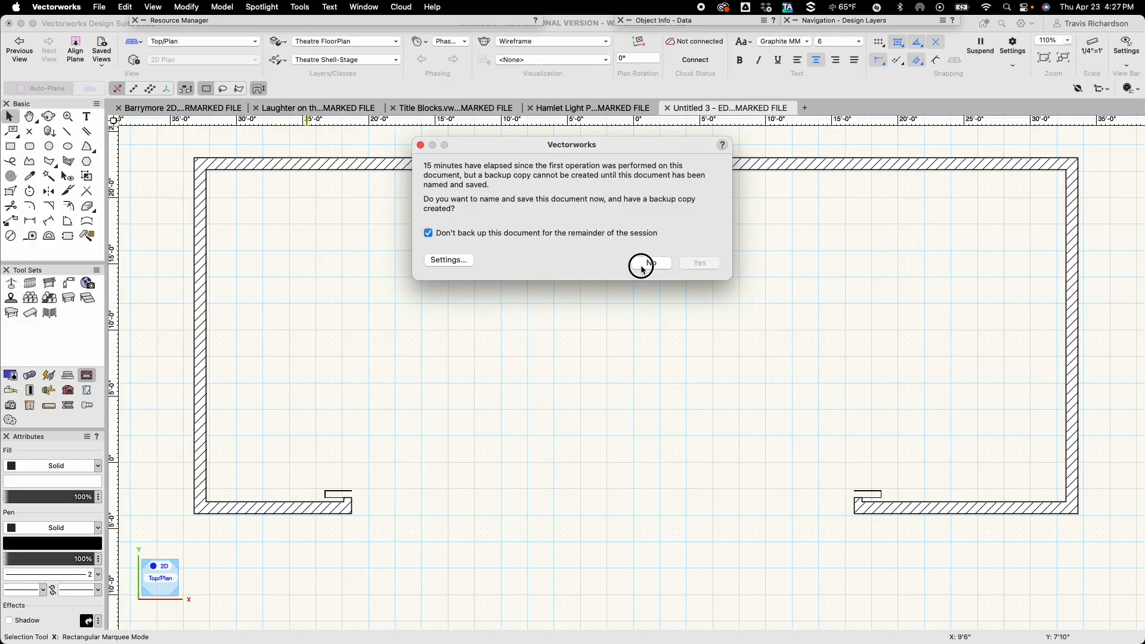
left_click(645, 263)
left_click(198, 268)
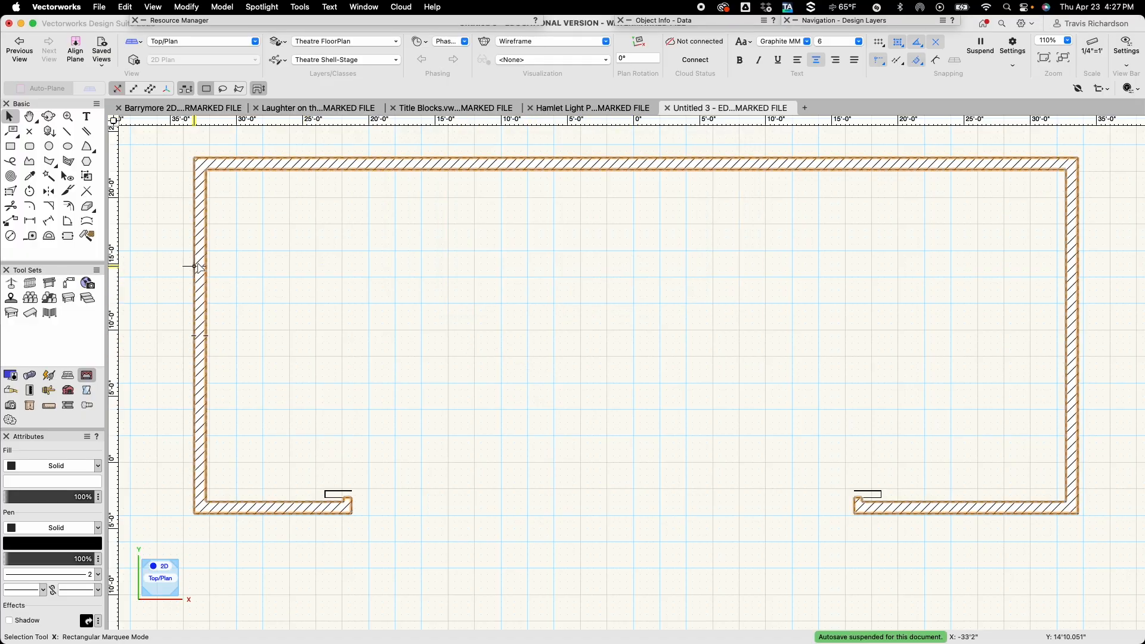
left_click(169, 249)
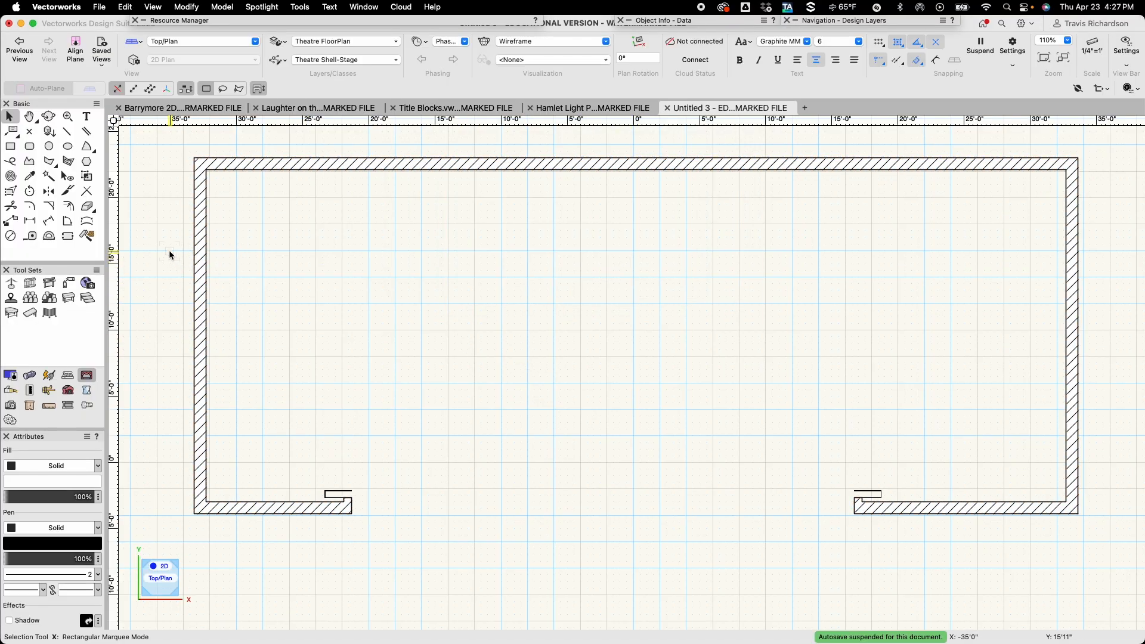
Start a corner-vertex polyline at the left front wall's opening corner and trace its notch and inner face to the room's front-left inside corner.
left_click(30, 163)
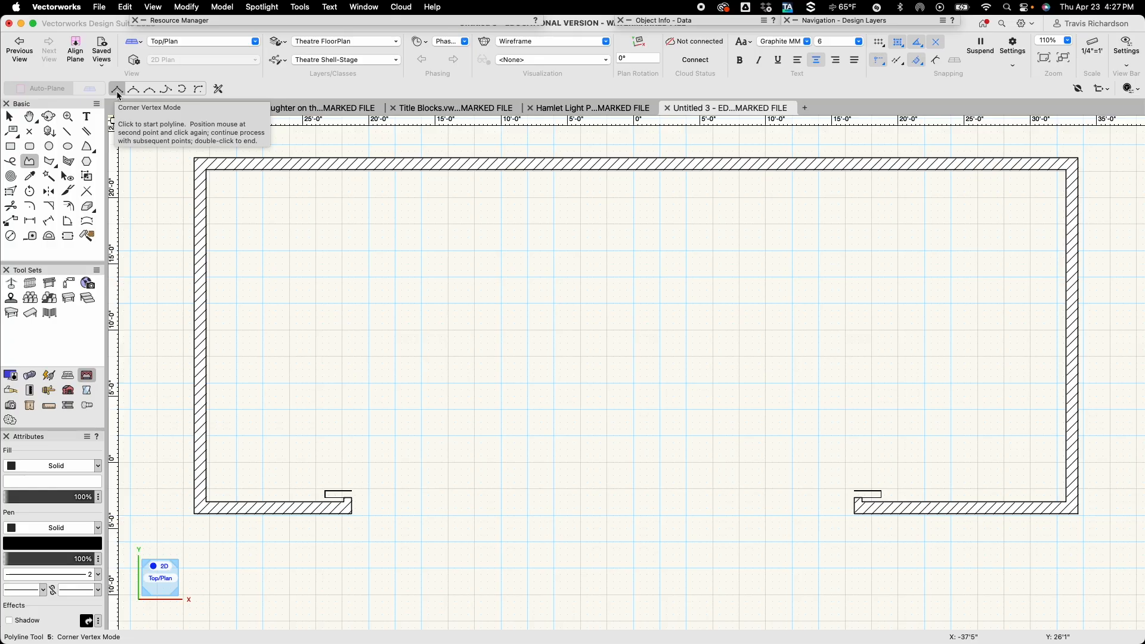
scroll(322, 512, "up", 10)
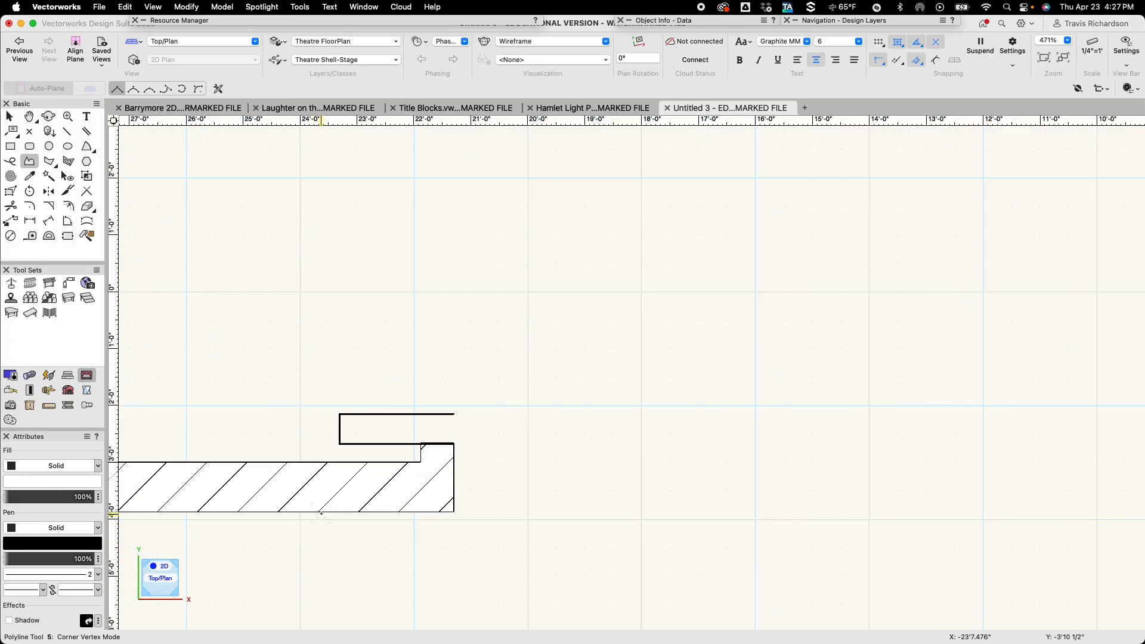
scroll(322, 511, "up", 1)
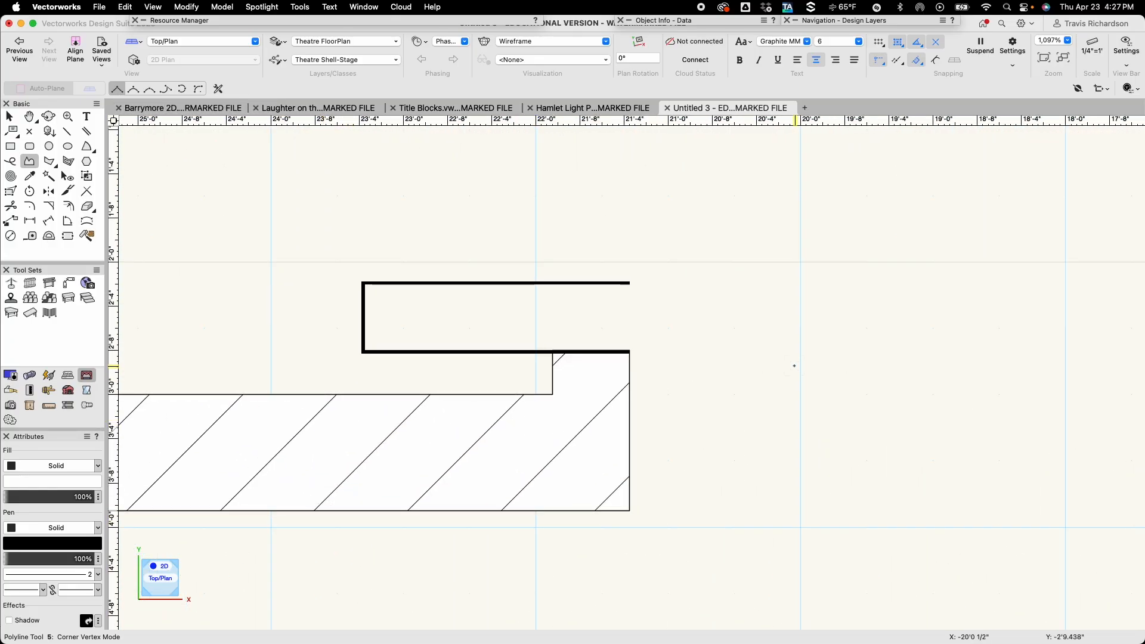
left_click(630, 351)
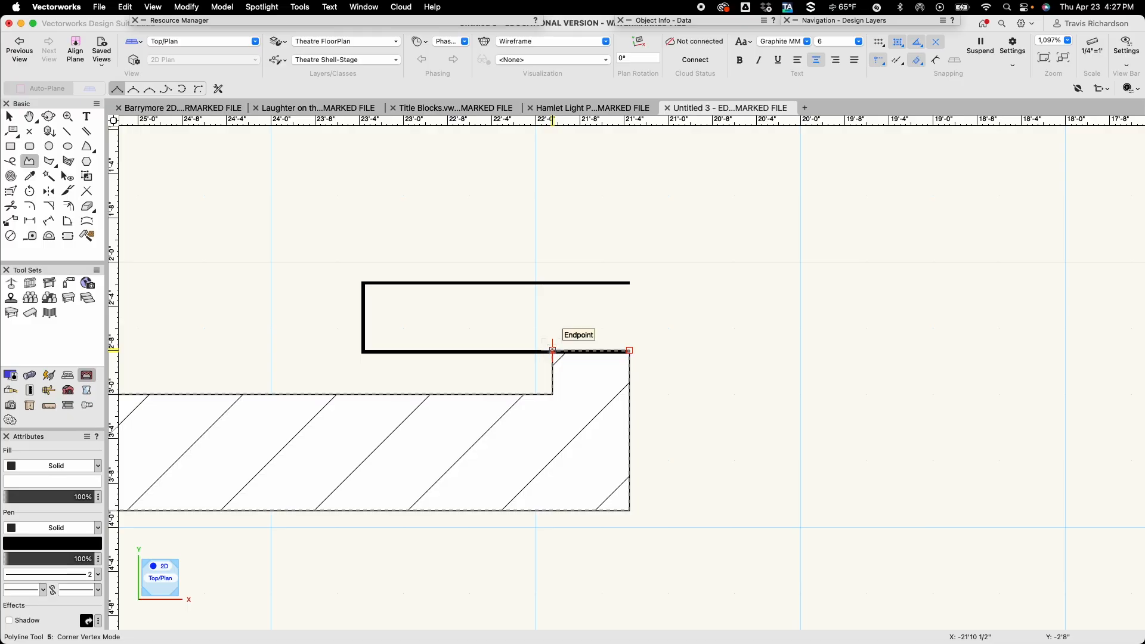
left_click(553, 351)
left_click(552, 393)
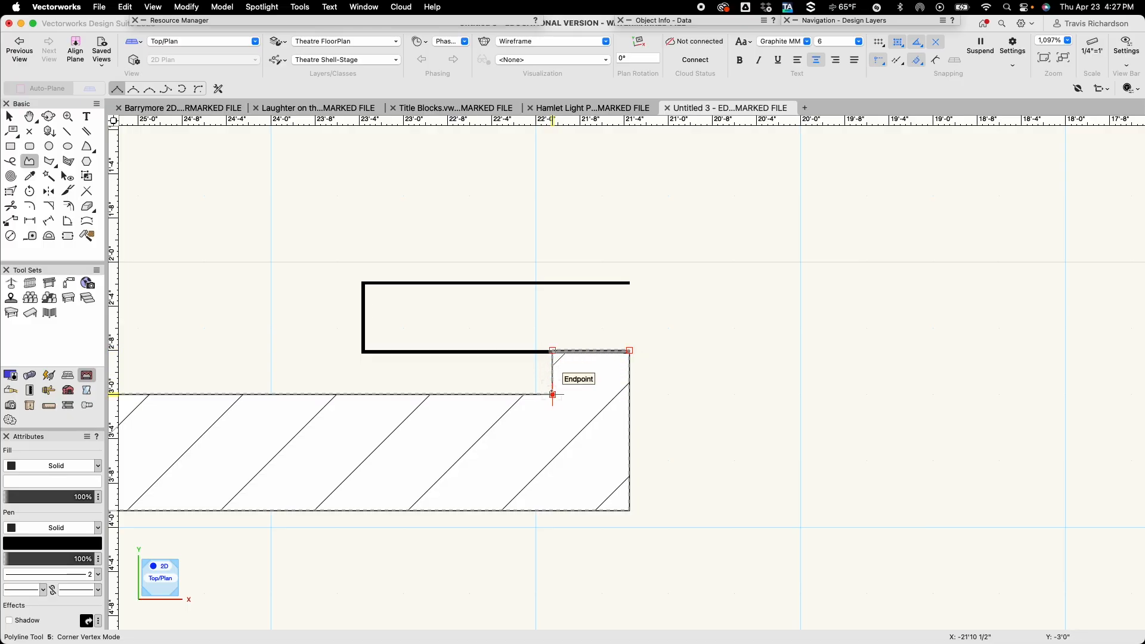
scroll(553, 393, "down", 5)
scroll(554, 392, "down", 2)
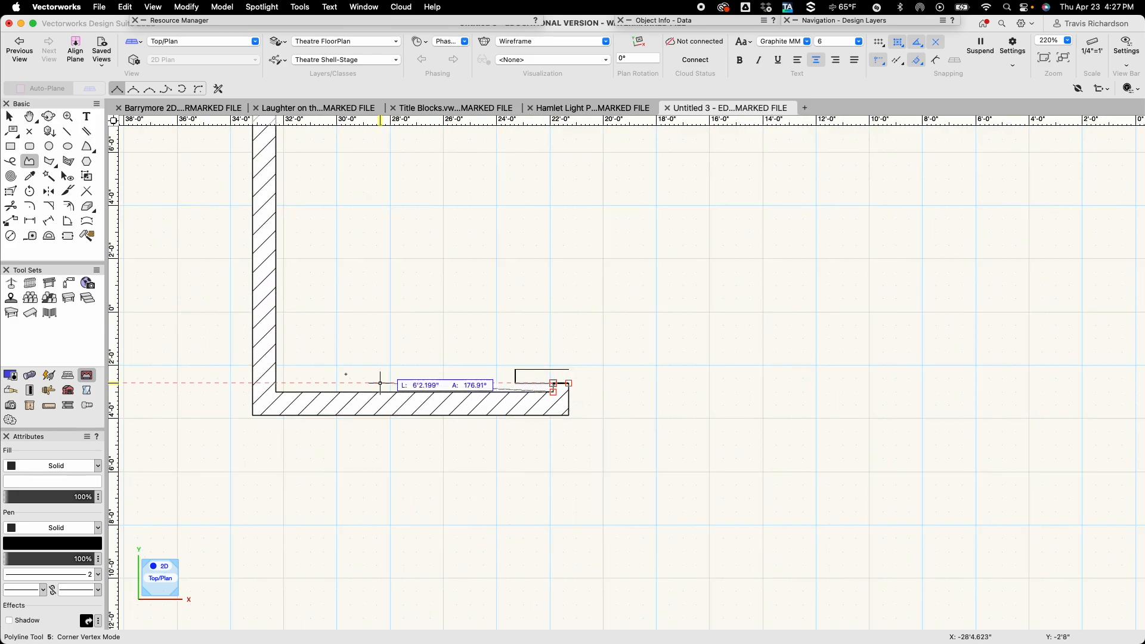
left_click(276, 392)
Continue the stage outline along the inner faces of the left, back and right walls to the front-right inside corner.
scroll(275, 392, "down", 5)
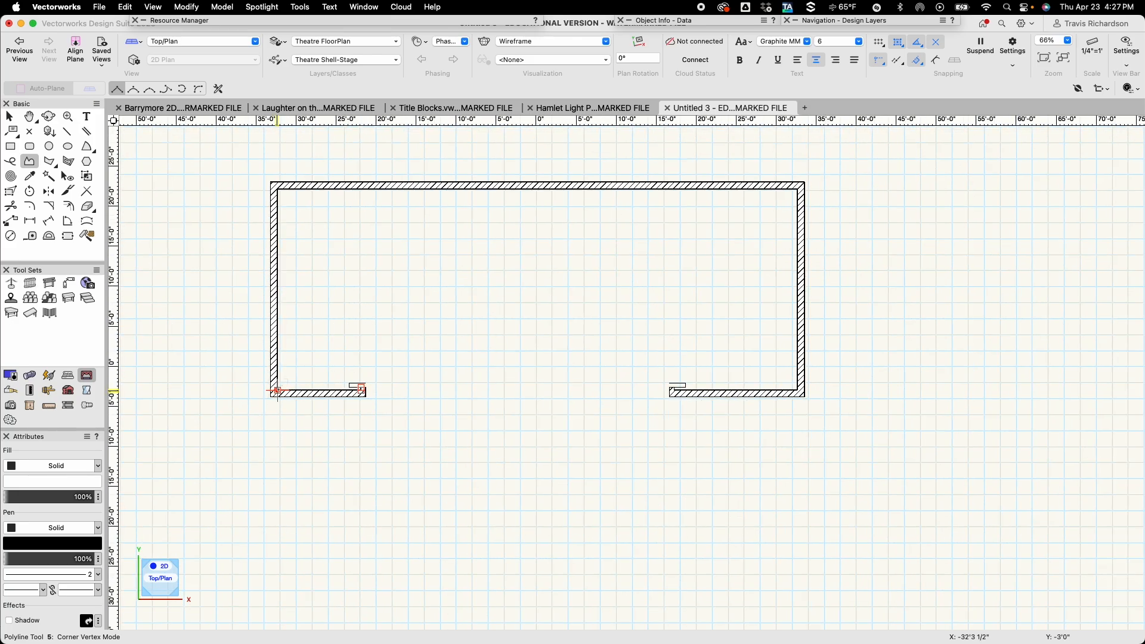
middle_click_drag(346, 286, 332, 395)
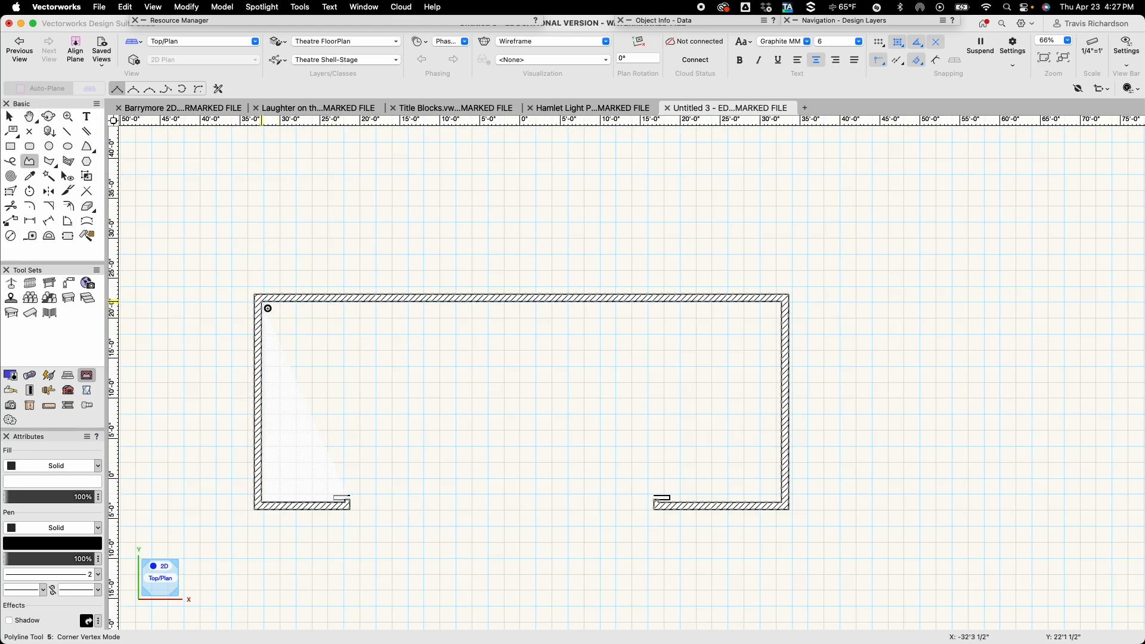
left_click(262, 302)
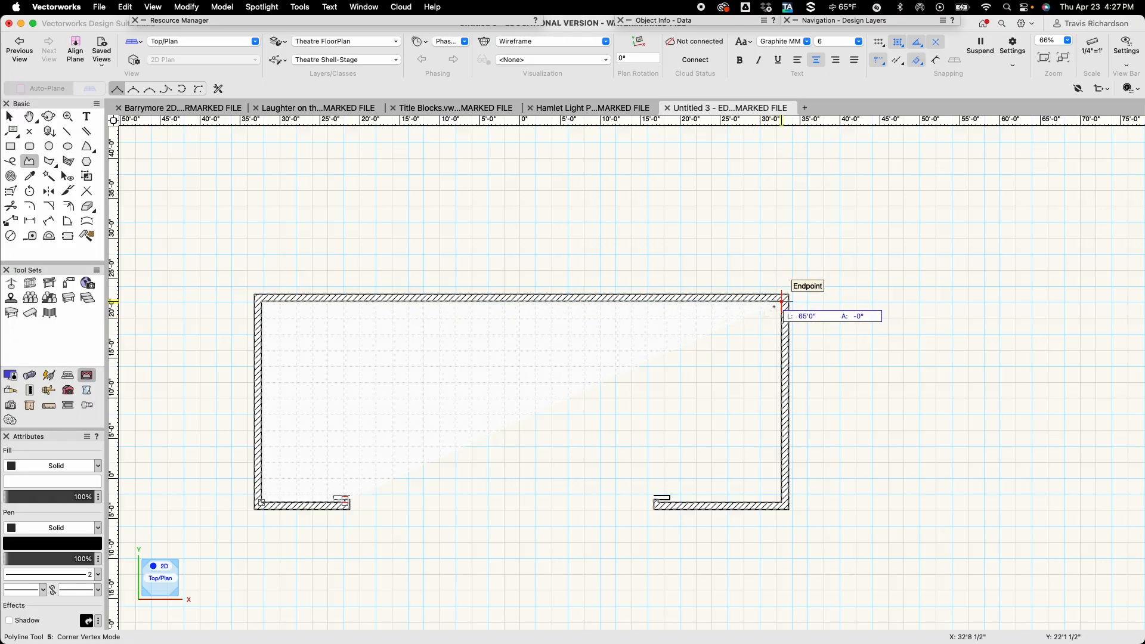
left_click(781, 303)
middle_click_drag(744, 447, 657, 289)
scroll(680, 316, "up", 5)
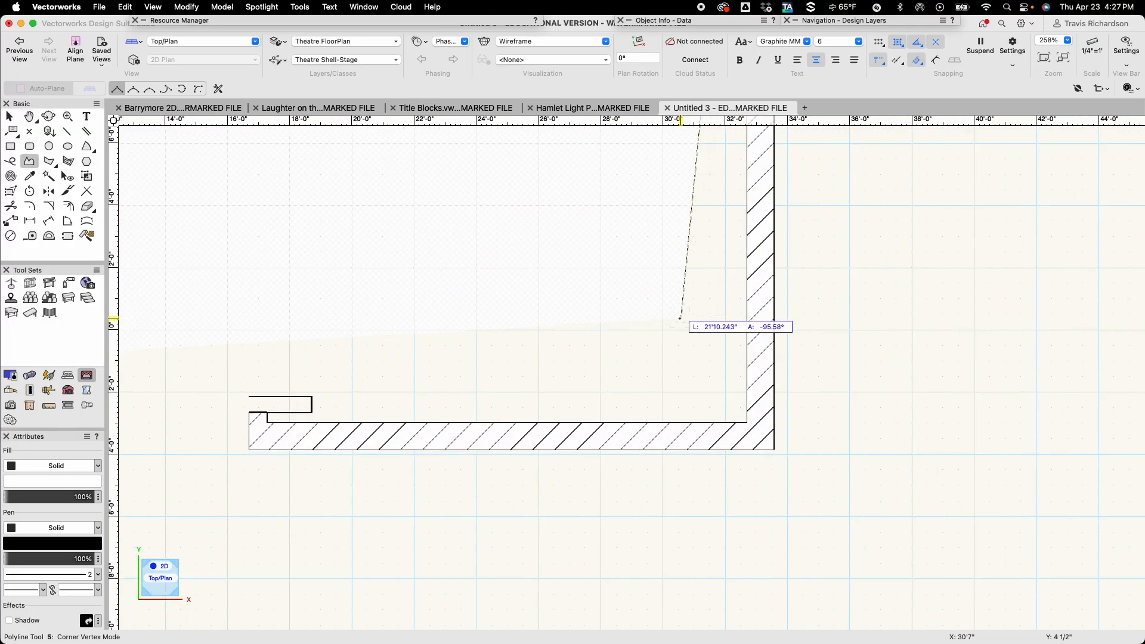
left_click(747, 423)
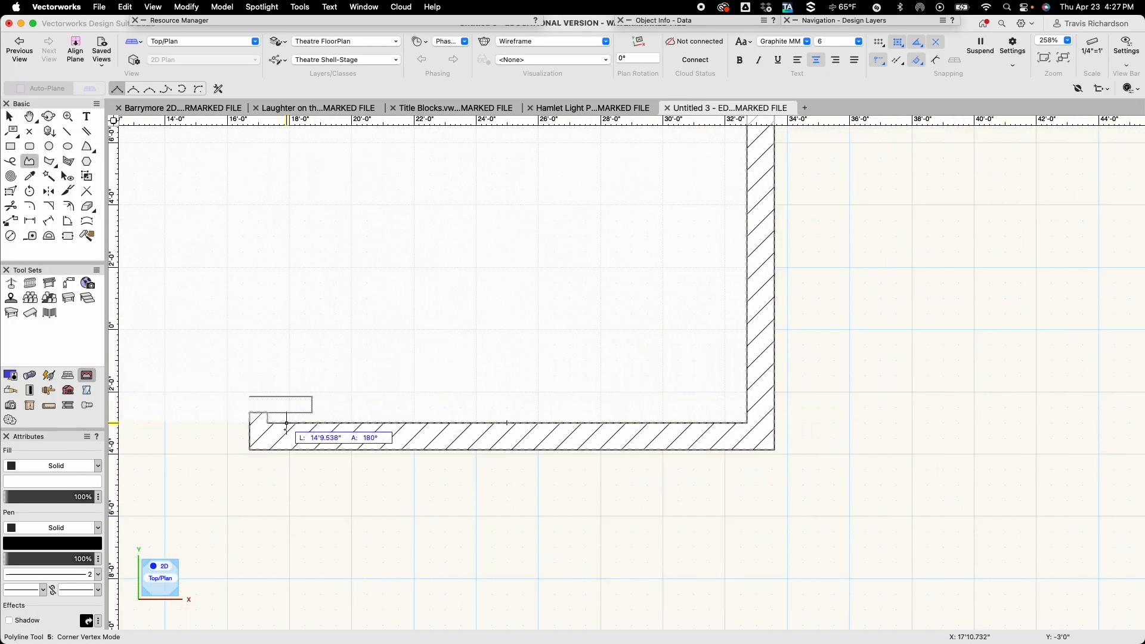
Trace the right front wall's inner face and notch with the stage outline up to its corner at the opening.
left_click(267, 424)
scroll(267, 423, "up", 4)
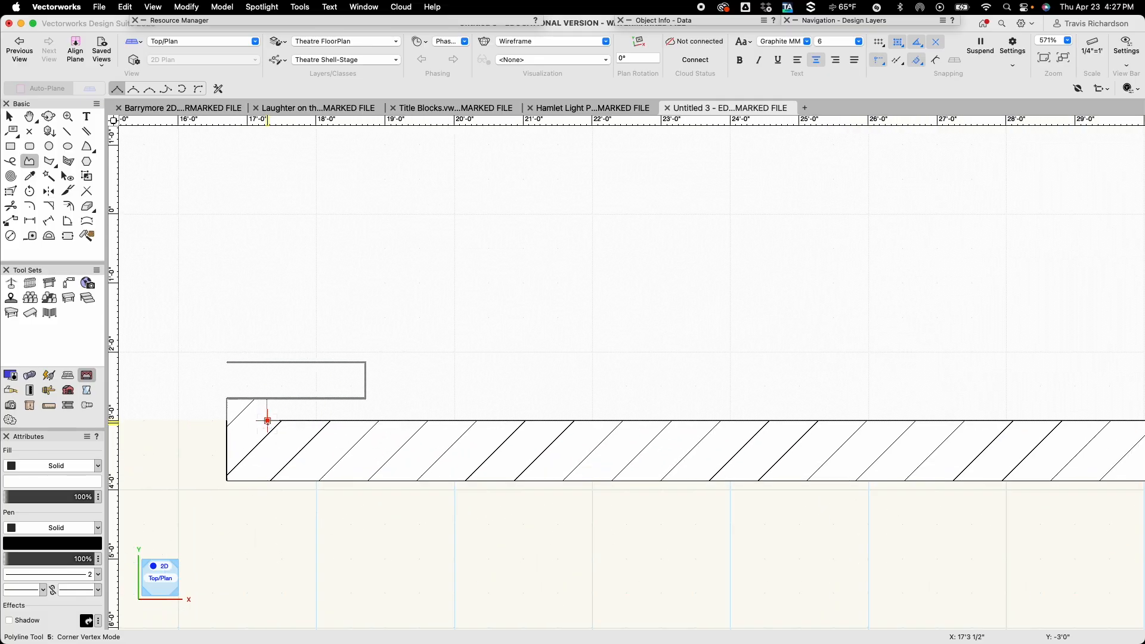
left_click(267, 390)
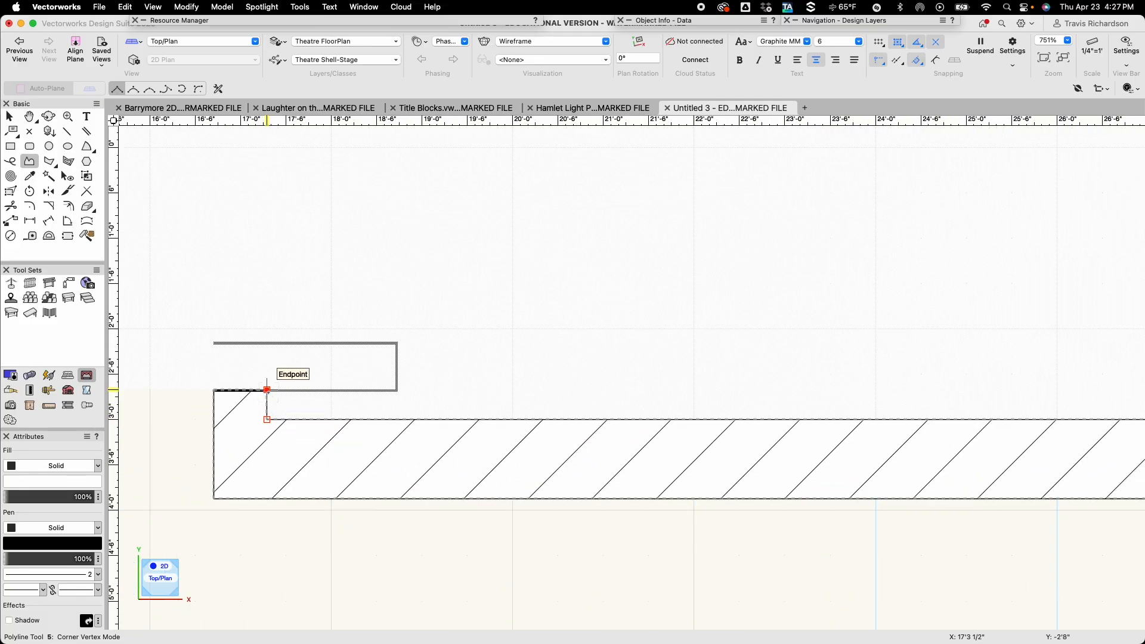
left_click(214, 390)
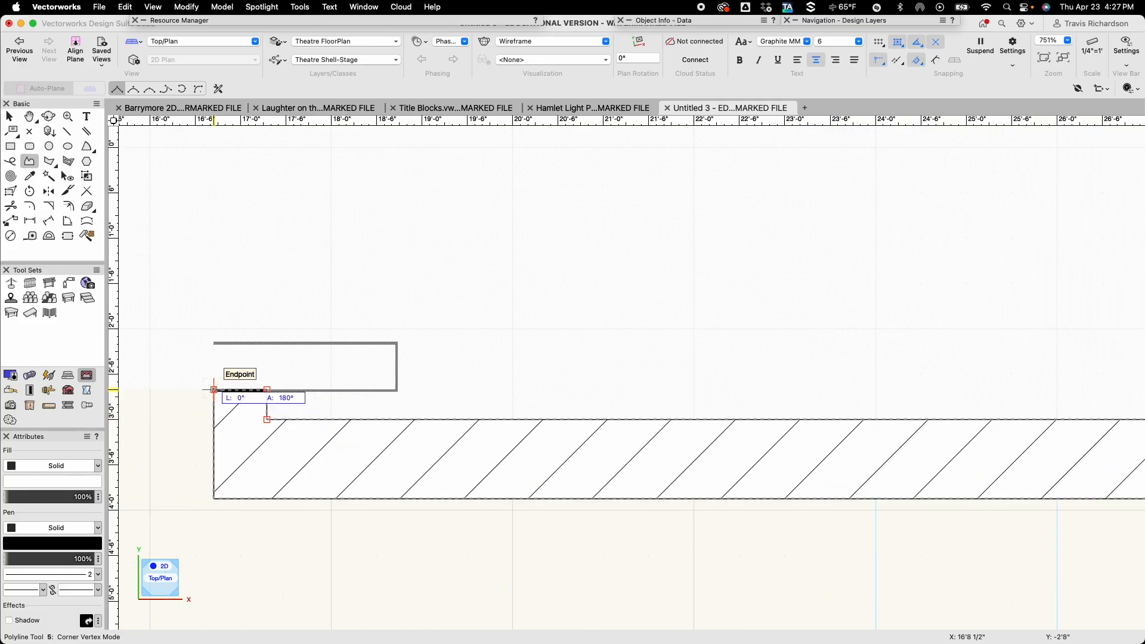
Add a 4' vertical segment to the stage outline, running downstage from the right front wall's opening corner.
middle_click_drag(213, 390, 677, 145)
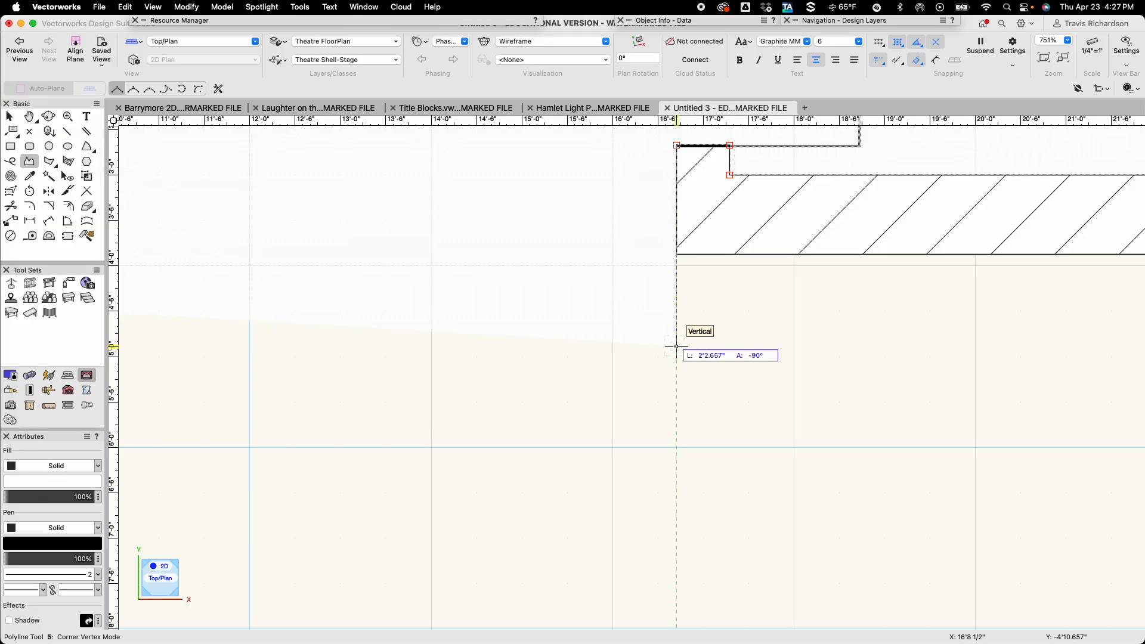
key("Tab")
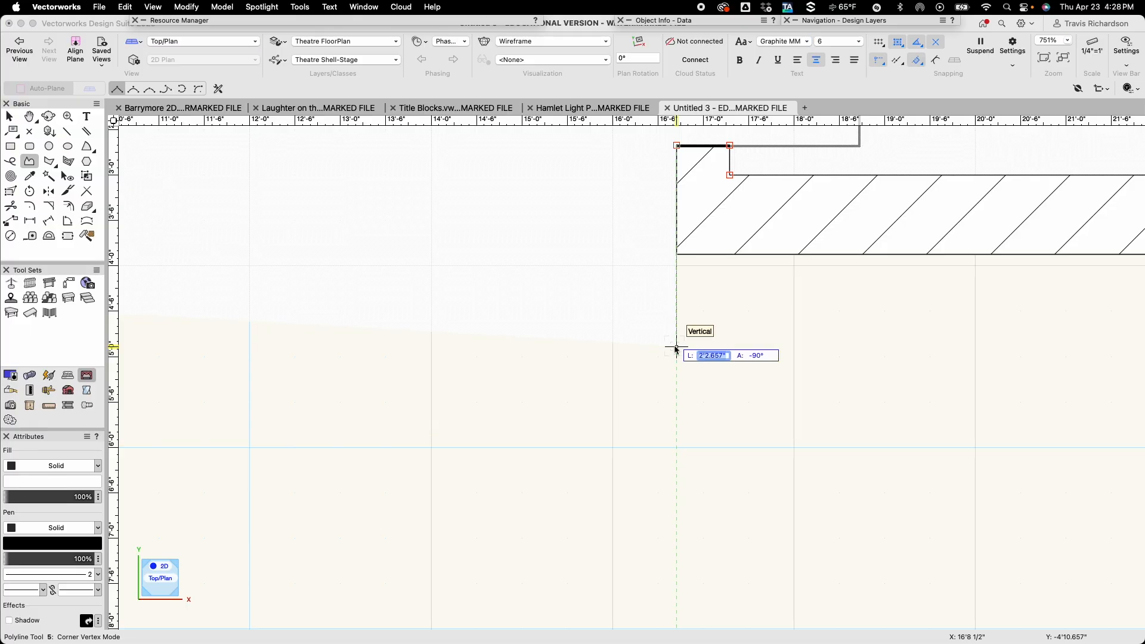
type("4'")
key("Return")
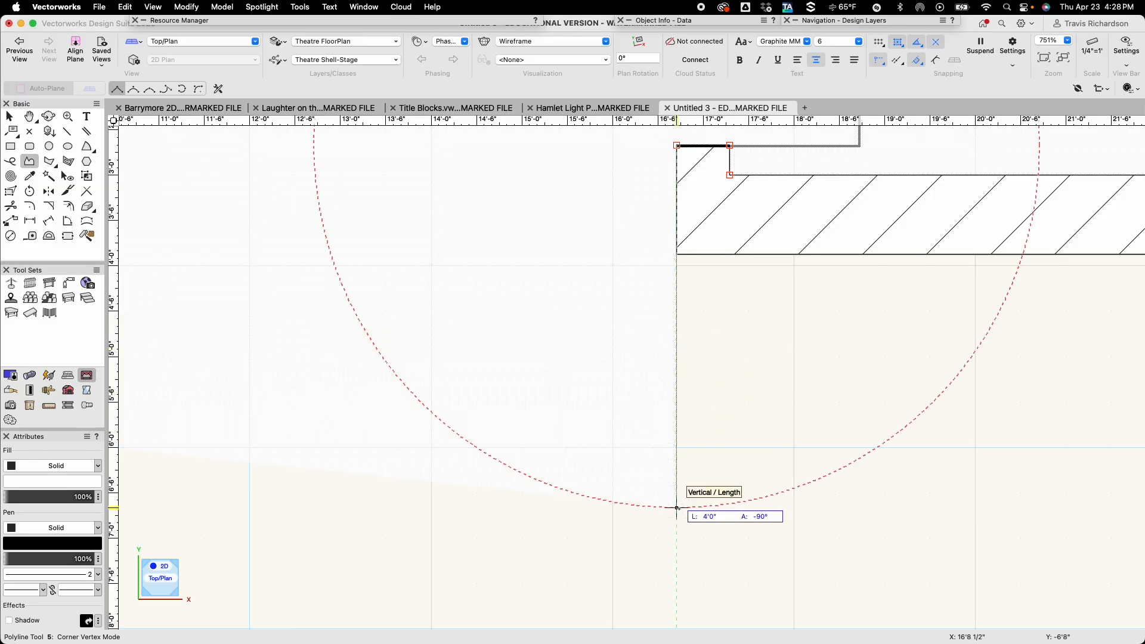
left_click(676, 508)
Draw the 38' horizontal front edge of the stage towards the left and close the outline at its starting corner.
middle_click_drag(444, 495, 924, 440)
key("Tab")
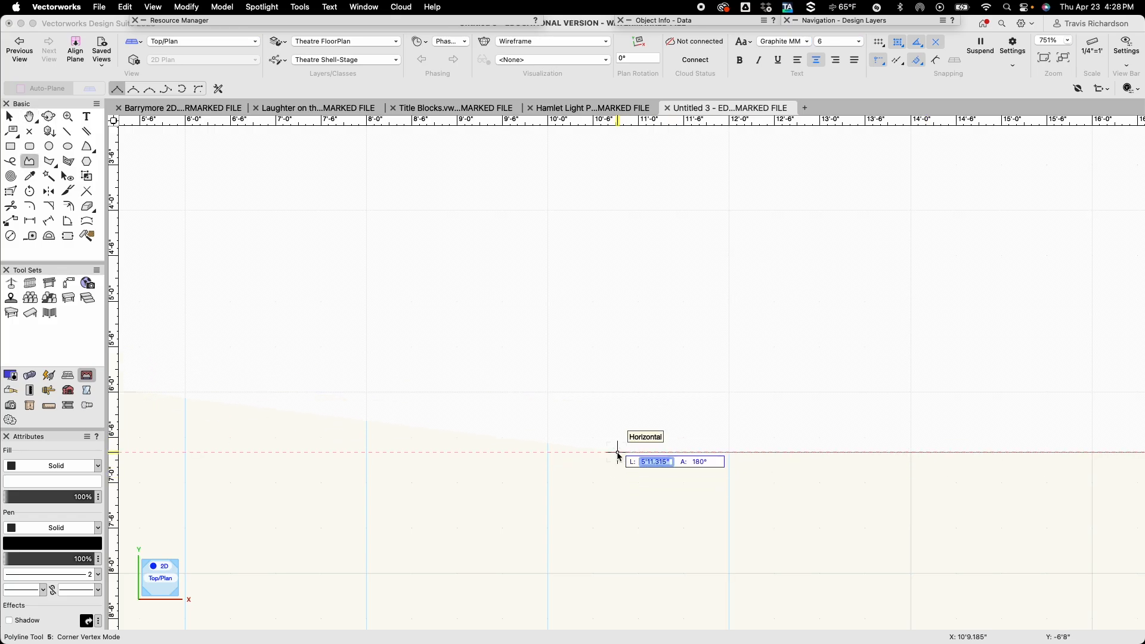
type("38")
key("Return")
scroll(618, 452, "down", 10)
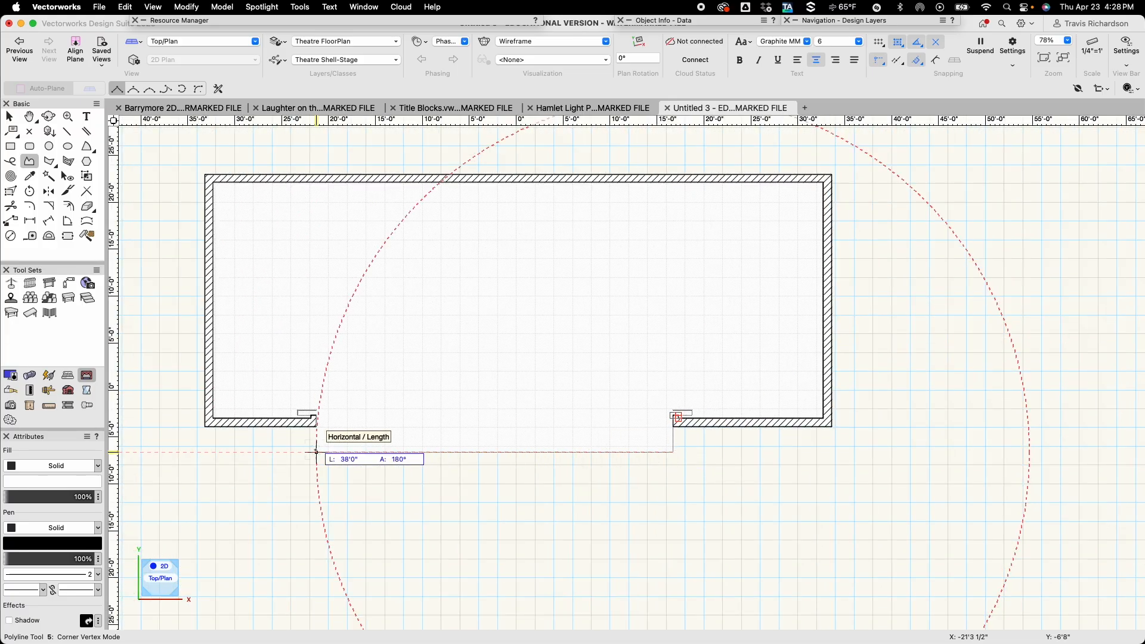
scroll(315, 453, "up", 4)
scroll(311, 459, "up", 2)
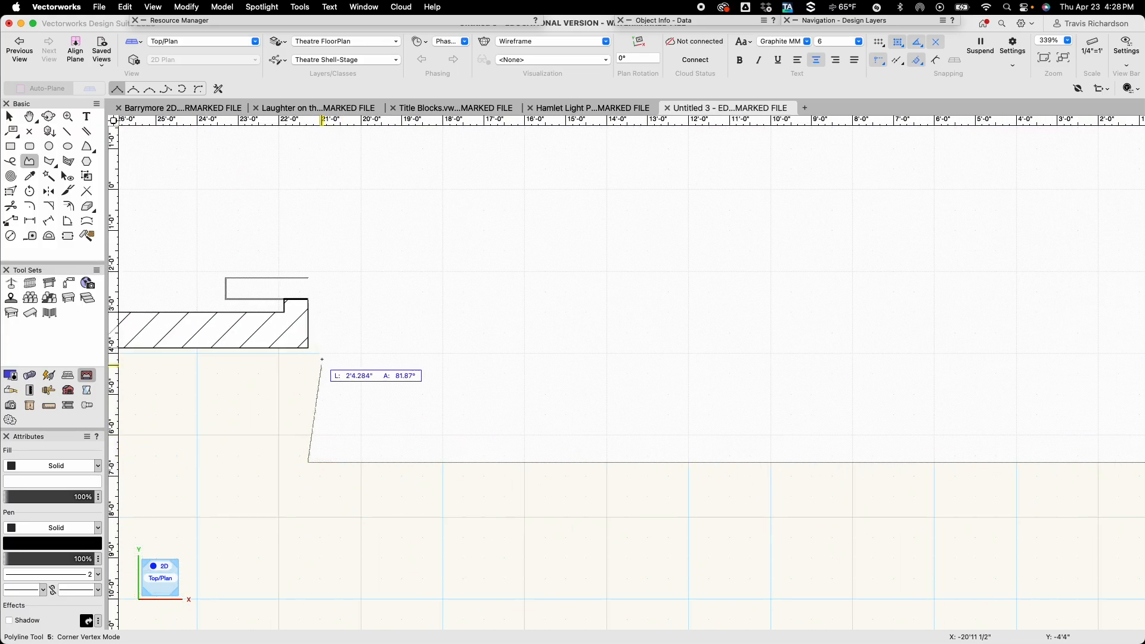
double_click(309, 299)
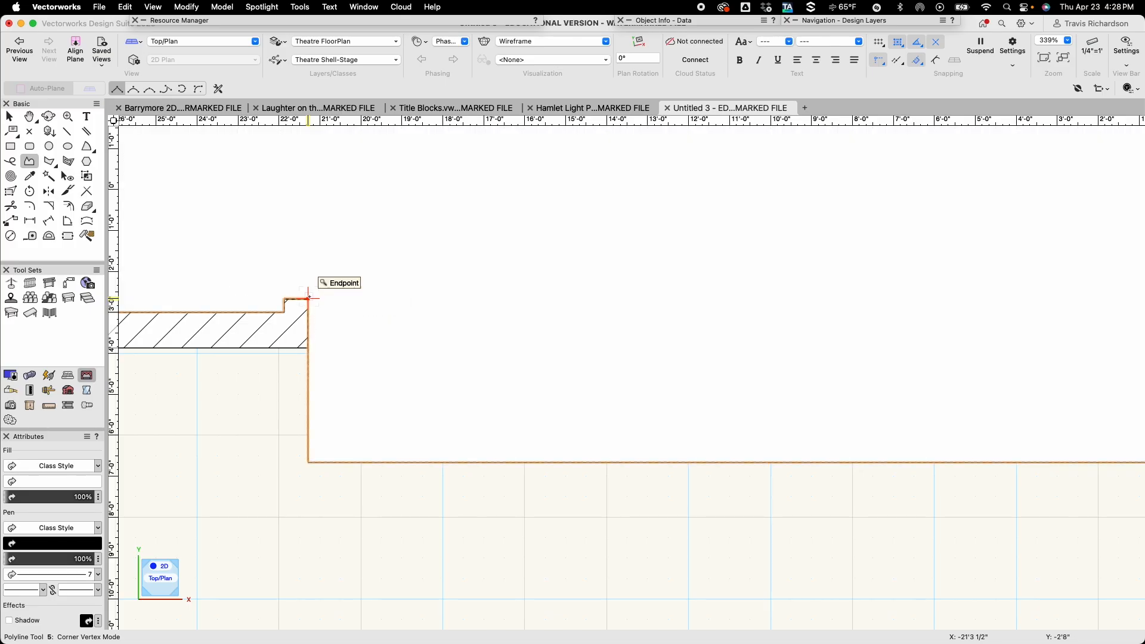
Send the stage polyline to the back, behind the walls and smoke pockets, and deselect it.
key("x")
scroll(584, 349, "down", 2)
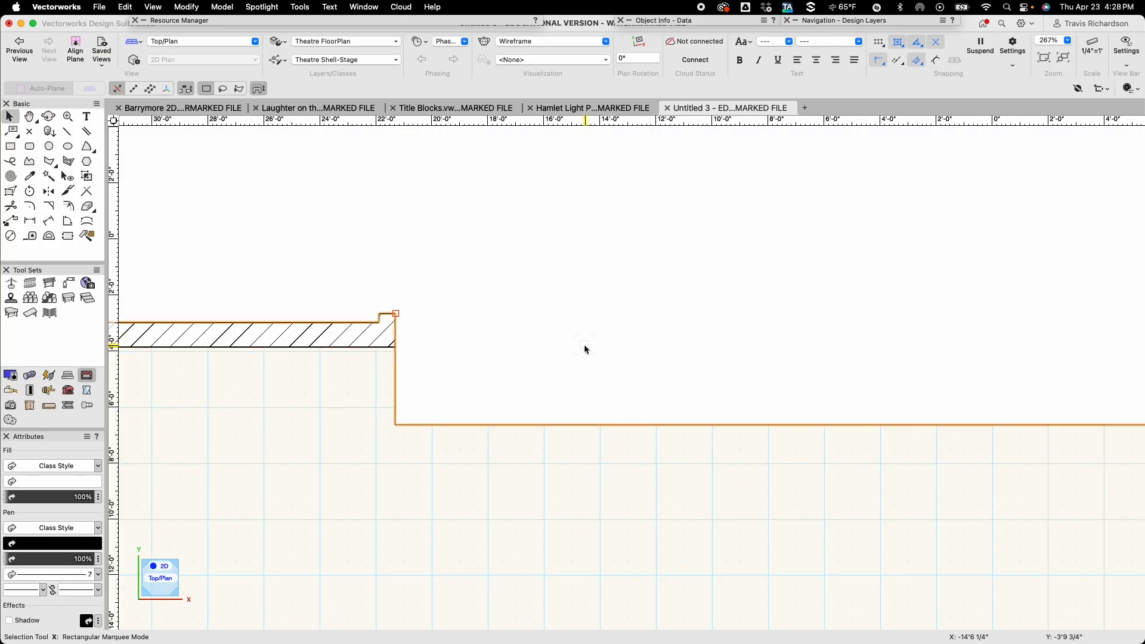
scroll(584, 346, "down", 5)
middle_click_drag(632, 446, 429, 511)
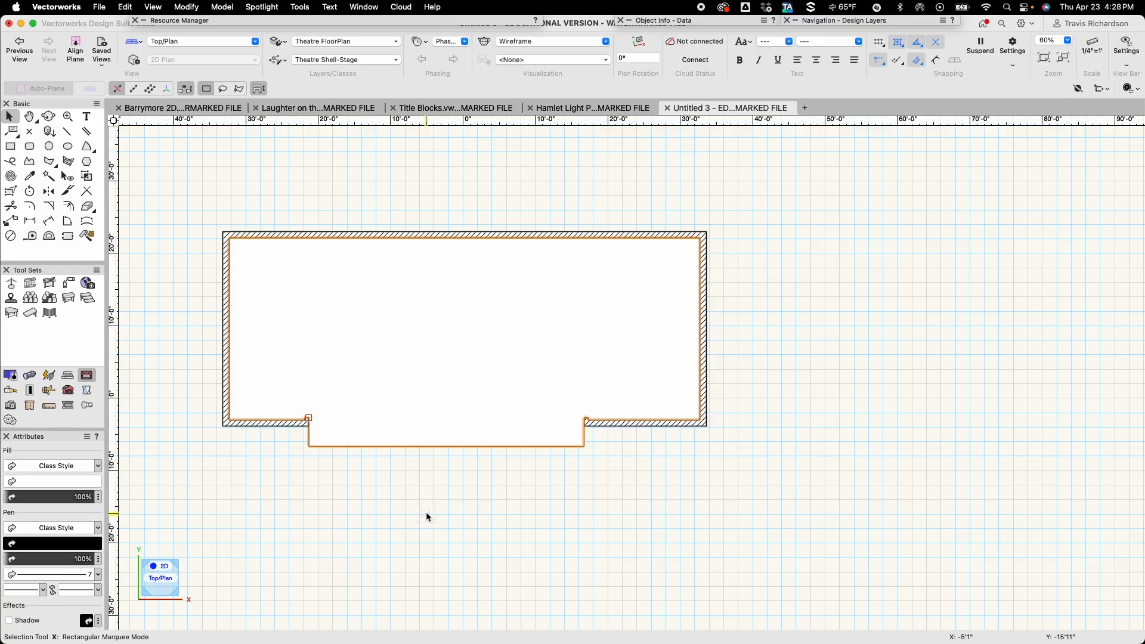
scroll(429, 489, "up", 2)
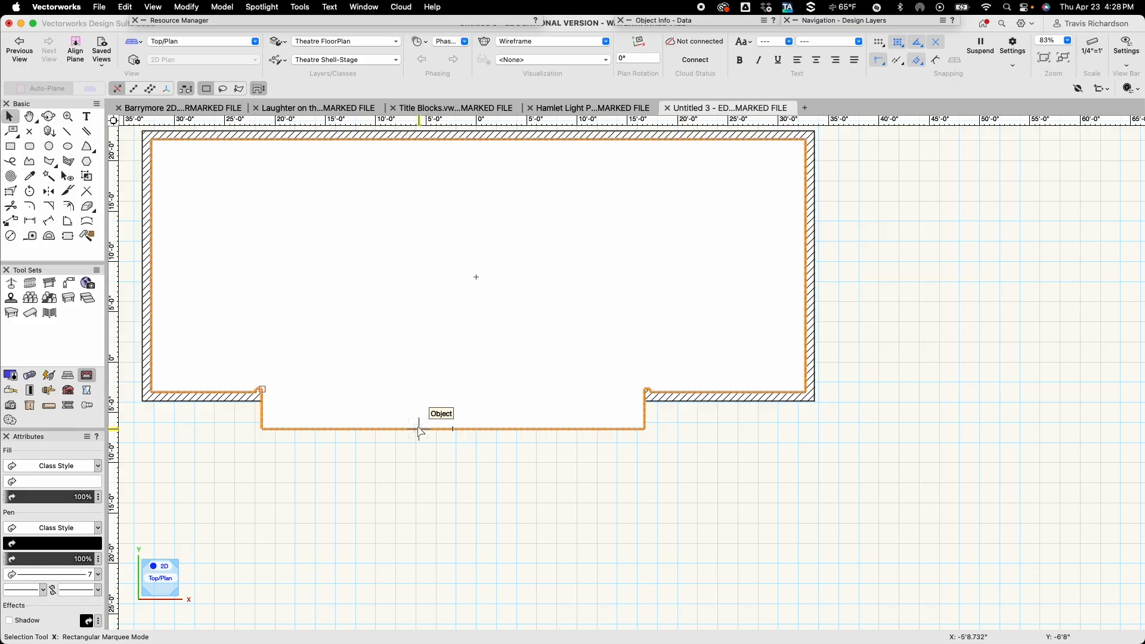
key("grave")
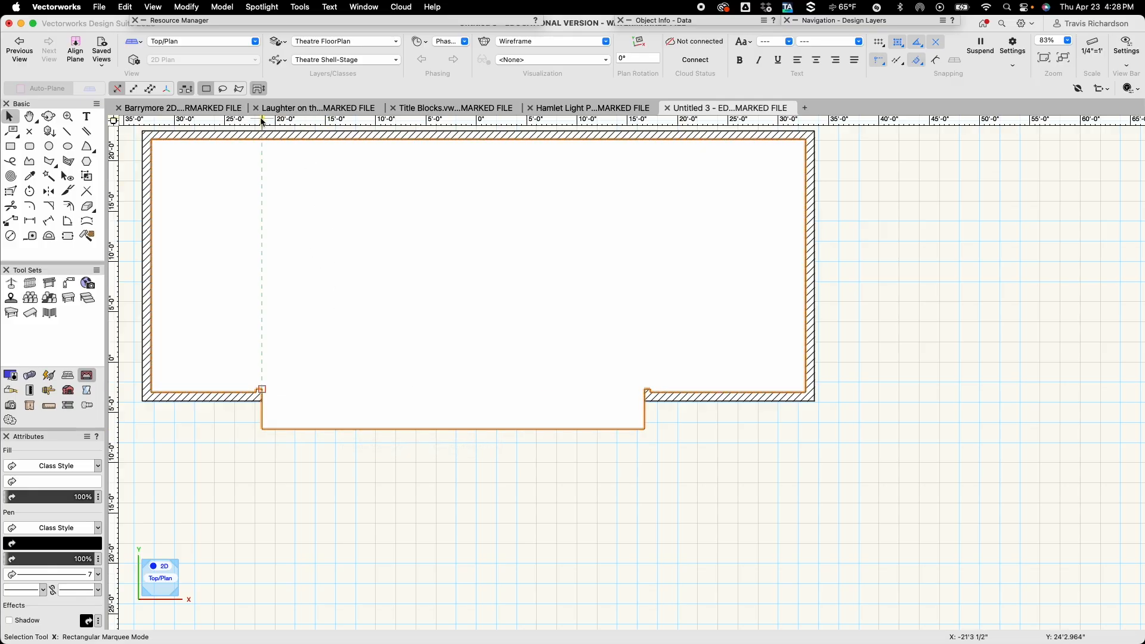
left_click(192, 8)
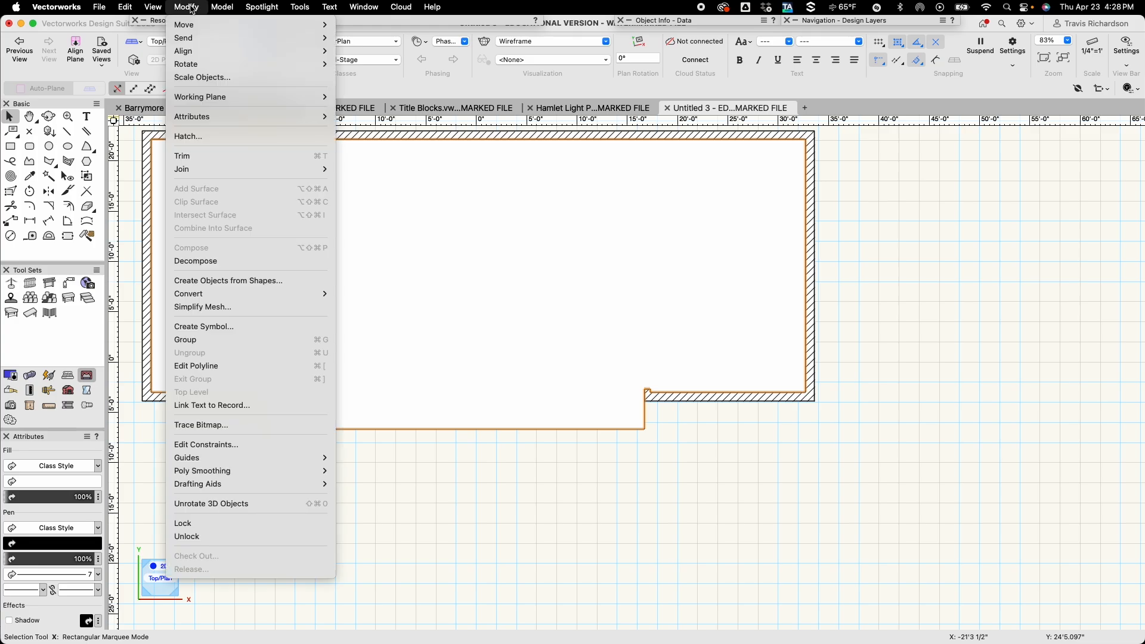
mouse_move(195, 39)
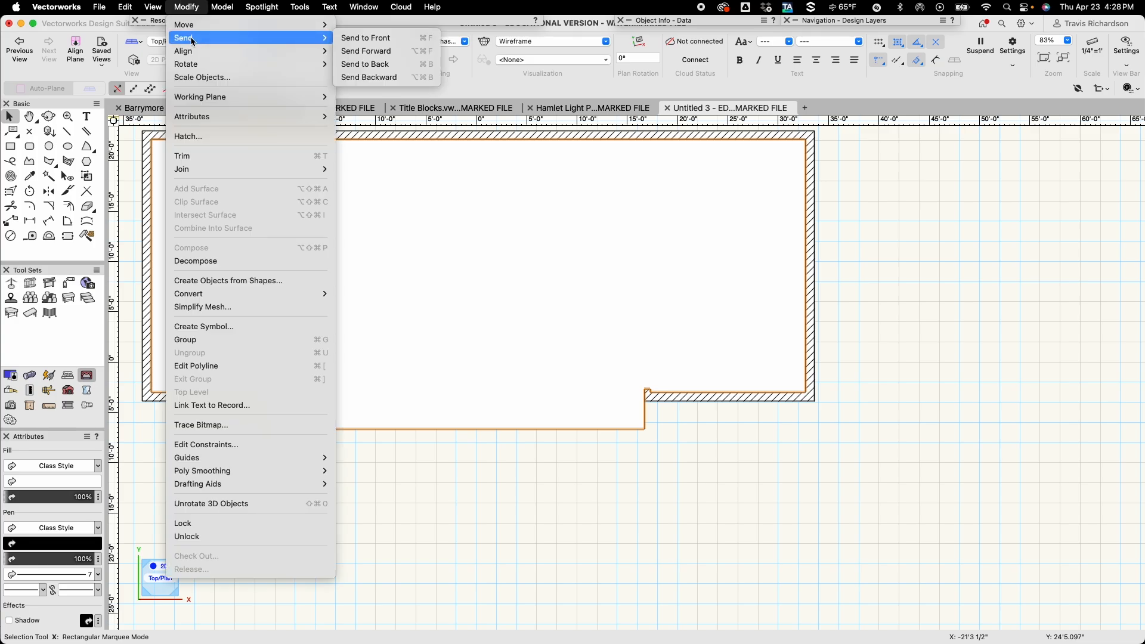
left_click(371, 65)
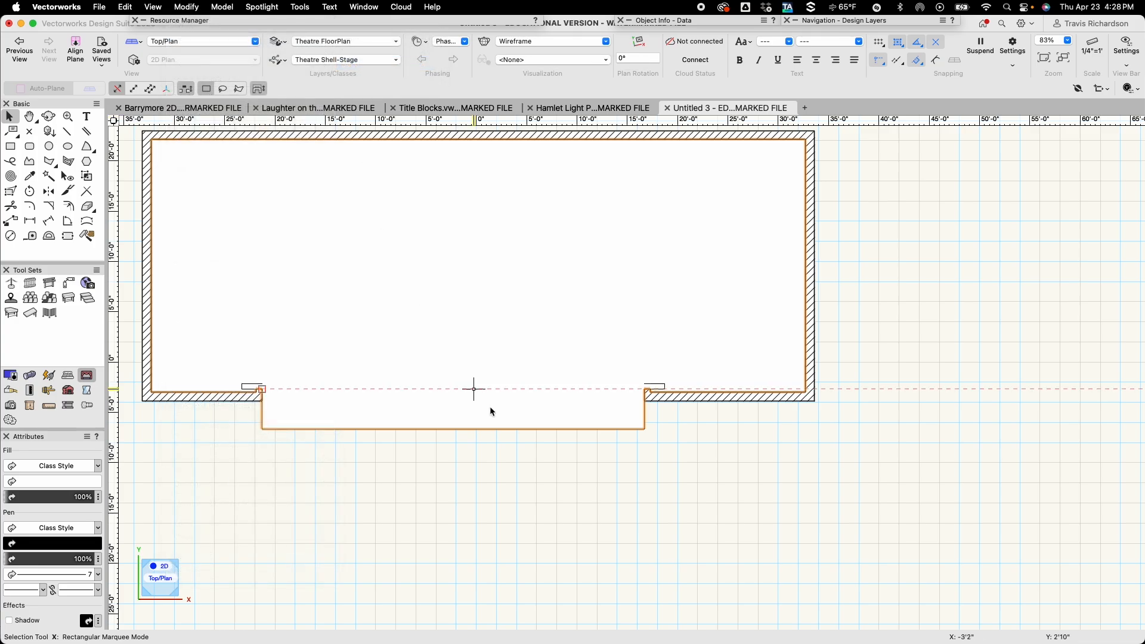
left_click(583, 530)
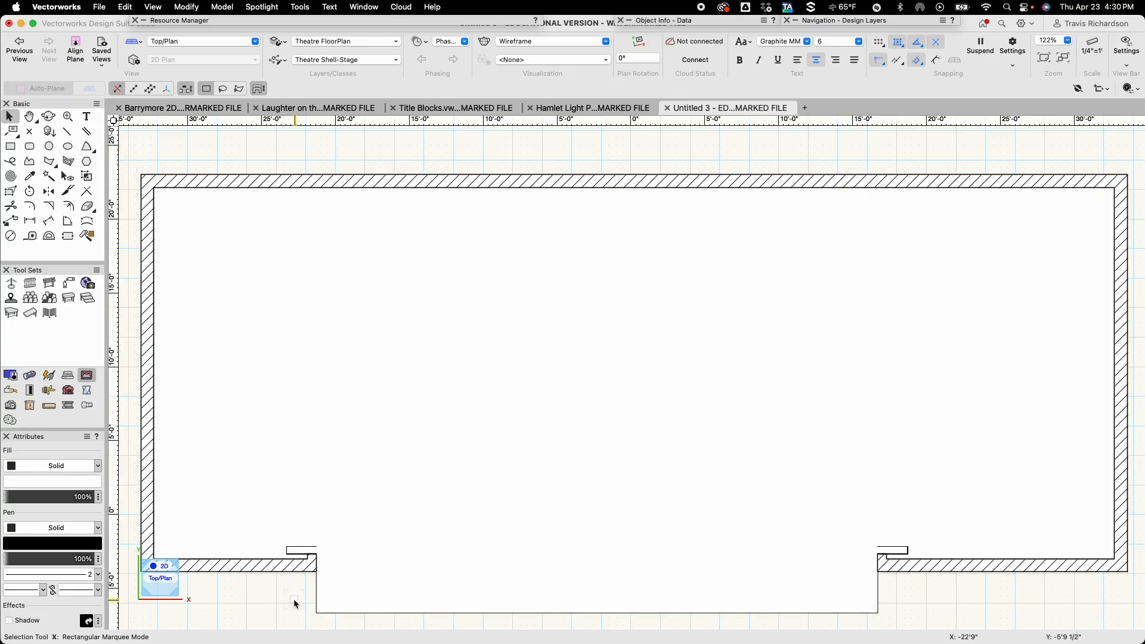
Draw a straight line across the front opening, from the left front wall's inner corner to the right one.
key("v")
key("h")
left_click_drag(242, 594, 220, 462)
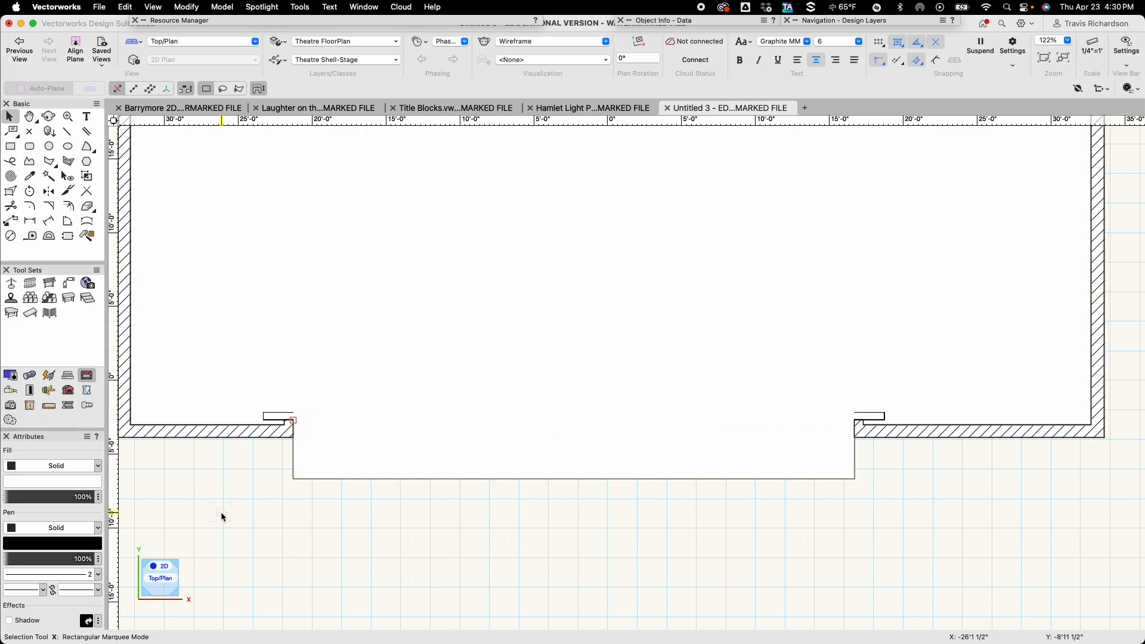
key("2")
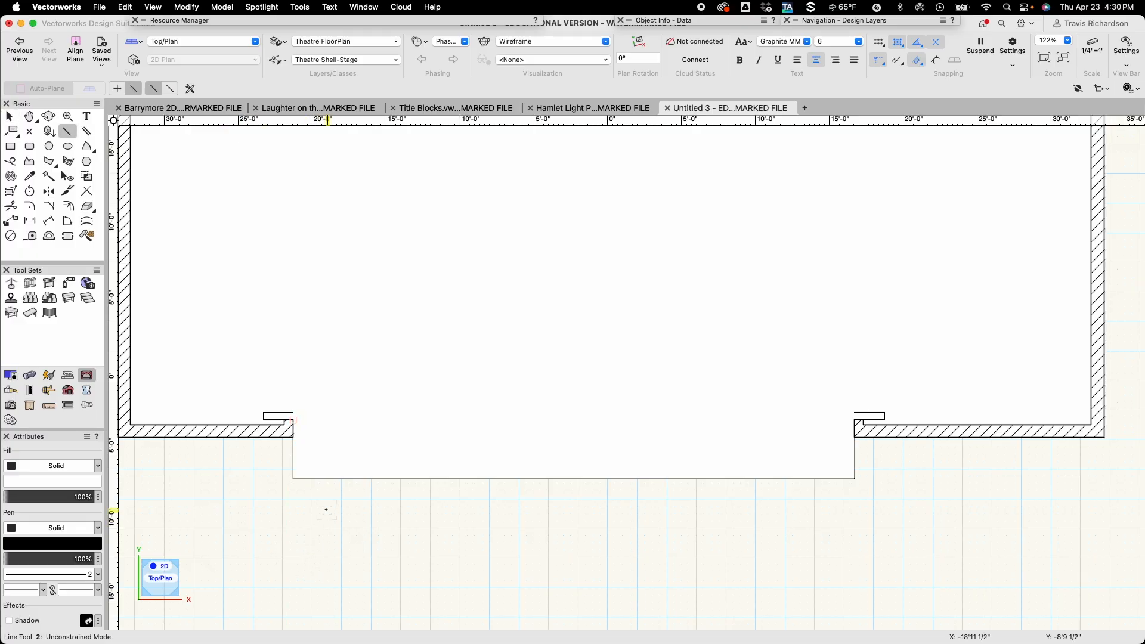
left_click(293, 421)
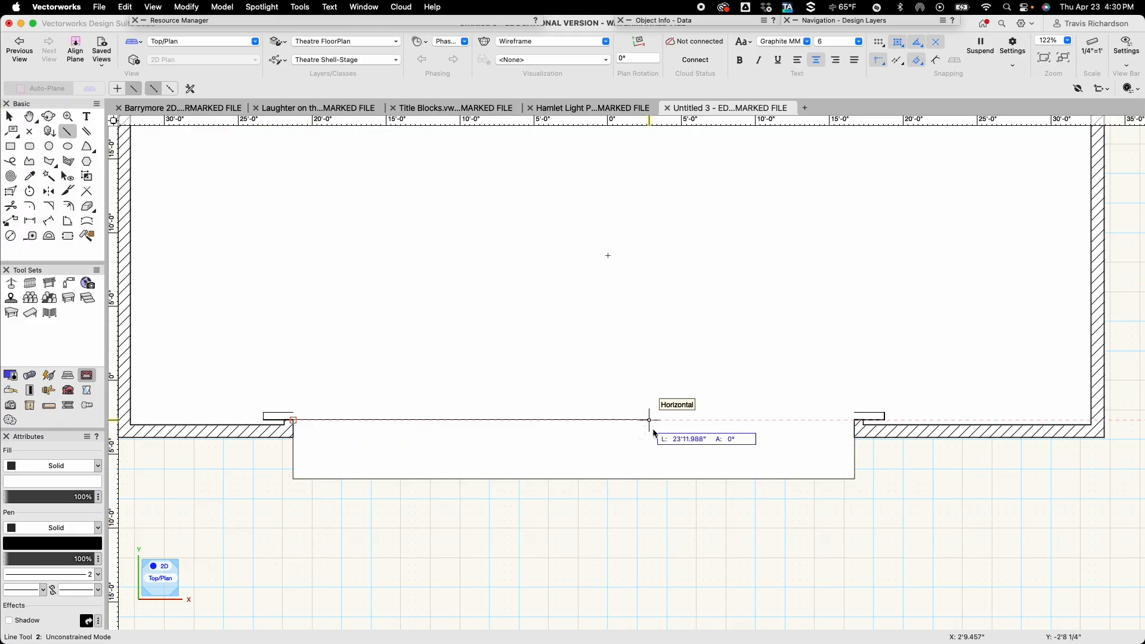
left_click(855, 420)
Set the pen style of the line across the front opening to Line Type with ISO-03 Dashed Spaced.
key("x")
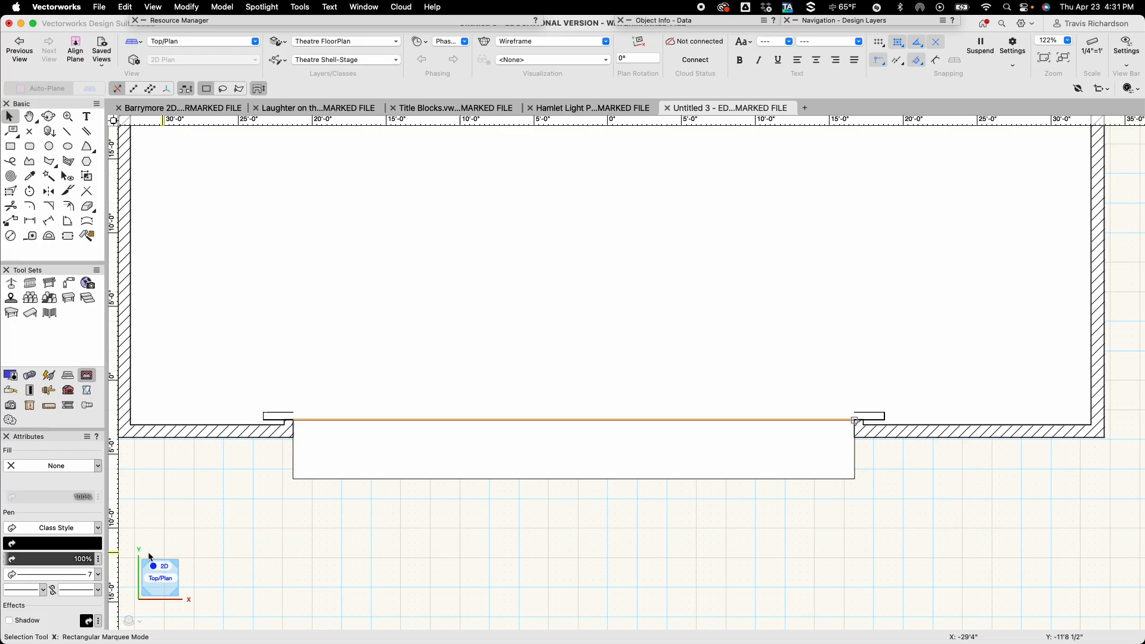
left_click(99, 529)
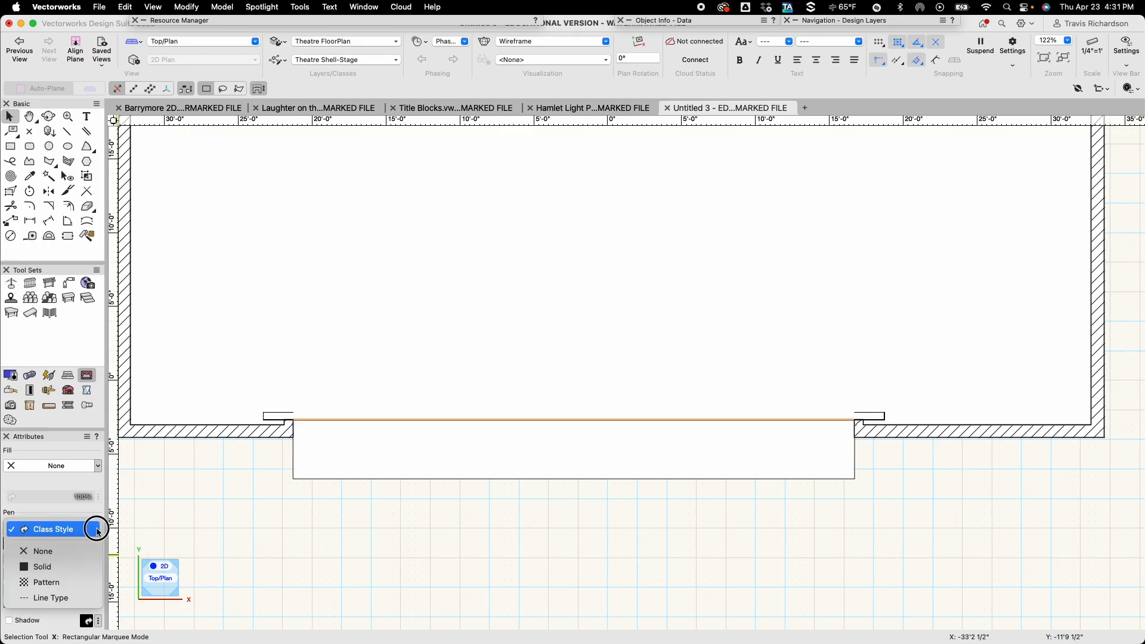
left_click(53, 598)
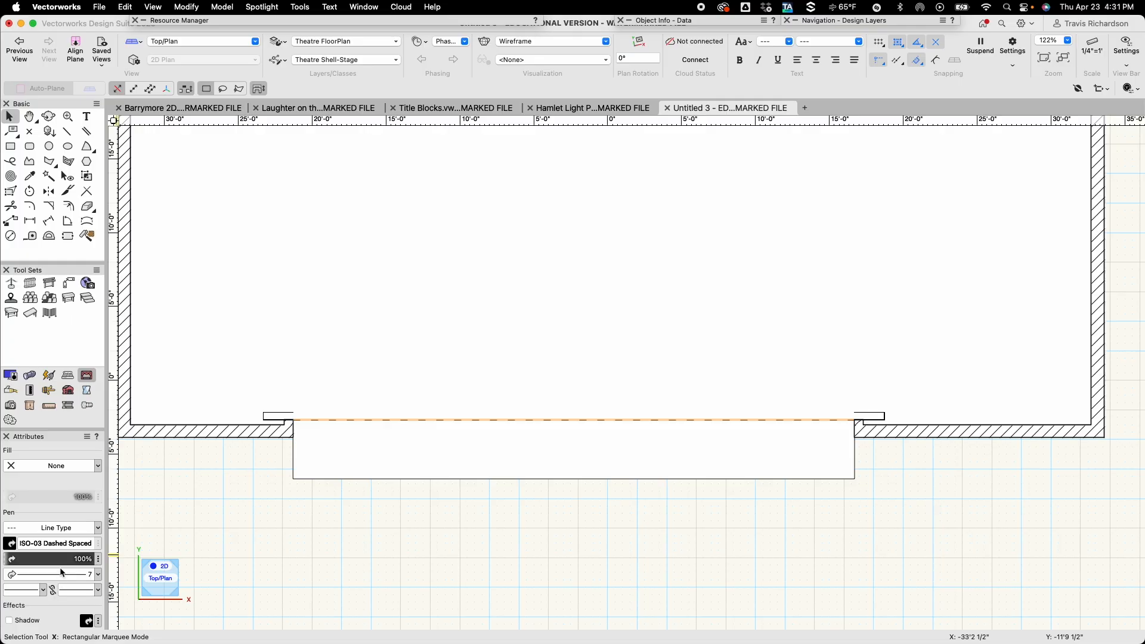
Change the line type of the line across the front opening to ISO-02 Dashed and deselect it.
left_click(64, 544)
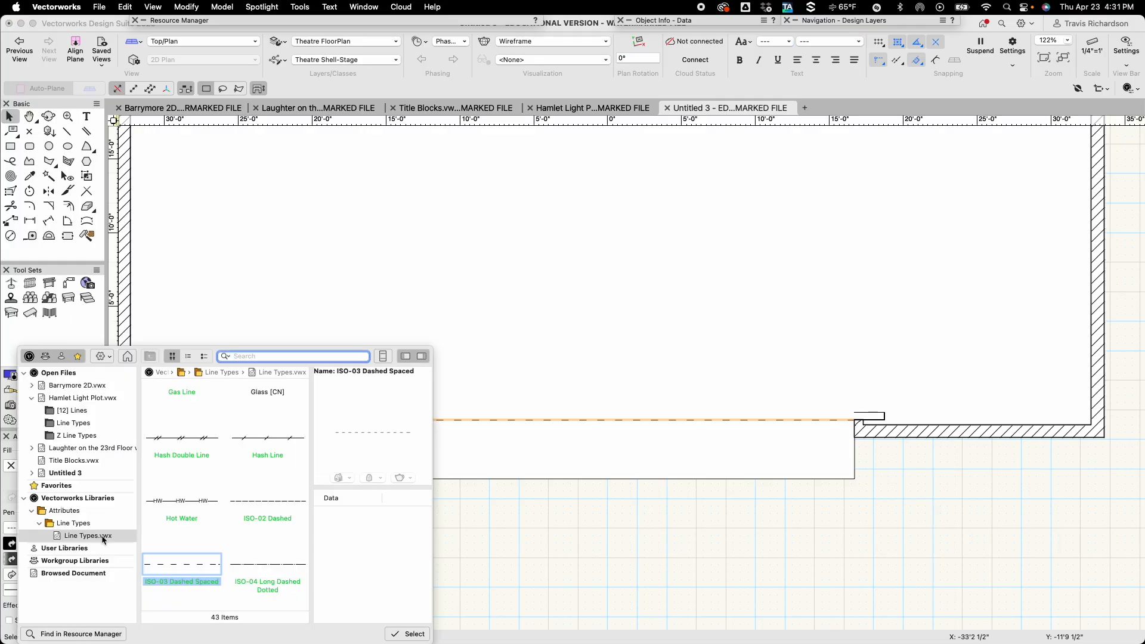
scroll(248, 531, "down", 10)
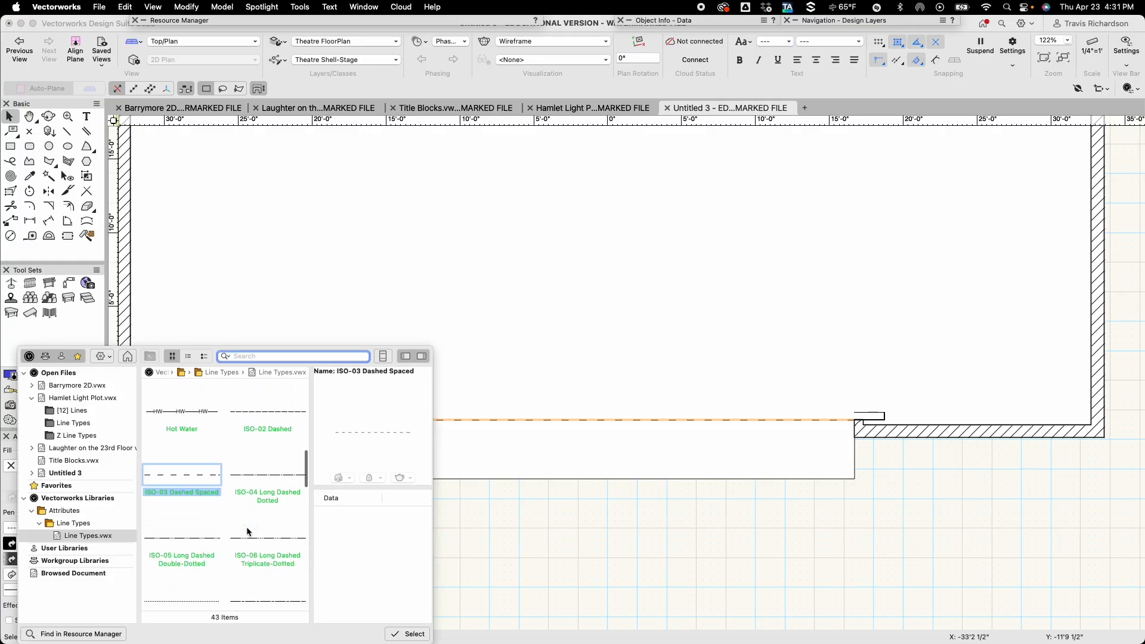
scroll(248, 531, "down", 10)
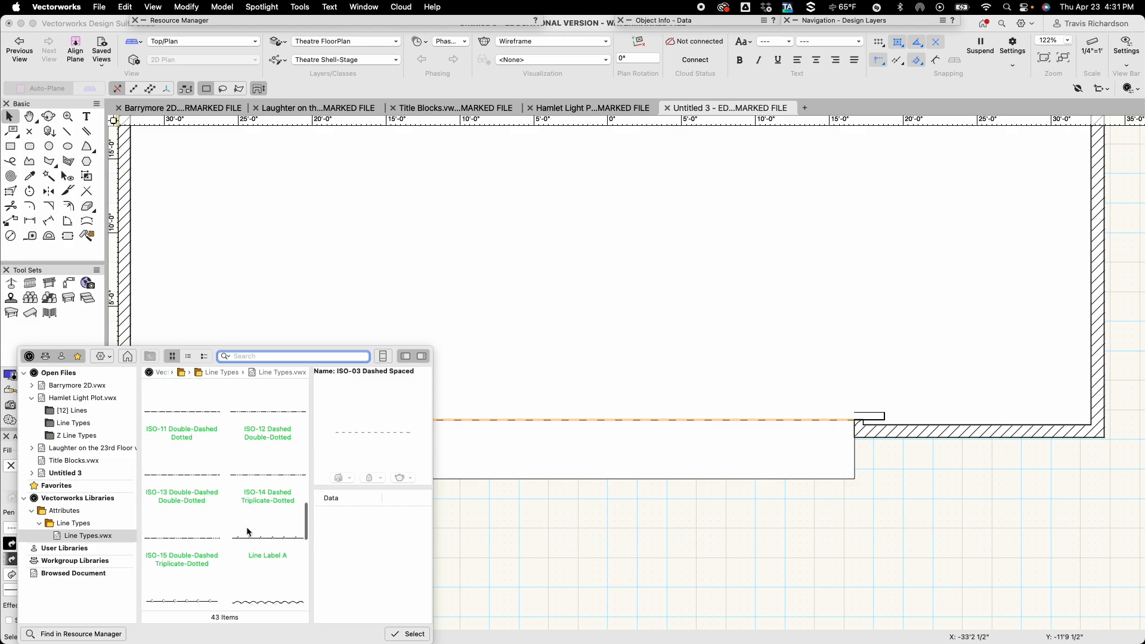
scroll(249, 532, "down", 8)
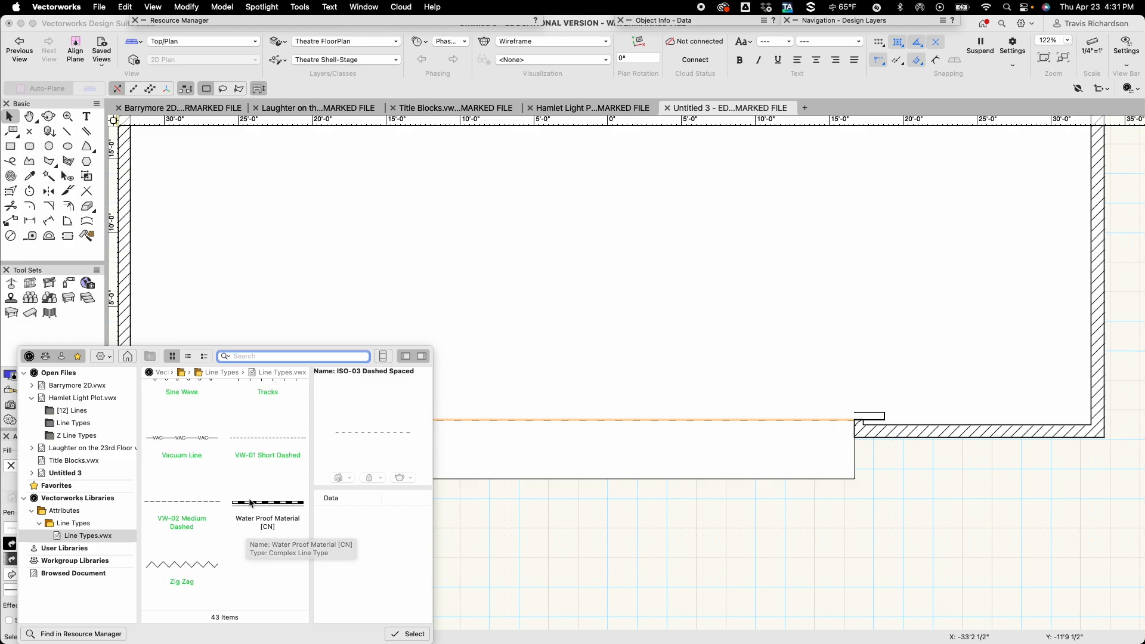
scroll(249, 513, "up", 5)
scroll(250, 500, "up", 8)
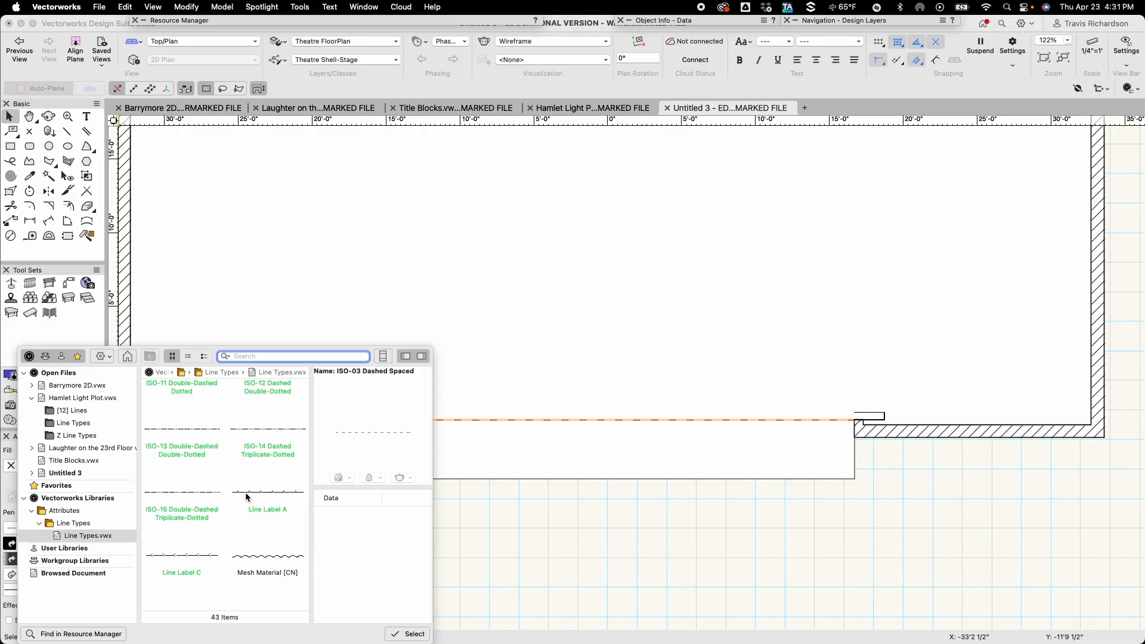
scroll(250, 495, "up", 3)
scroll(246, 495, "up", 8)
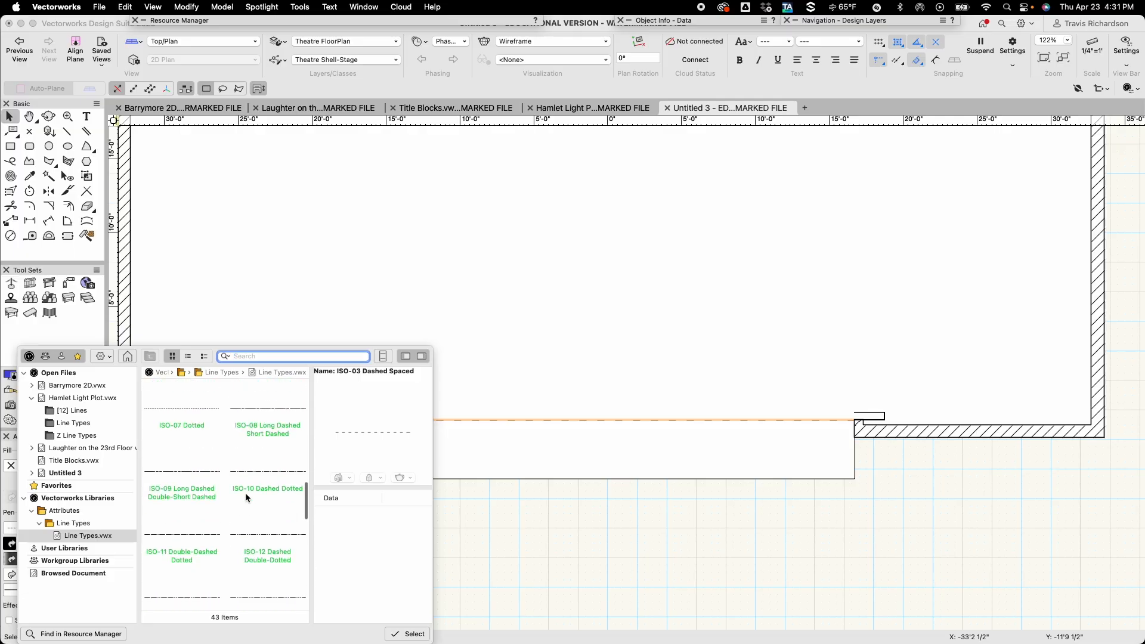
scroll(246, 497, "up", 6)
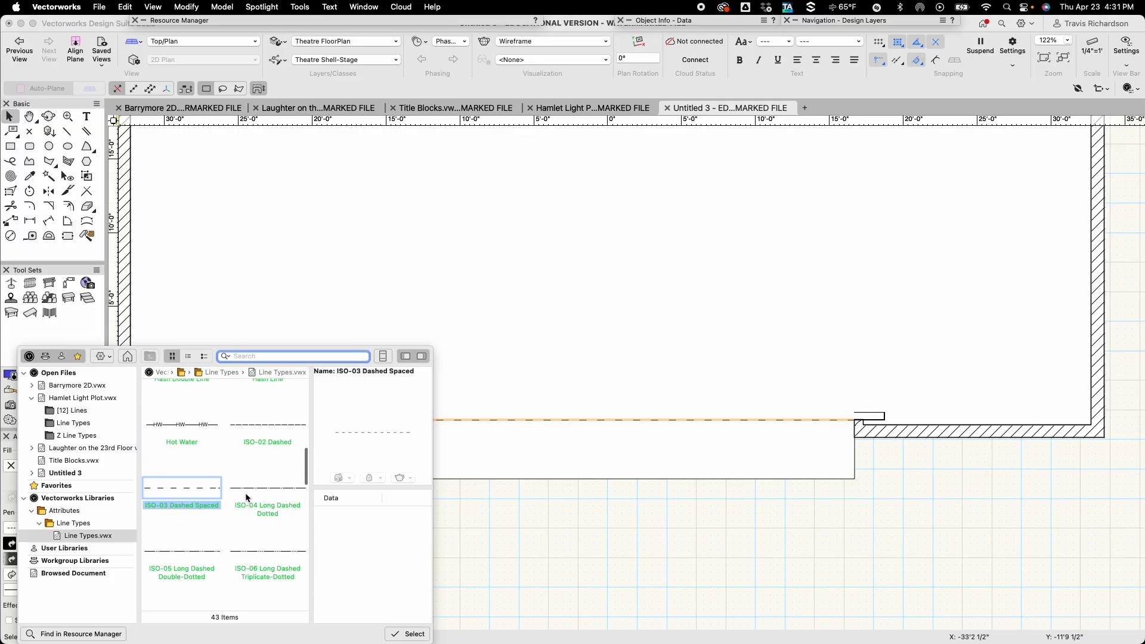
scroll(255, 486, "down", 1)
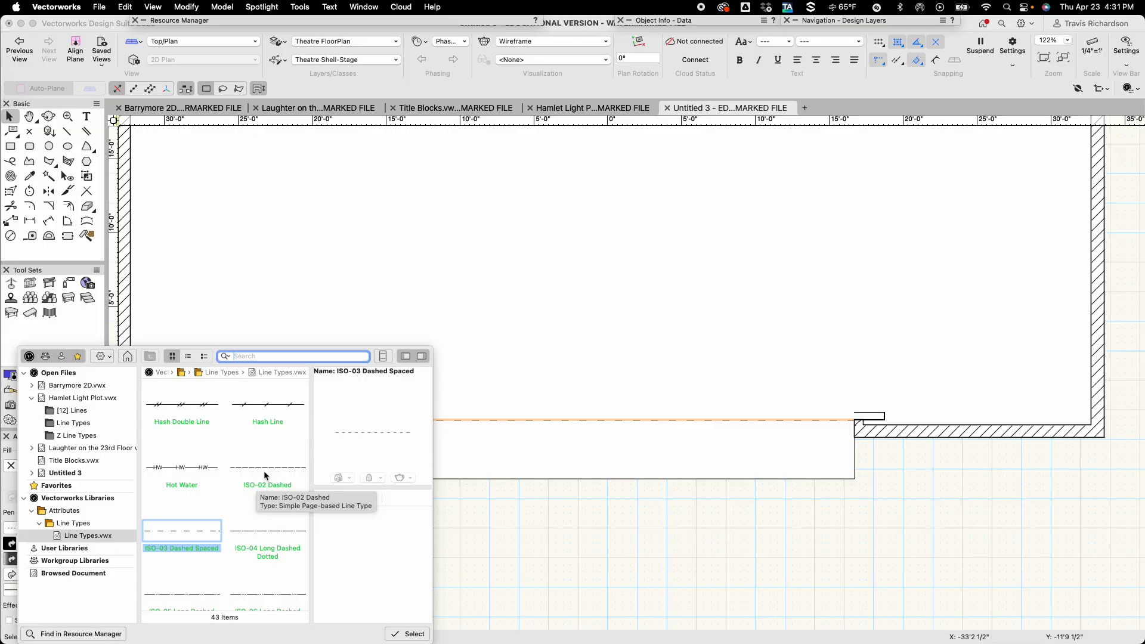
double_click(265, 472)
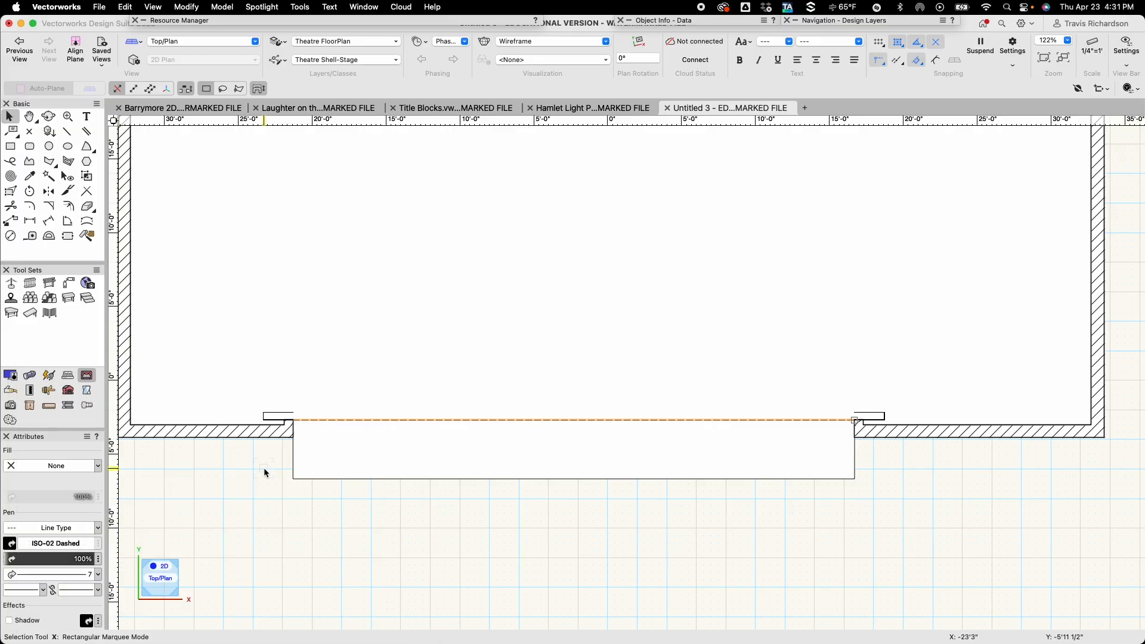
scroll(468, 463, "up", 3)
scroll(453, 442, "up", 2)
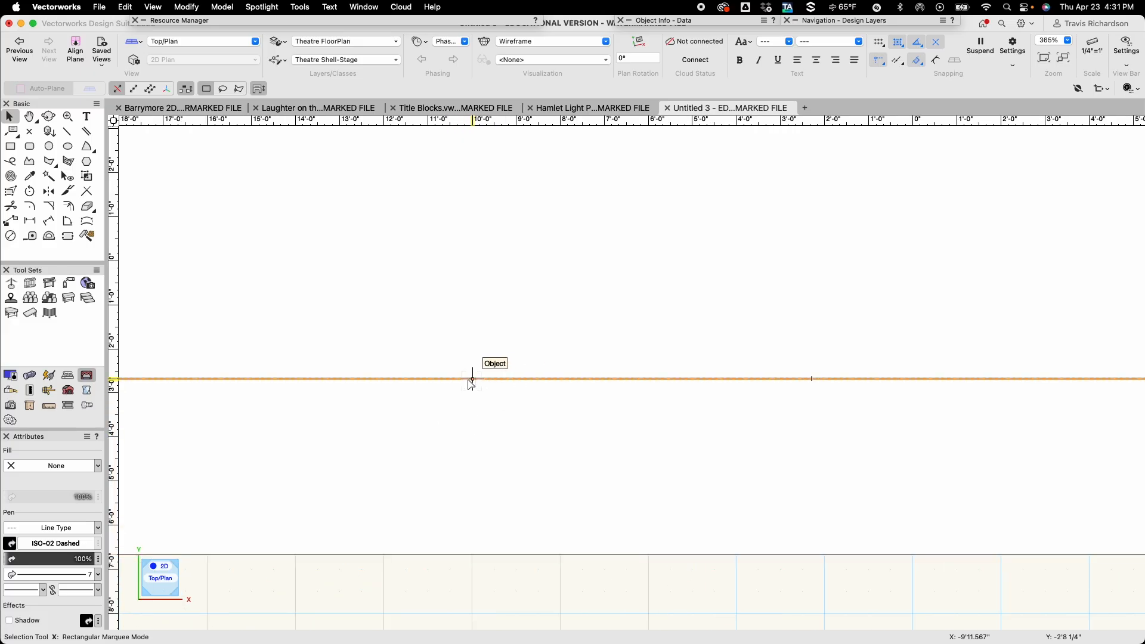
scroll(488, 388, "down", 4)
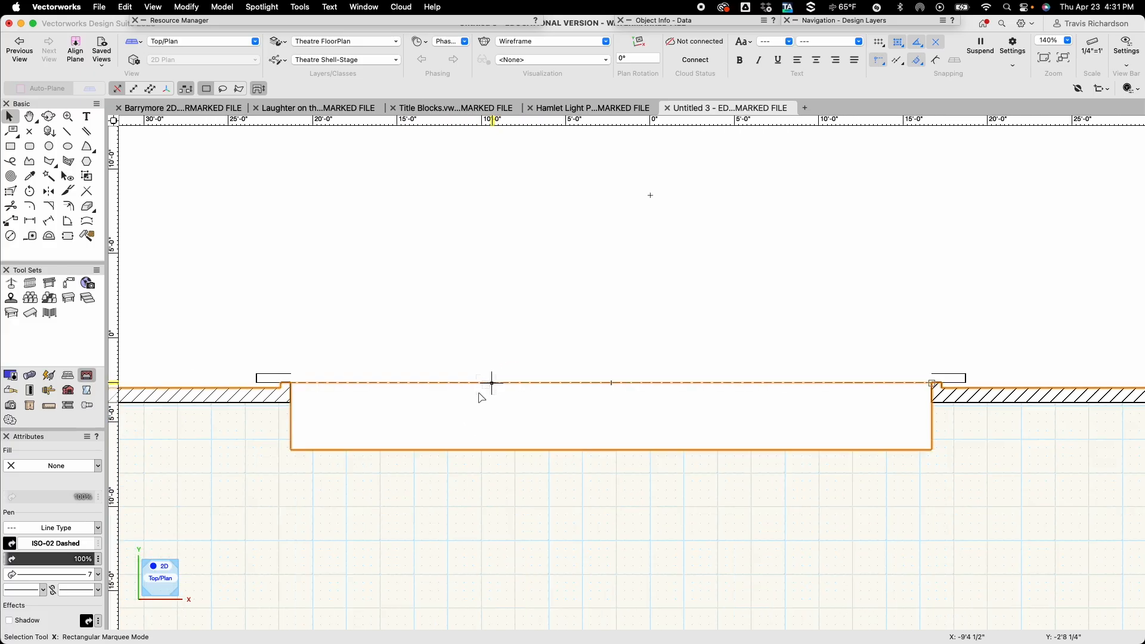
left_click(440, 510)
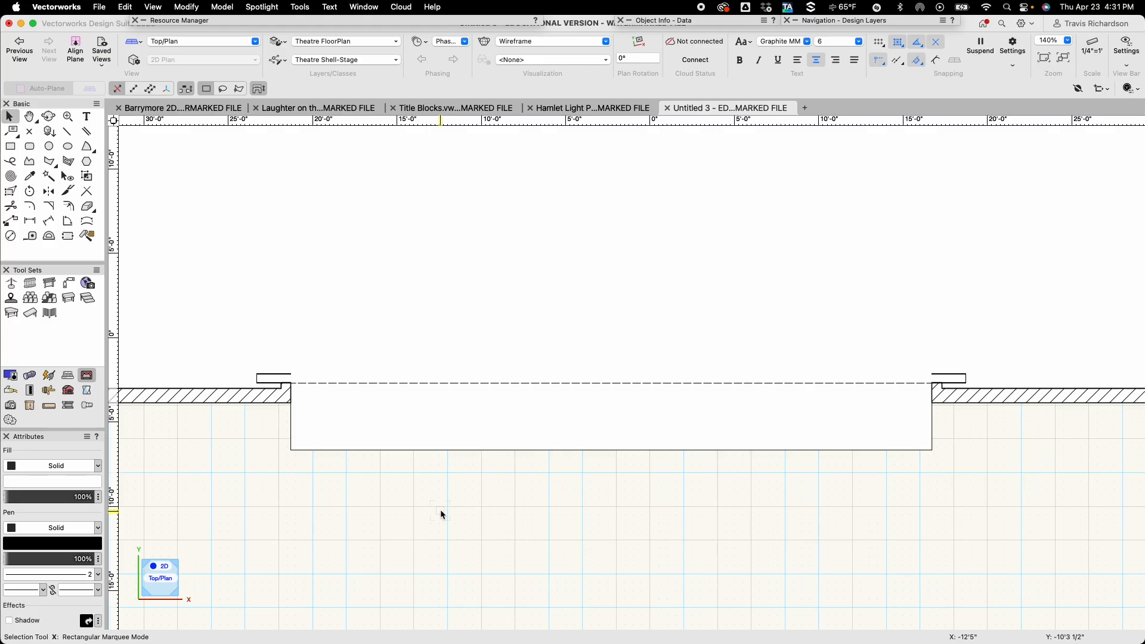
Draw a vertical centre line, 28'9 1/2" long, from the back wall's inner face to the midpoint of the stage's front edge.
scroll(440, 510, "down", 2)
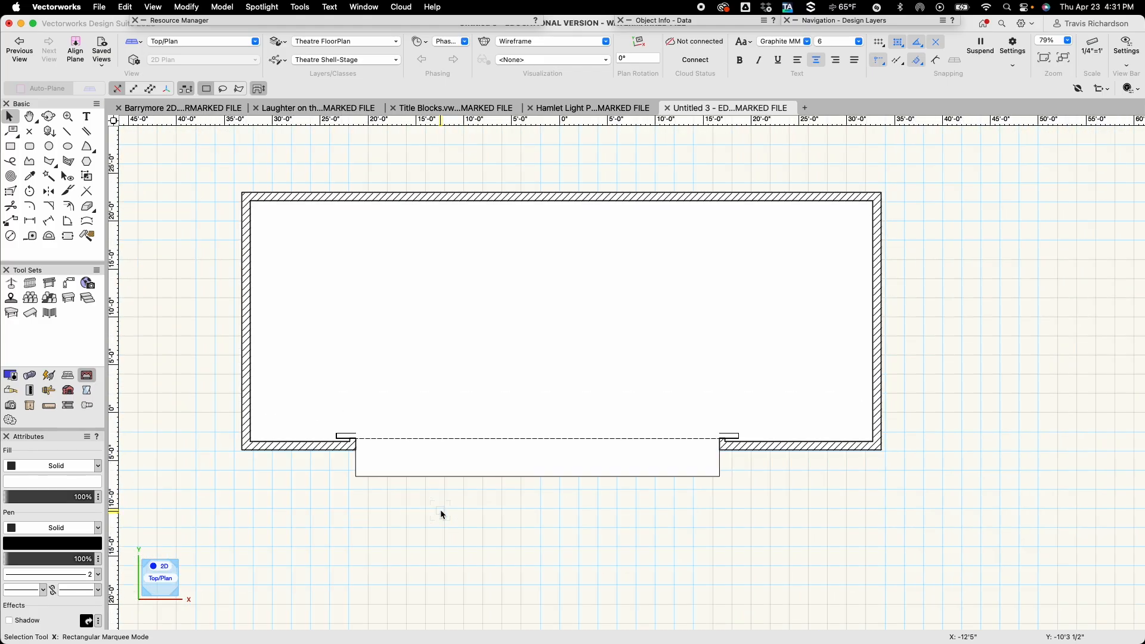
key("2")
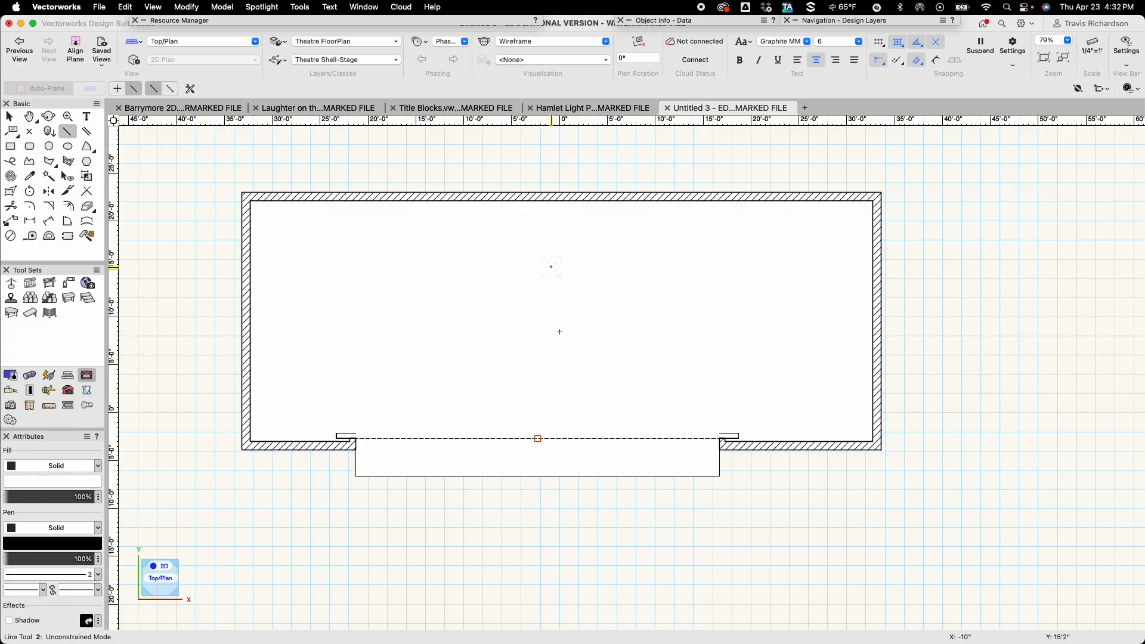
left_click(538, 201)
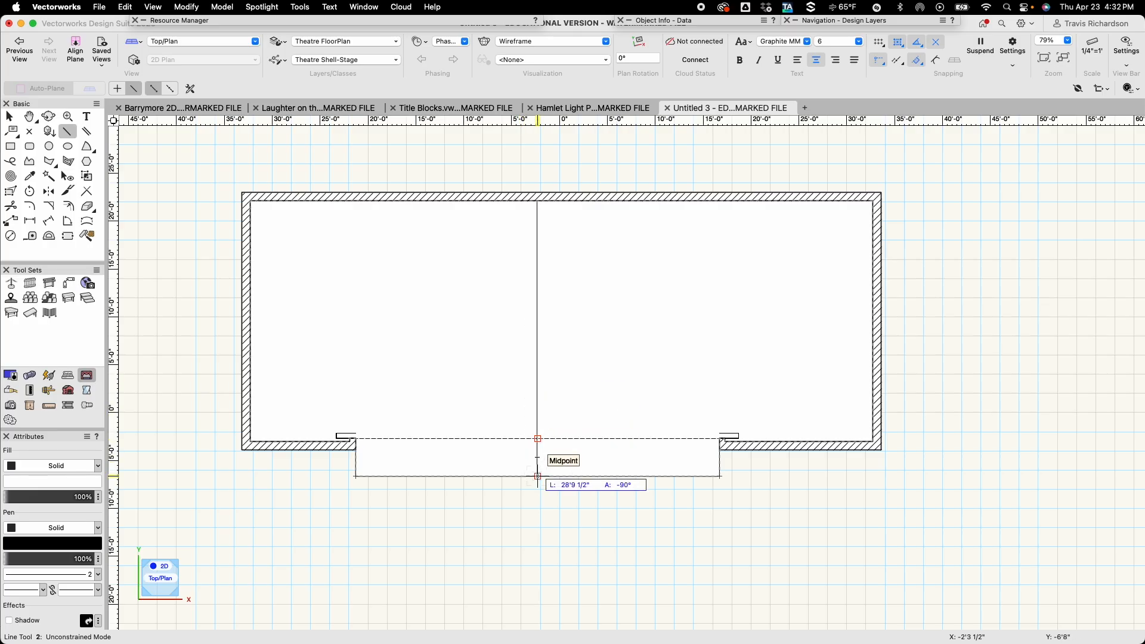
left_click(538, 476)
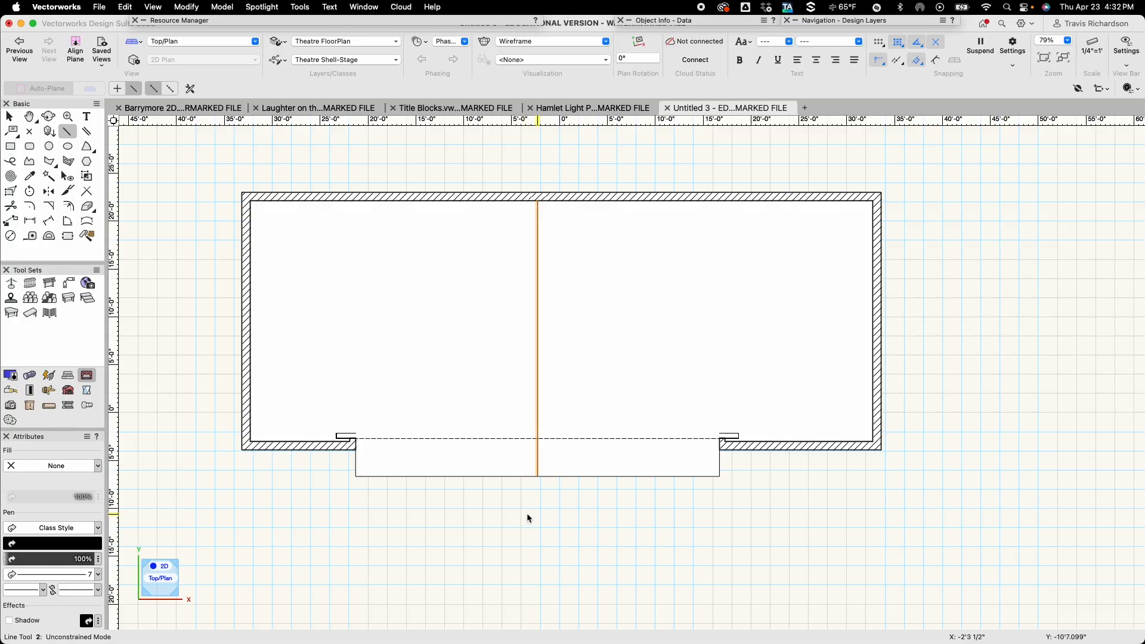
key("x")
Set the pen style of the vertical centre line to Line Type.
scroll(478, 401, "up", 2)
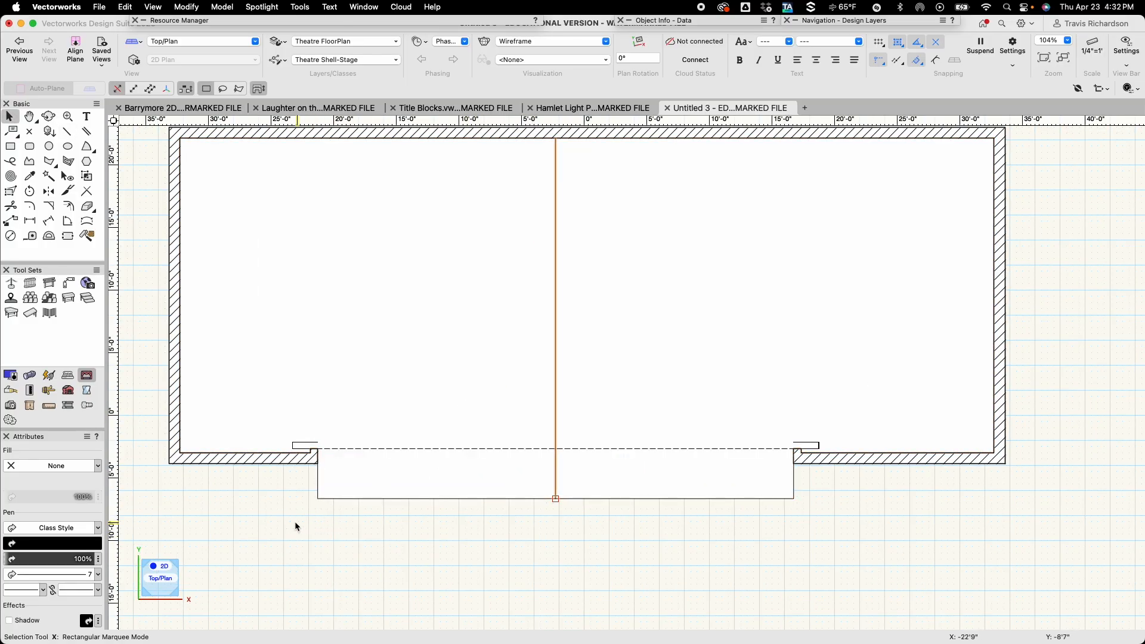
left_click_drag(286, 602, 292, 575)
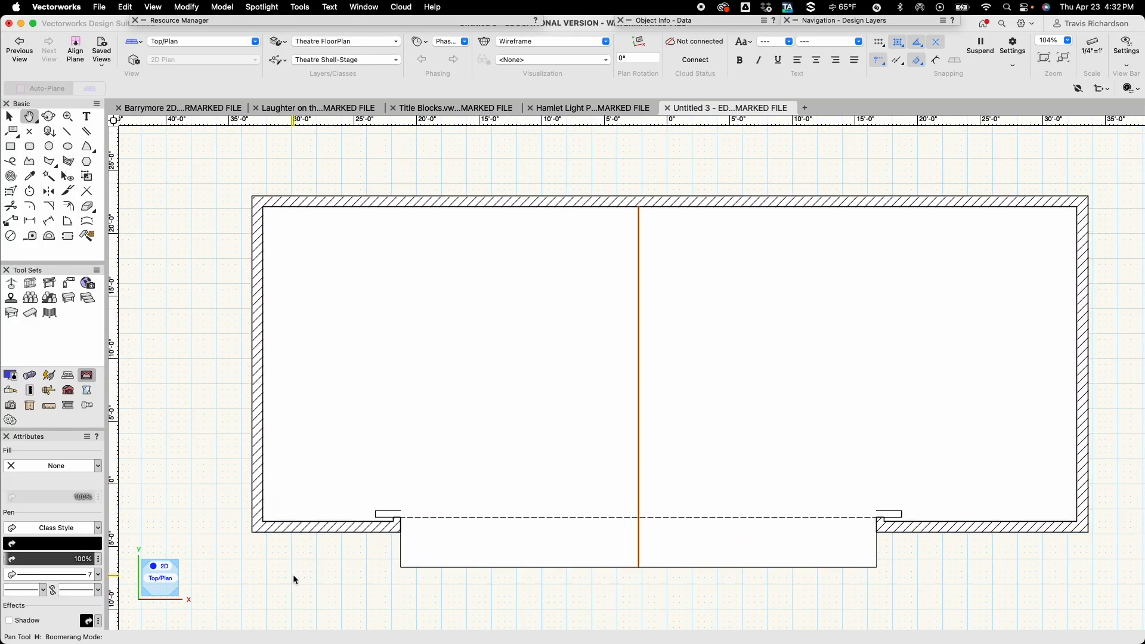
key("x")
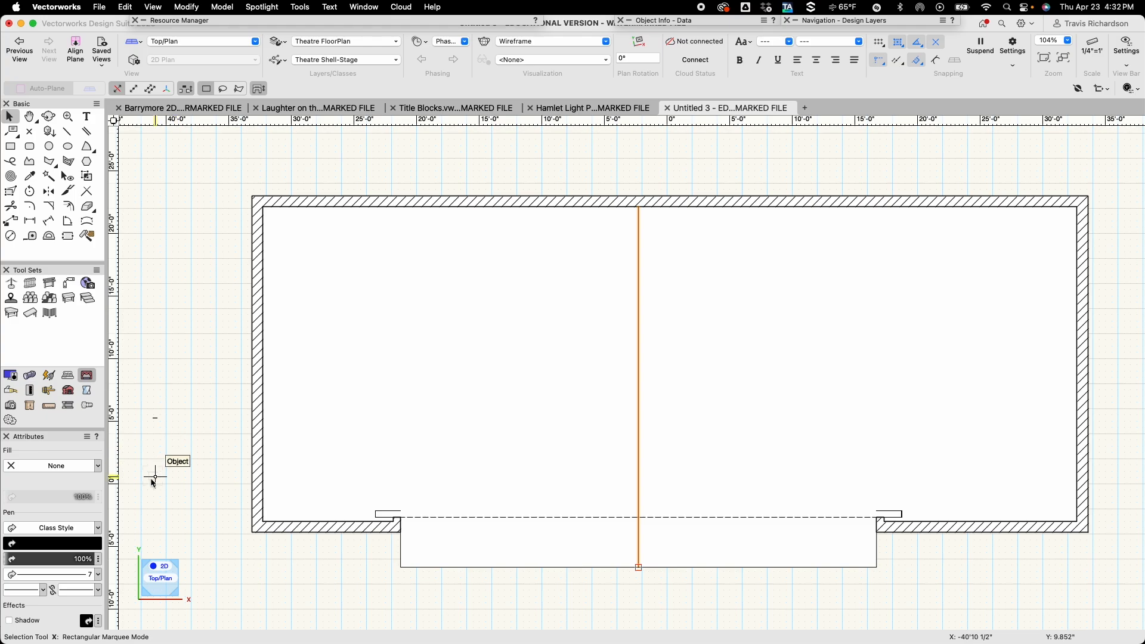
left_click(98, 529)
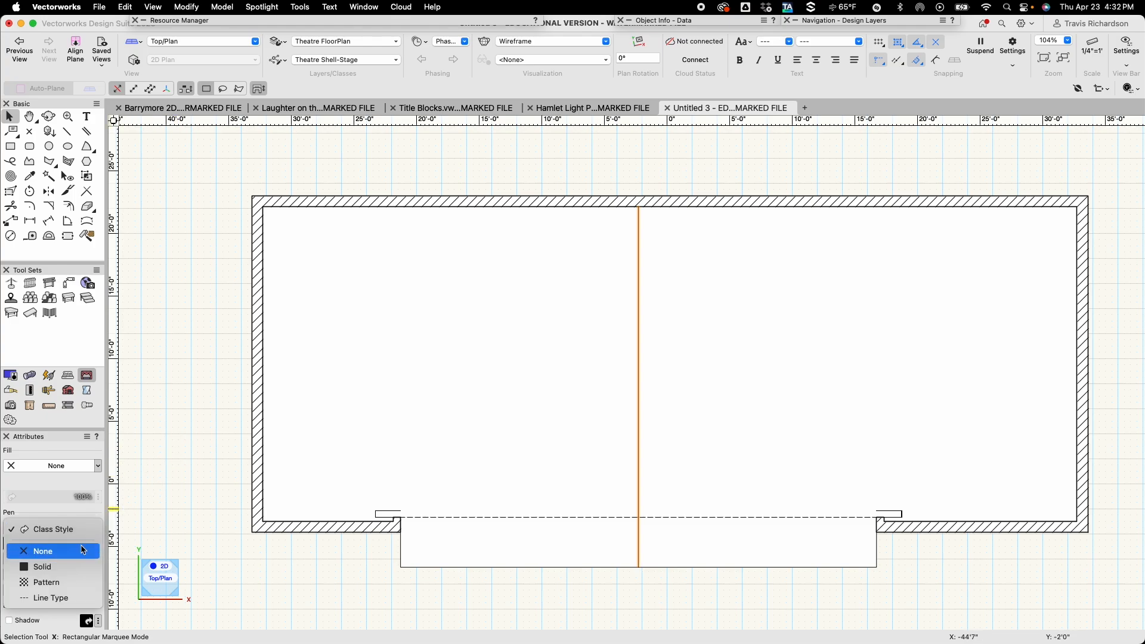
left_click(54, 597)
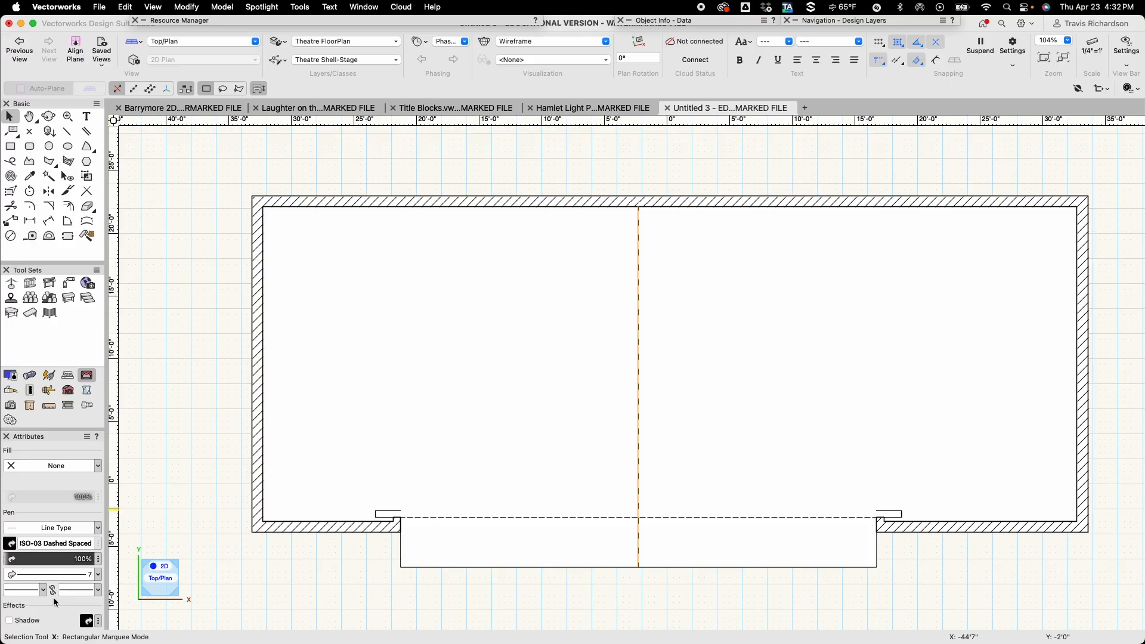
Change the centre line's line type to ISO-08 Long Dashed Short Dashed and deselect it.
left_click(69, 544)
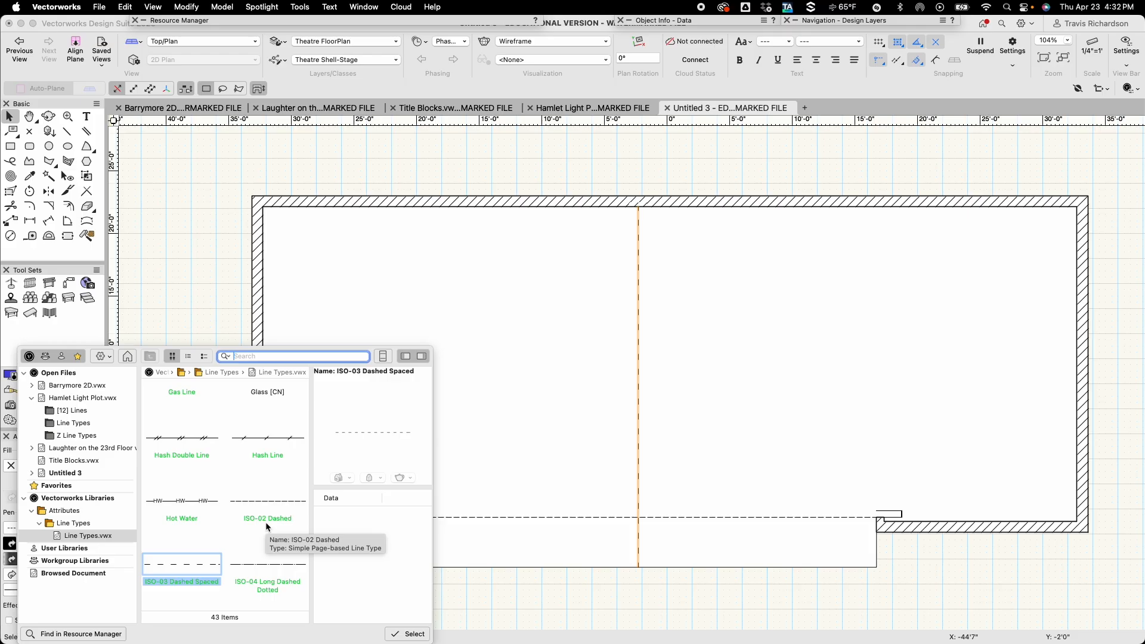
scroll(266, 521, "down", 3)
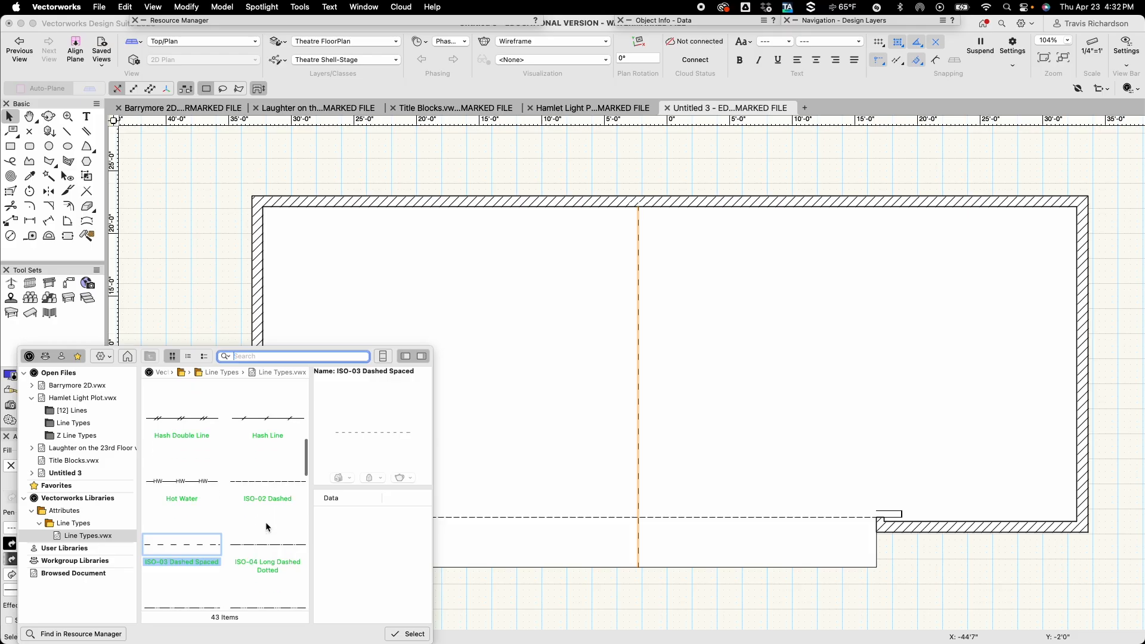
scroll(266, 521, "down", 4)
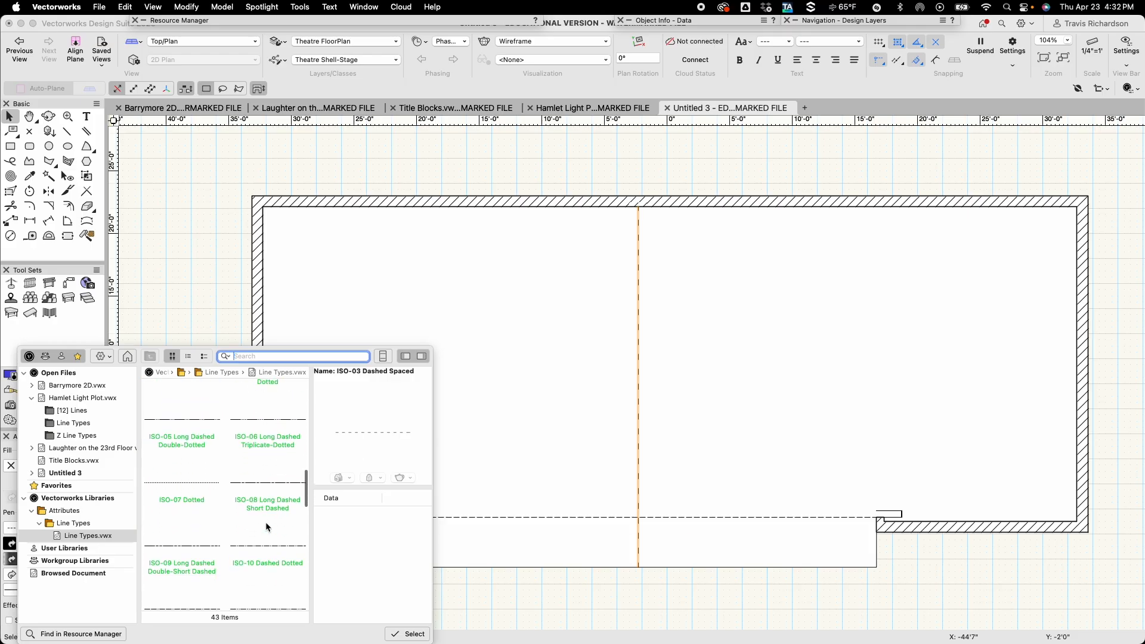
scroll(266, 528, "down", 1)
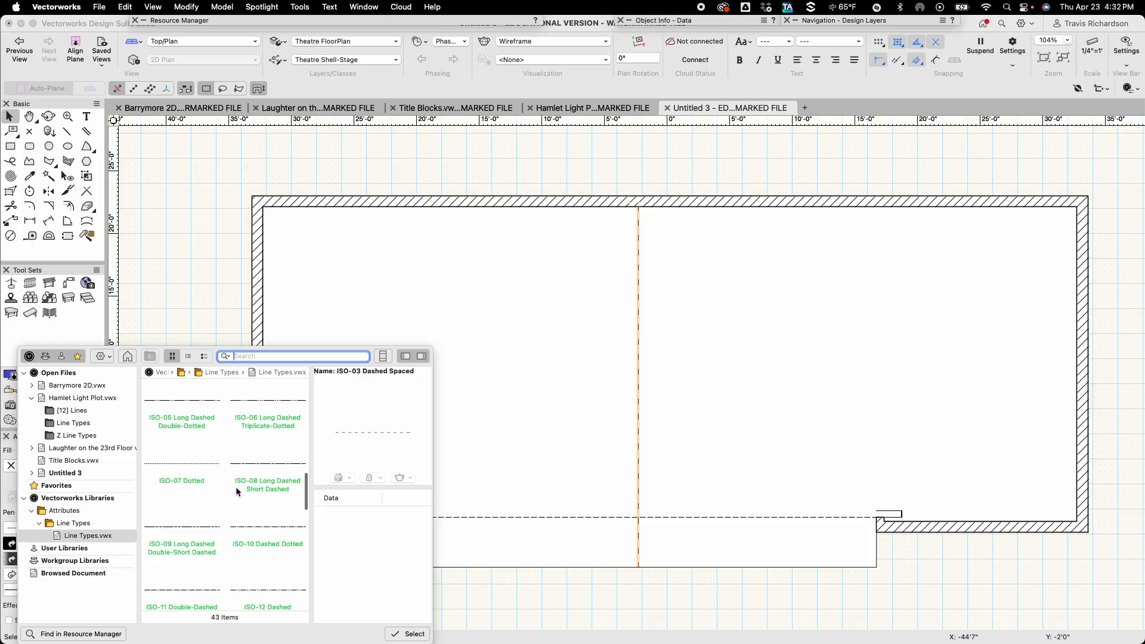
scroll(268, 488, "down", 2)
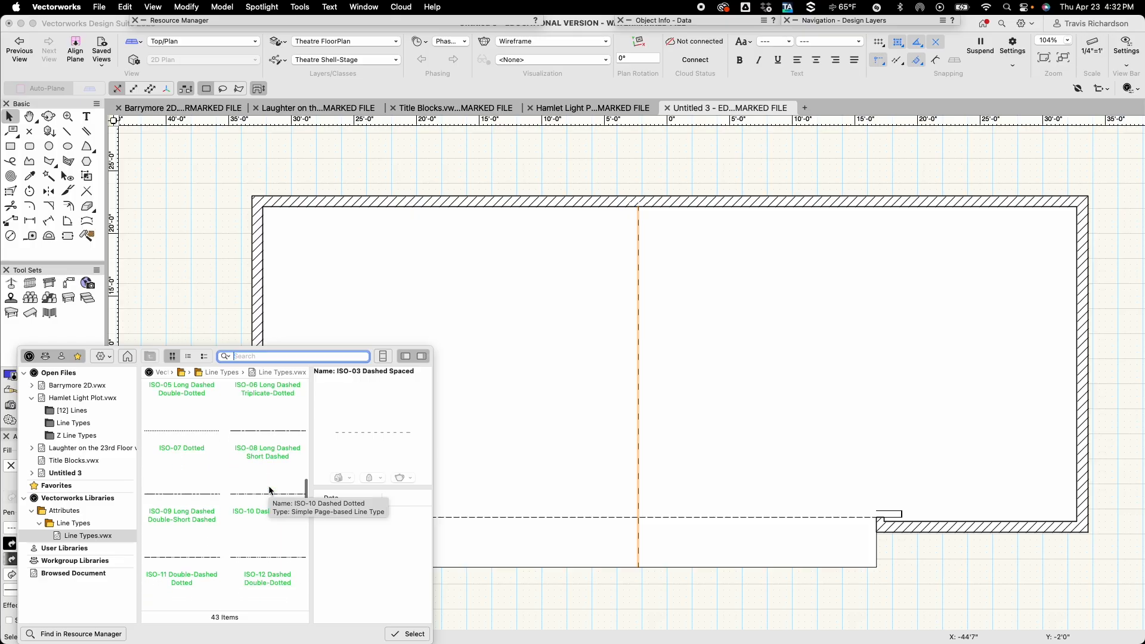
double_click(259, 431)
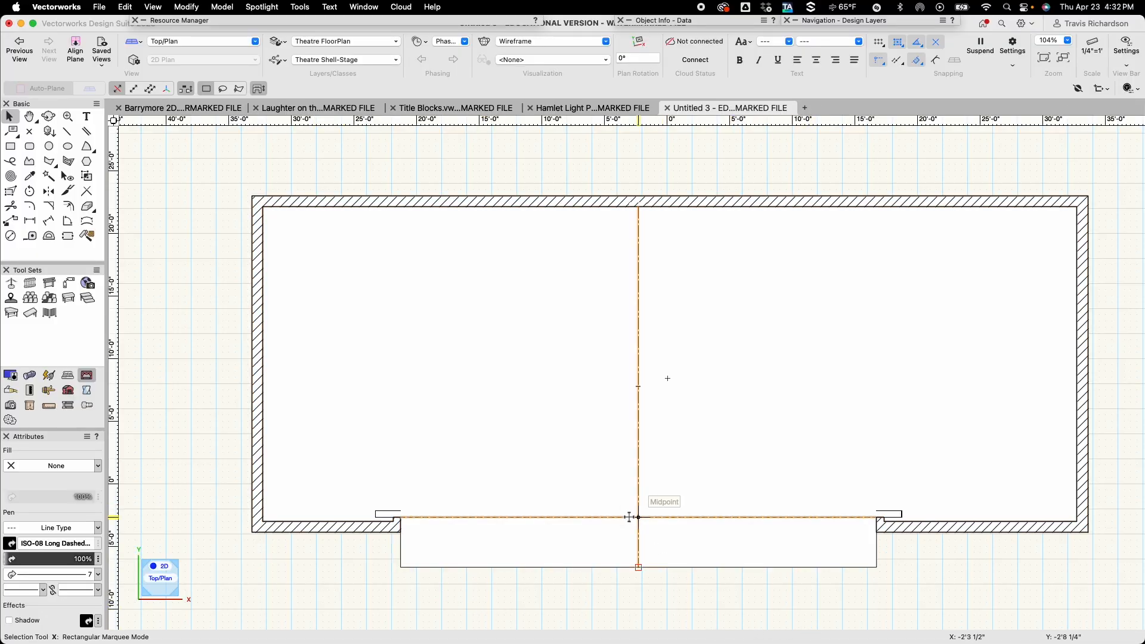
scroll(632, 517, "up", 6)
scroll(634, 524, "down", 6)
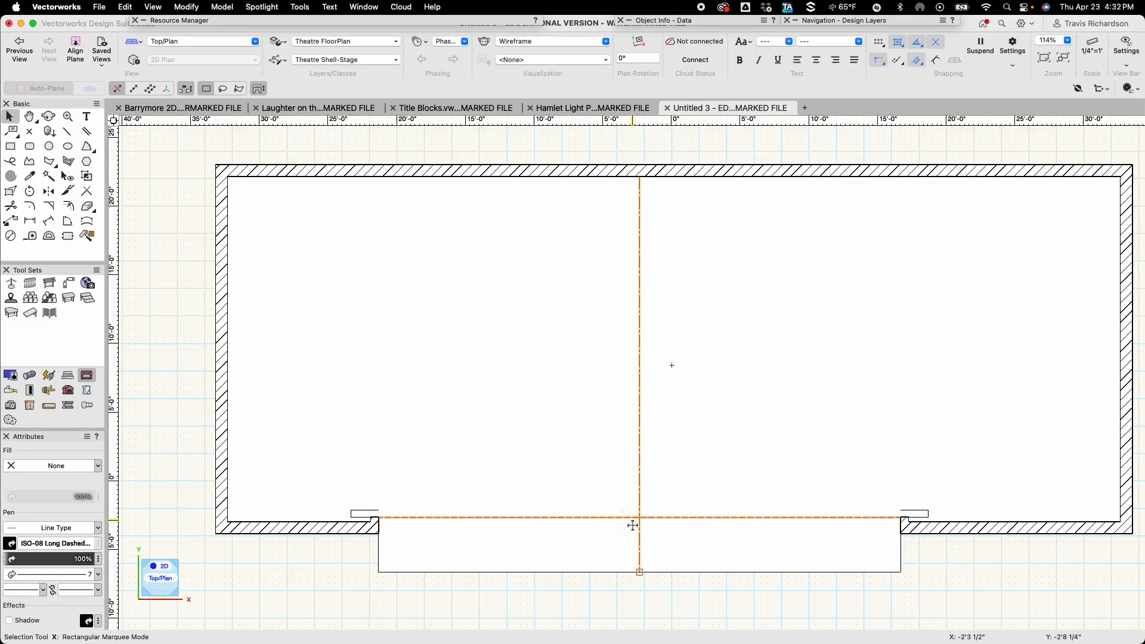
left_click(641, 592)
scroll(643, 591, "up", 12)
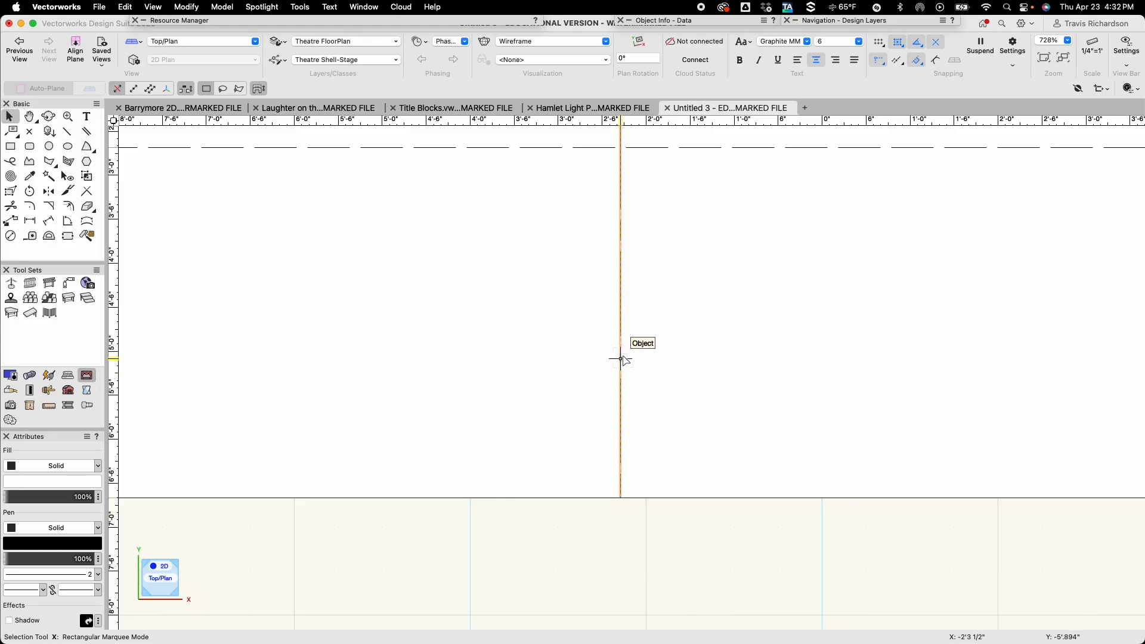
scroll(609, 579, "down", 2)
scroll(617, 593, "down", 8)
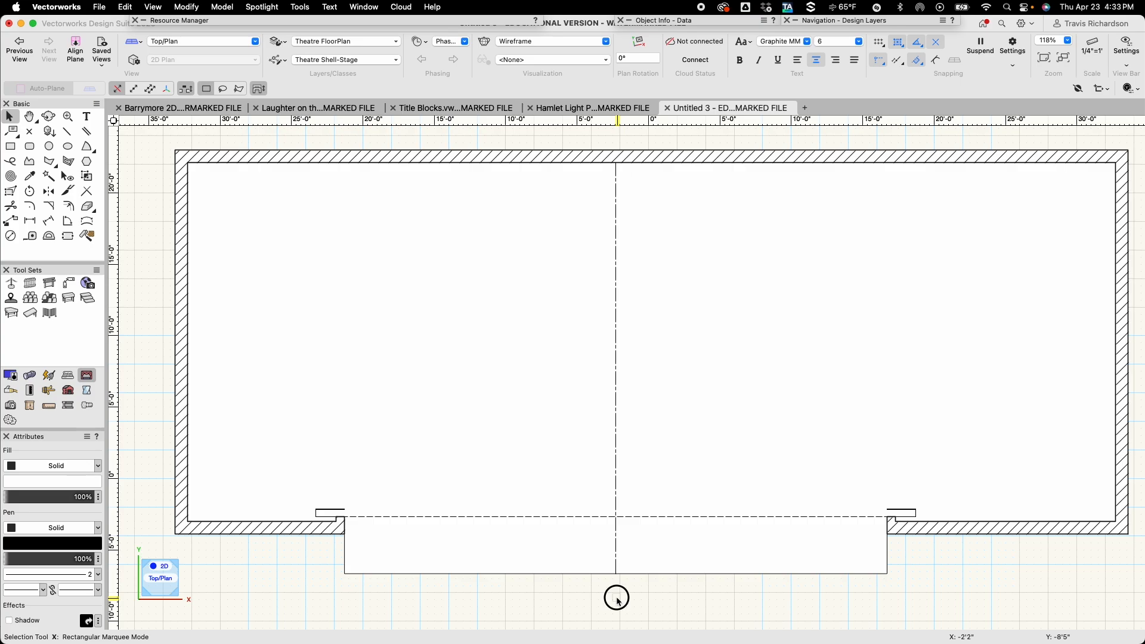
Place a text label "P" in the empty area below the stage's front edge.
key("h")
left_click_drag(617, 599, 637, 520)
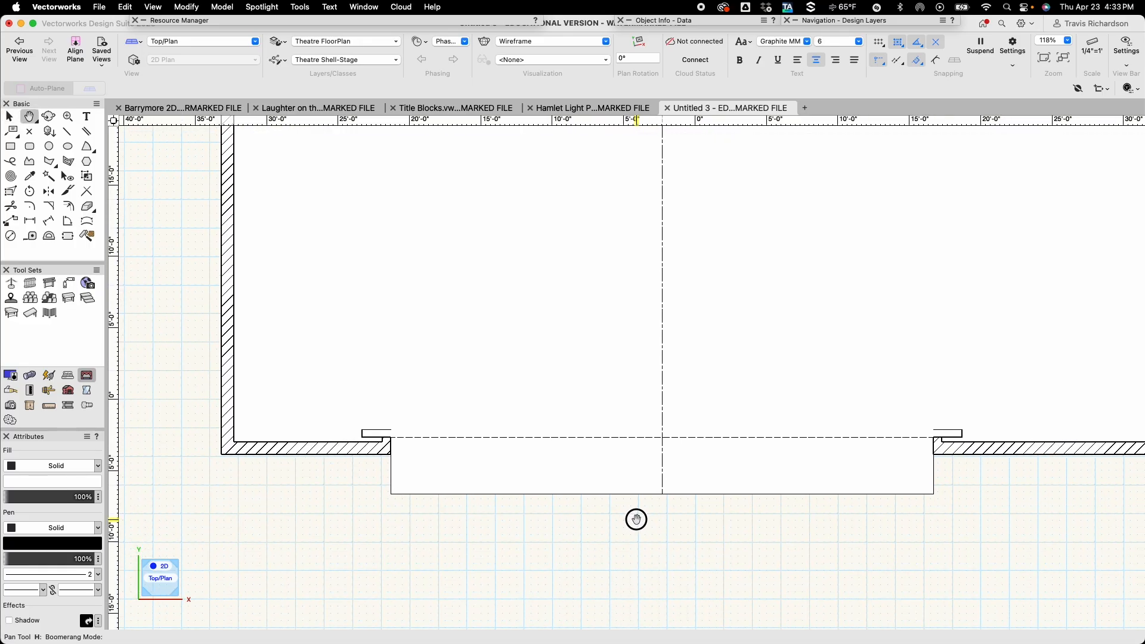
middle_click_drag(637, 520, 635, 519)
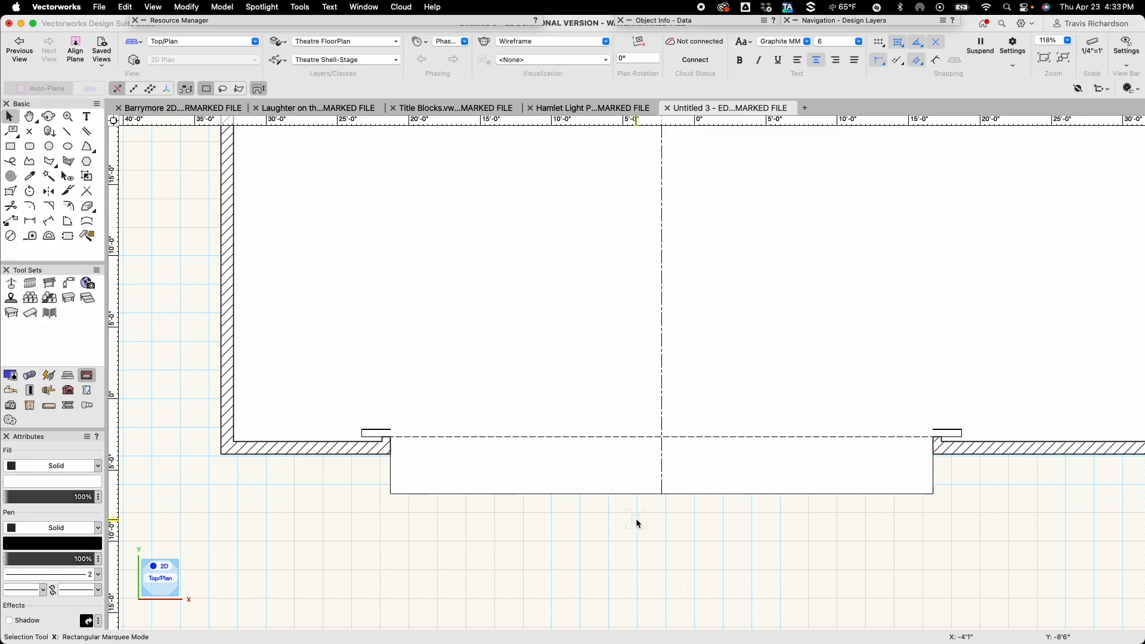
scroll(636, 517, "up", 2)
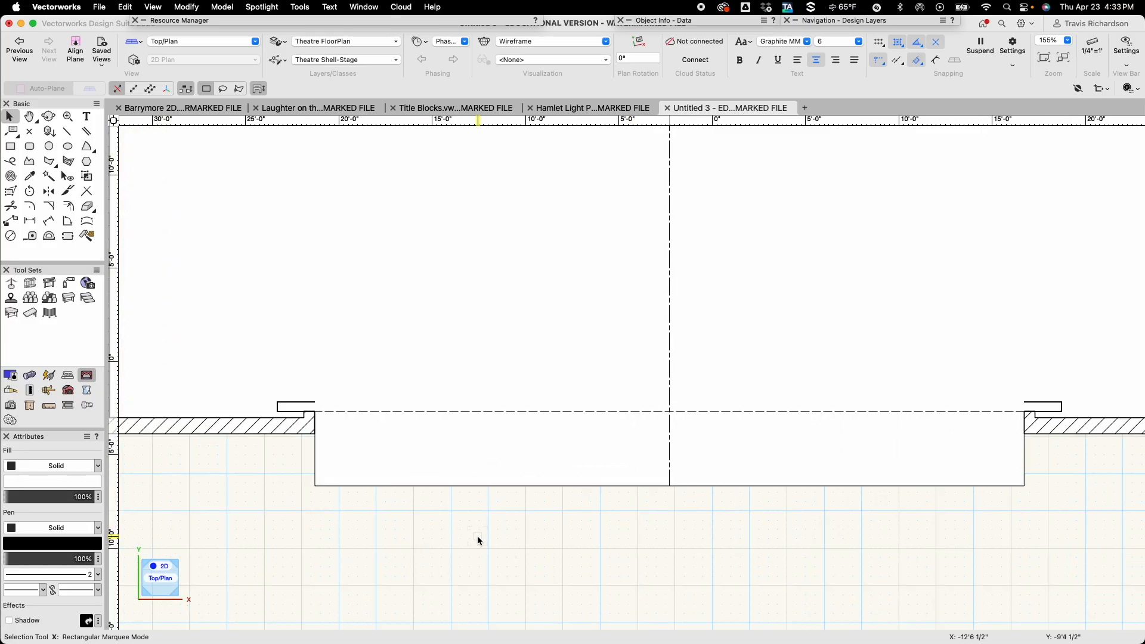
key("1")
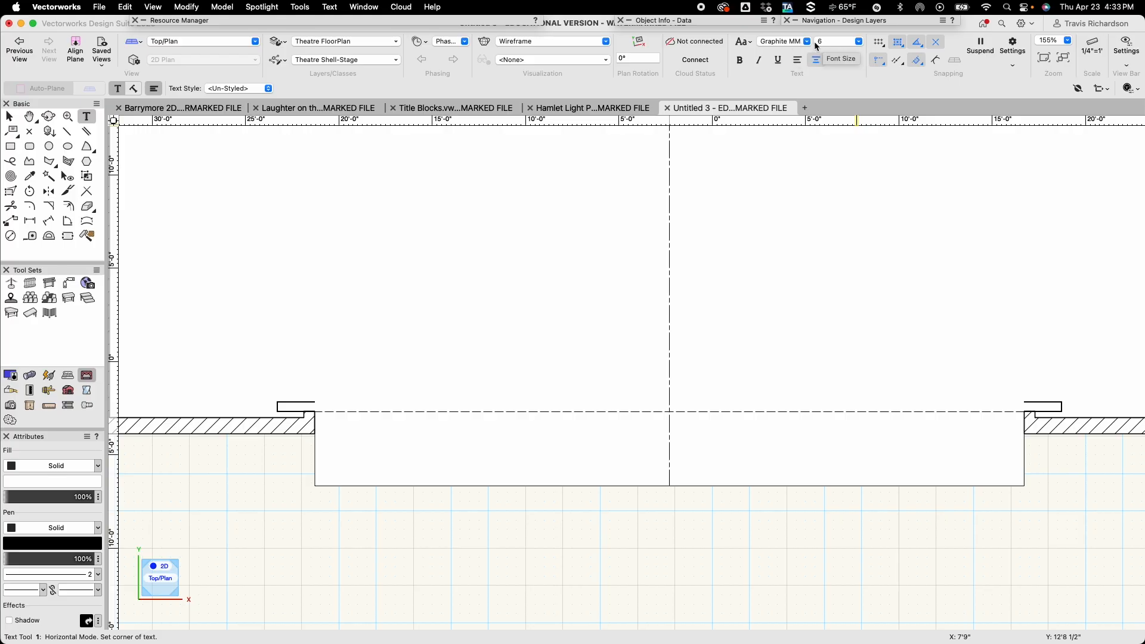
left_click(465, 529)
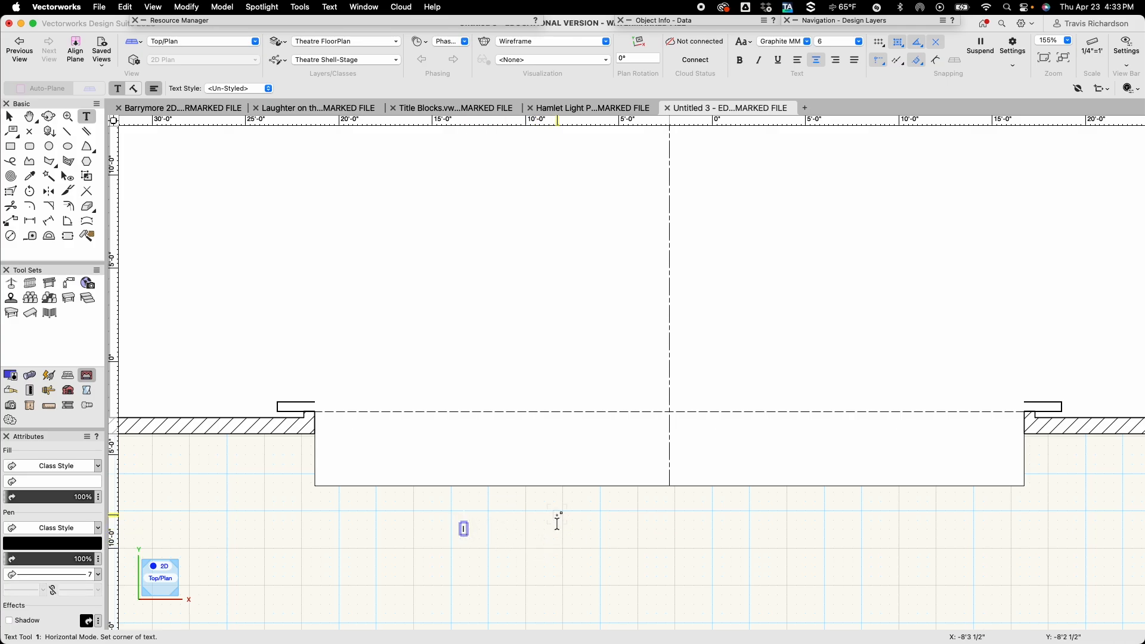
type("a")
key("BackSpace")
key("Caps_Lock")
type("A")
key("Escape")
Place a separate text label "L" just below and to the right of the P.
scroll(474, 547, "up", 5)
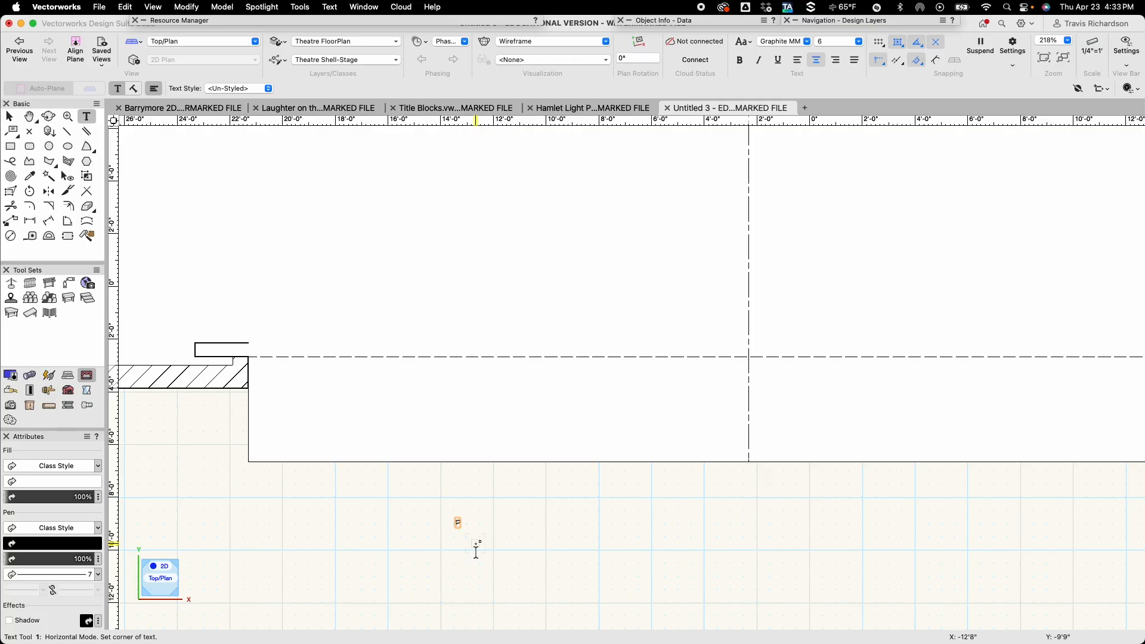
left_click(454, 514)
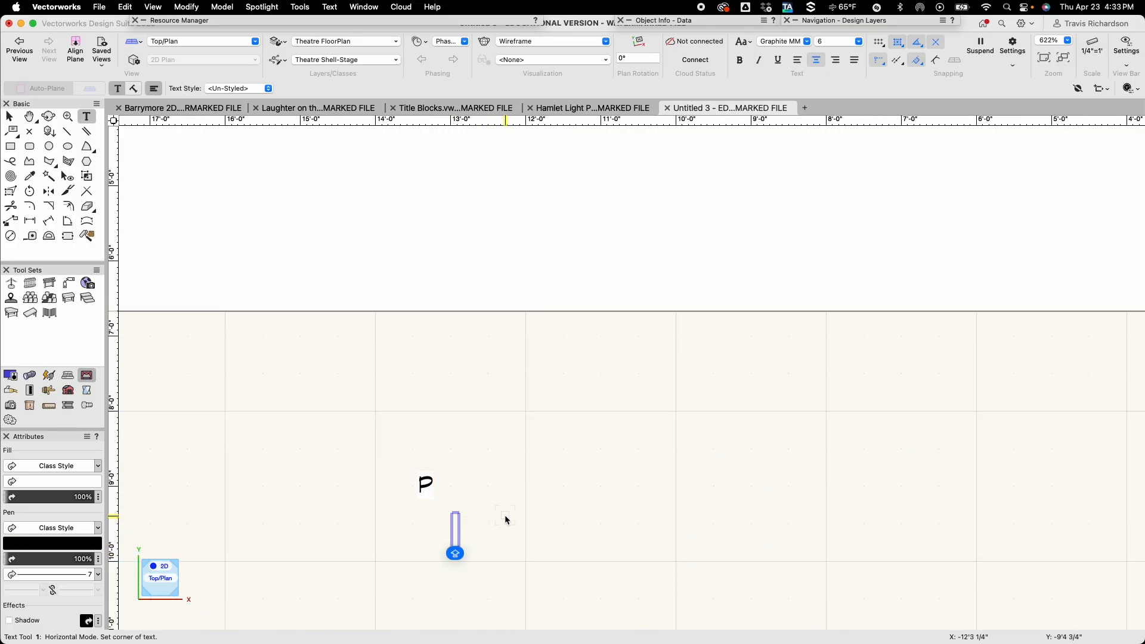
type("L")
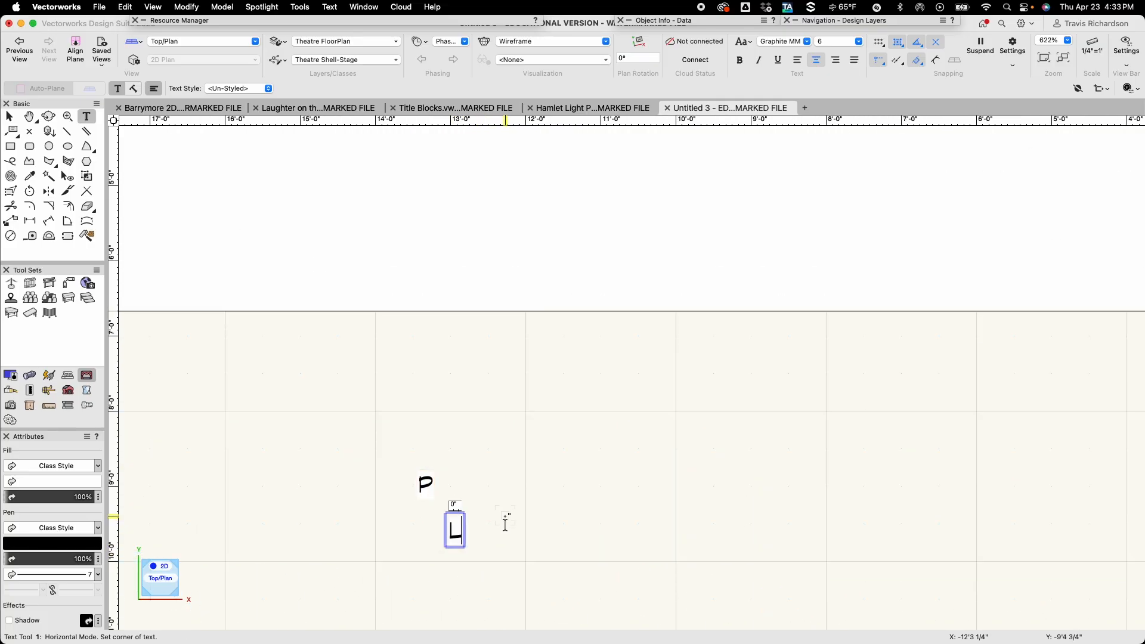
key("Escape")
key("x")
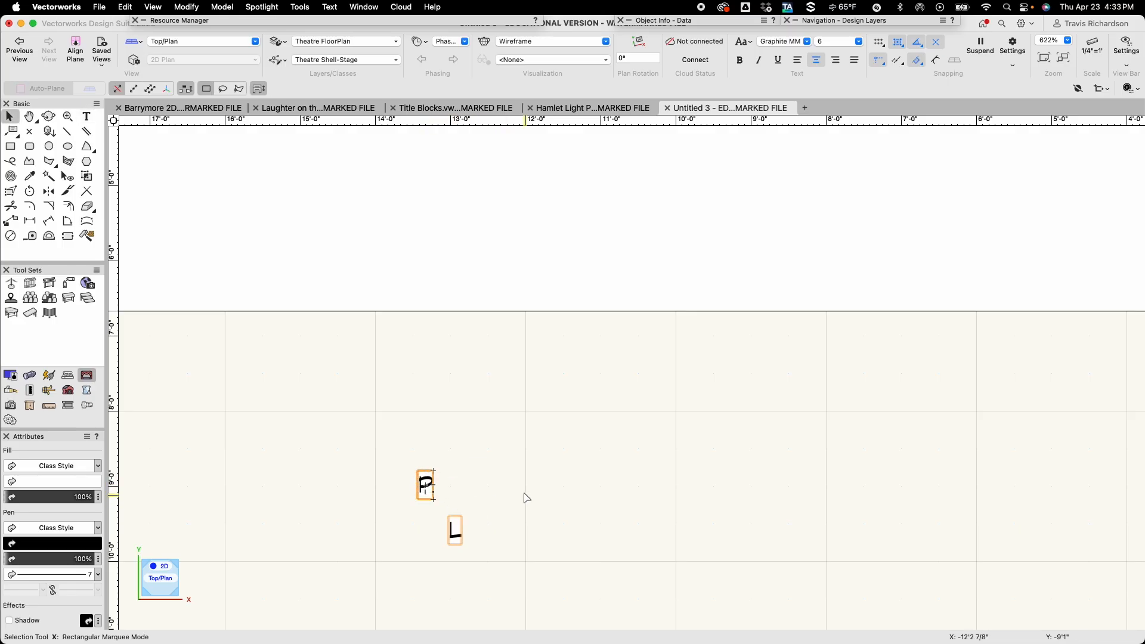
Set the text size of the P and L labels to 24.
left_click(859, 42)
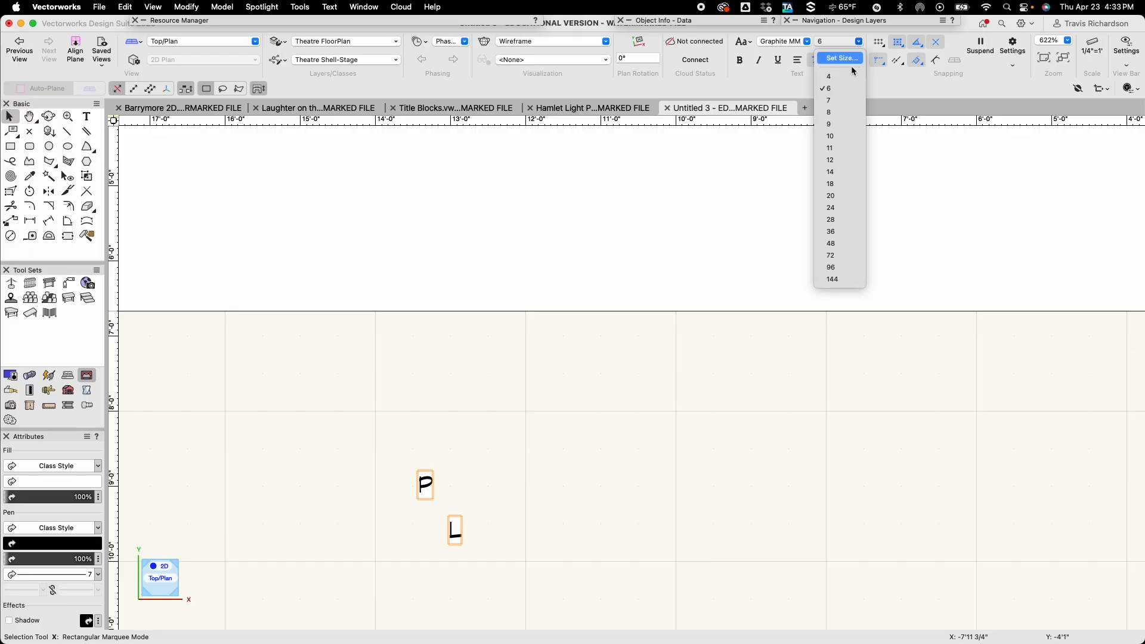
left_click(834, 207)
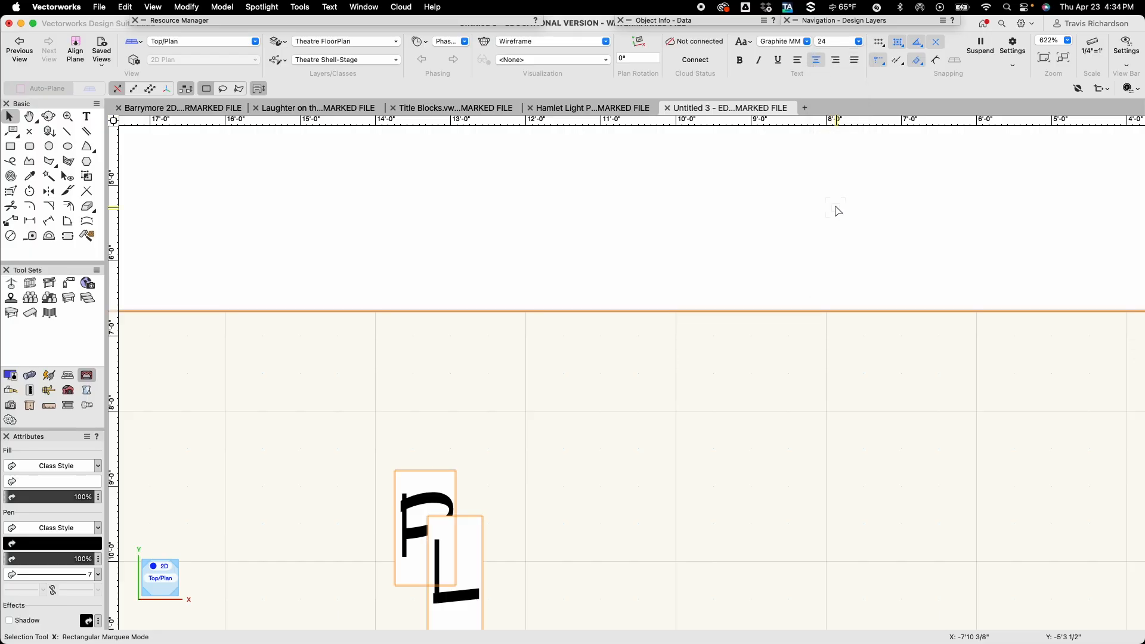
scroll(525, 490, "down", 2)
scroll(525, 490, "down", 1)
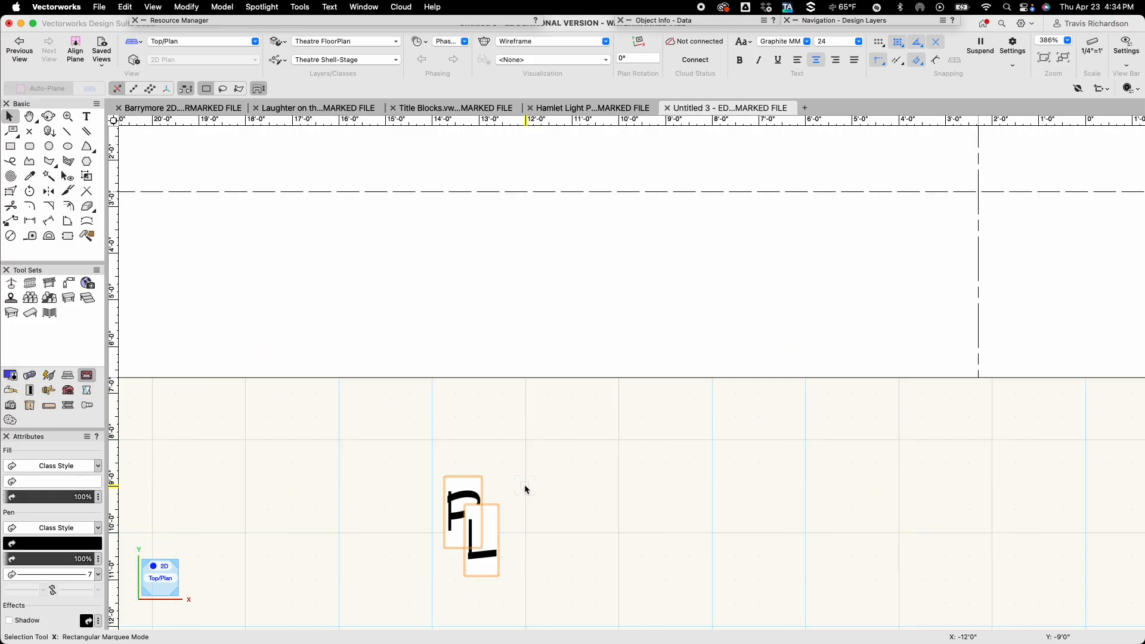
Set the fill of the P and L labels to None and deselect them.
key("space")
left_click_drag(539, 503, 527, 405)
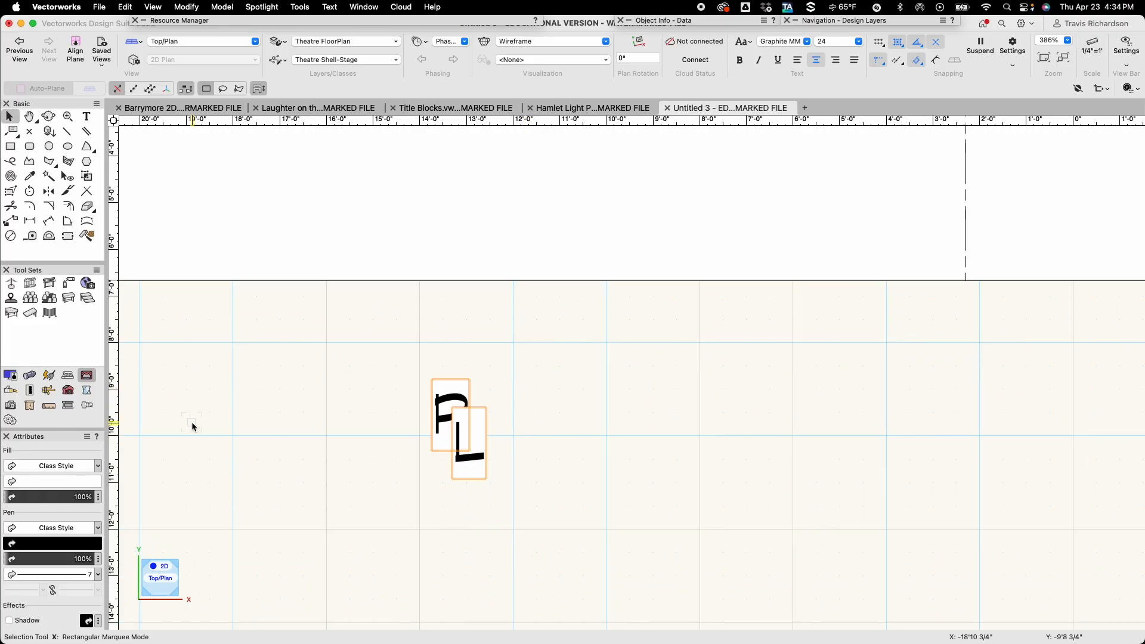
left_click(98, 467)
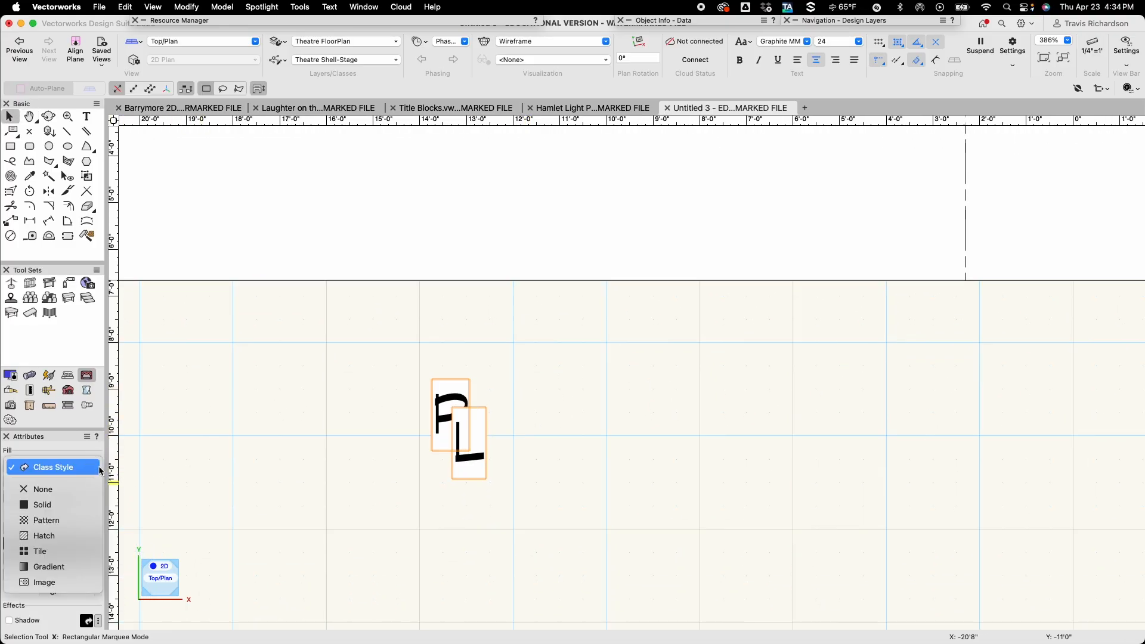
left_click(44, 494)
left_click(427, 479)
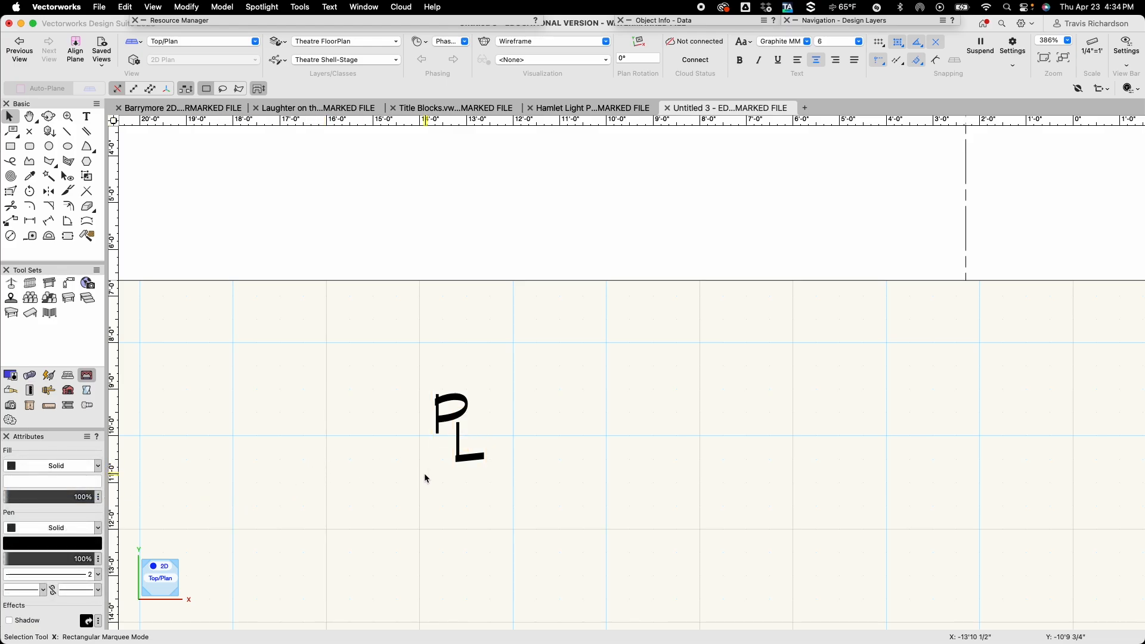
Move the L up and left so it overlaps the P as a combined PL symbol, and deselect it.
left_click(471, 459)
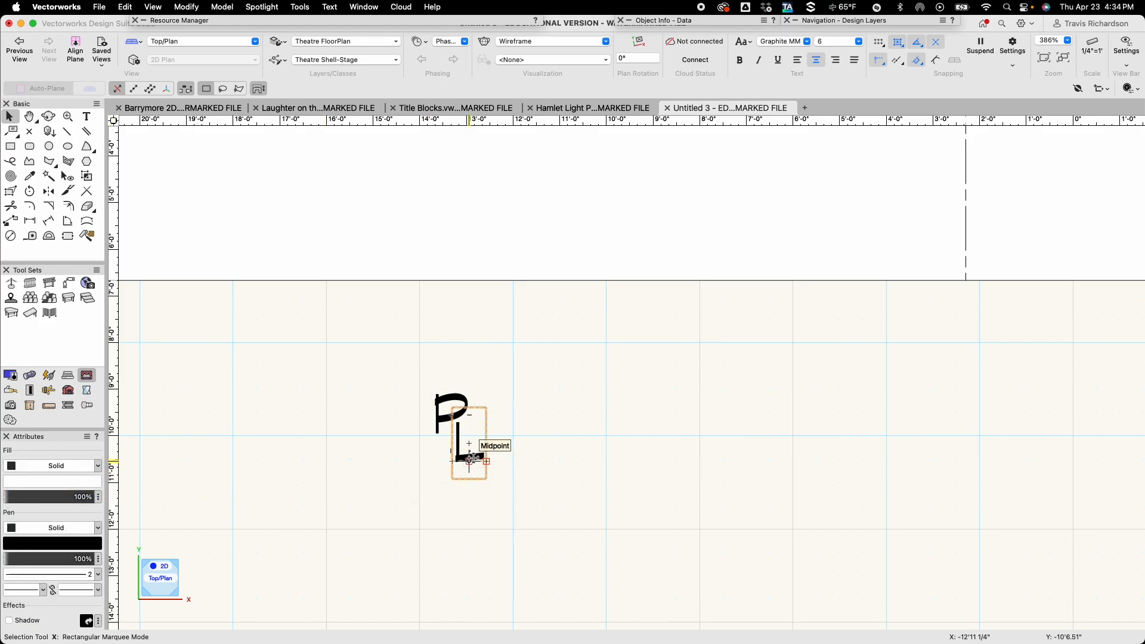
left_click_drag(472, 460, 464, 448)
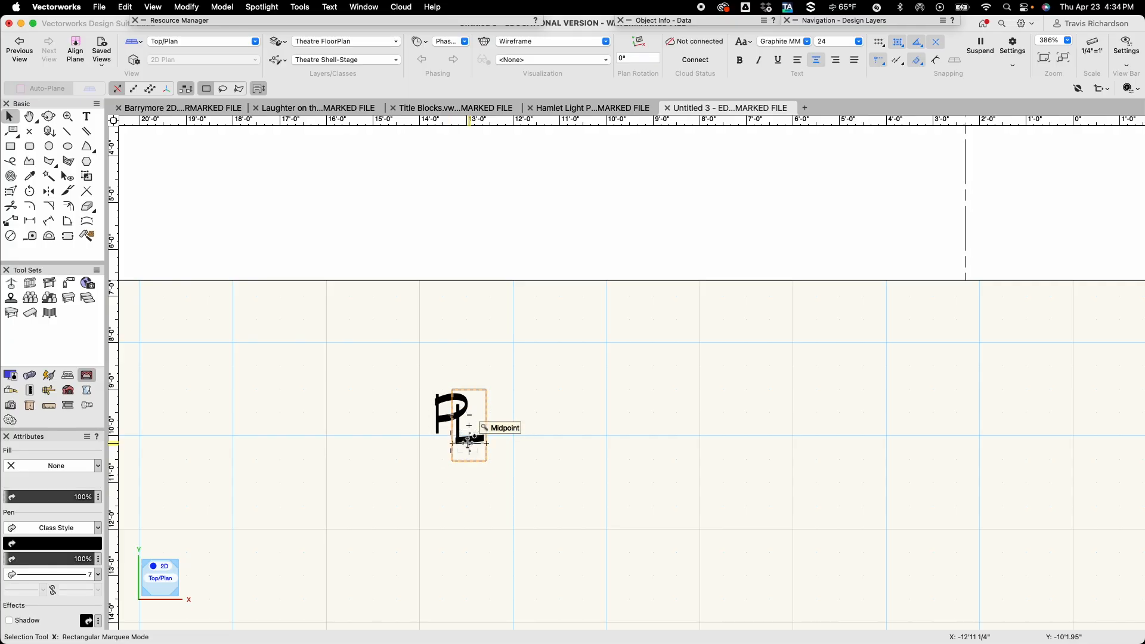
scroll(469, 443, "up", 5)
left_click_drag(471, 441, 457, 440)
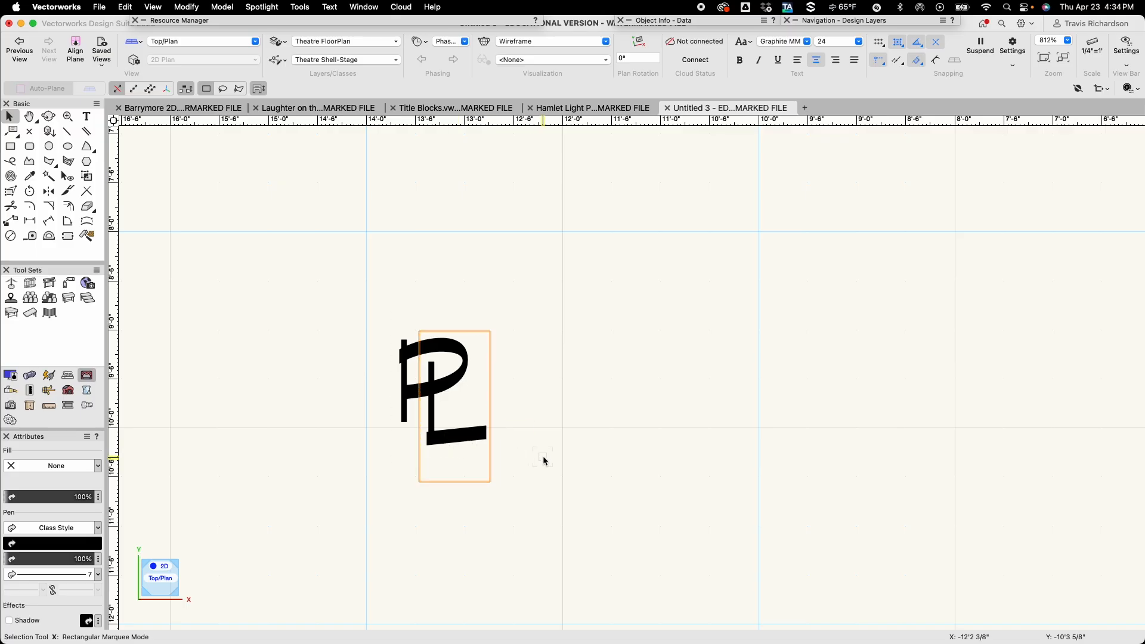
scroll(545, 461, "down", 4)
left_click(543, 461)
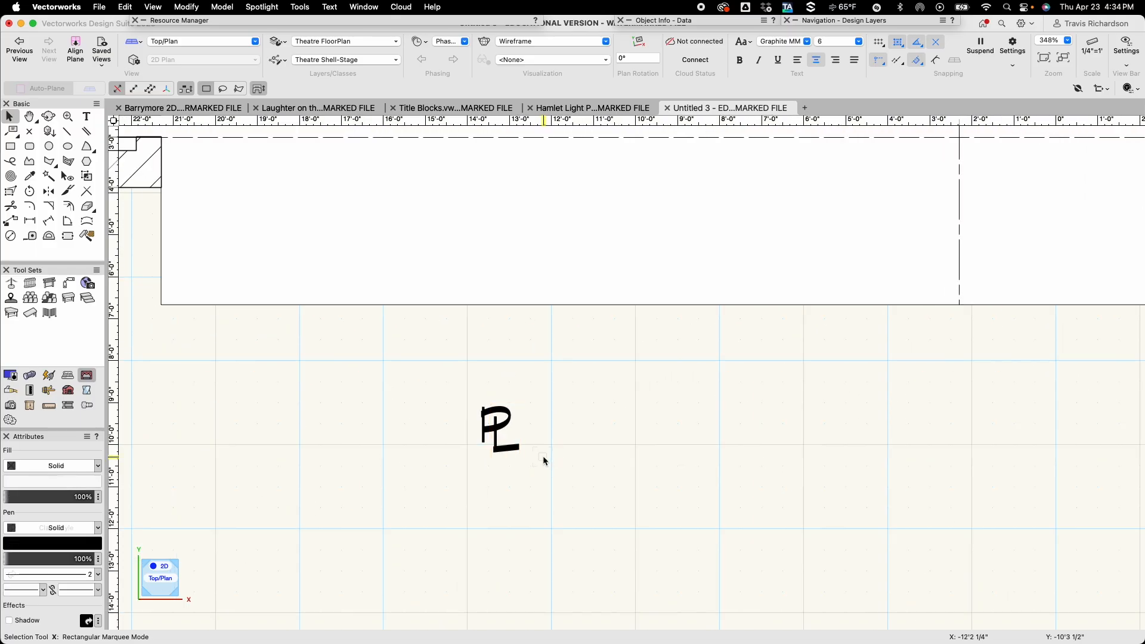
Group the P and L letters and move the group onto the left end of the dashed opening line.
left_click_drag(454, 380, 552, 485)
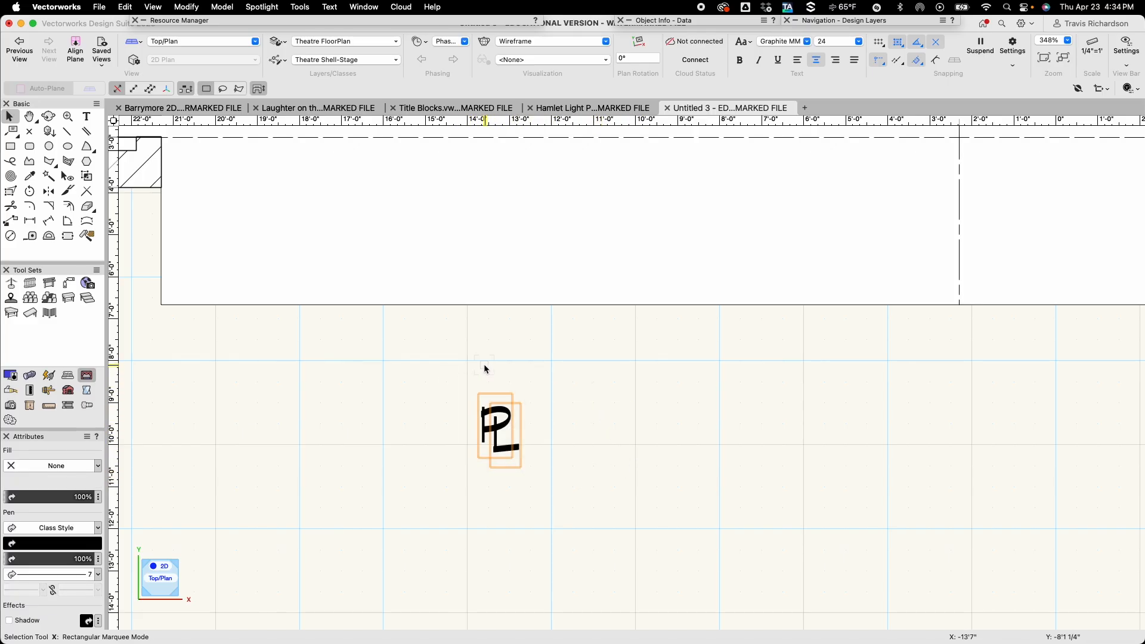
key("super+g")
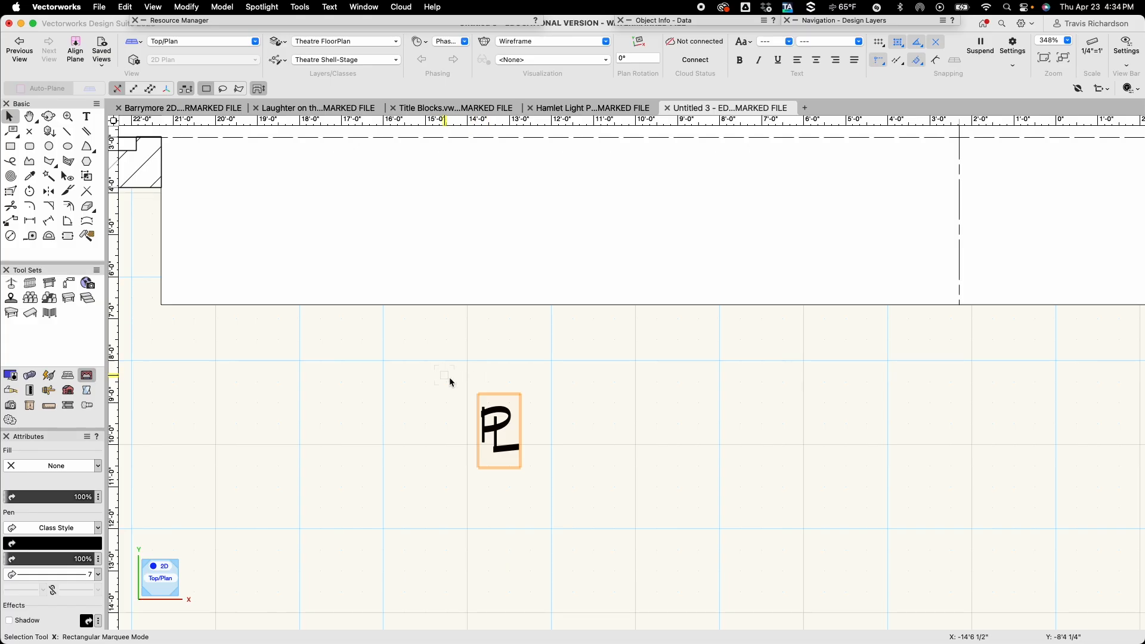
left_click_drag(480, 444, 180, 142)
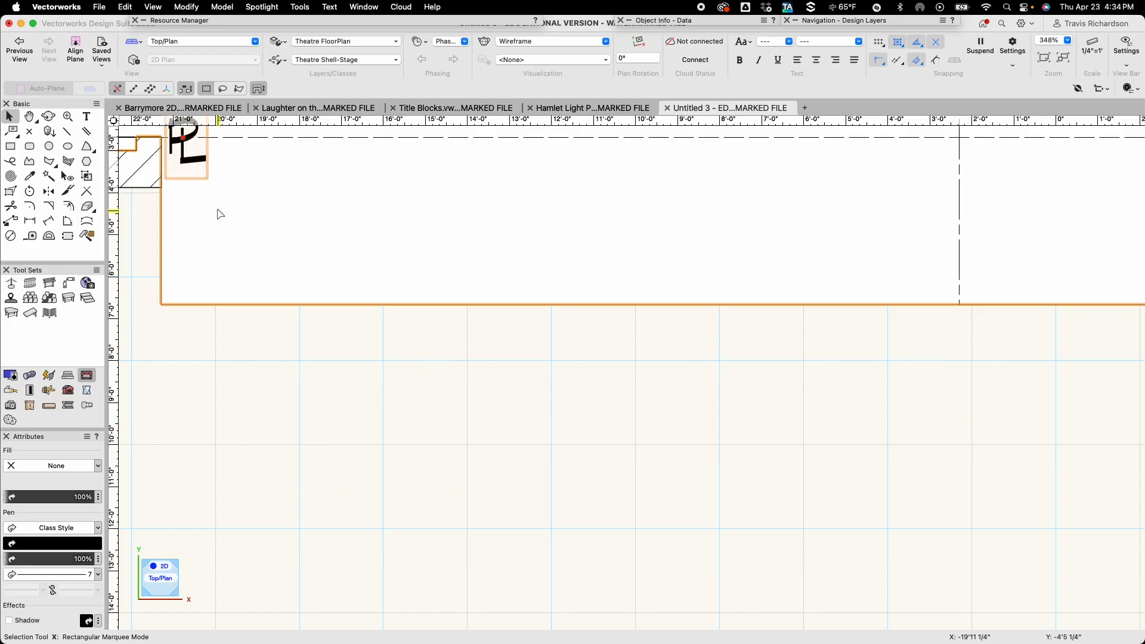
Place a copy of the PL group on the upper end of the centre line, just below the back wall.
scroll(217, 212, "down", 5)
key("h")
left_click_drag(304, 327, 317, 469)
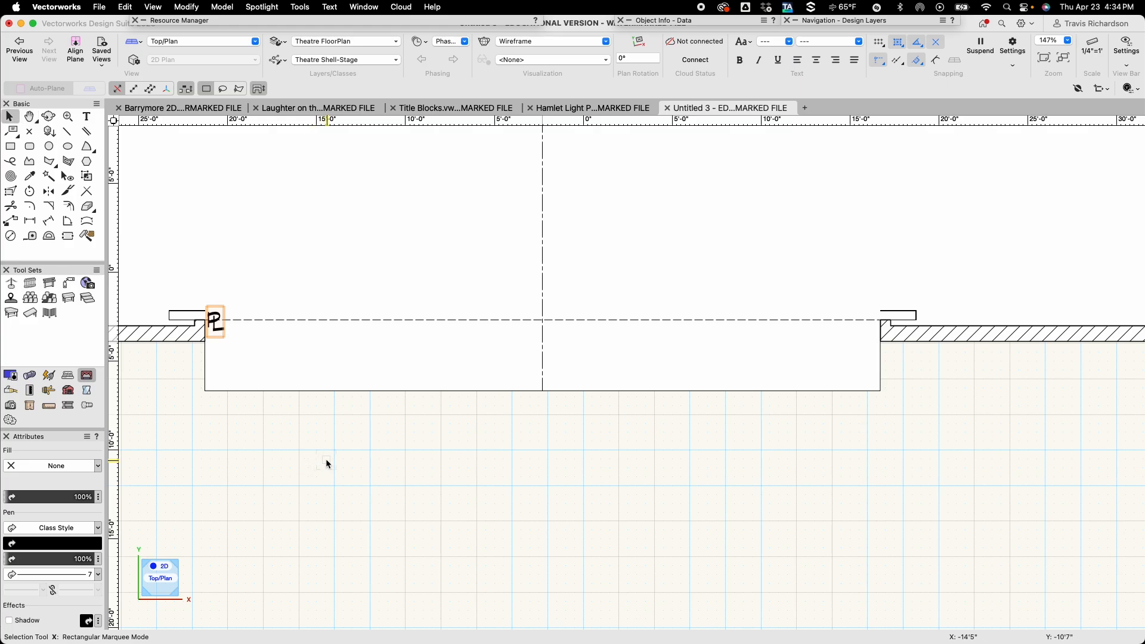
scroll(326, 459, "down", 1)
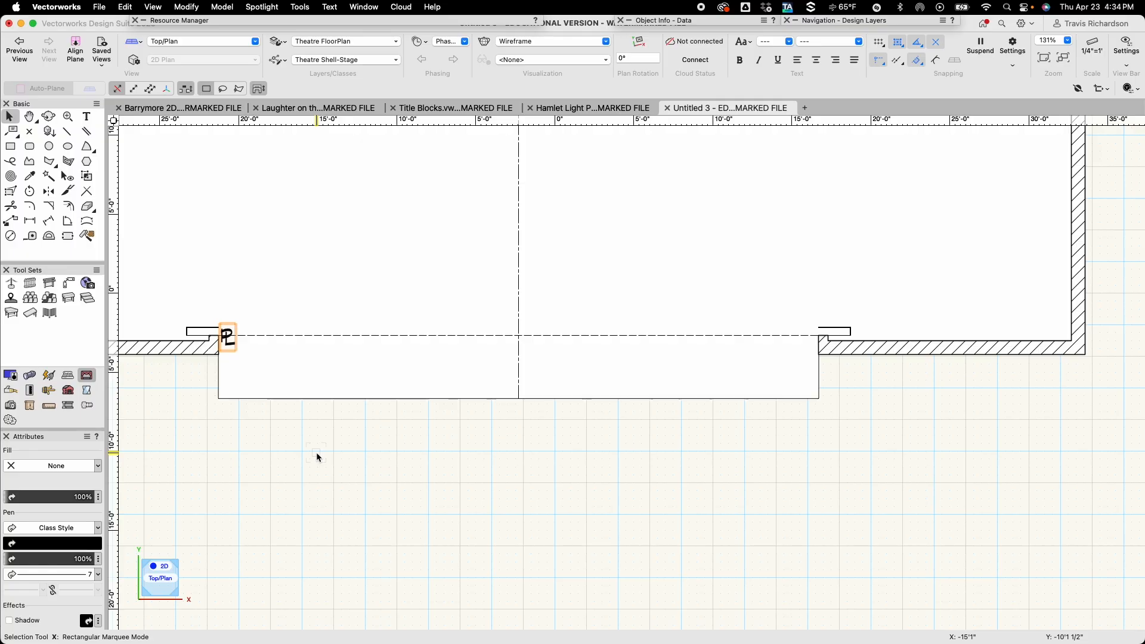
left_click_drag(228, 338, 439, 289)
scroll(529, 278, "up", 8)
scroll(458, 280, "up", 5)
scroll(440, 290, "down", 6)
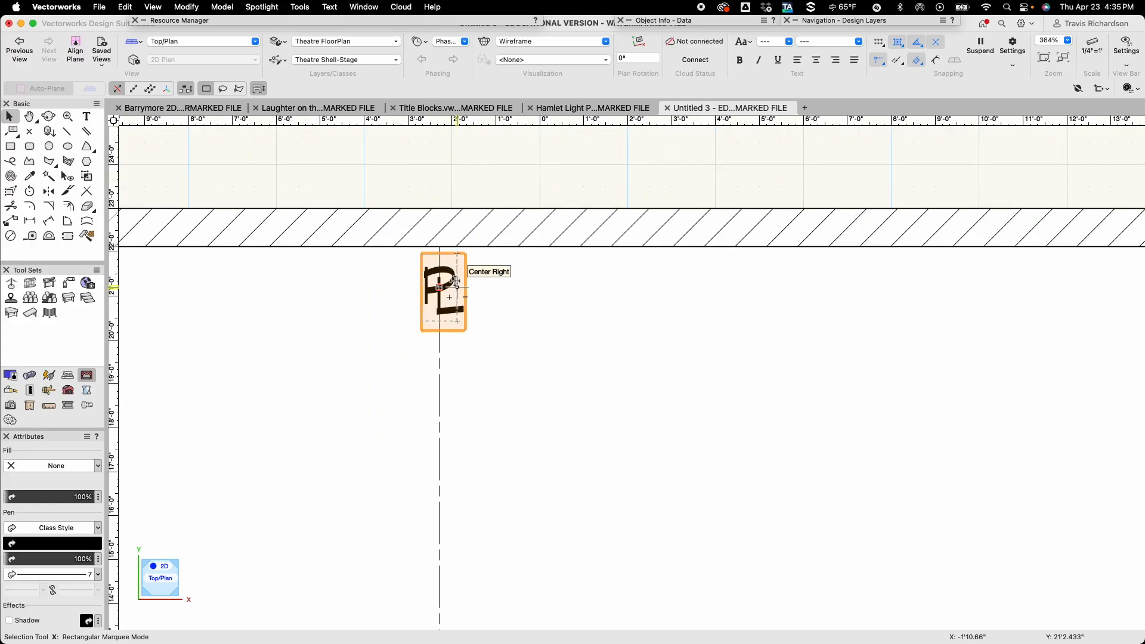
Edit the copied group on the centre line and replace its letter P with C.
double_click(445, 285)
left_click(531, 298)
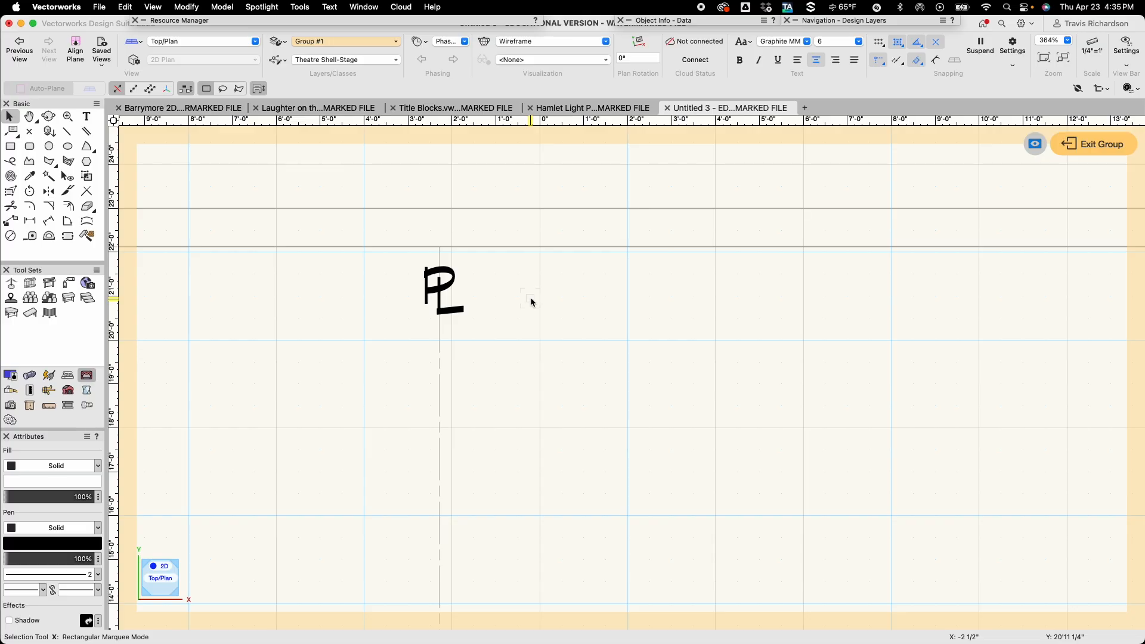
left_click(423, 288)
double_click(422, 289)
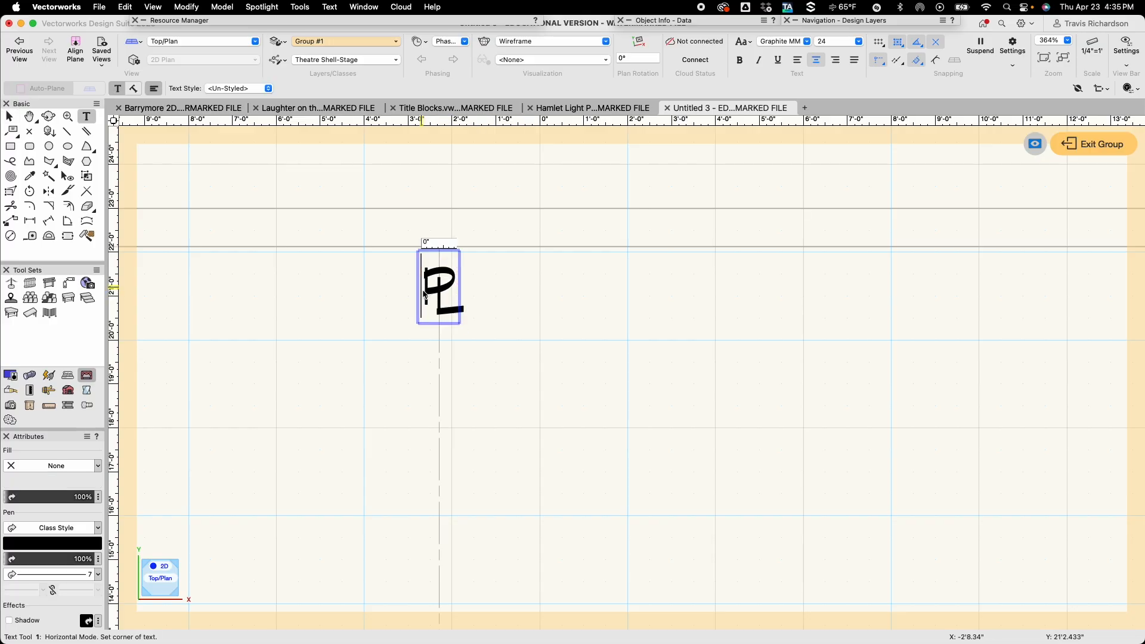
key("Caps_Lock")
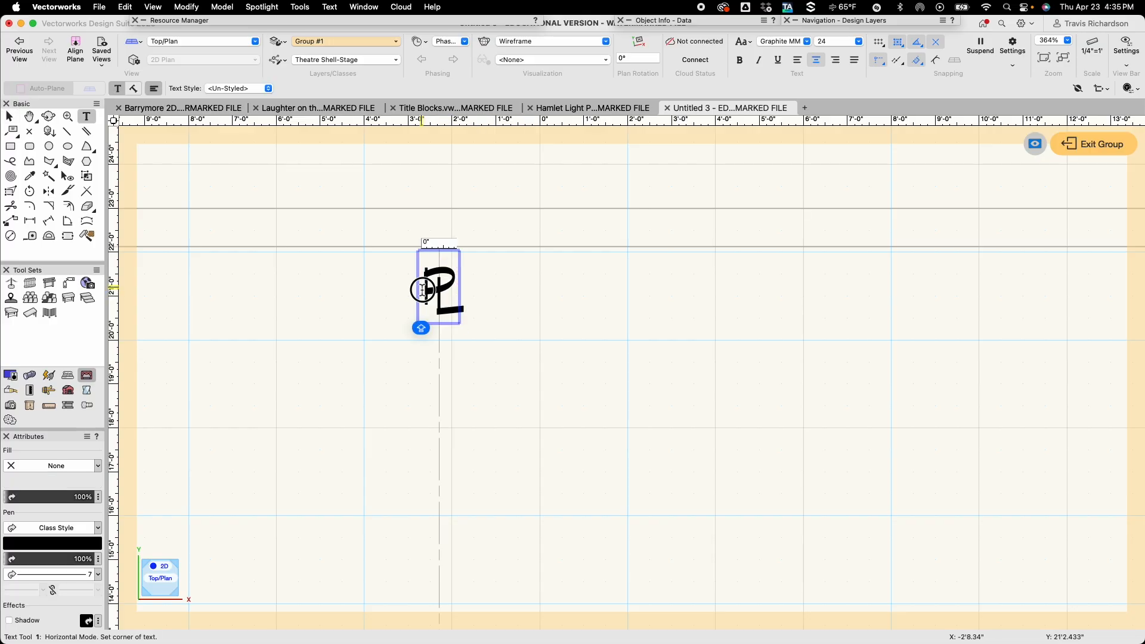
left_click_drag(422, 288, 441, 291)
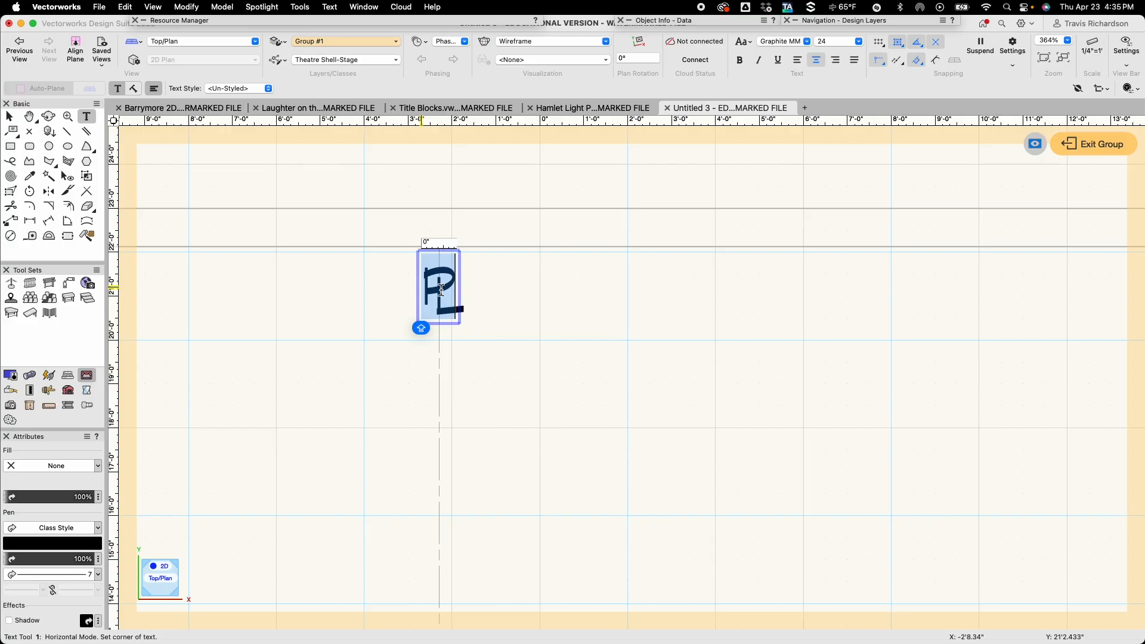
type("C")
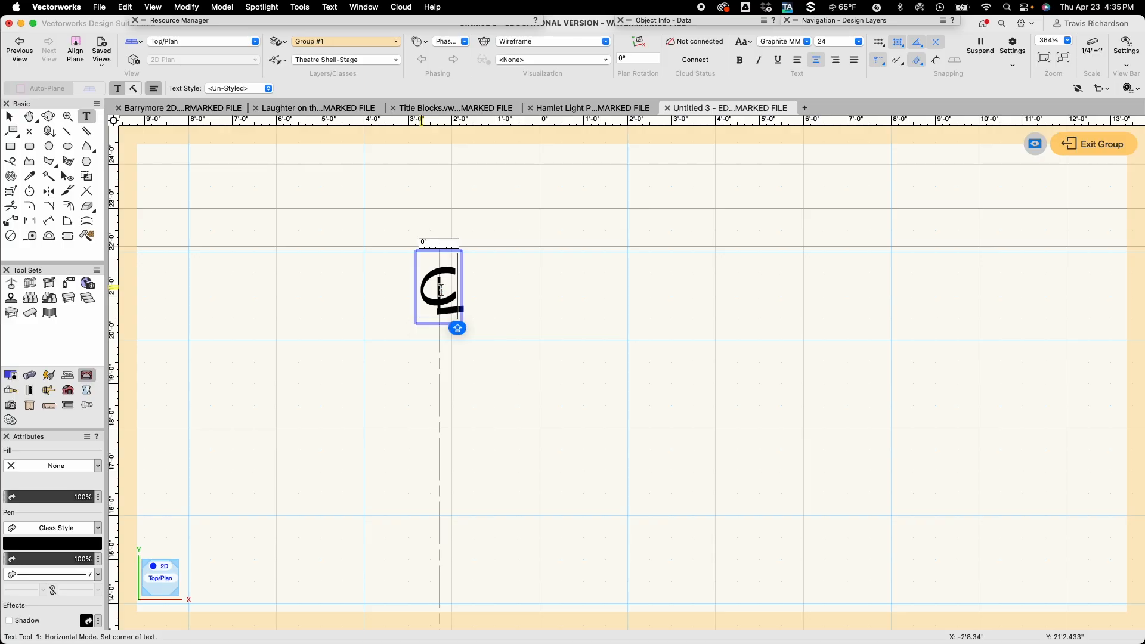
key("Escape")
key("x")
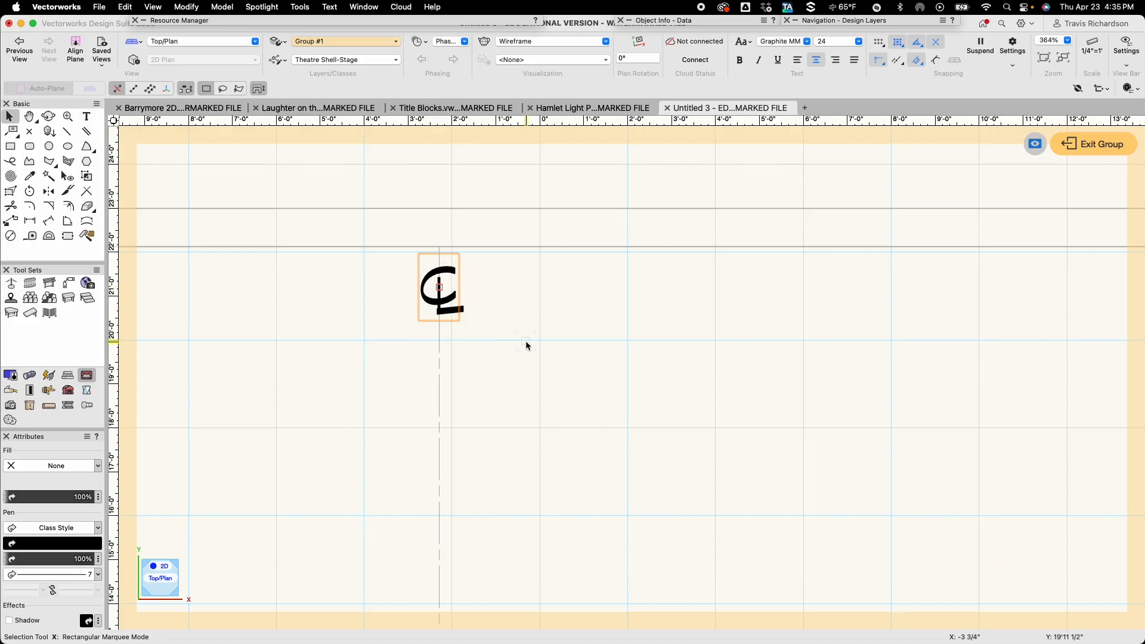
left_click(525, 341)
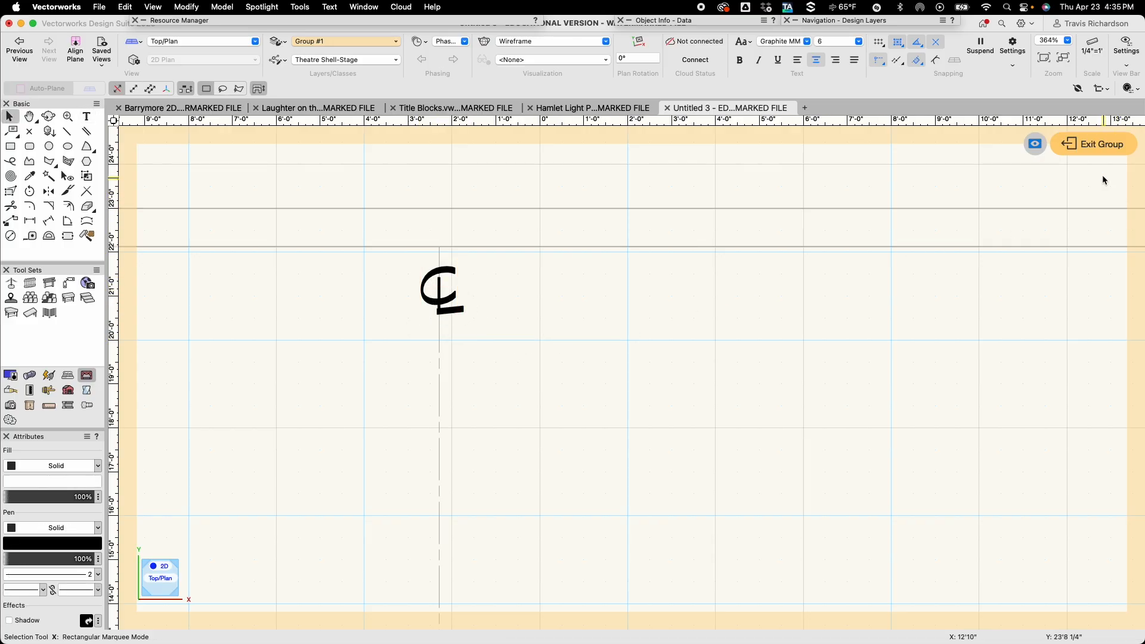
Exit the group and deselect the CL symbol on the centre line.
left_click(1095, 144)
scroll(610, 383, "down", 2)
scroll(611, 383, "down", 5)
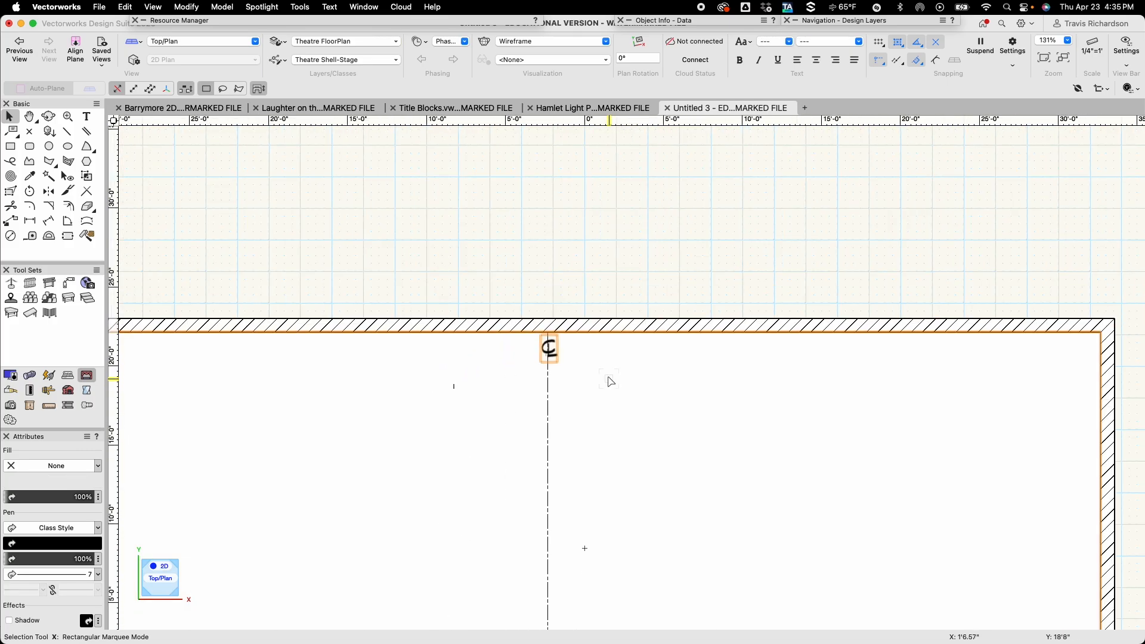
scroll(619, 293, "down", 1)
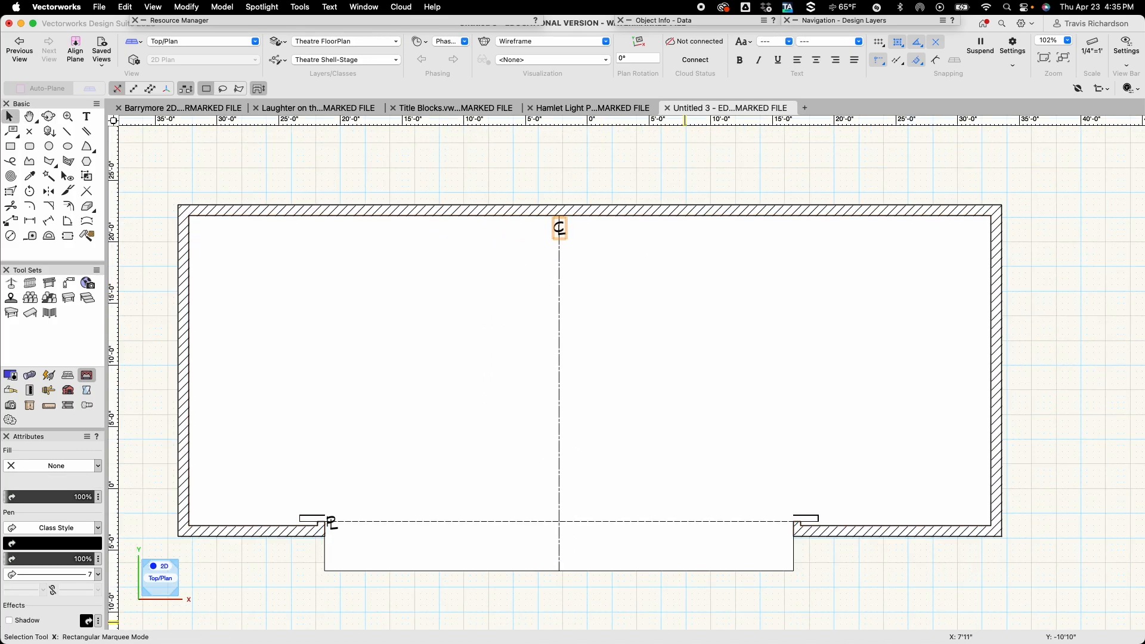
left_click(733, 593)
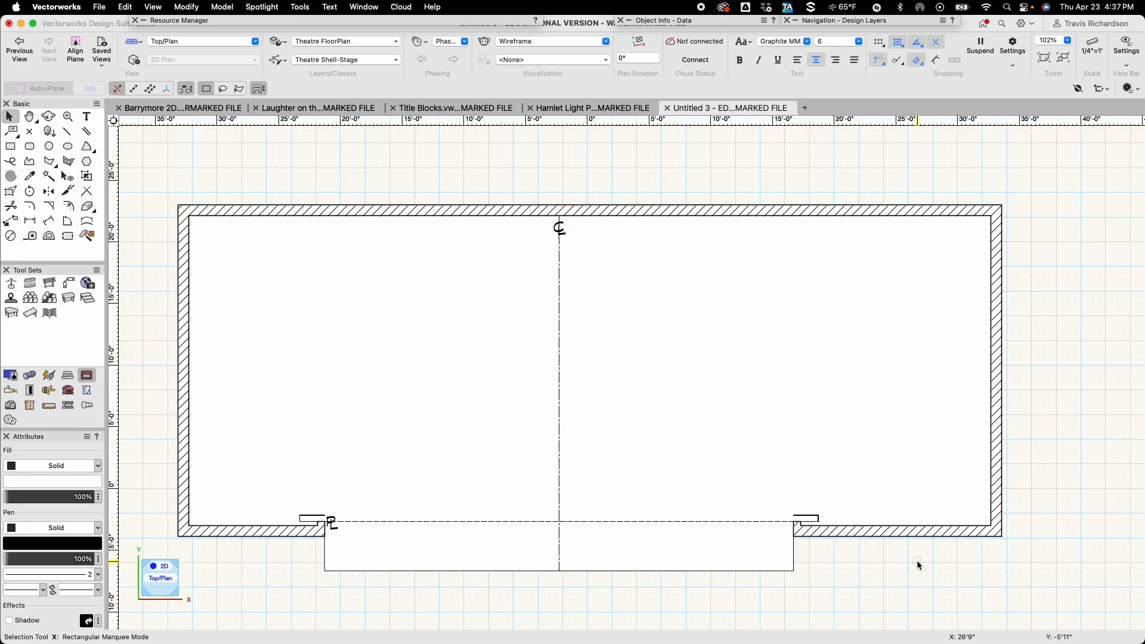
key("u")
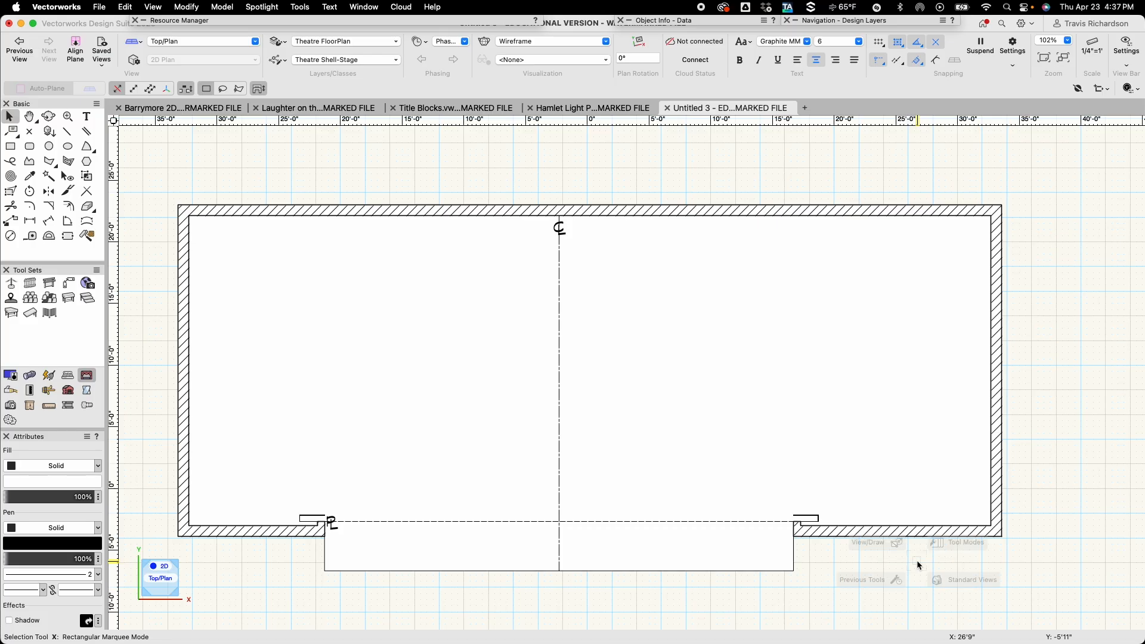
key("c")
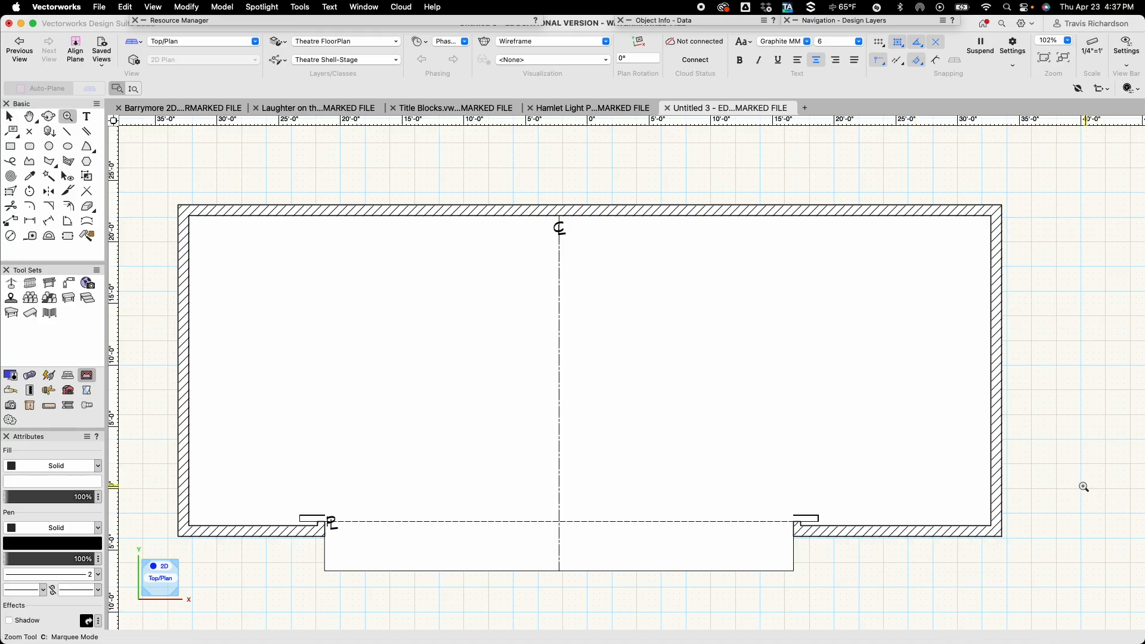
key("x")
left_click(757, 355)
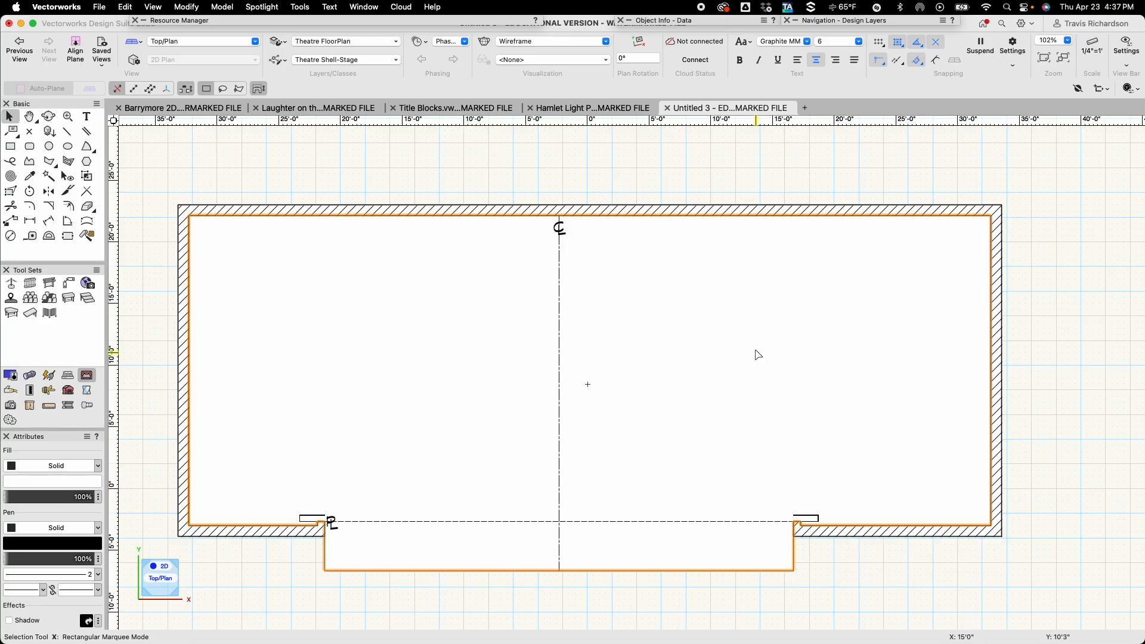
Create a new class named Theatre Shell-LS Sch.
left_click(277, 60)
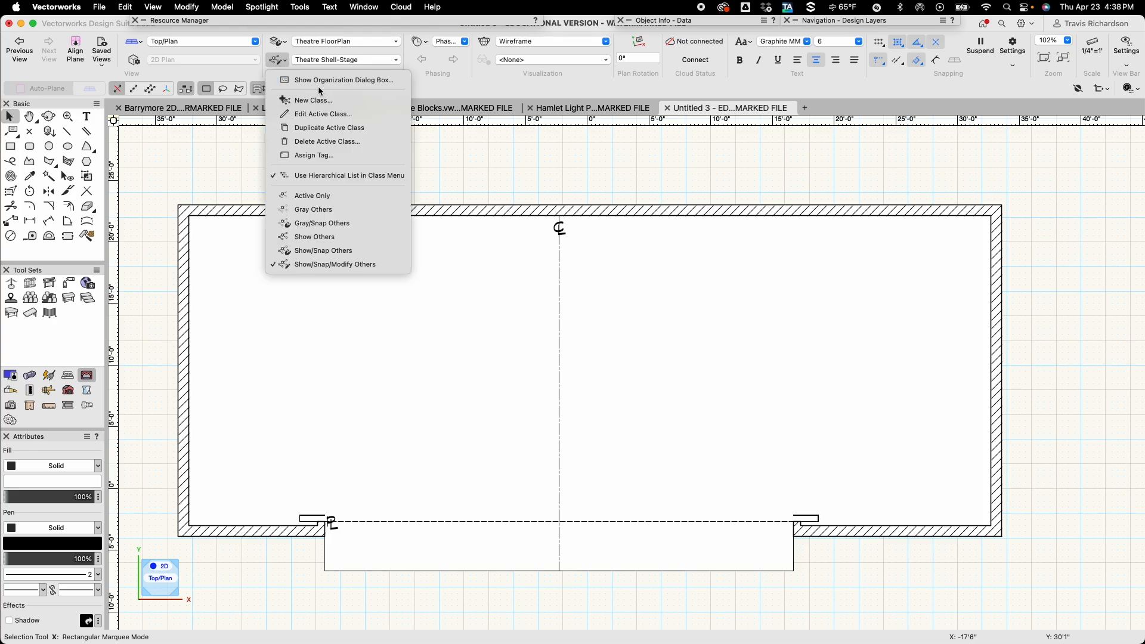
left_click(325, 83)
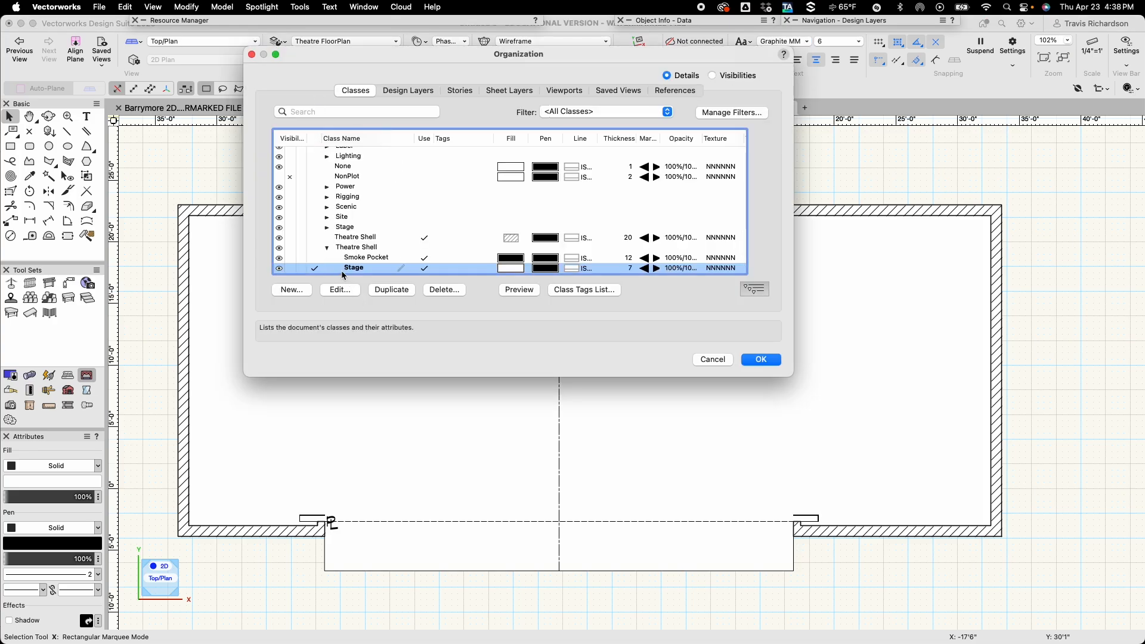
left_click(291, 290)
left_click(548, 118)
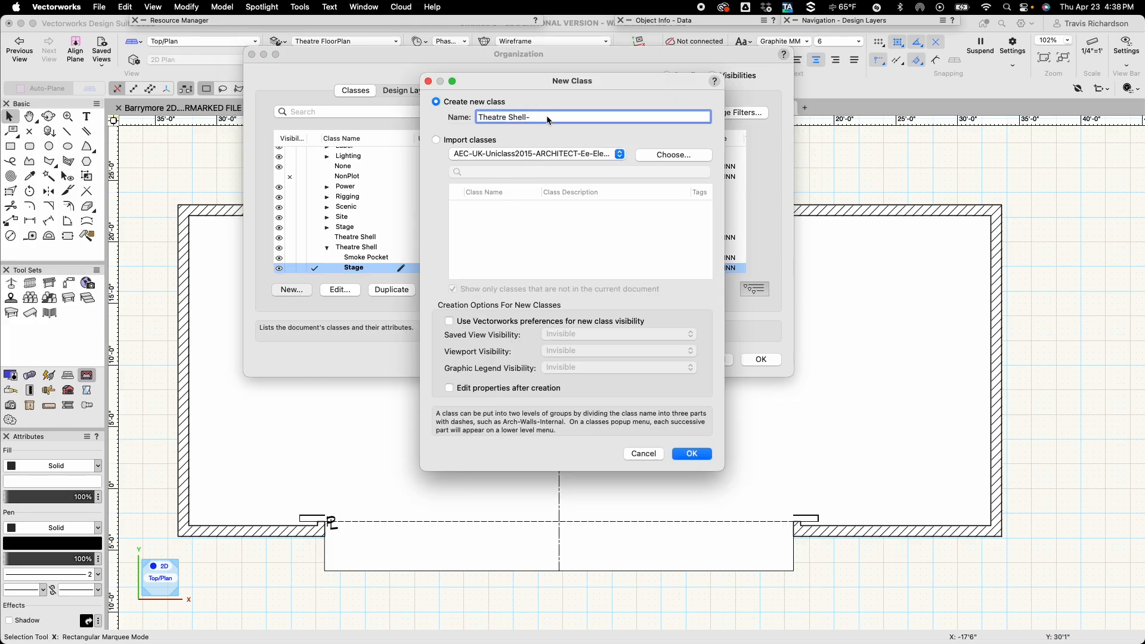
type("LS Sch")
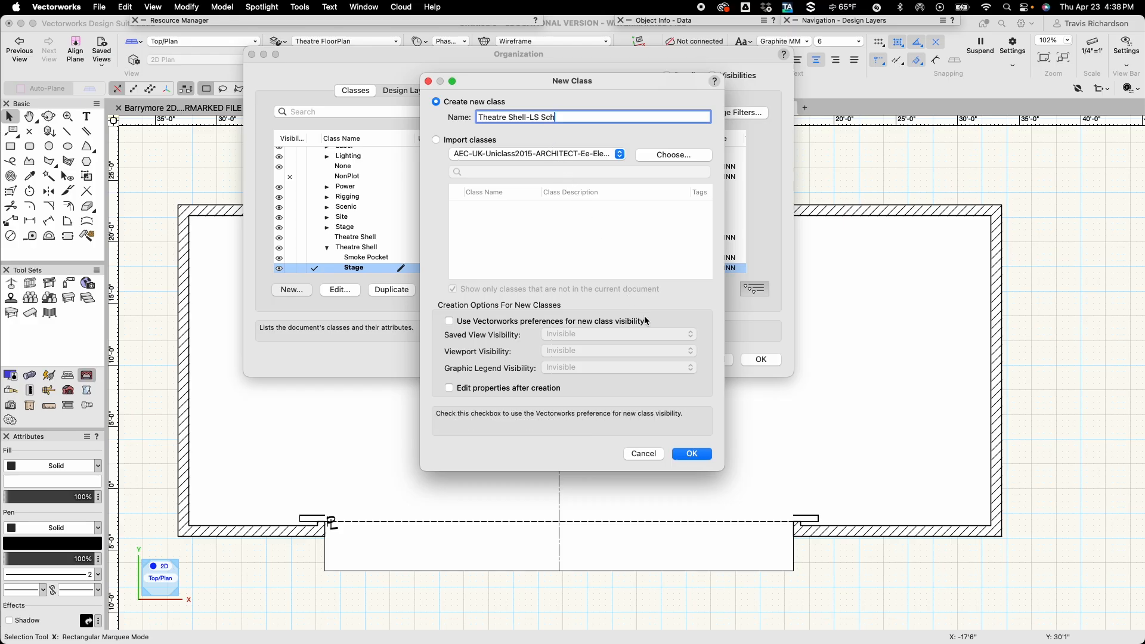
left_click(692, 455)
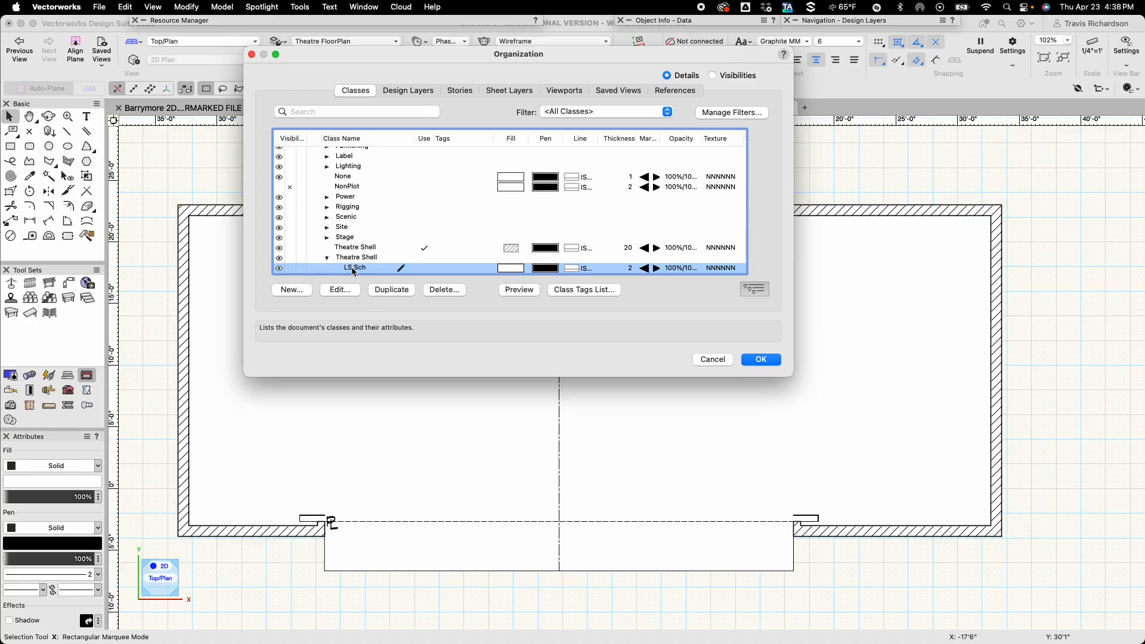
Make the LS Sch class active and set its graphic attributes to be used at creation with pen thickness 7.
left_click(312, 269)
scroll(319, 269, "down", 2)
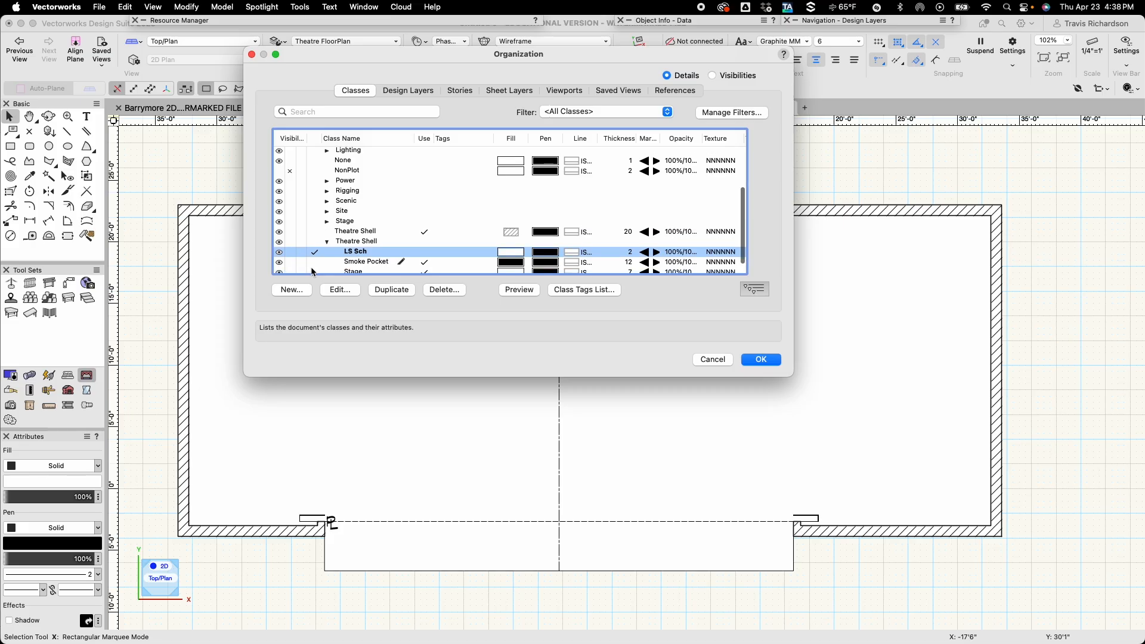
left_click(340, 290)
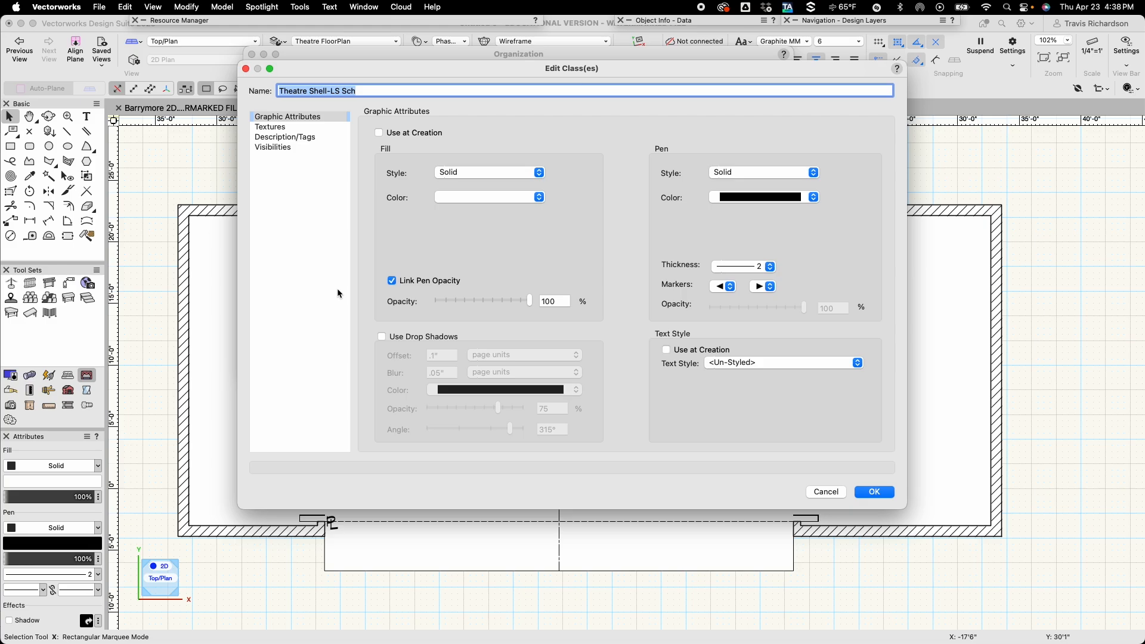
left_click(404, 134)
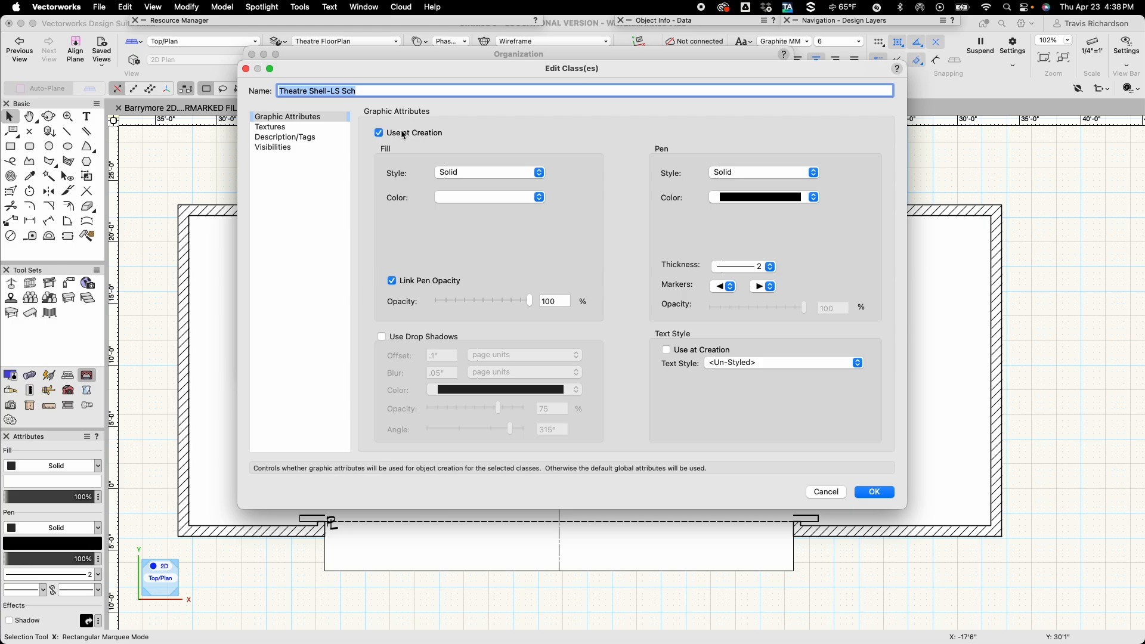
left_click(772, 267)
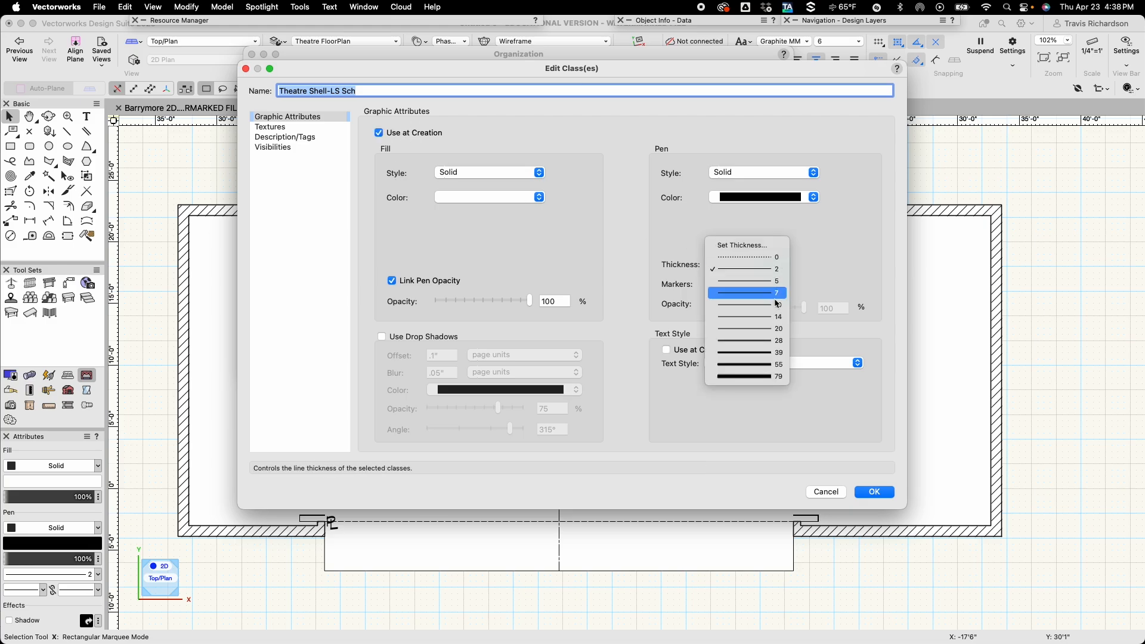
left_click(775, 294)
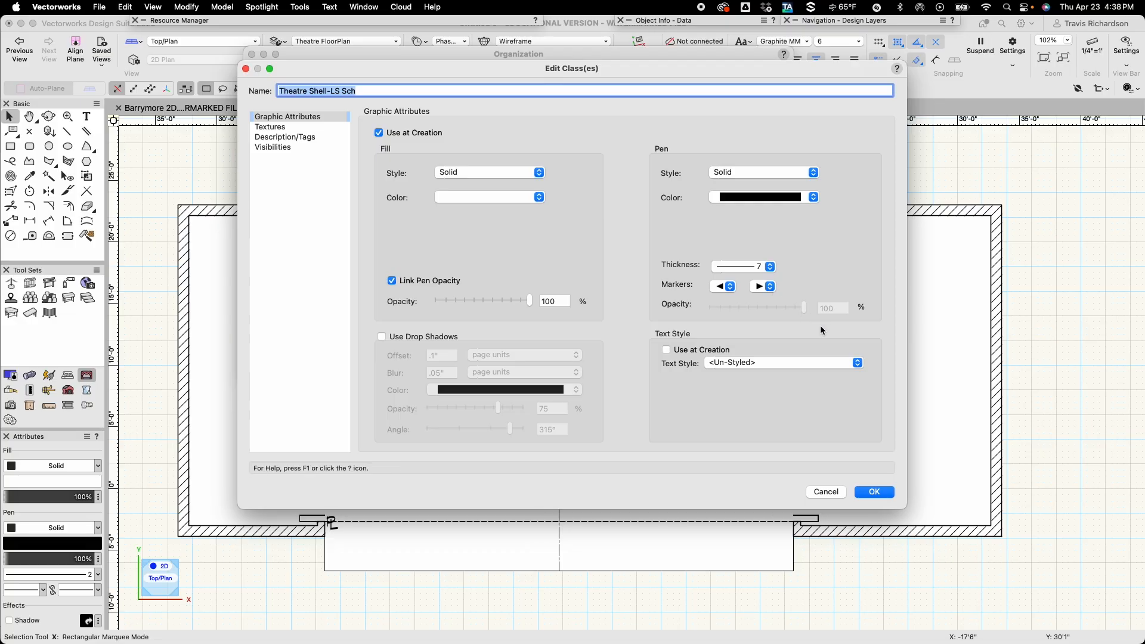
left_click(873, 493)
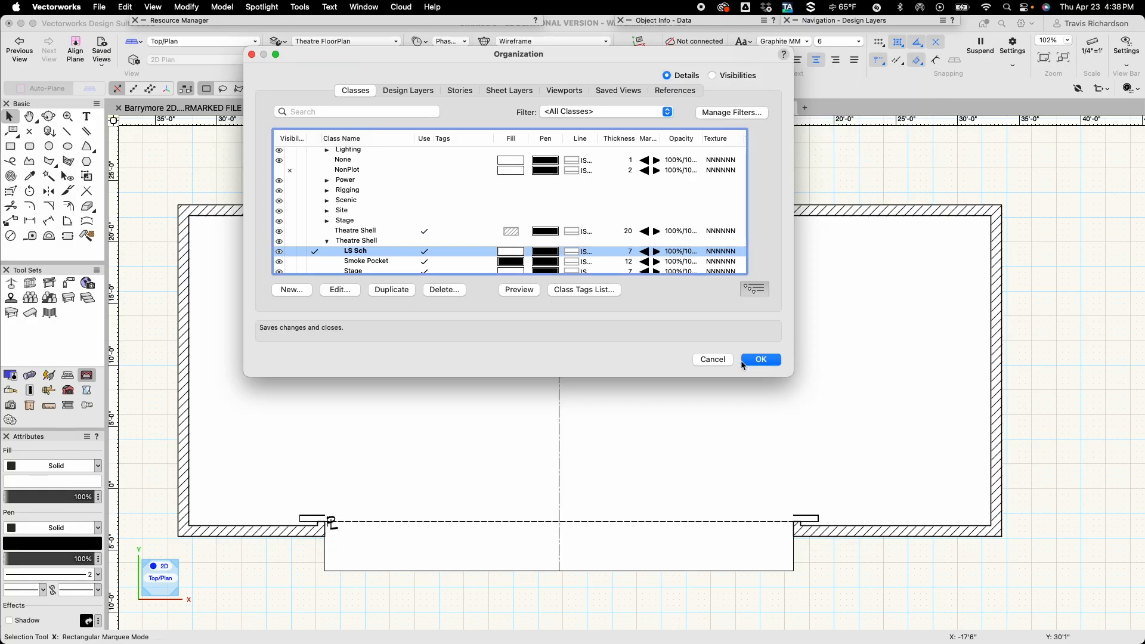
left_click(761, 361)
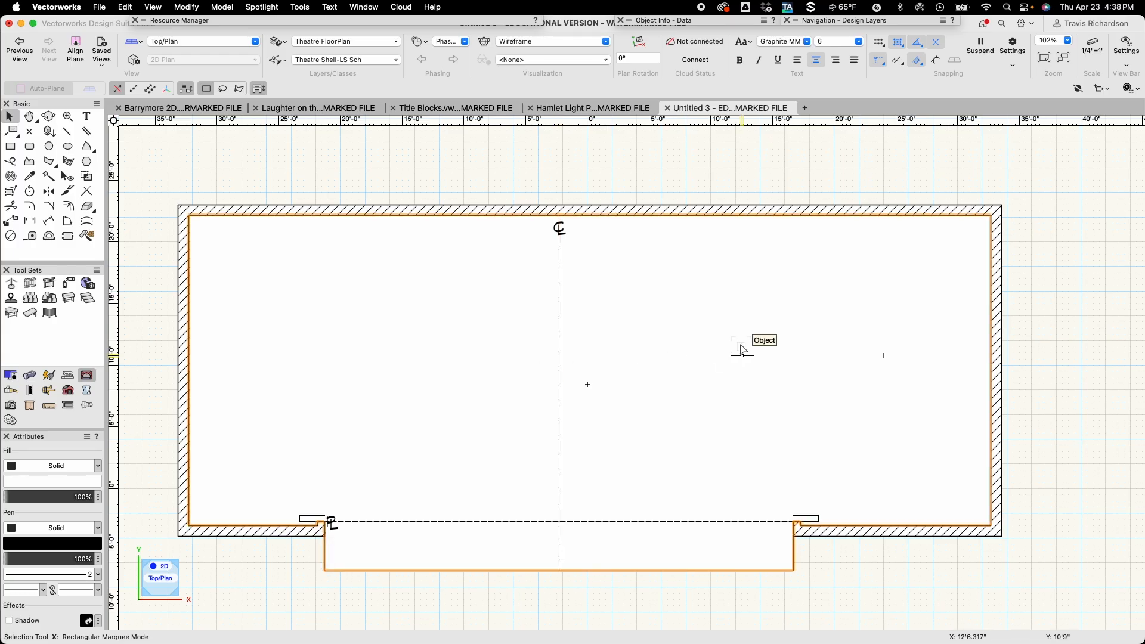
Draw a 1' by 6" rectangle in the empty area to the right of the theatre plan.
key("h")
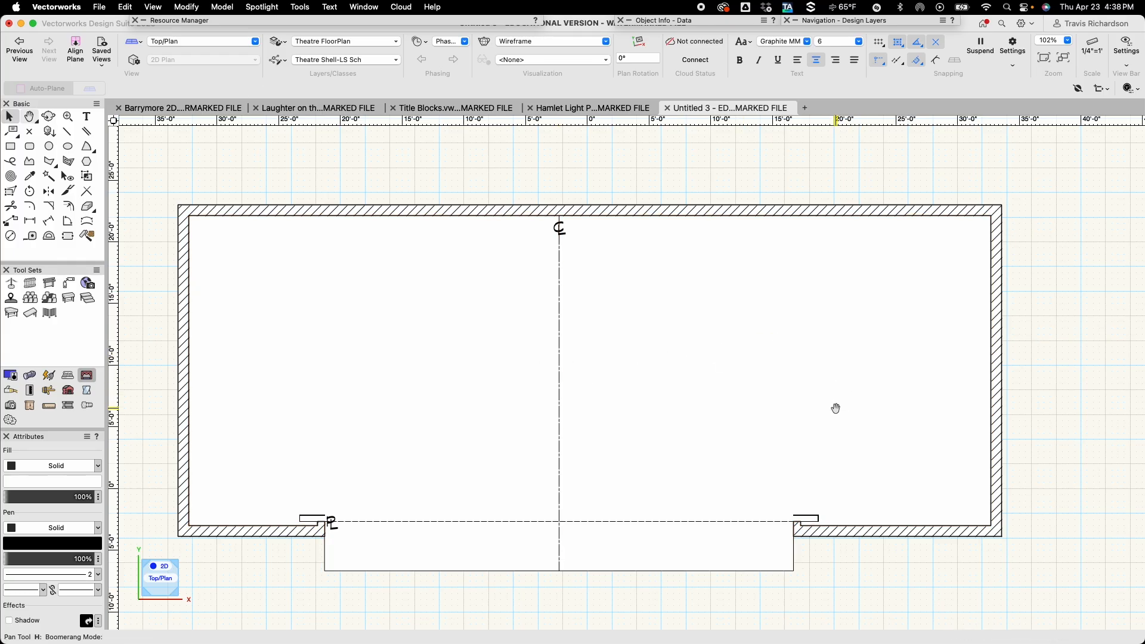
mouse_move(835, 408)
left_mouse_down()
mouse_move(572, 324)
mouse_move(391, 323)
left_mouse_up()
left_click_drag(752, 356, 575, 355)
key("x")
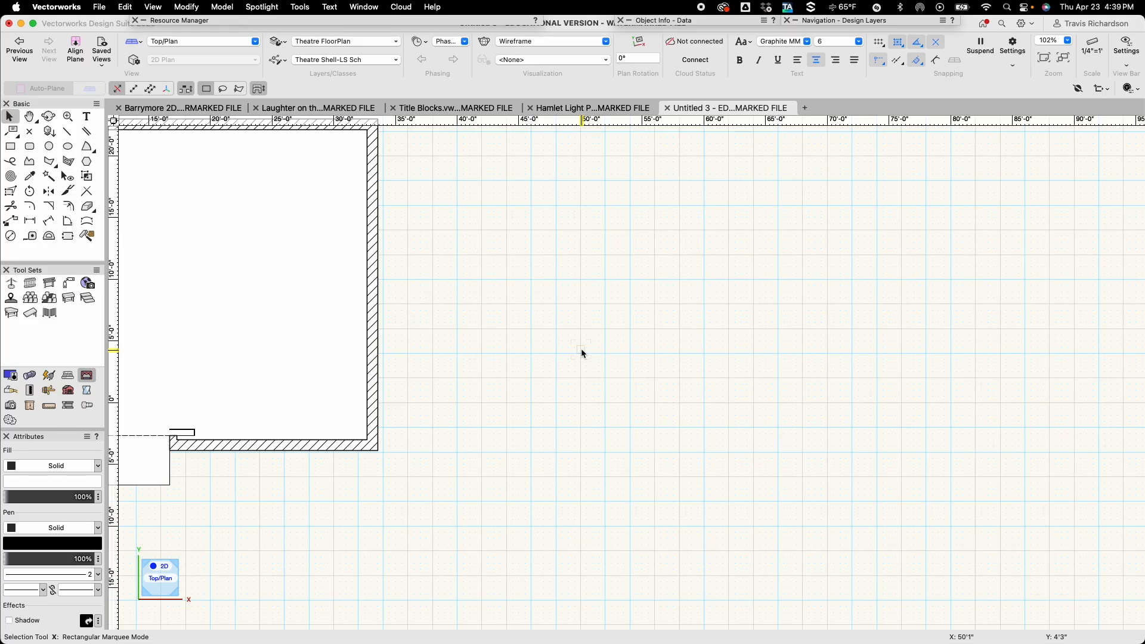
key("space")
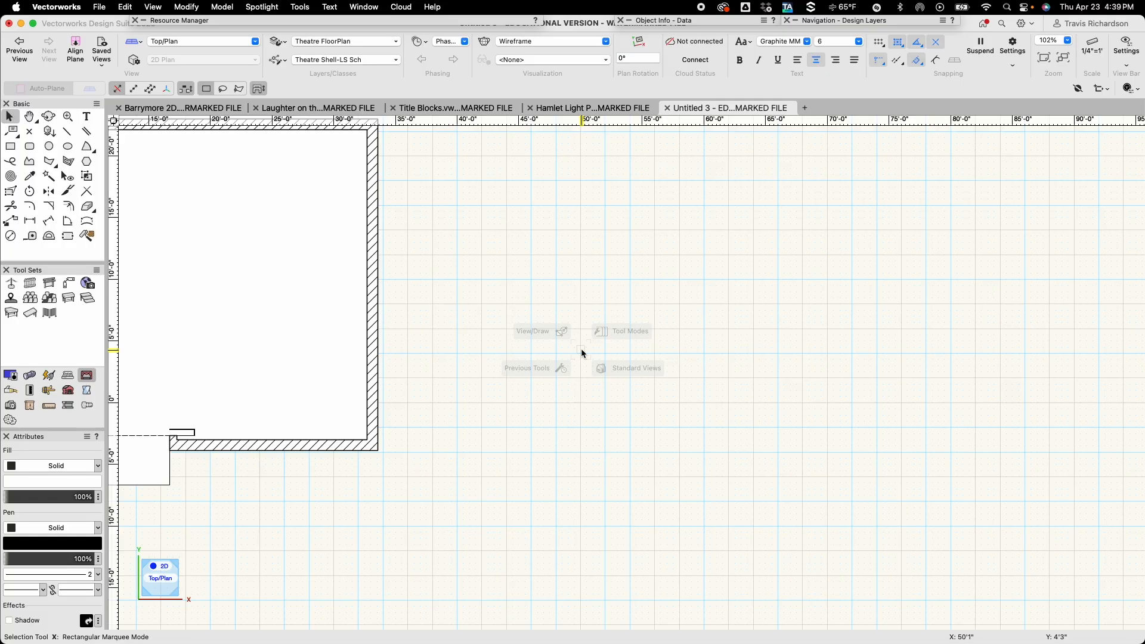
key("4")
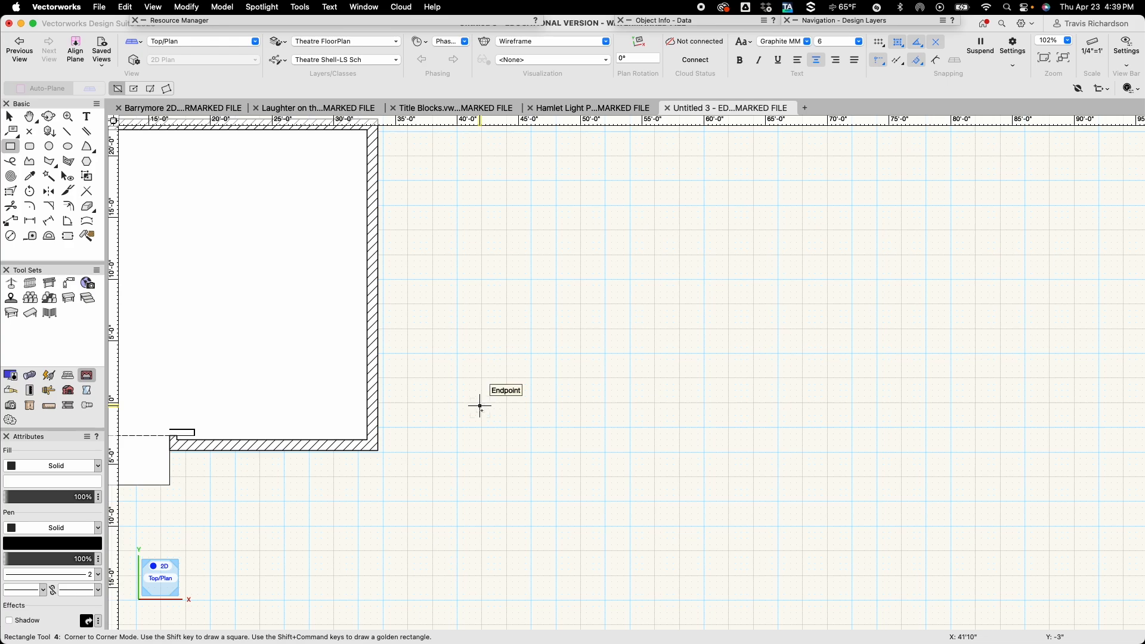
left_click(479, 406)
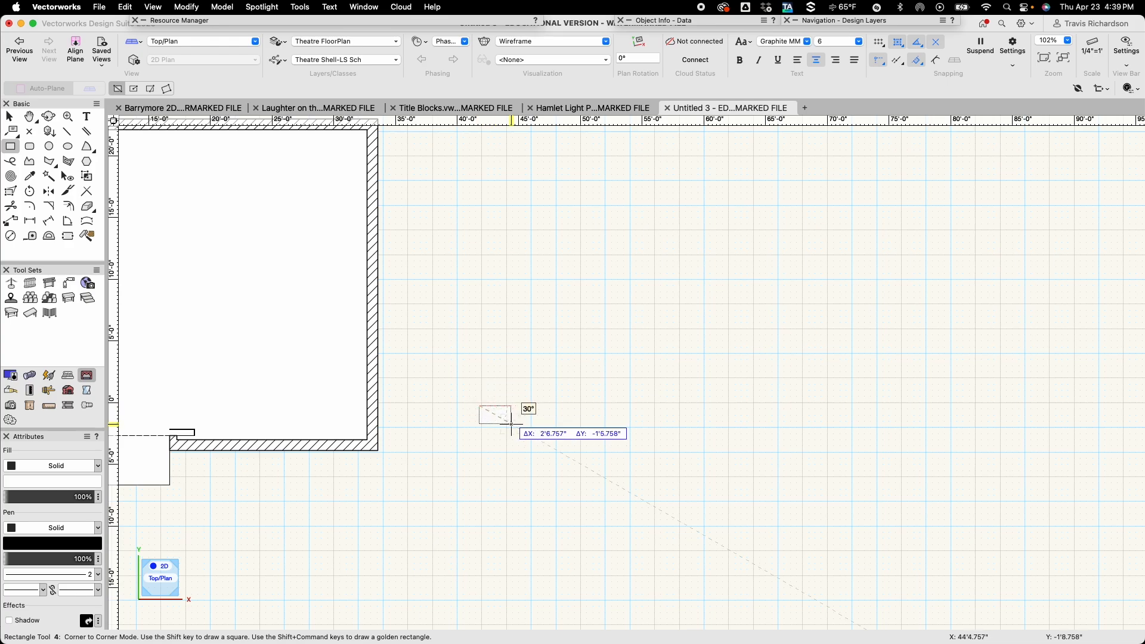
key("Tab")
type("1'")
key("Tab")
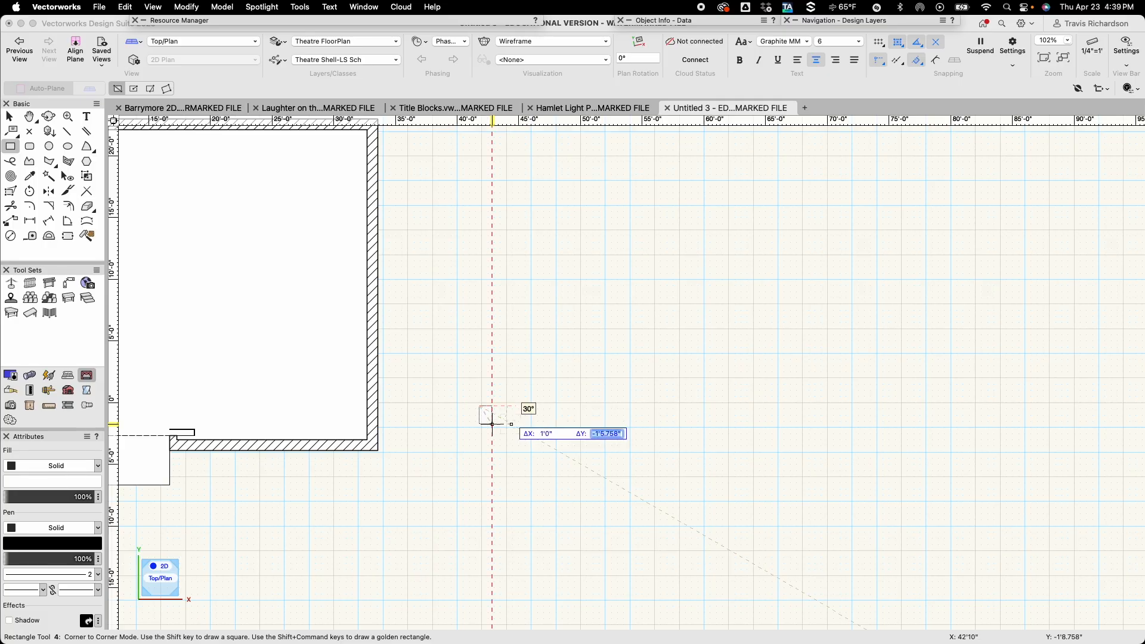
type("6")
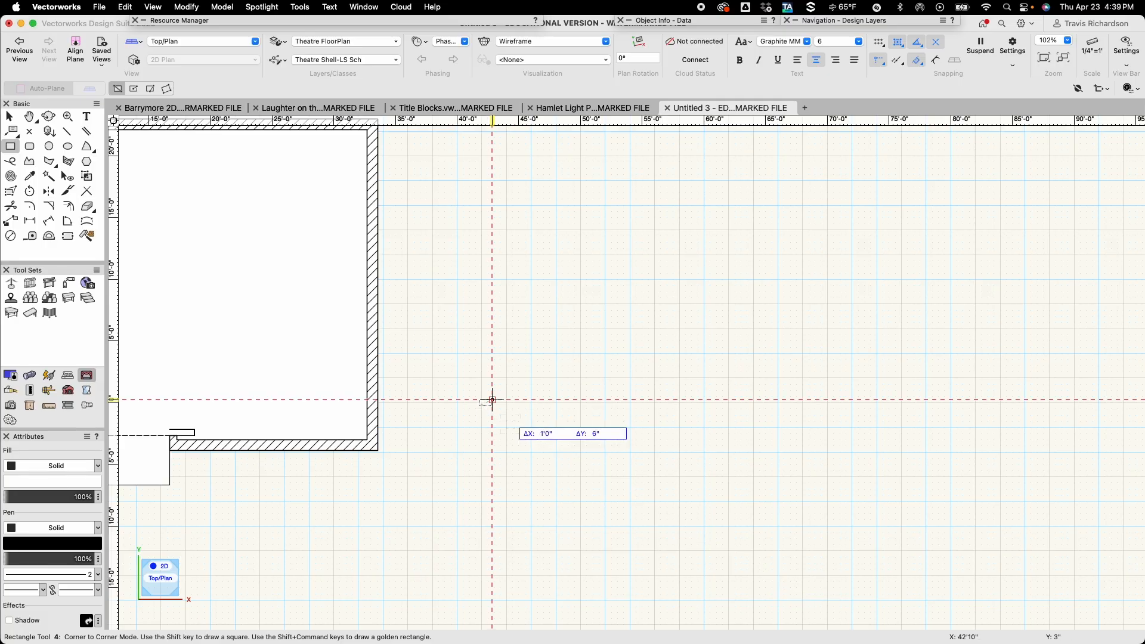
key("Return")
Draw a 1'6" by 6" rectangle starting from the lower right corner of the 1' rectangle.
scroll(511, 425, "up", 10)
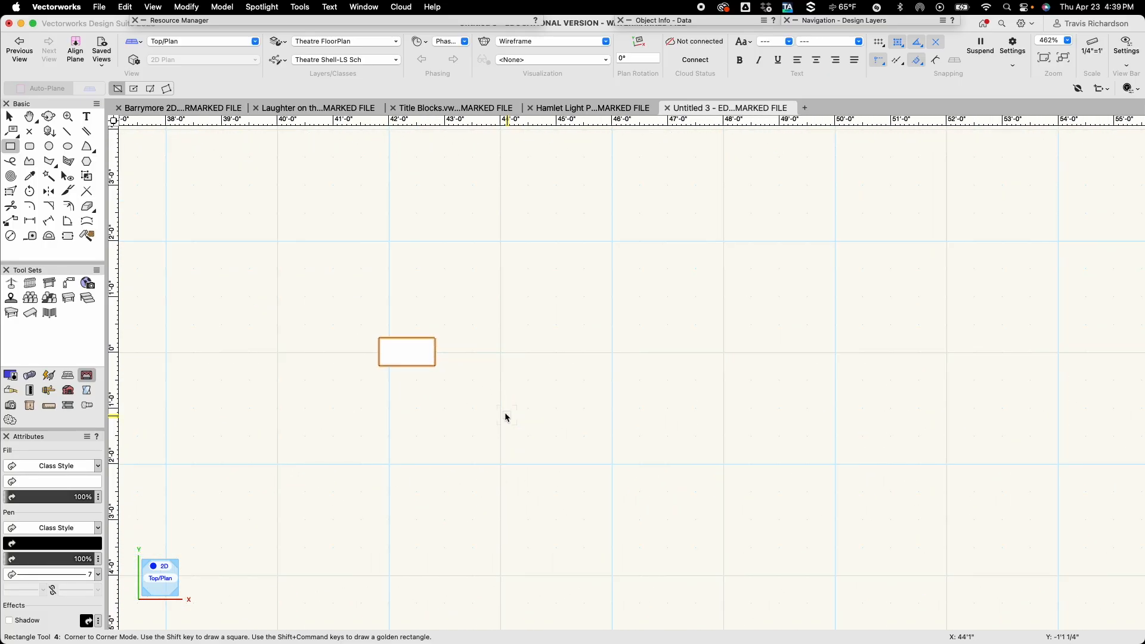
scroll(508, 416, "up", 2)
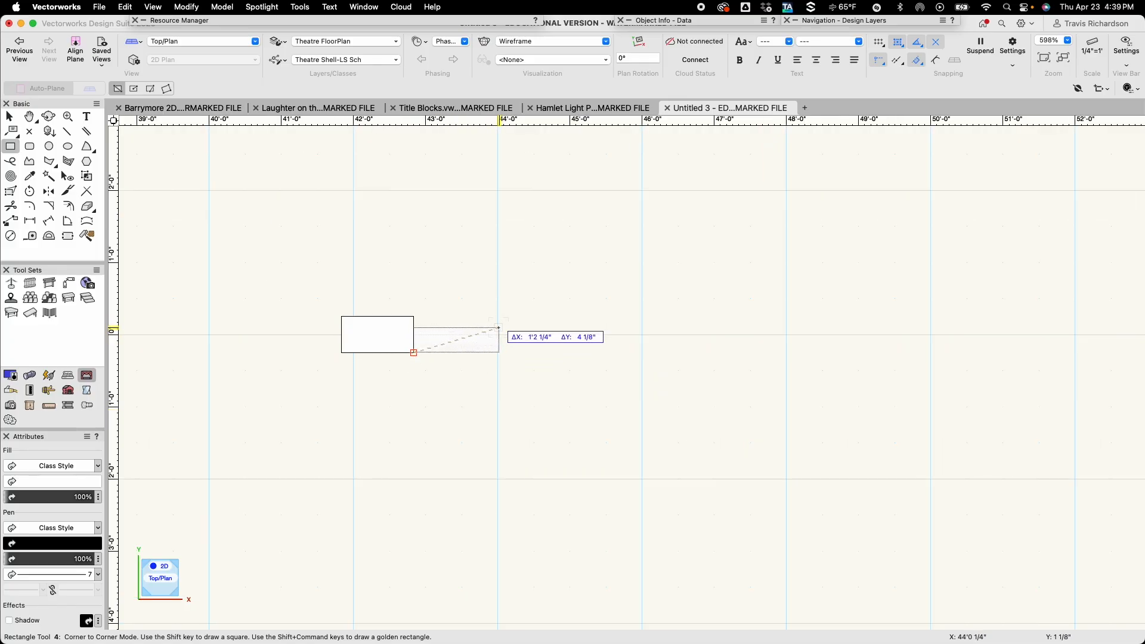
key("Tab")
type("1")
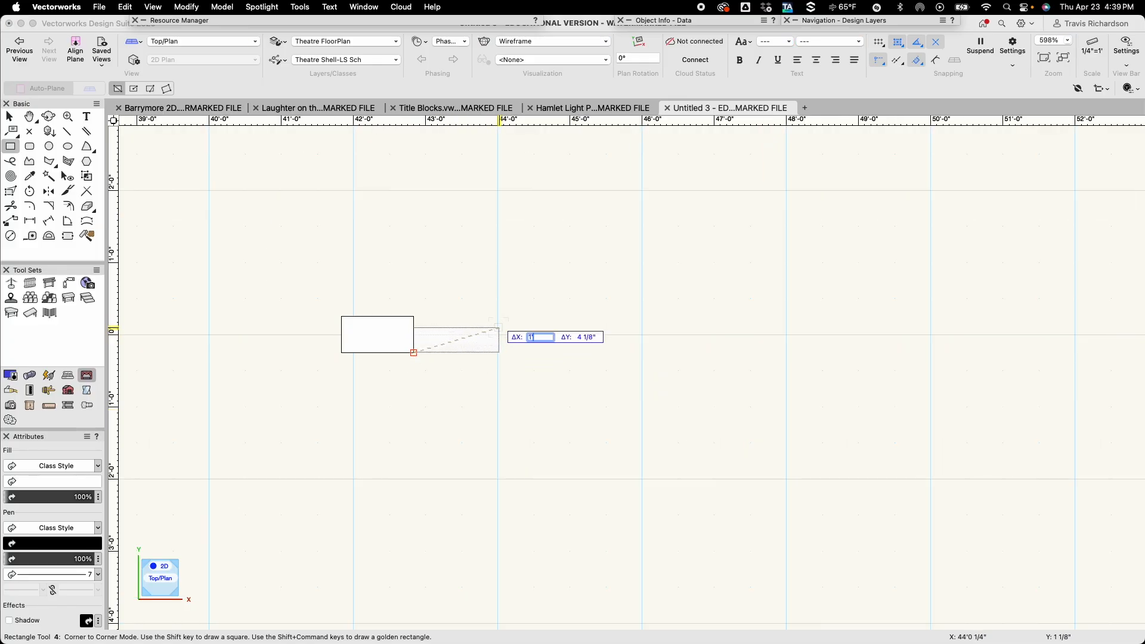
type("'6\"")
key("Tab")
type("6")
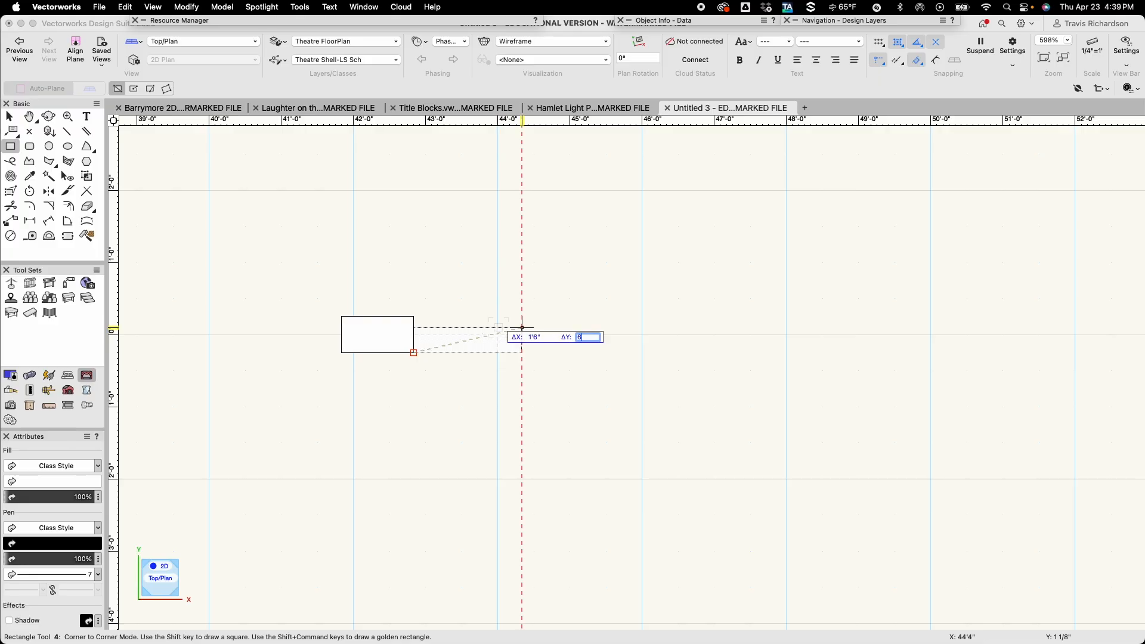
key("Tab")
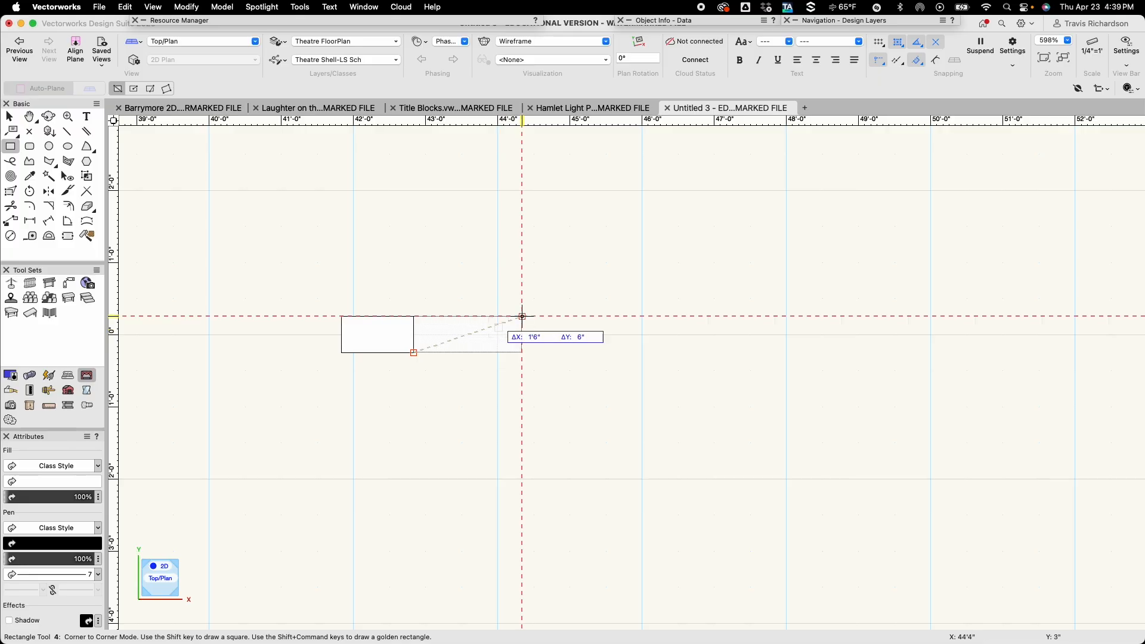
left_click(522, 316)
Add a 3' by 6" rectangle adjoining the right side of the 1'6" rectangle.
left_click(522, 353)
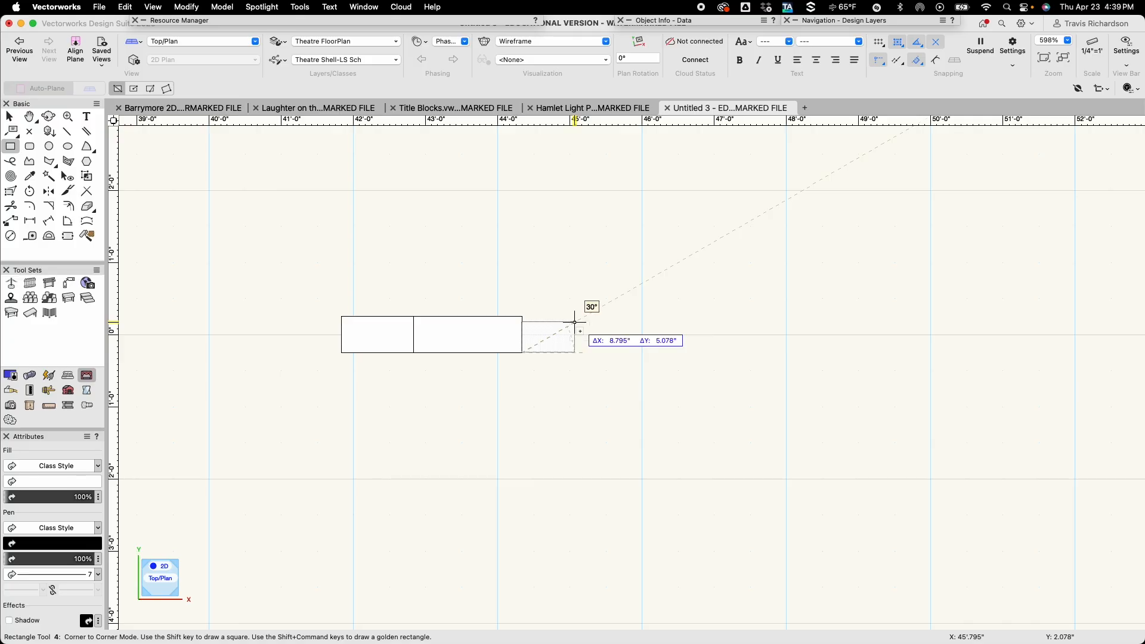
key("Tab")
type("3'")
key("Tab")
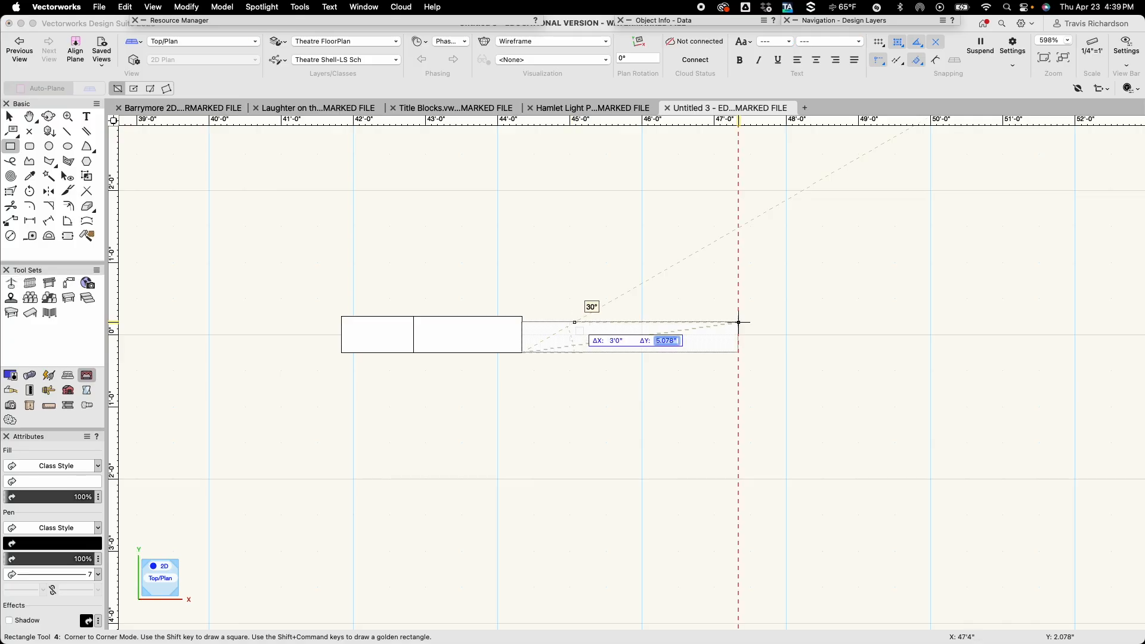
type("6\"")
key("Tab")
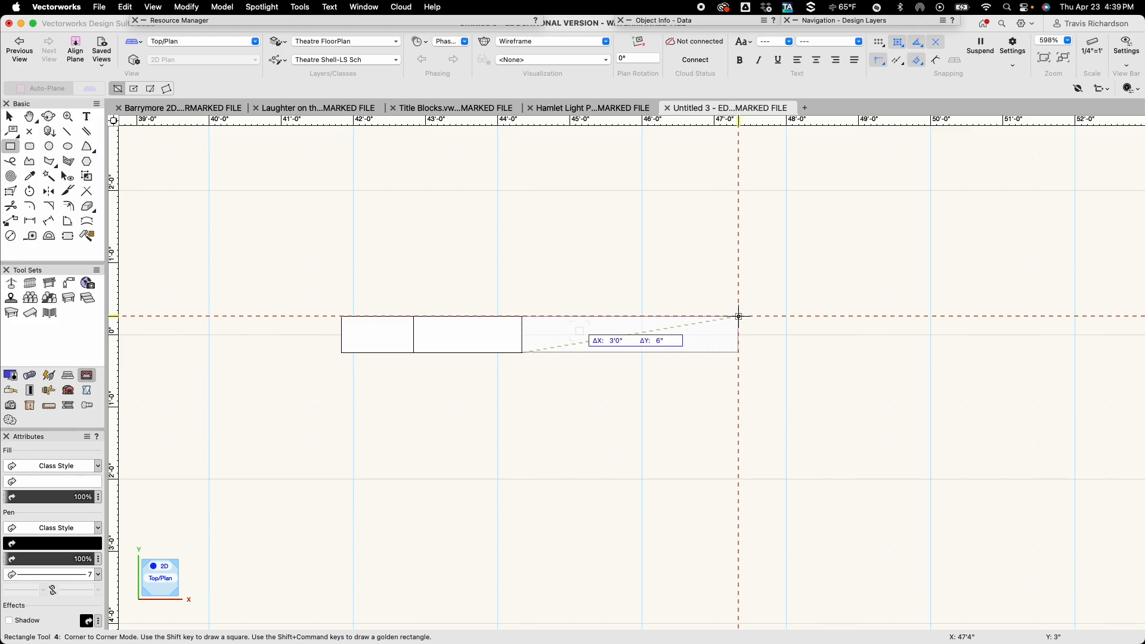
left_click(739, 316)
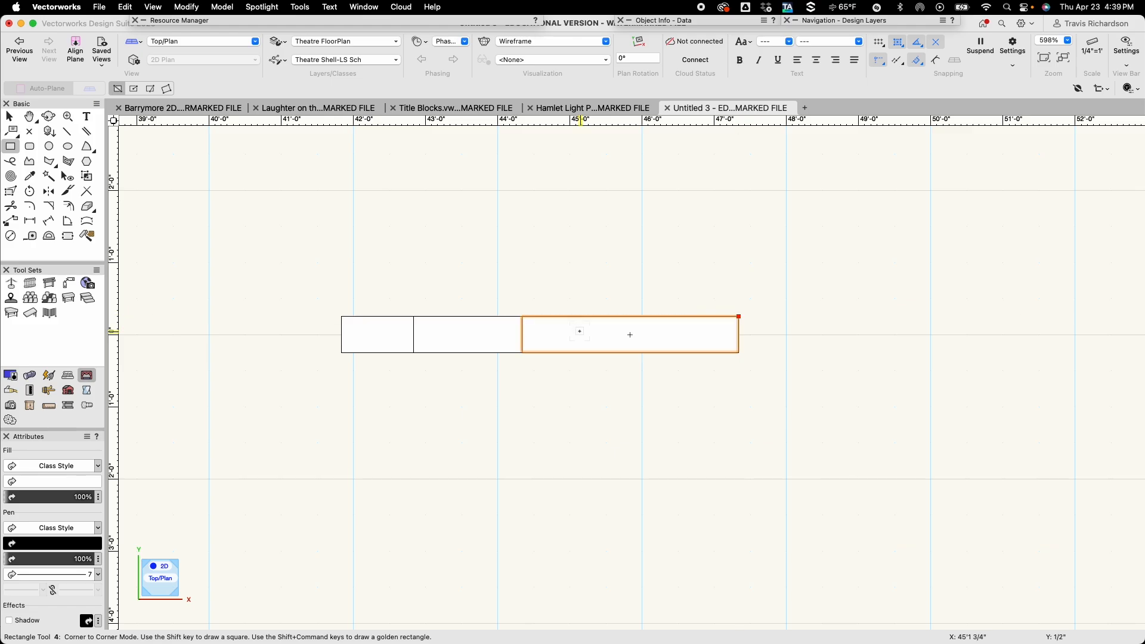
Add another 1'6" by 6" rectangle at the right end of the row, adjoining the 3' rectangle.
left_click(739, 352)
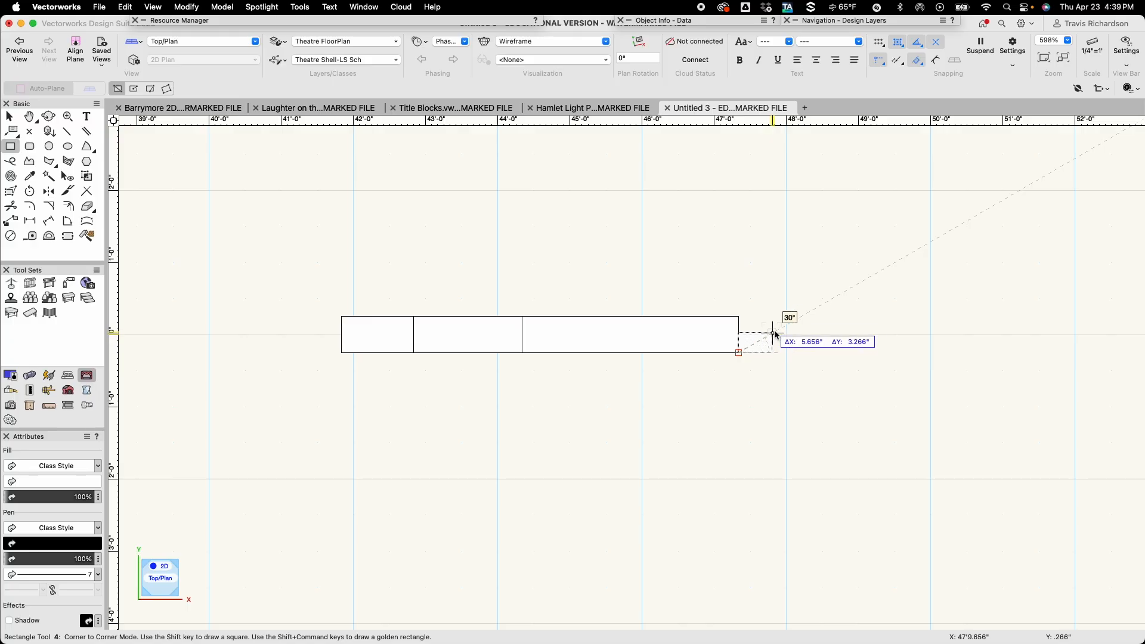
type("1'6")
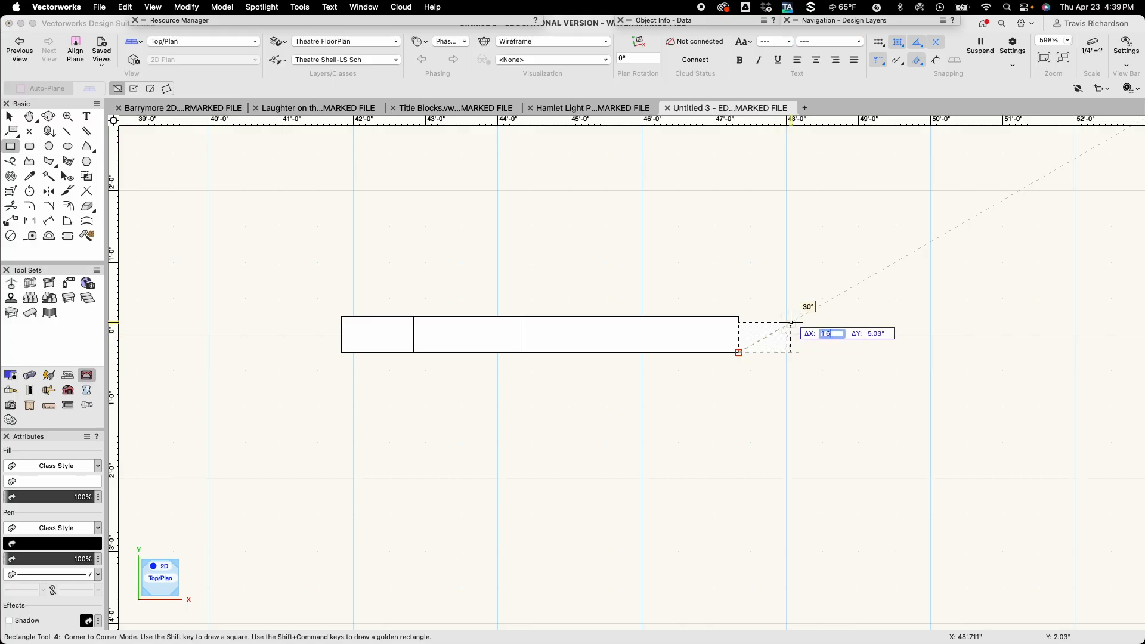
key("Tab")
type("6")
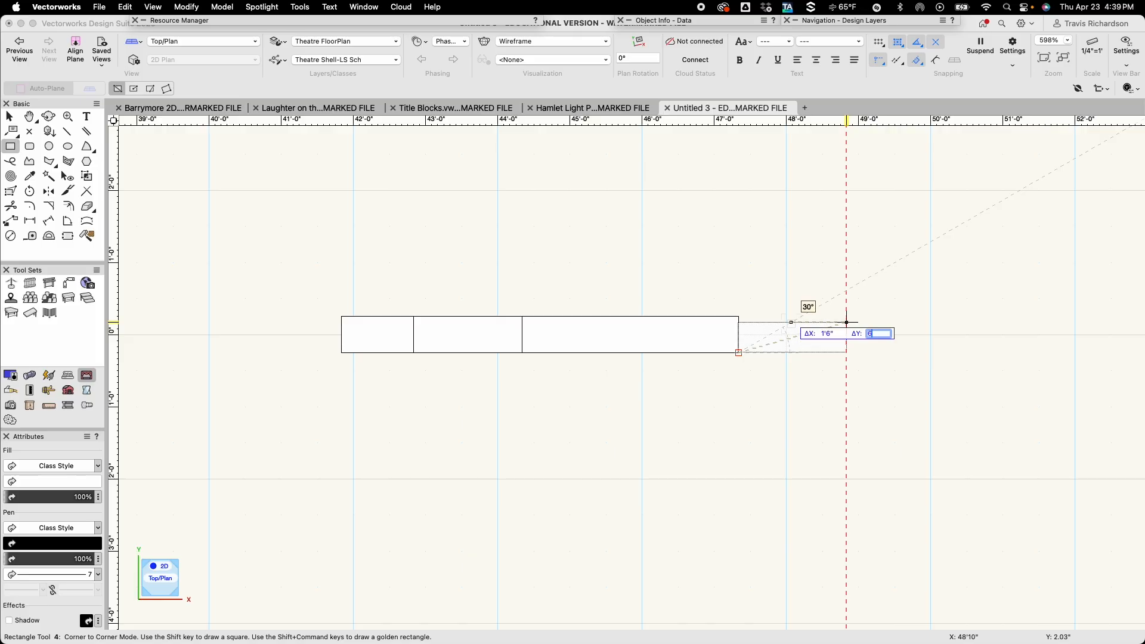
key("Tab")
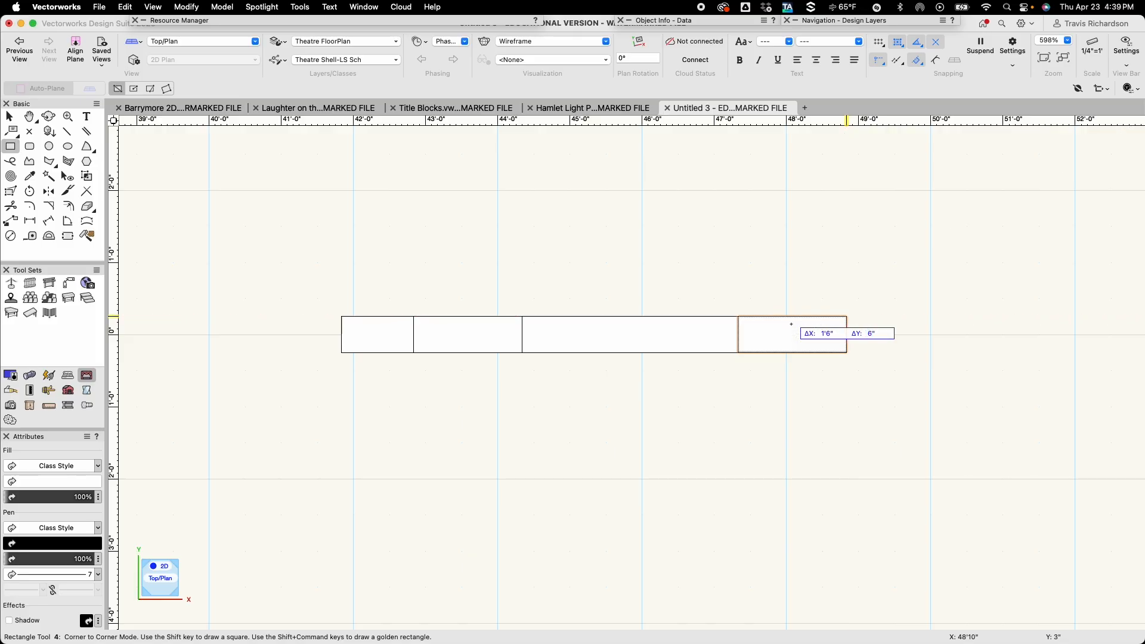
Finish the 1'6" by 6" rectangle at the right end of the row and clear the selection.
key("Return")
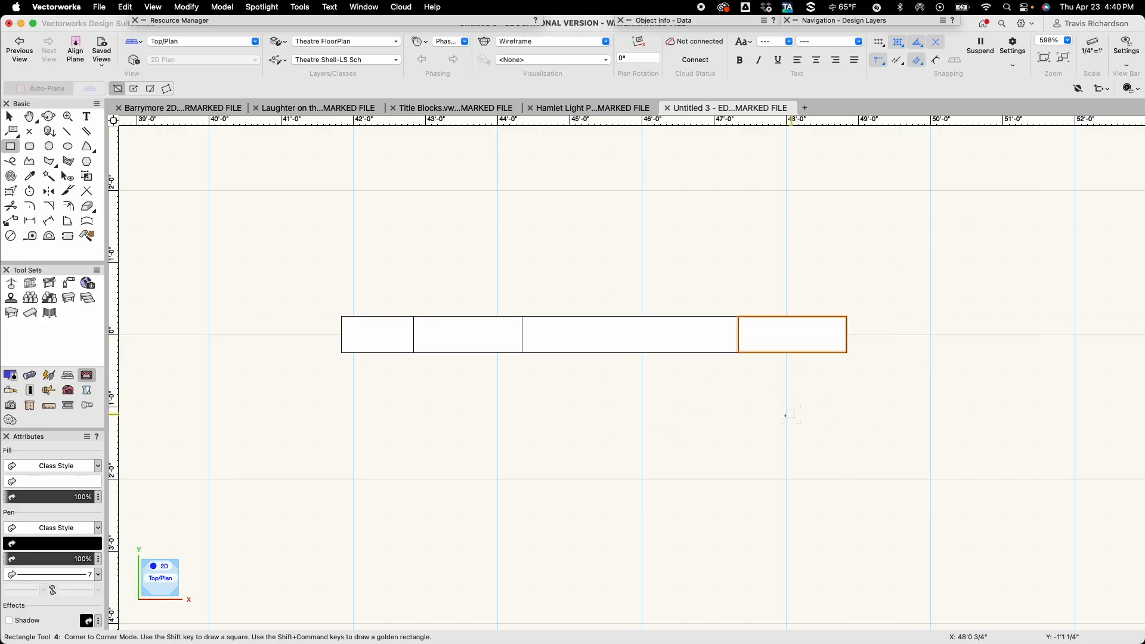
key("x")
key("x")
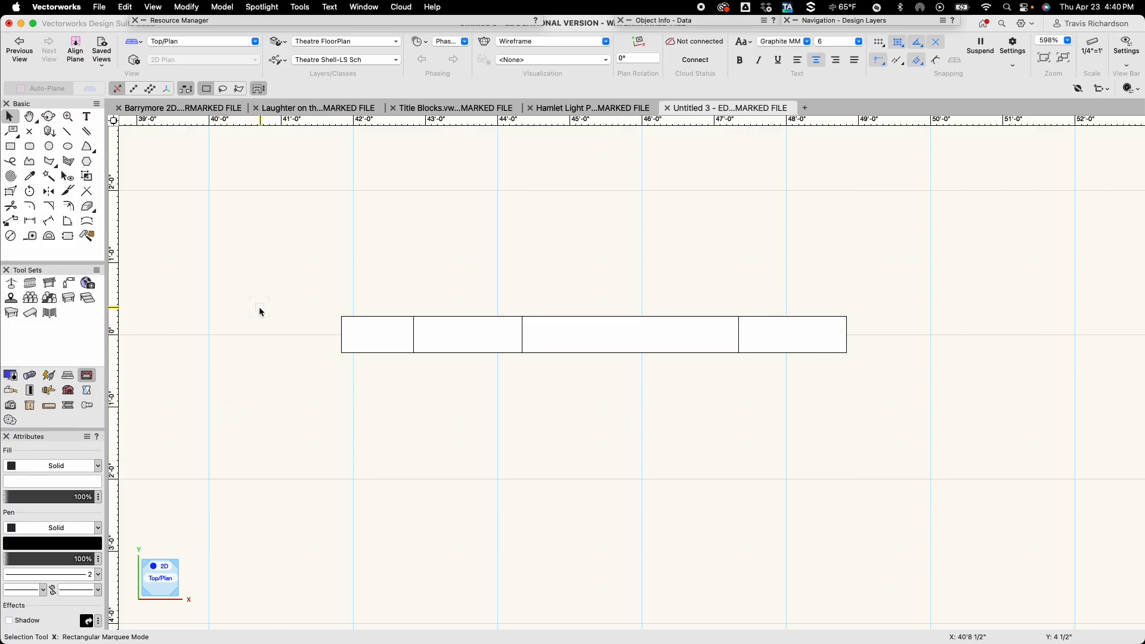
Draw a 6" horizontal line extending left from the middle of the first rectangle's left edge.
key("2")
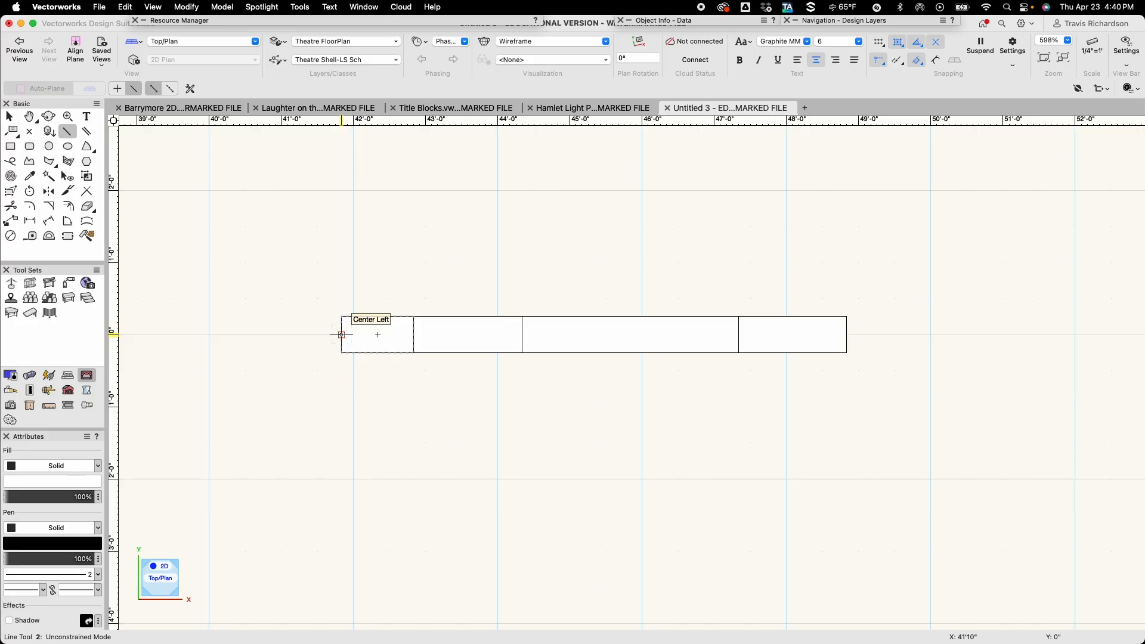
left_click(341, 335)
type("6")
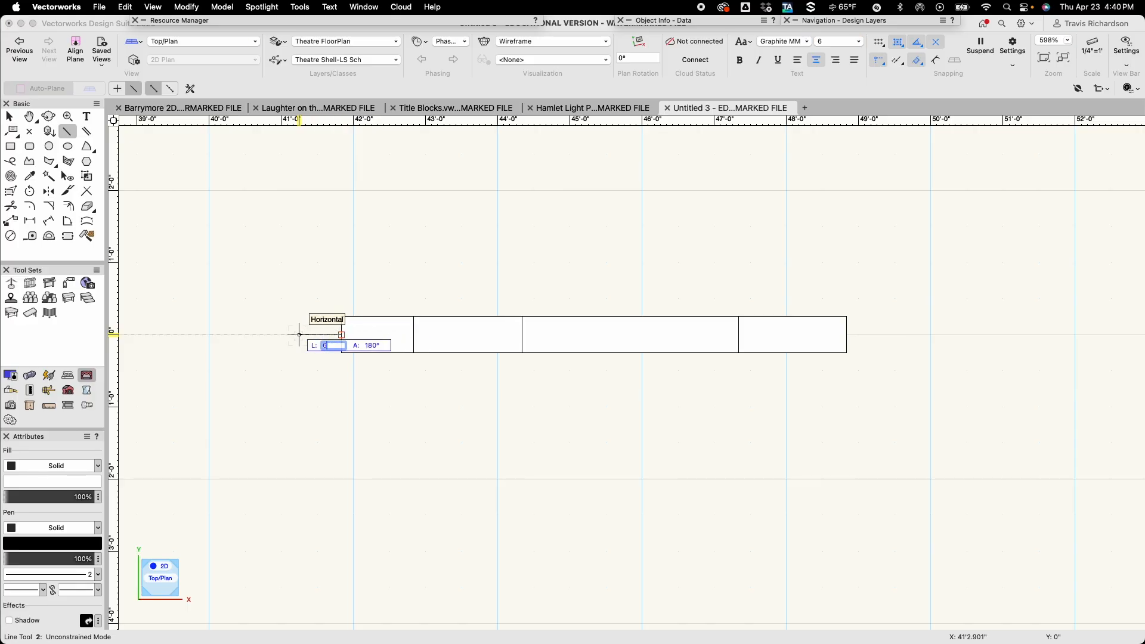
key("Tab")
key("Return")
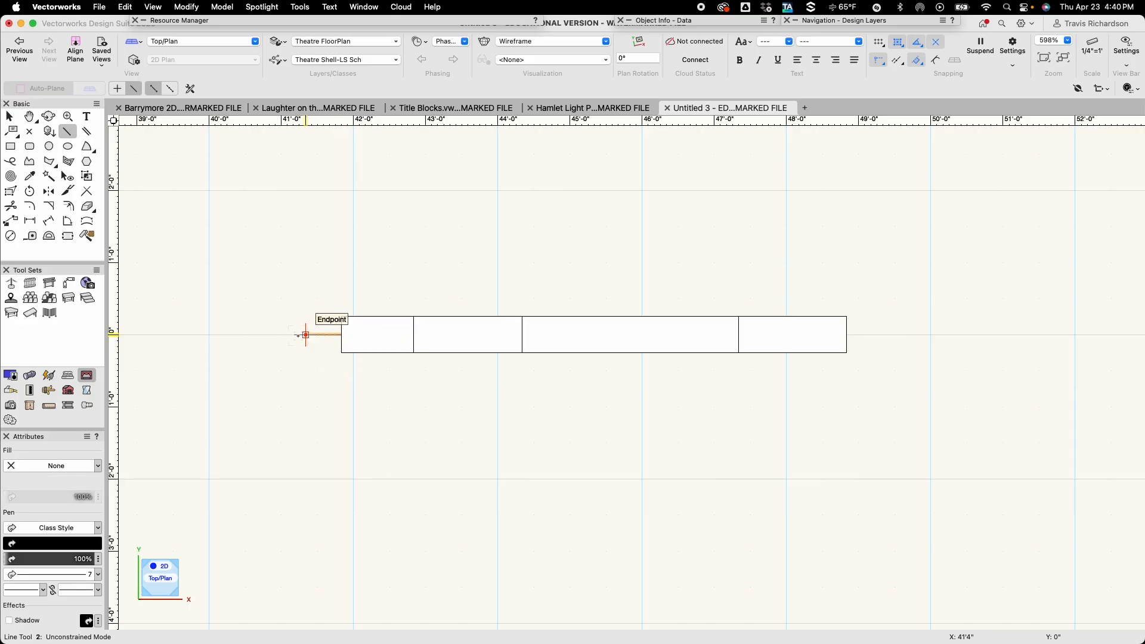
key("x")
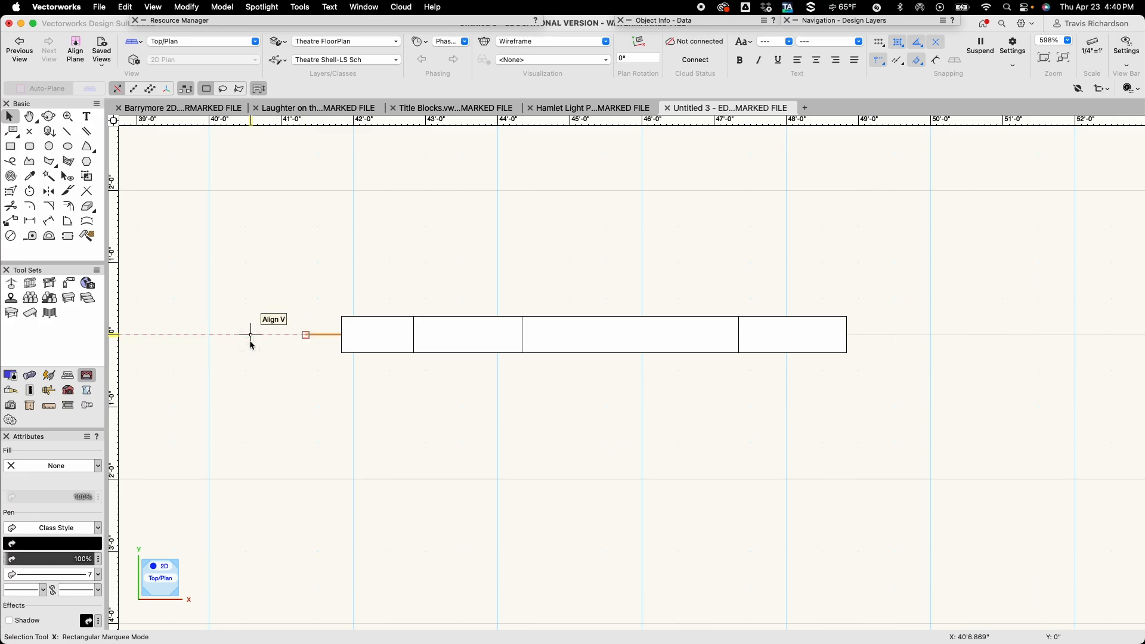
left_click(249, 364)
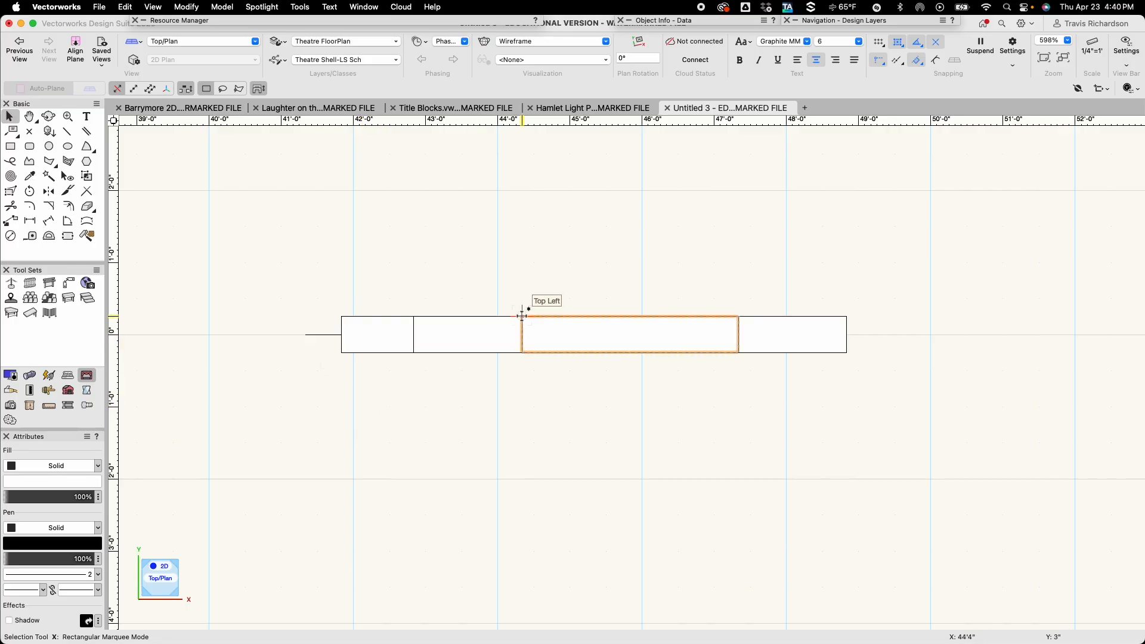
Add a text label reading LS # at size 6 below the first rectangle.
left_click(841, 47)
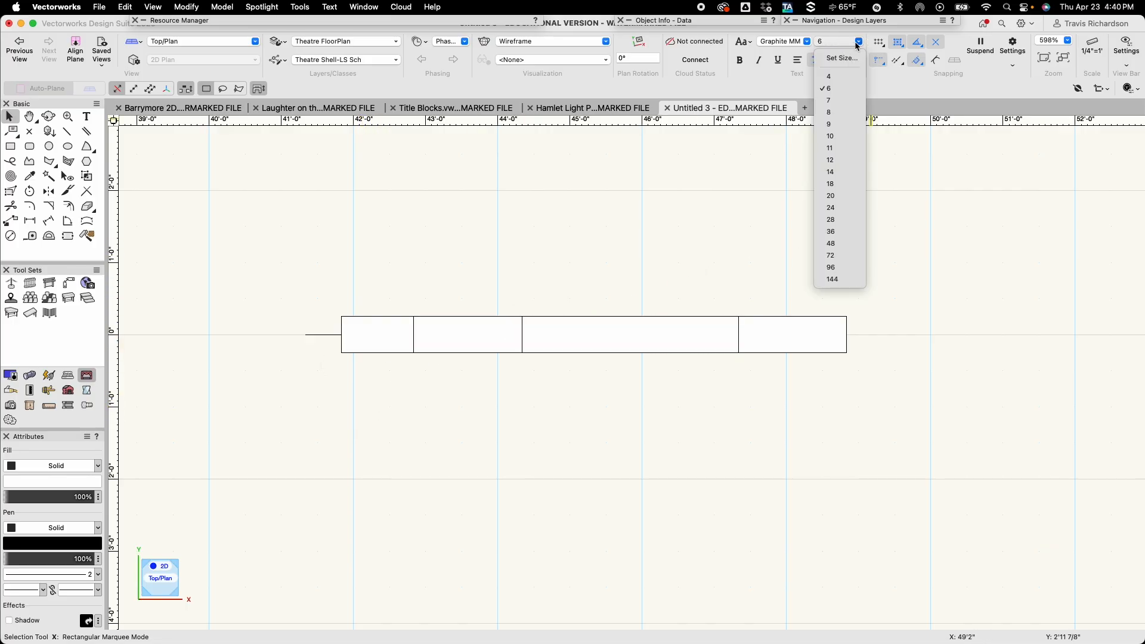
left_click(832, 90)
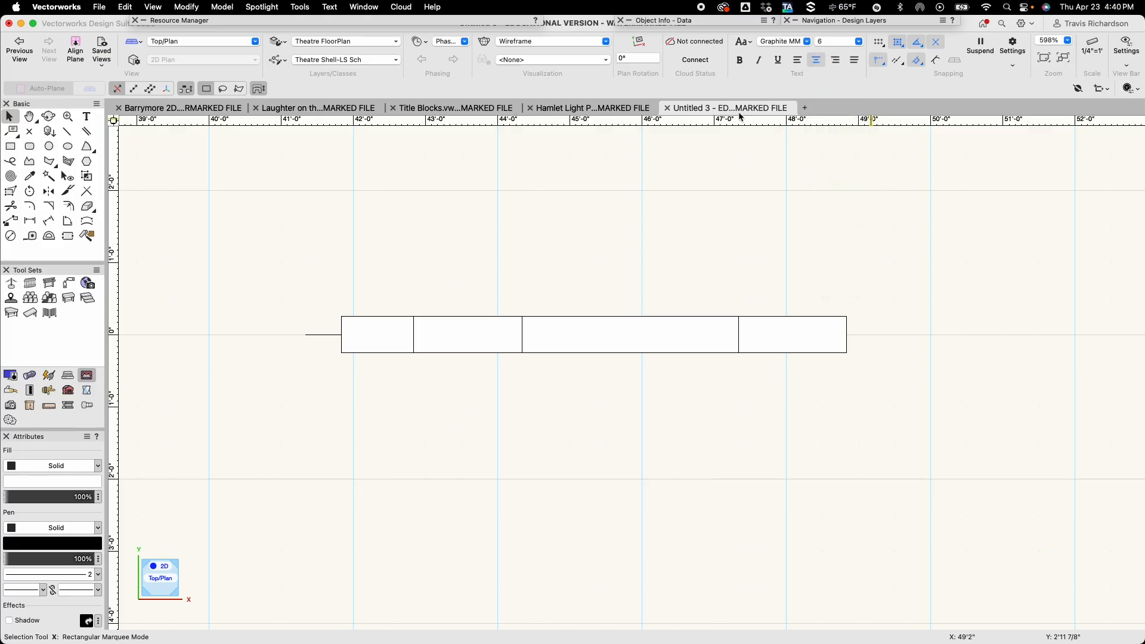
key("1")
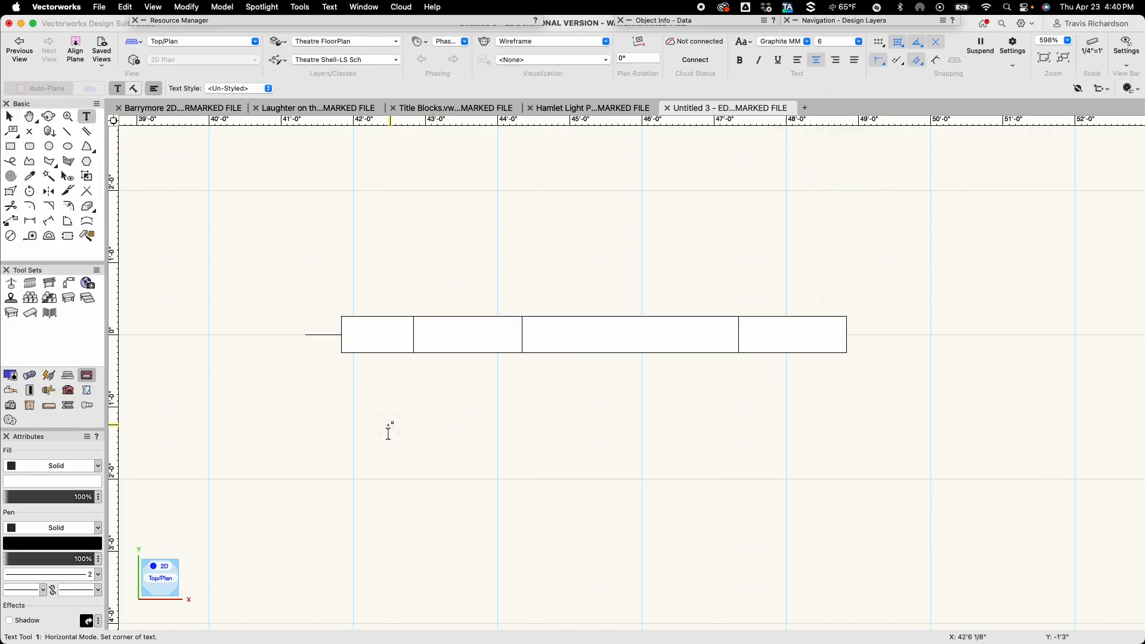
left_click(393, 426)
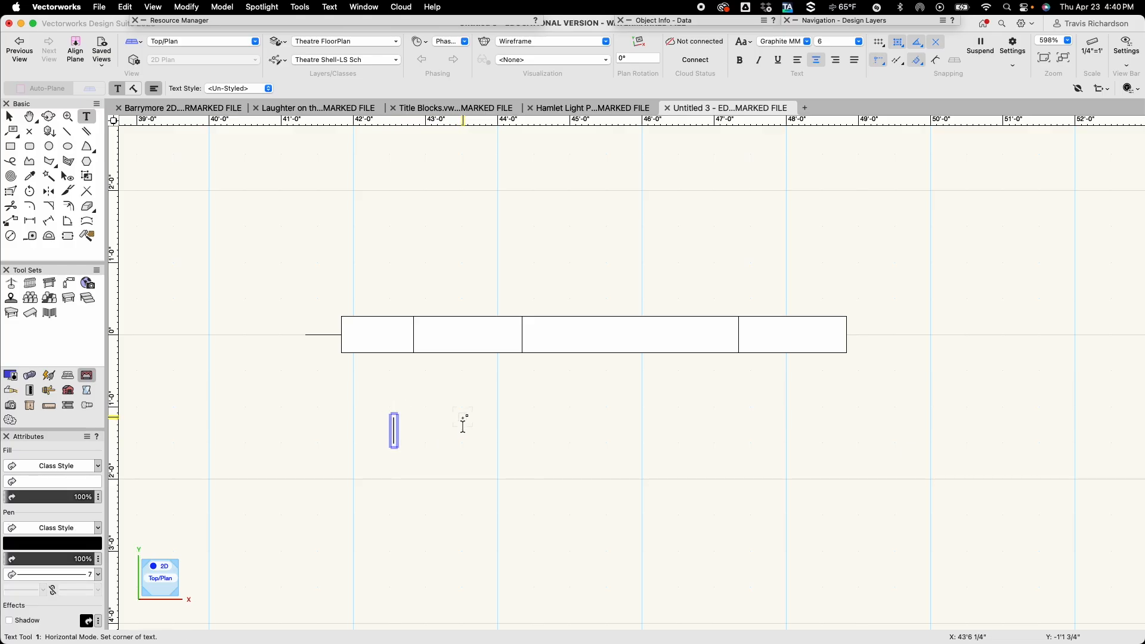
key("Caps_Lock")
type("LS")
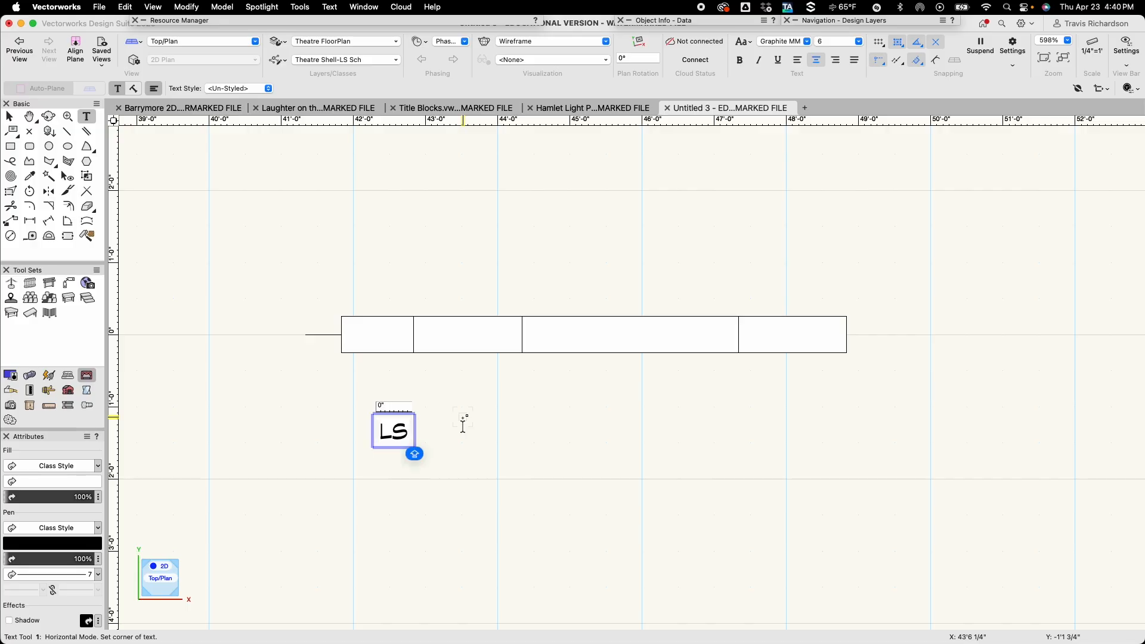
type(" #")
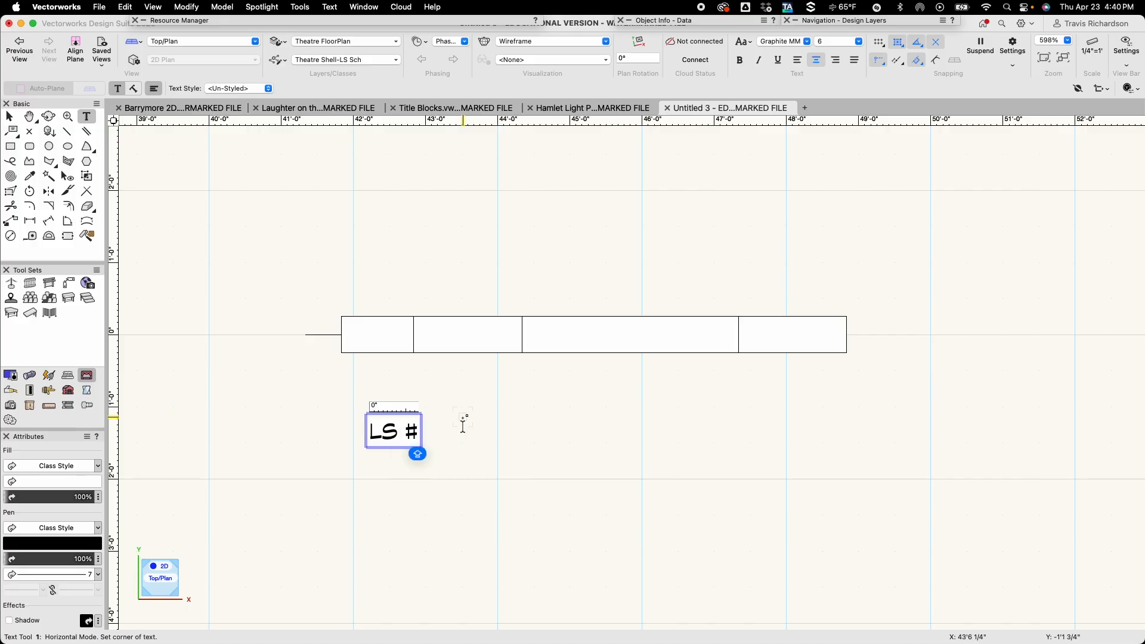
key("Escape")
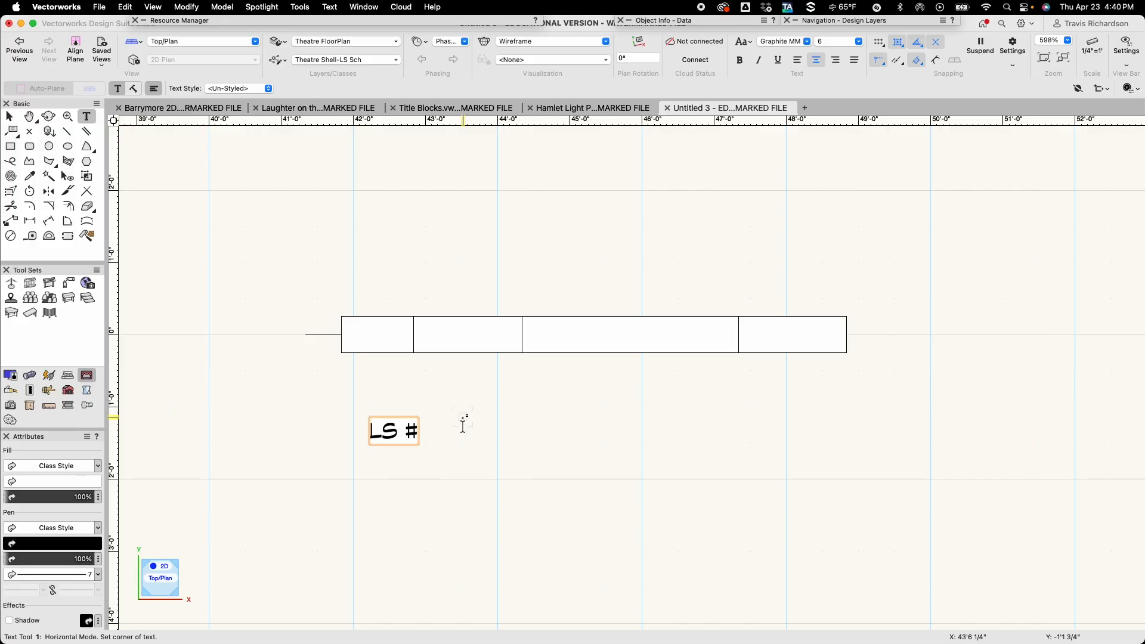
Make the LS # label bold and move it to the center of the first rectangle.
key("x")
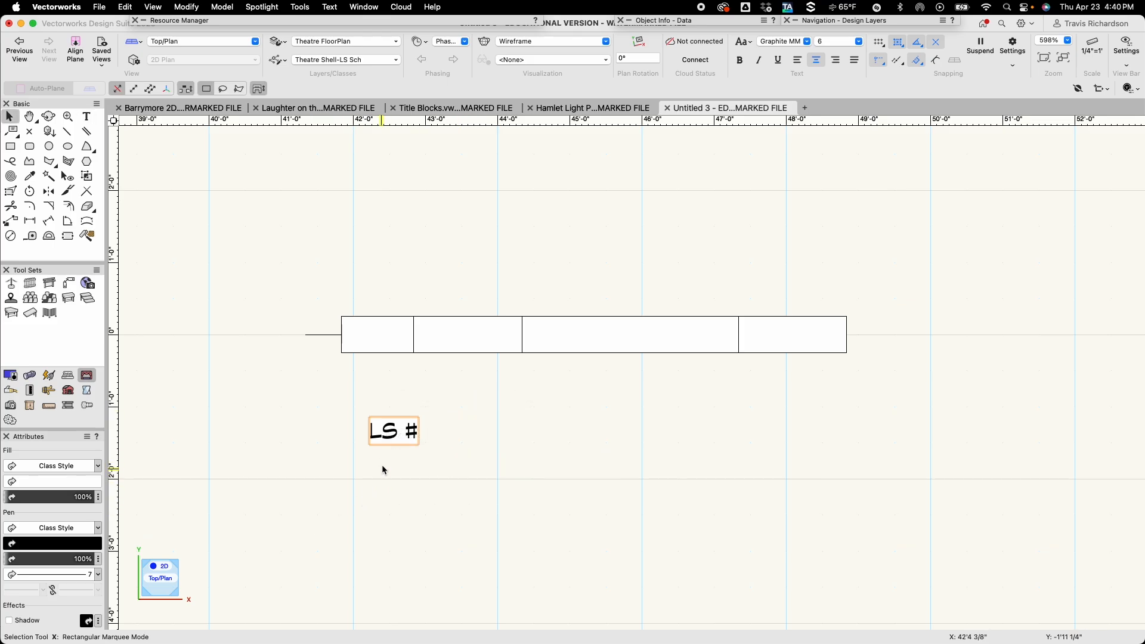
left_click(740, 60)
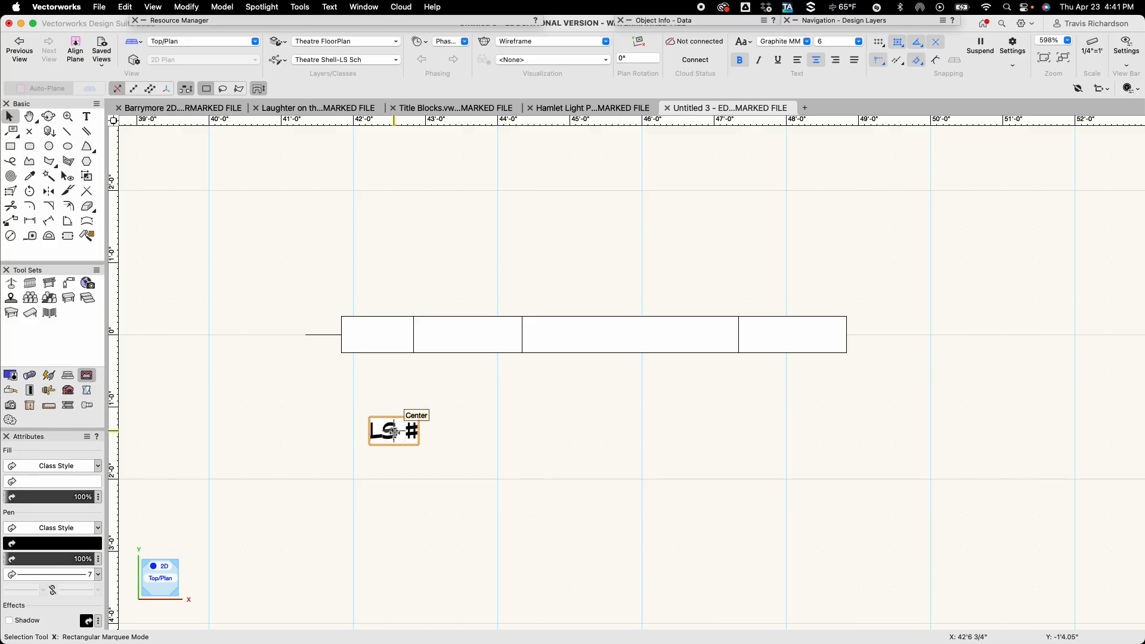
left_click_drag(391, 429, 379, 336)
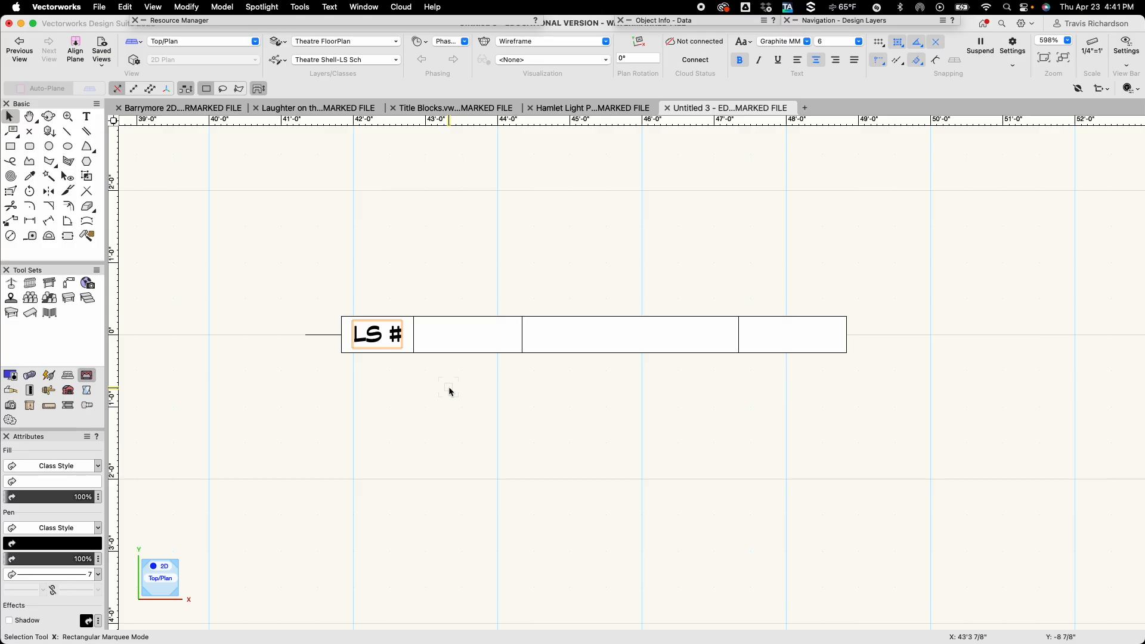
Add a text label reading TRIM and center it in the second rectangle.
key("1")
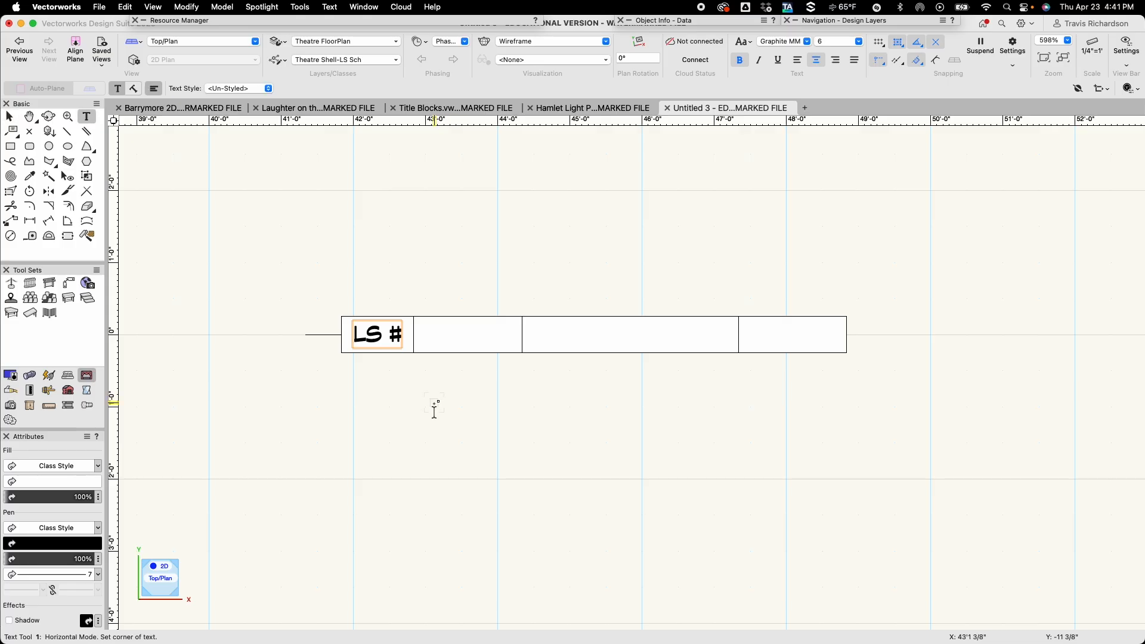
left_click(435, 409)
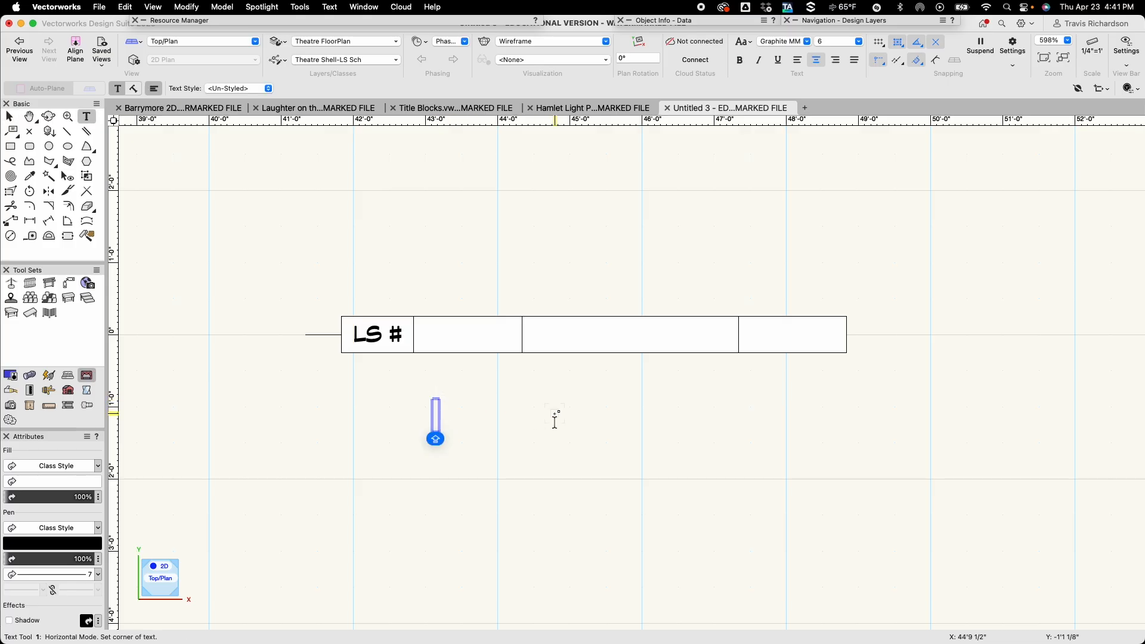
type("TRIM")
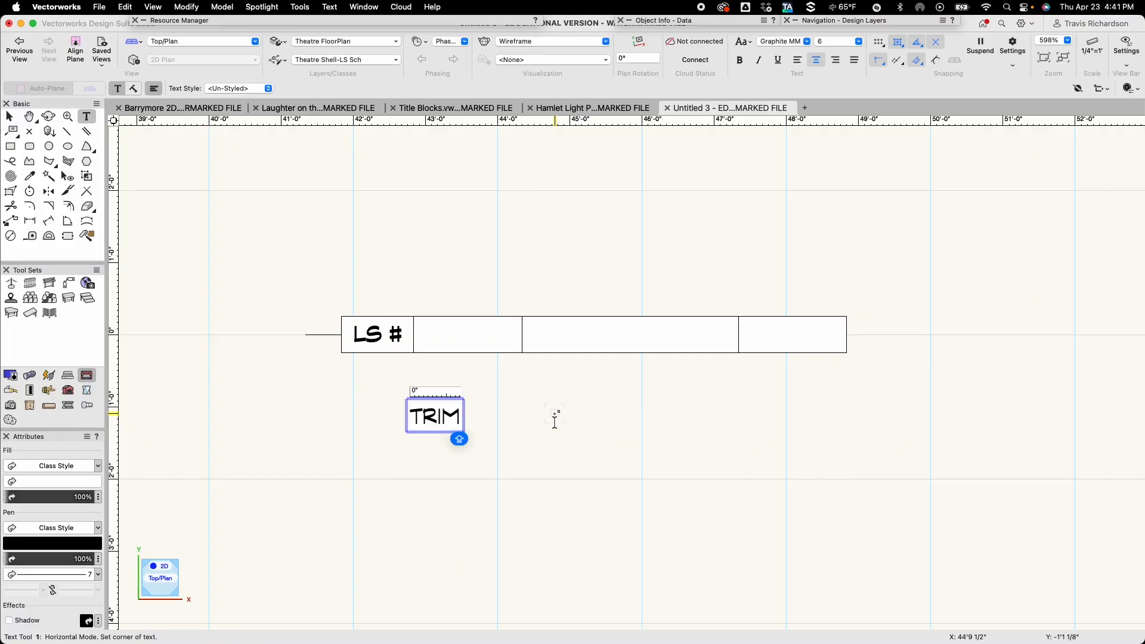
key("Escape")
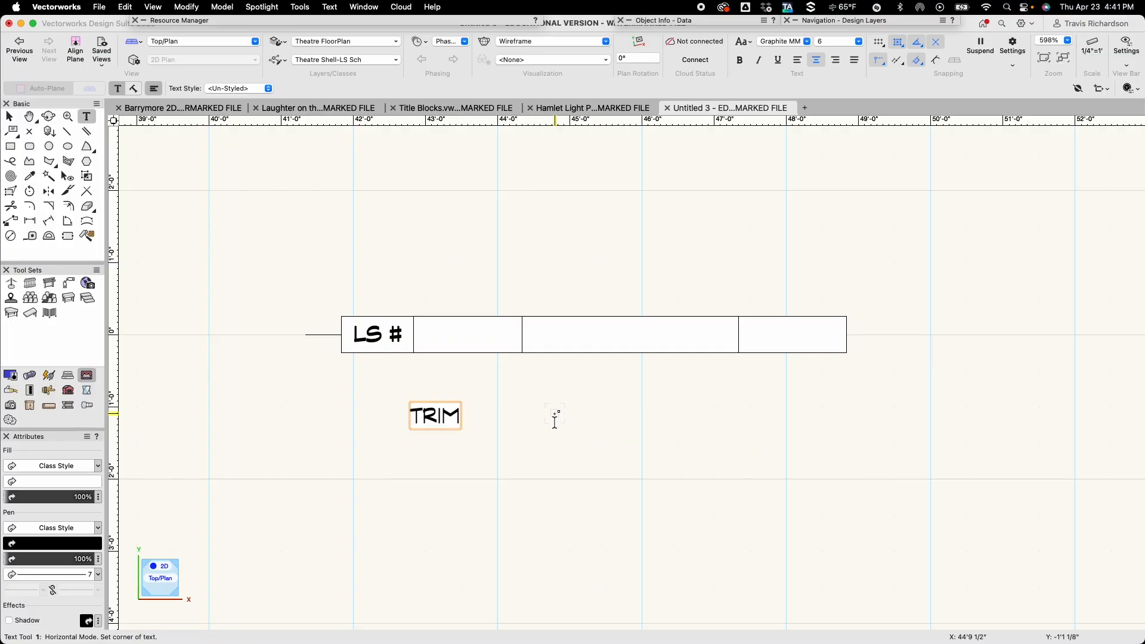
key("x")
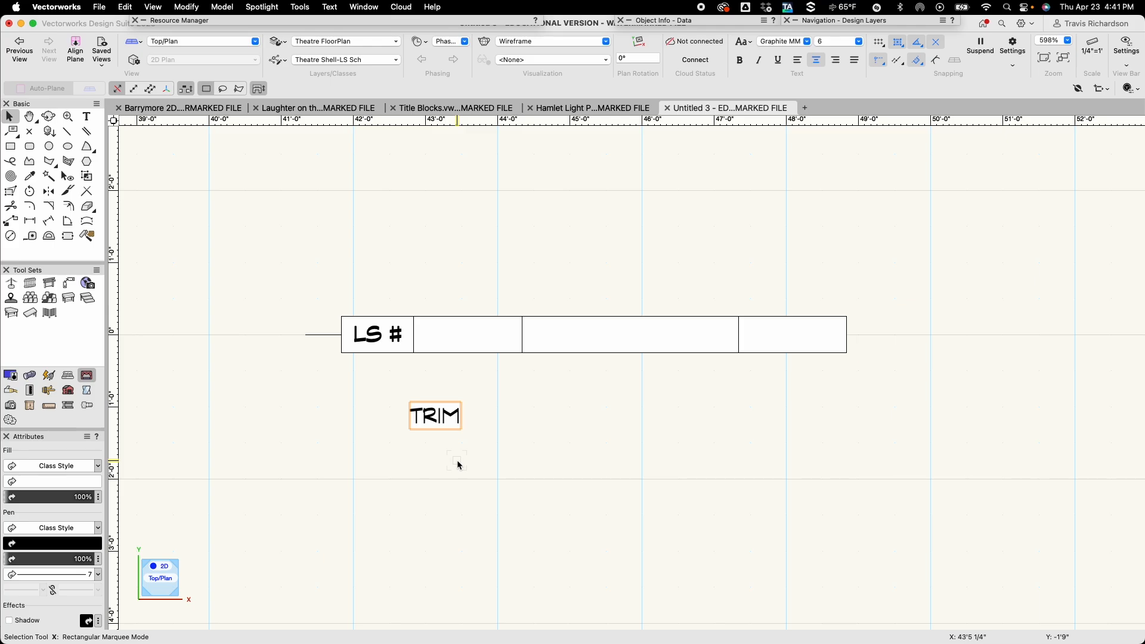
key("v")
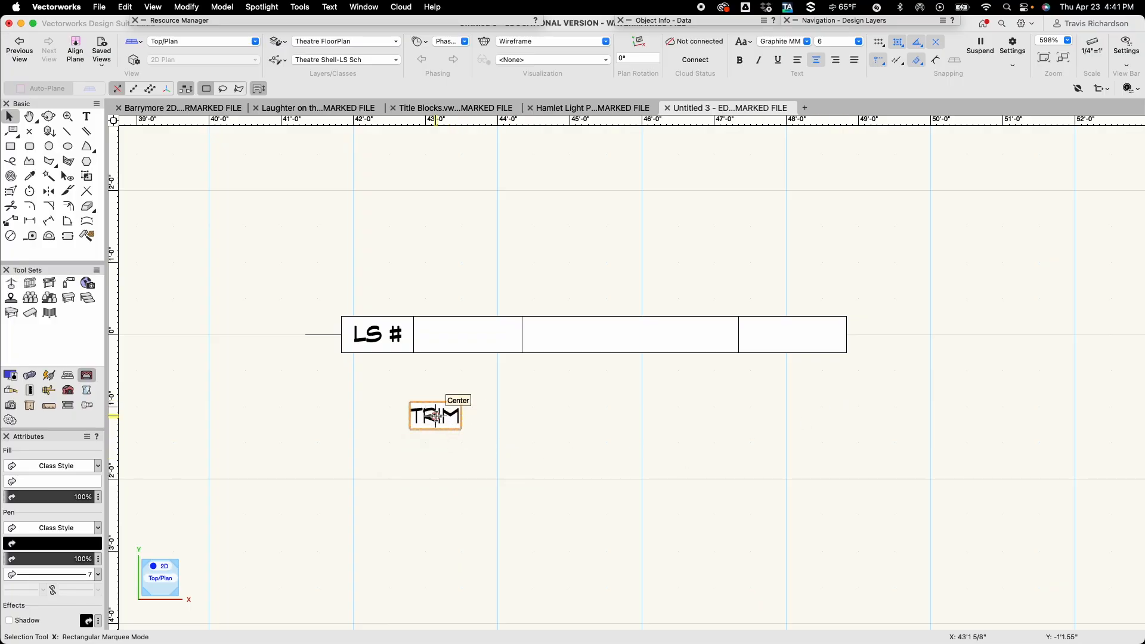
left_click_drag(438, 415, 468, 339)
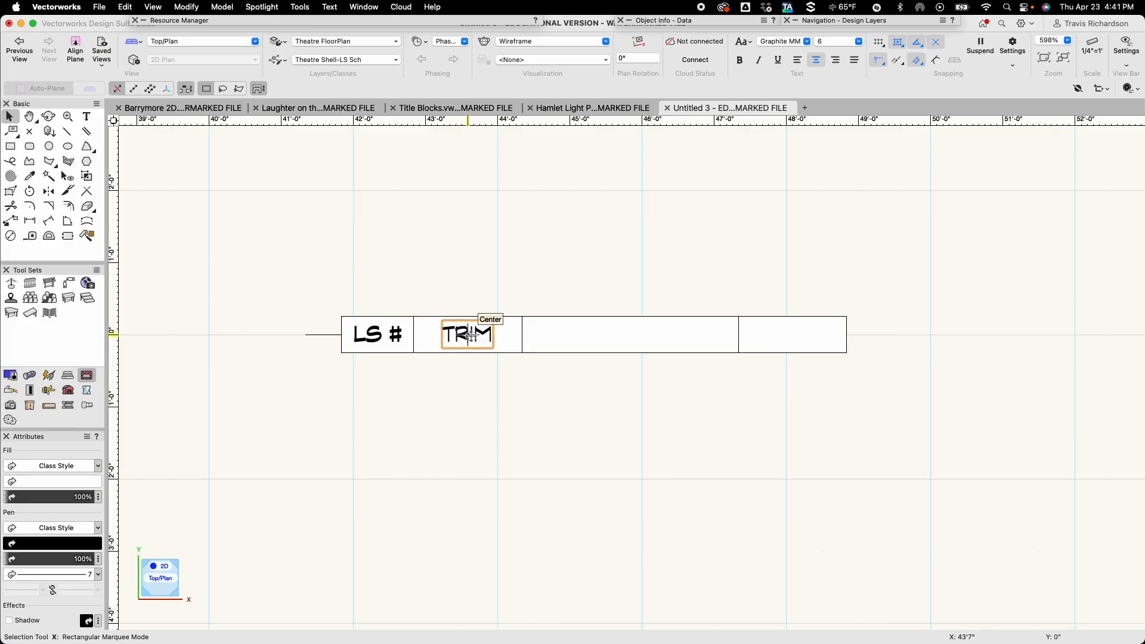
Duplicate the TRIM label as PURPOSE and center it in the 3' wide rectangle.
left_click_drag(468, 335, 476, 400)
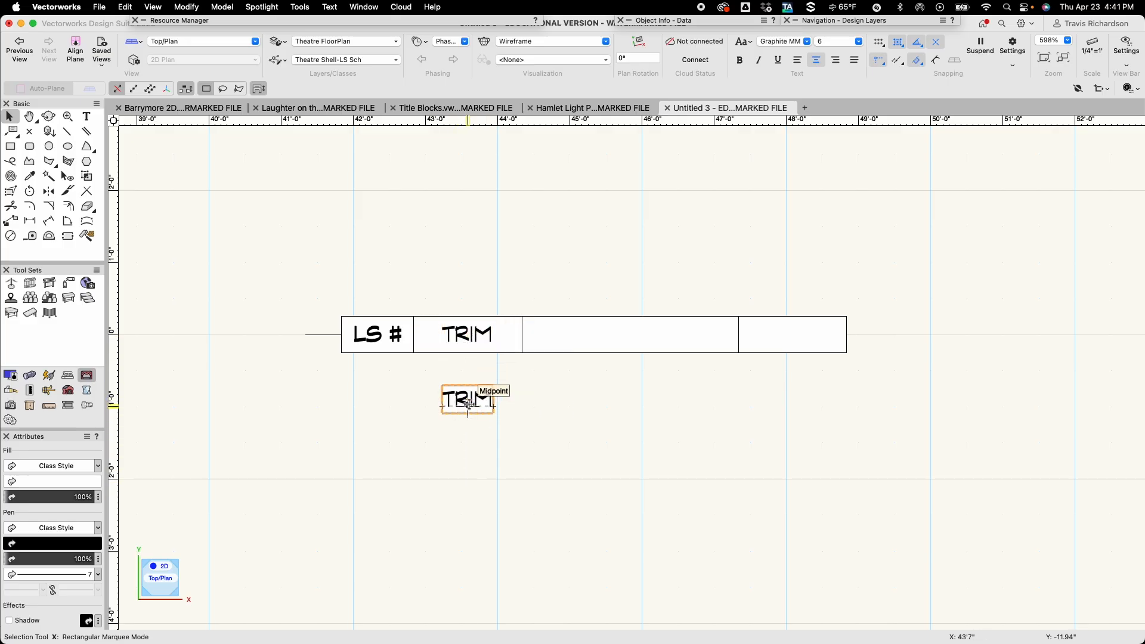
double_click(472, 401)
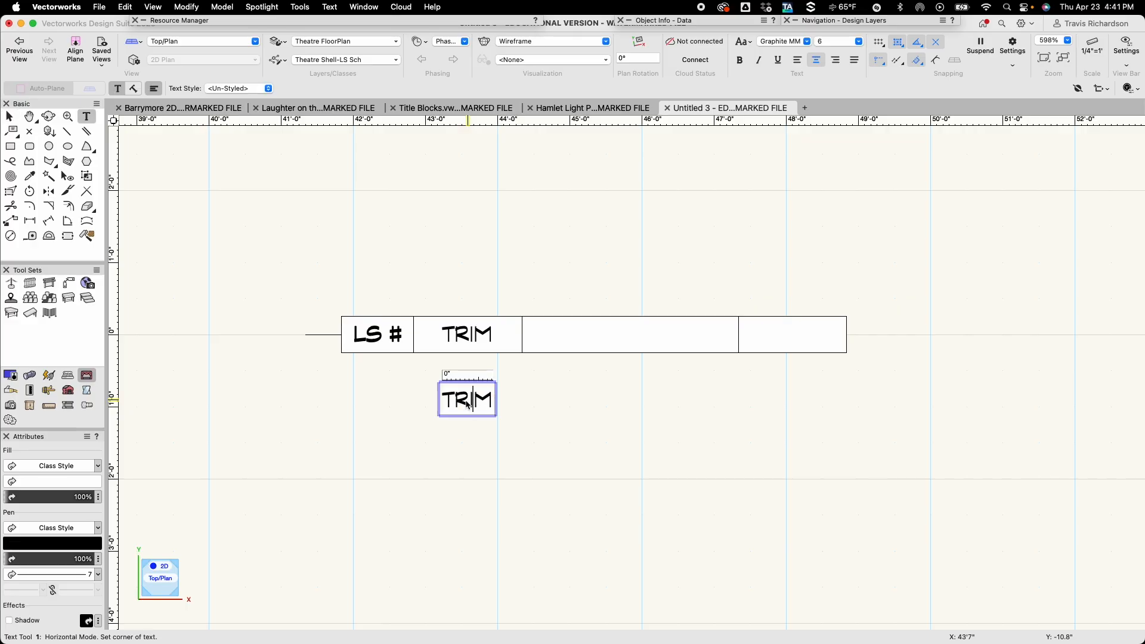
double_click(464, 401)
key("Caps_Lock")
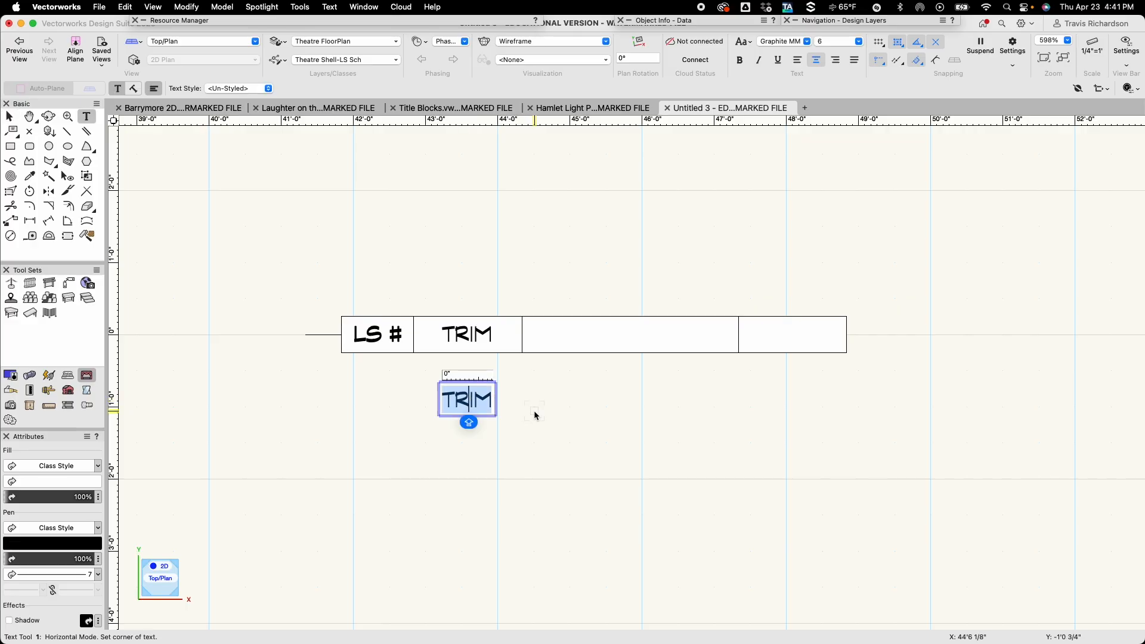
type("PURPOSE")
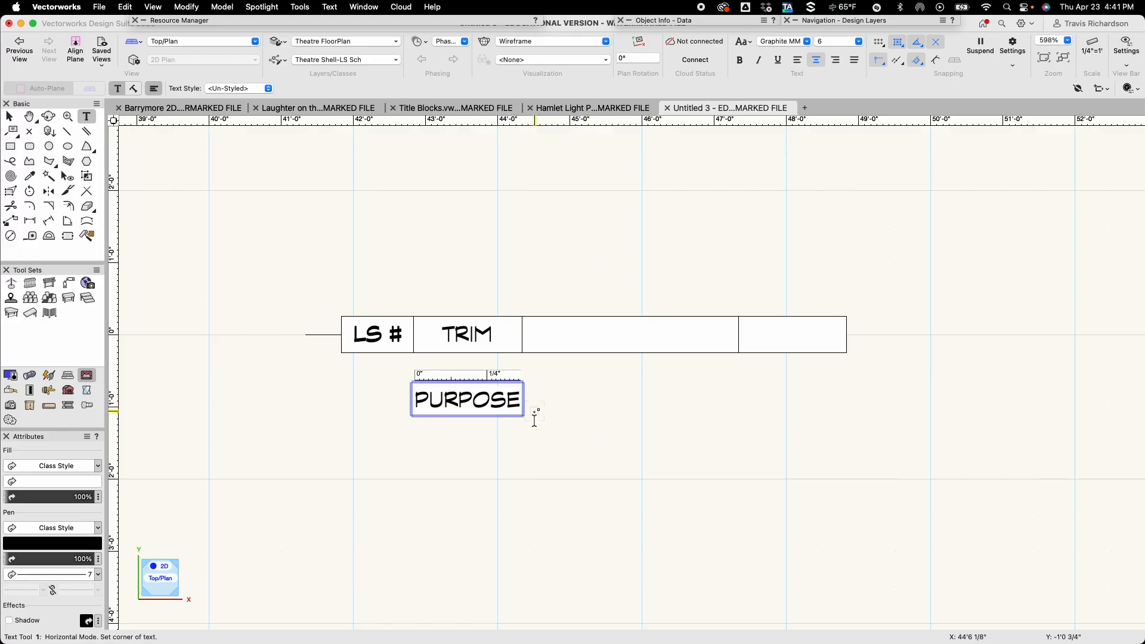
key("Caps_Lock")
key("Escape")
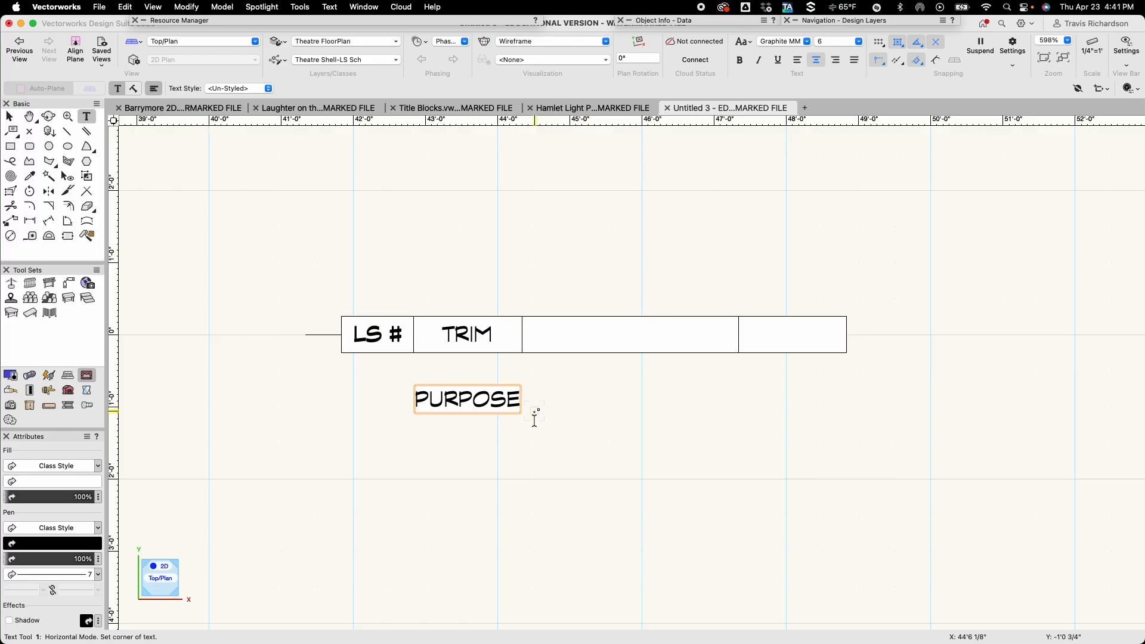
key("x")
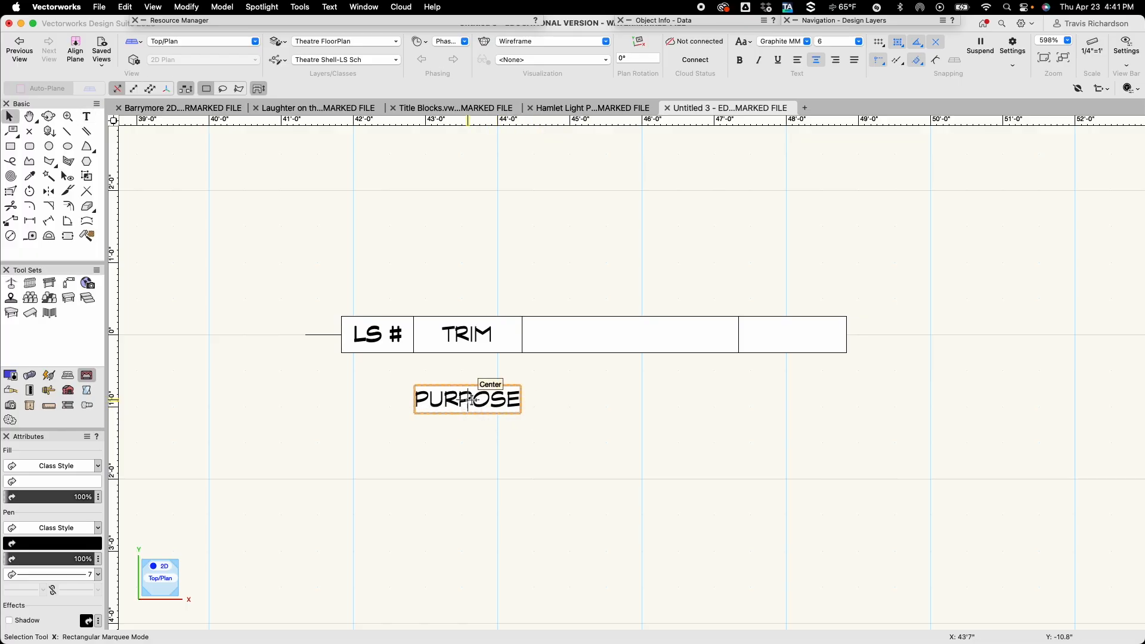
left_click_drag(468, 399, 631, 338)
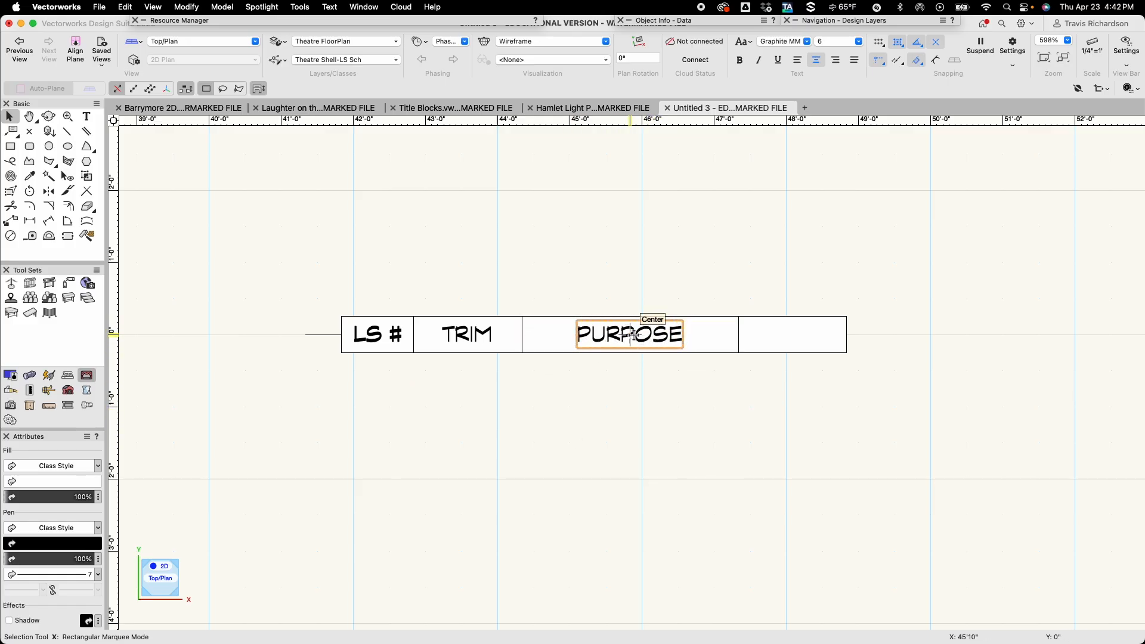
Duplicate the PURPOSE label below the row of rectangles and change the copy's text to DIST.
left_click_drag(629, 336, 620, 414, "alt")
double_click(613, 411)
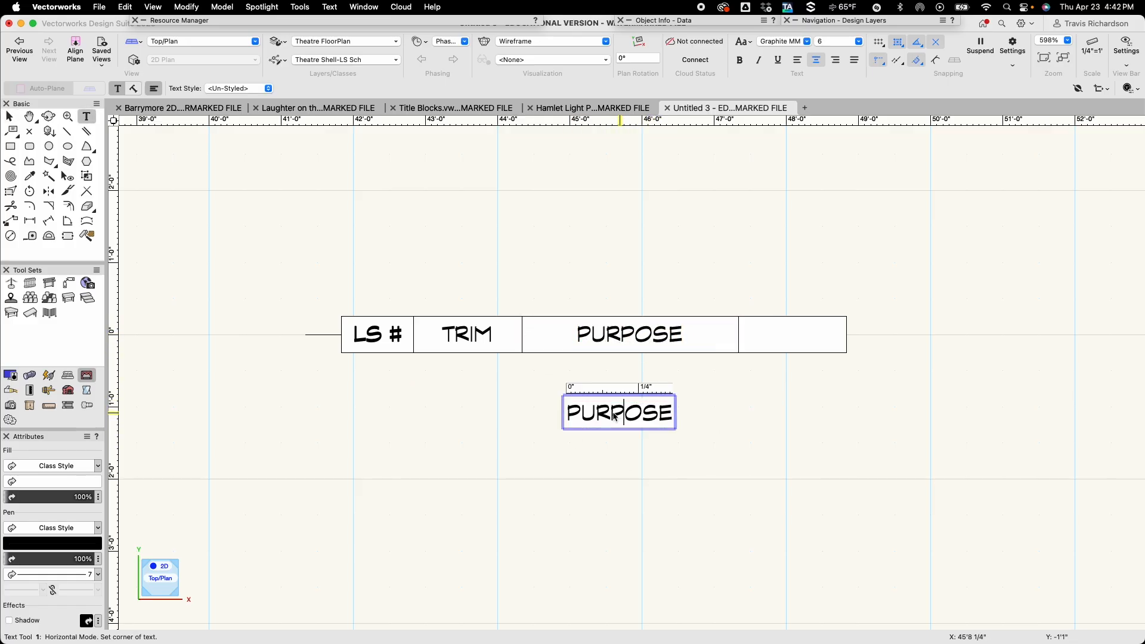
double_click(613, 413)
key("Caps_Lock")
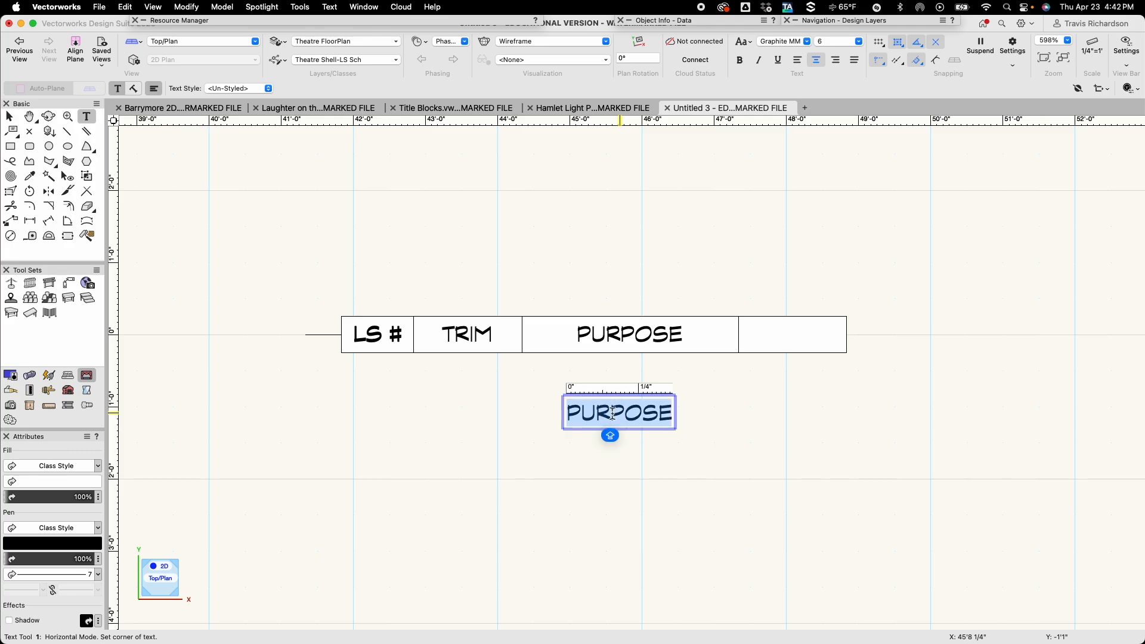
type("DISRT")
key("BackSpace")
key("BackSpace")
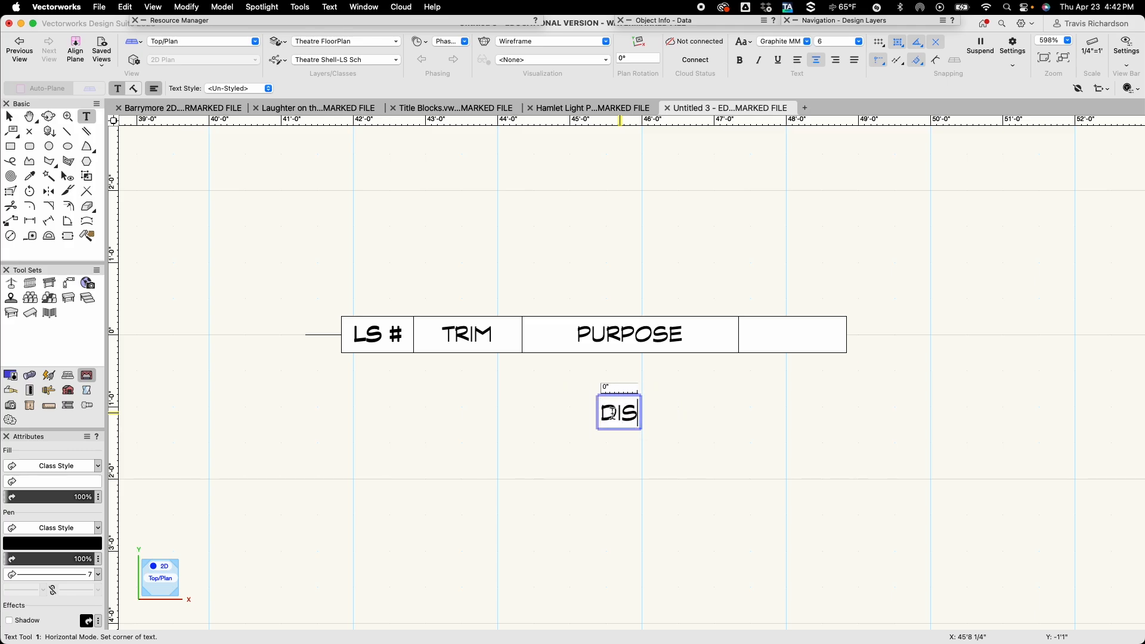
type("T.")
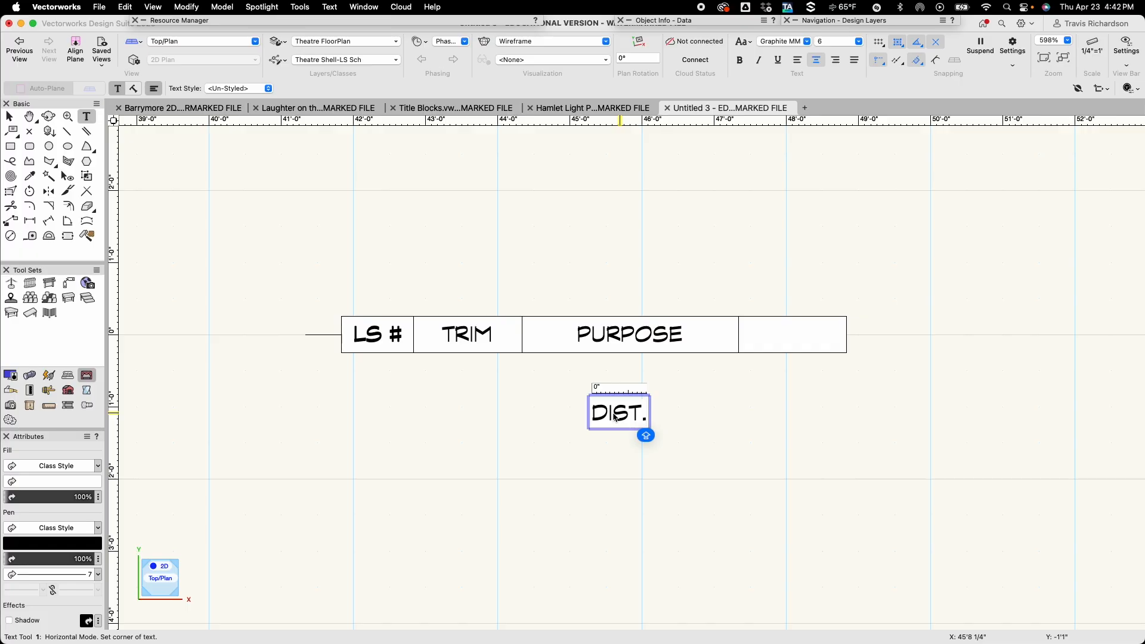
key("Escape")
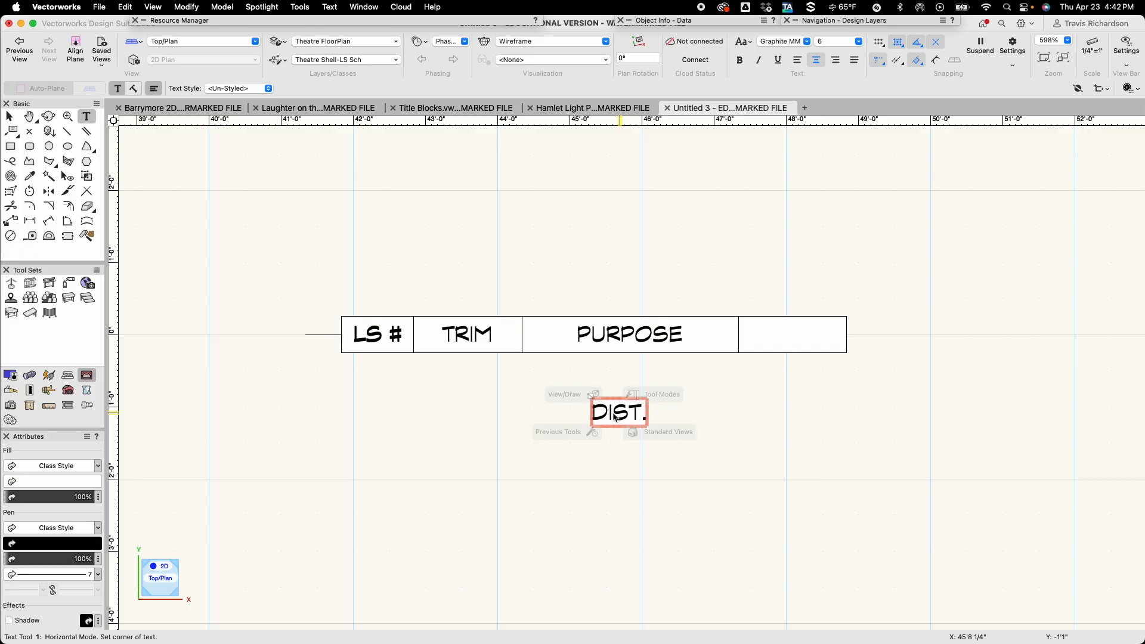
Move the DIST. label to the center of the last rectangle in the row.
key("x")
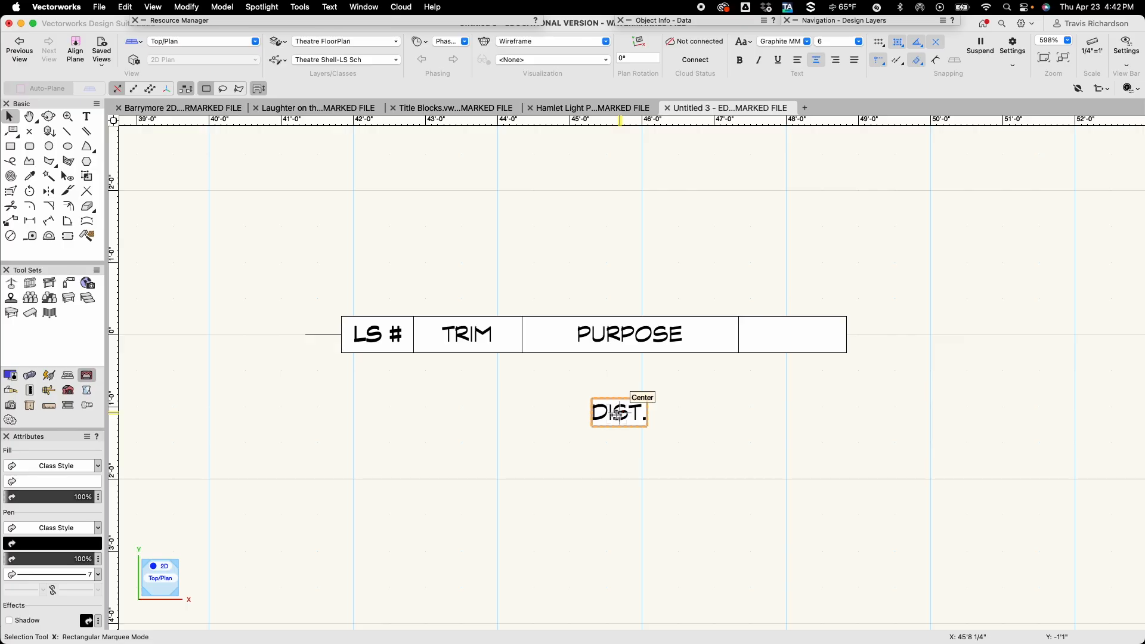
left_click_drag(619, 413, 791, 334)
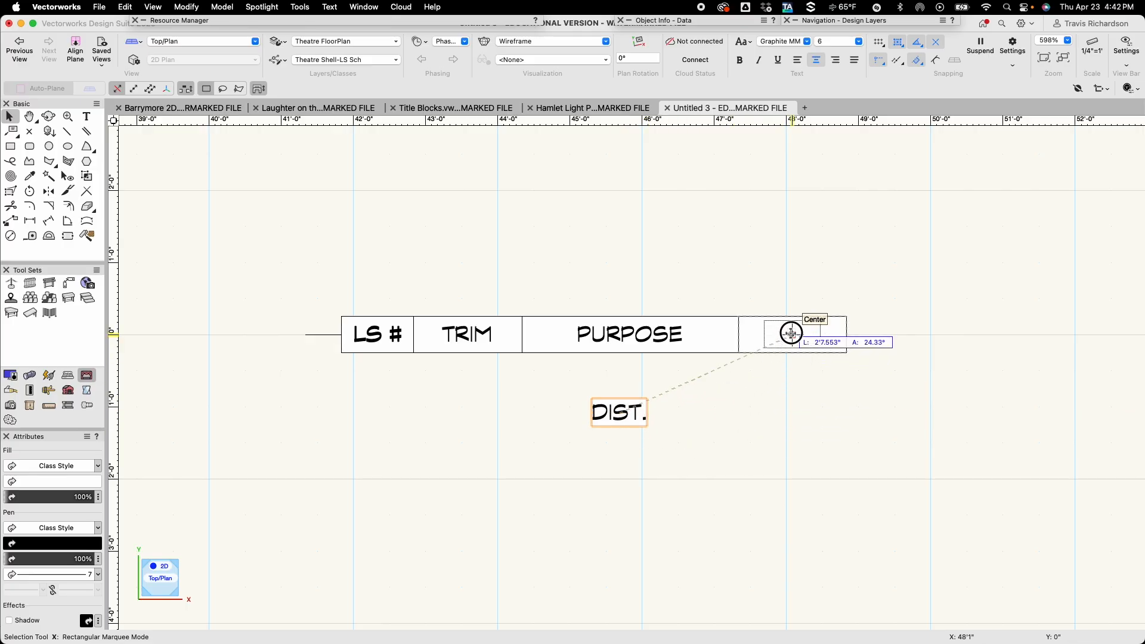
left_click_drag(792, 334, 792, 333)
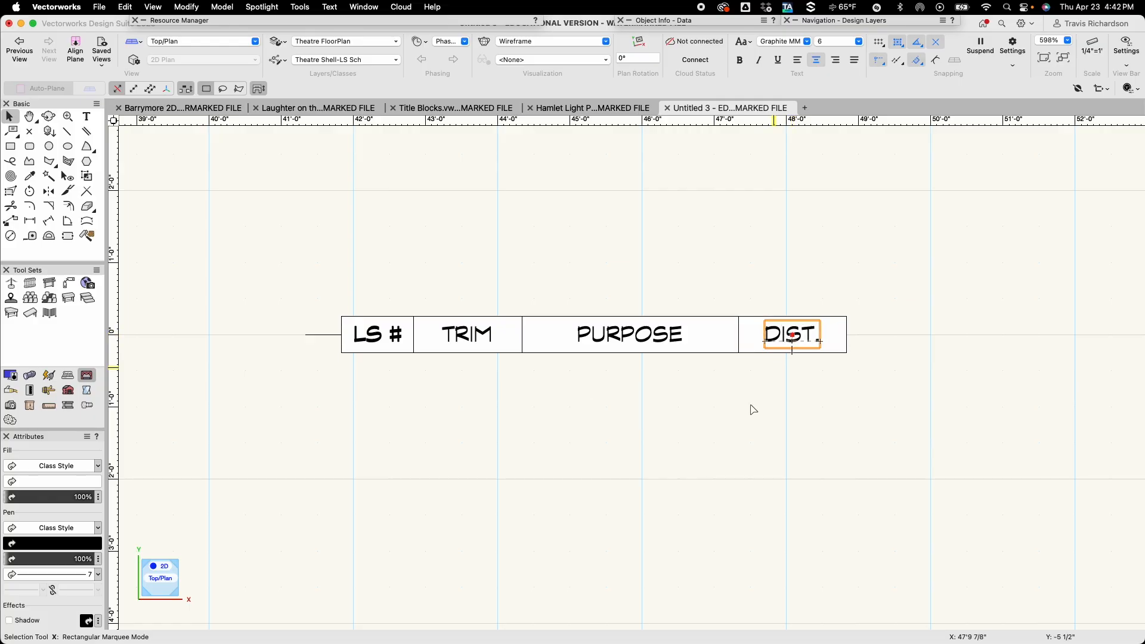
left_click(728, 463)
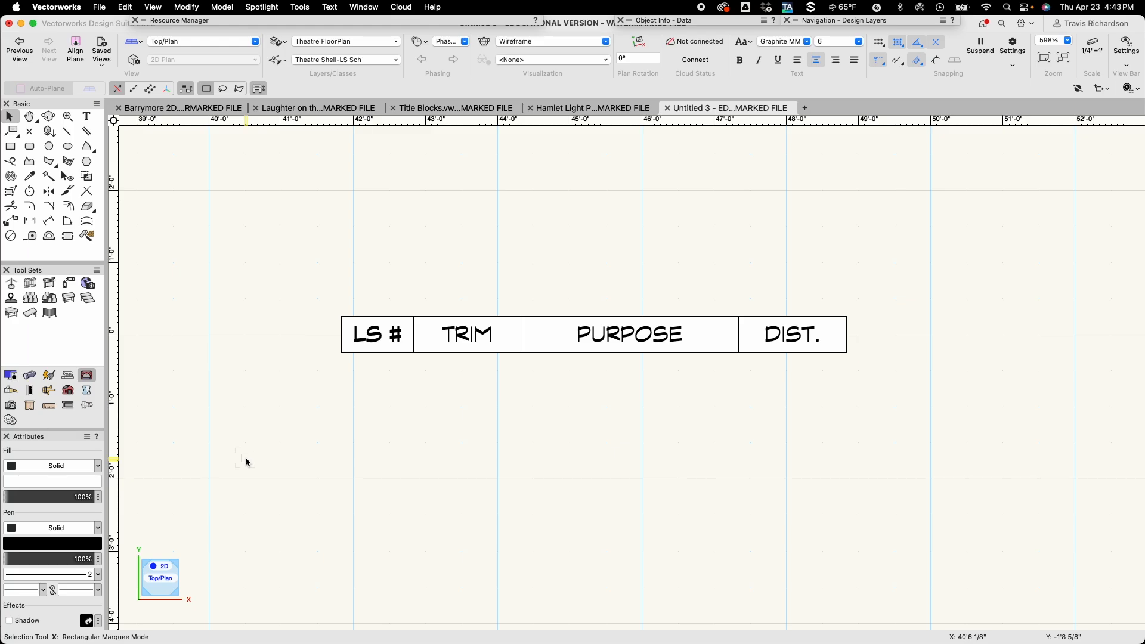
Create a new record format named LS Template in the Untitled 3 file's resources.
key("u")
mouse_move(281, 20)
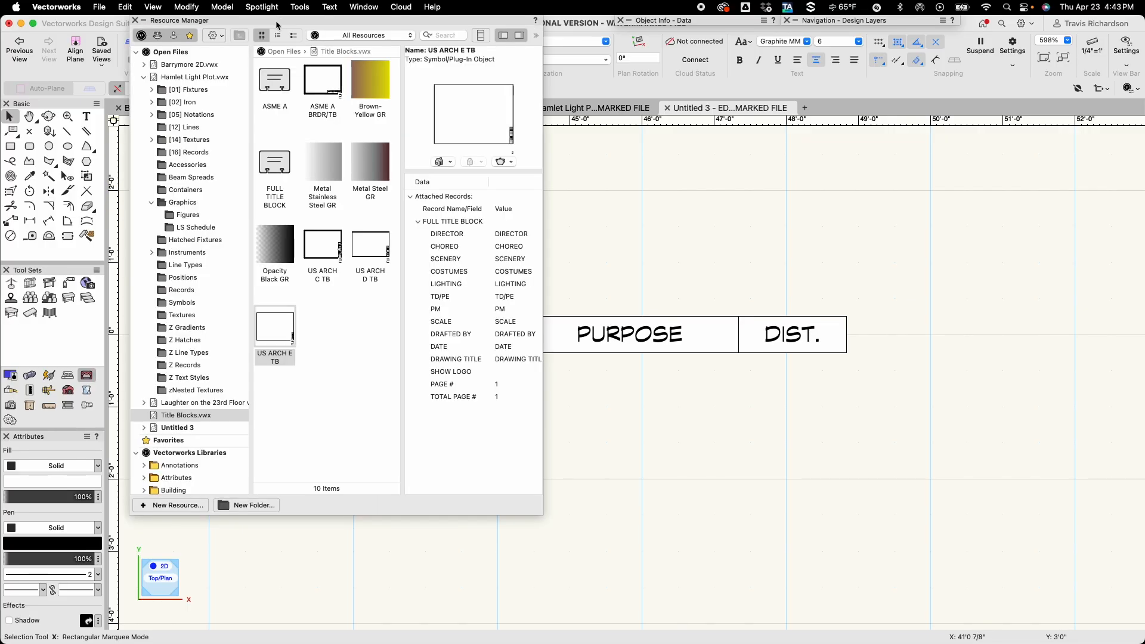
scroll(210, 161, "down", 8)
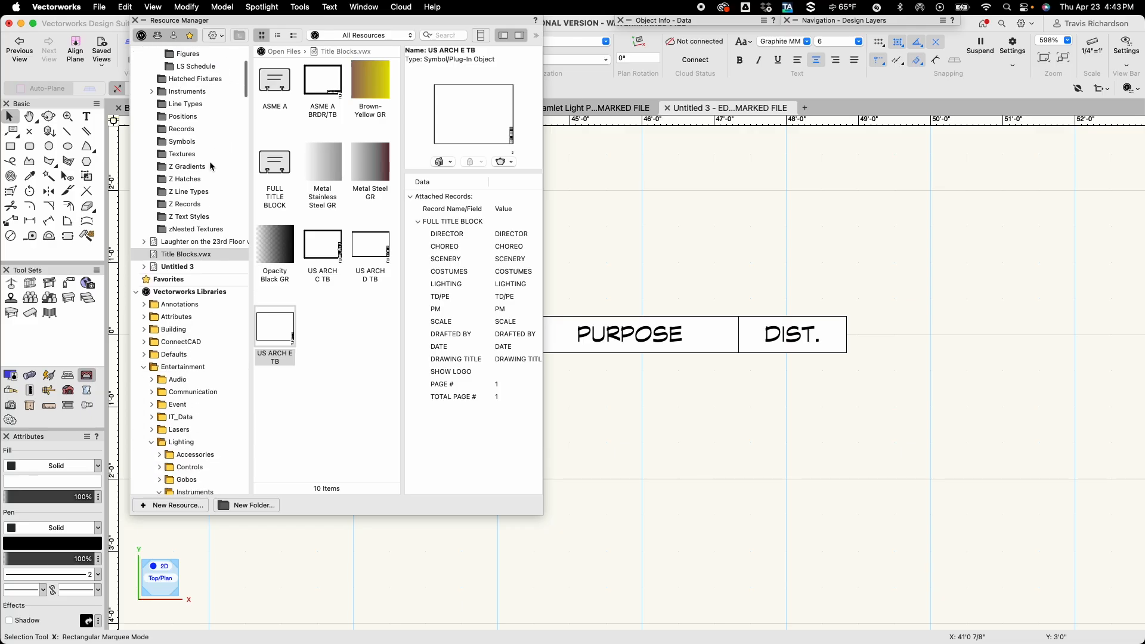
left_click(182, 201)
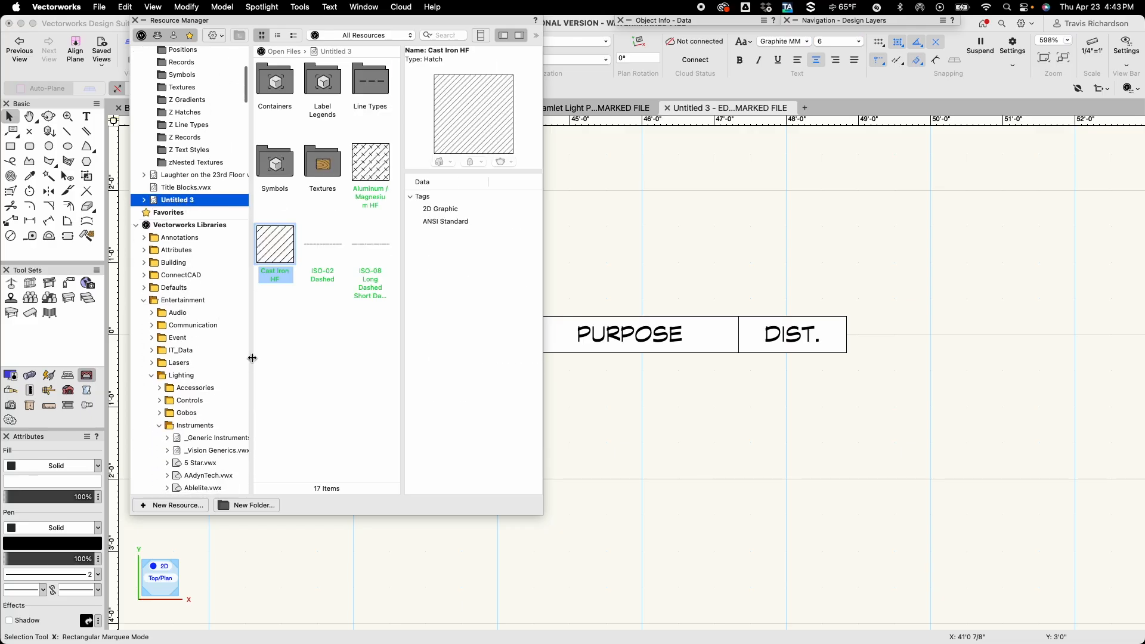
right_click(298, 338)
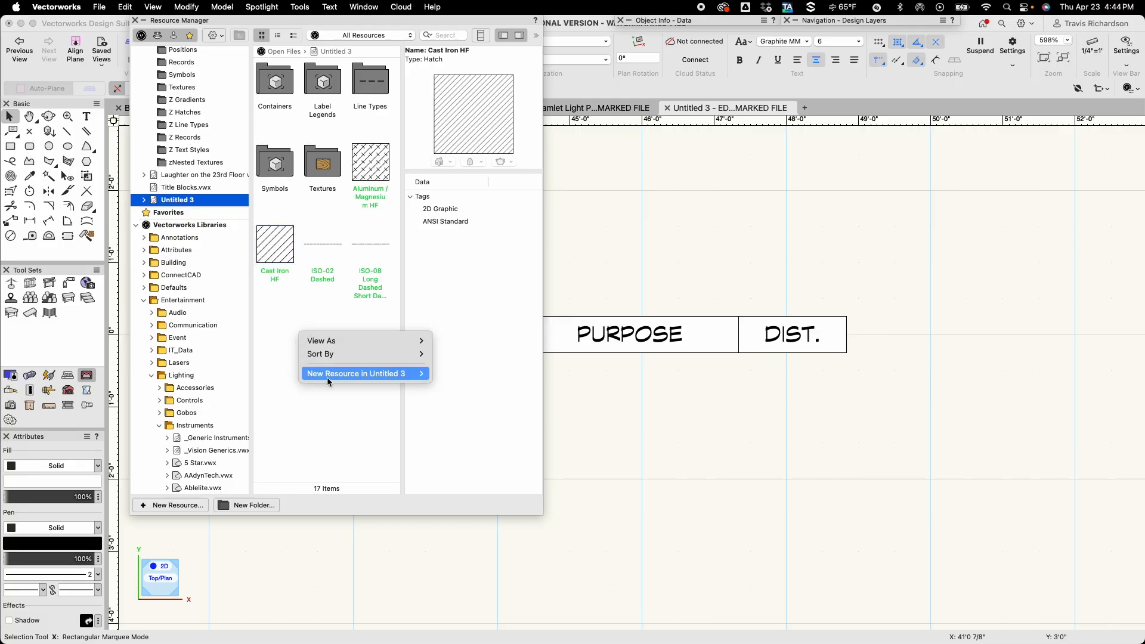
mouse_move(337, 377)
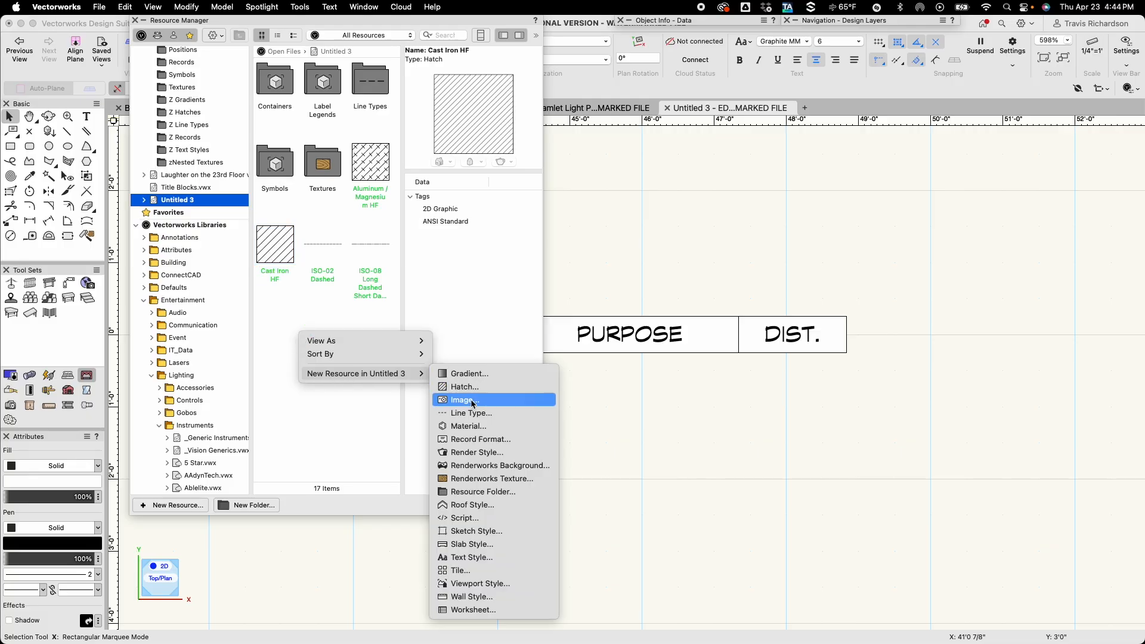
left_click(471, 441)
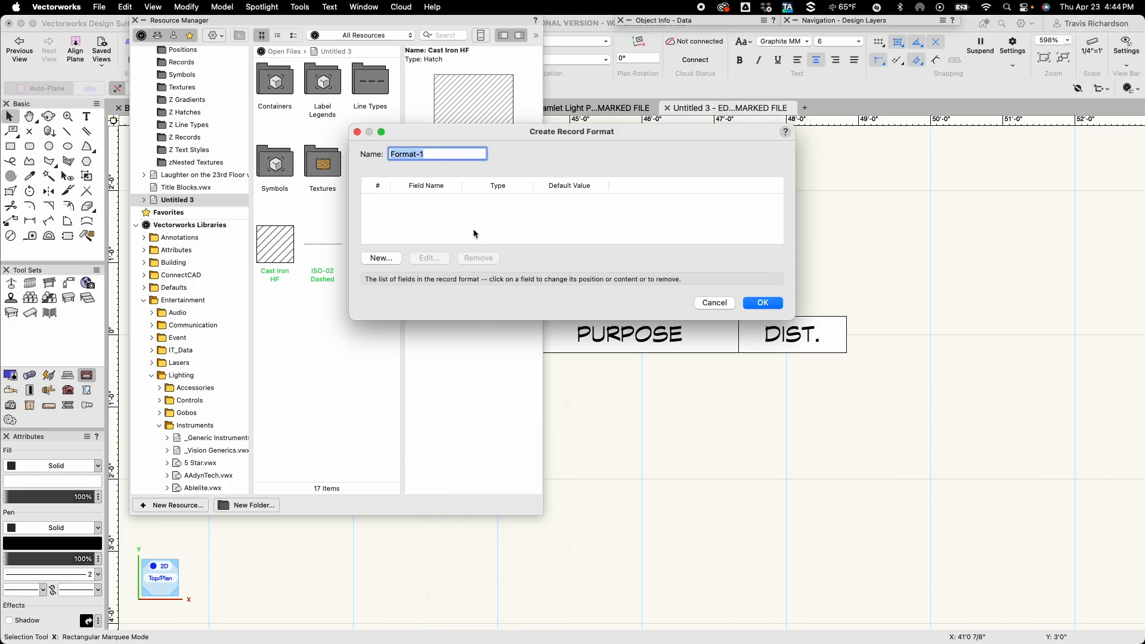
type("LS Template")
Add a text field named LS # with the default value LS # to the record format.
left_click(381, 259)
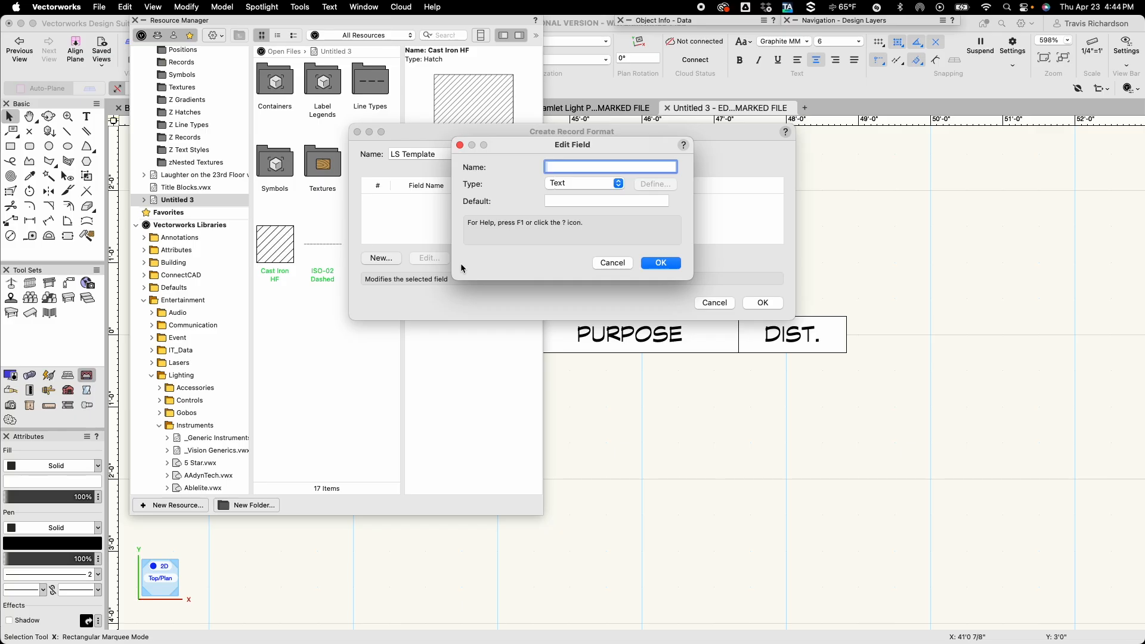
type("LS #")
key("Tab")
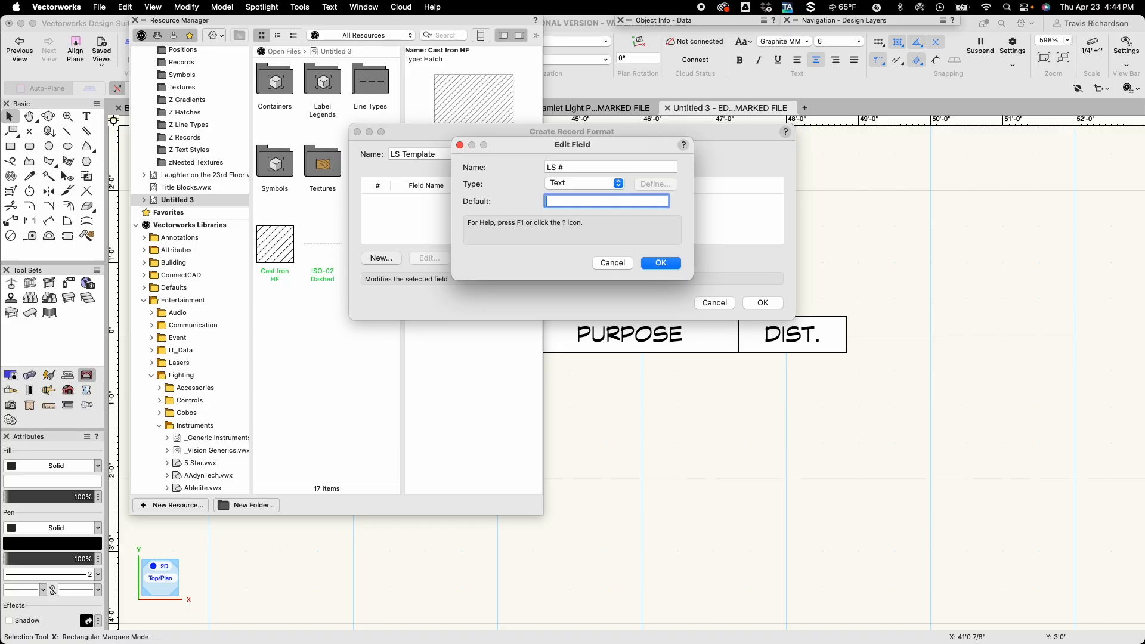
type("LS #")
key("Return")
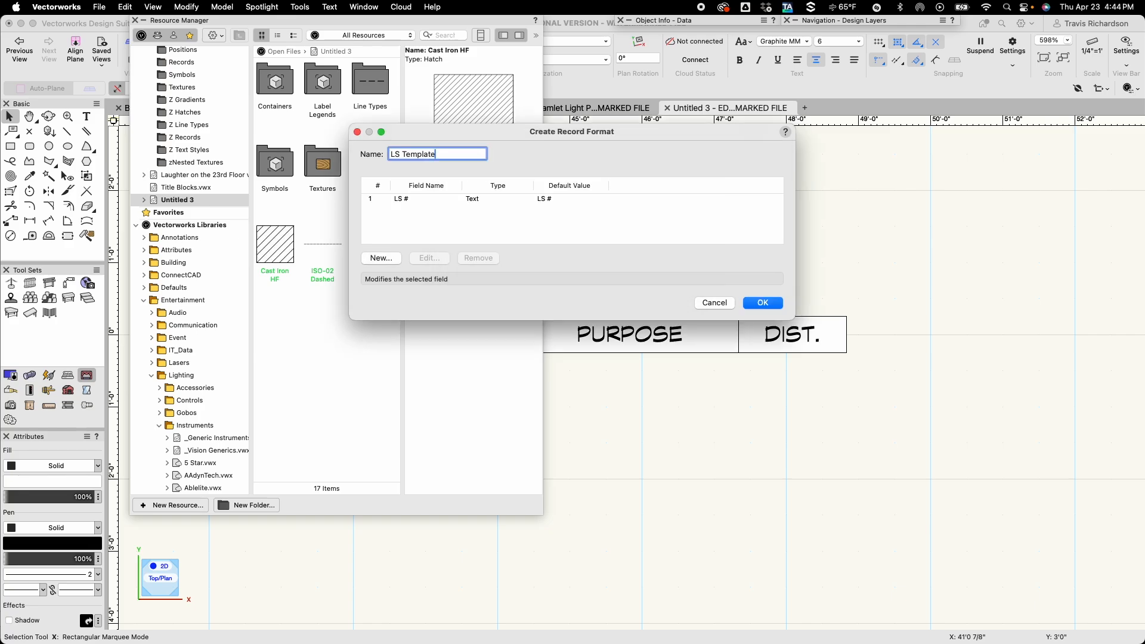
Add a text field named TRIM with the default value + to the record format.
left_click(381, 258)
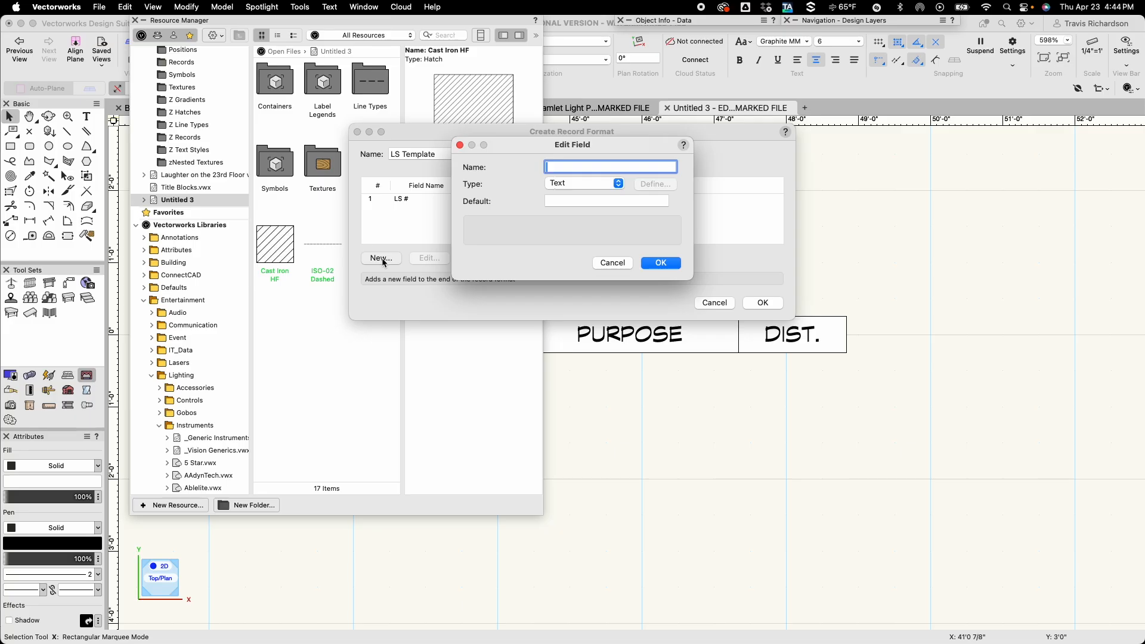
type("TRIM")
key("Tab")
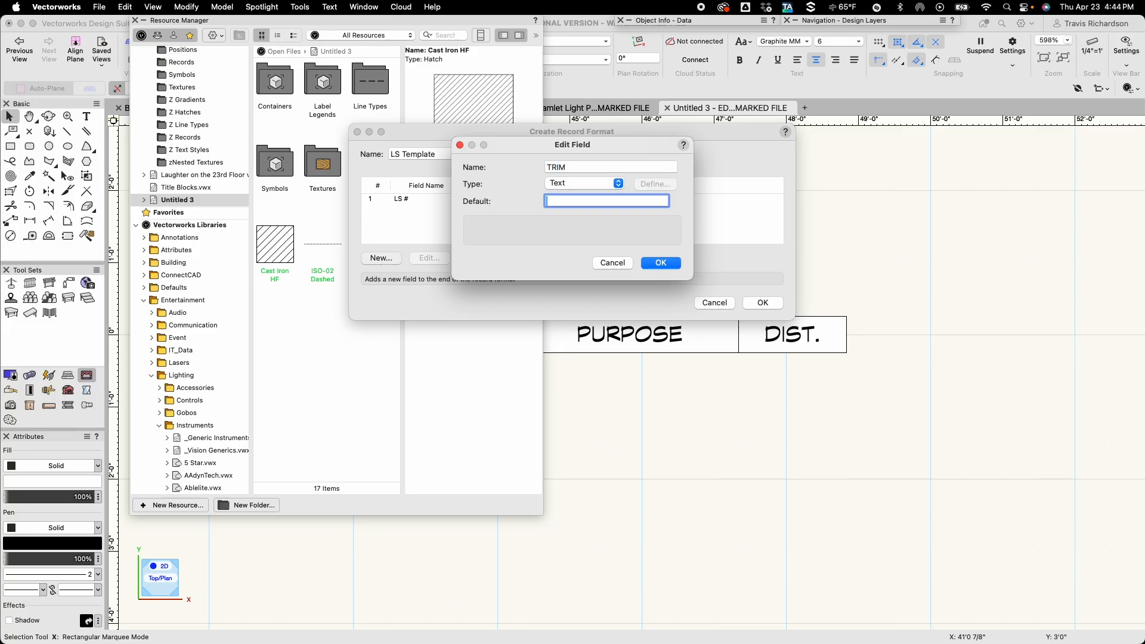
type("+")
key("Return")
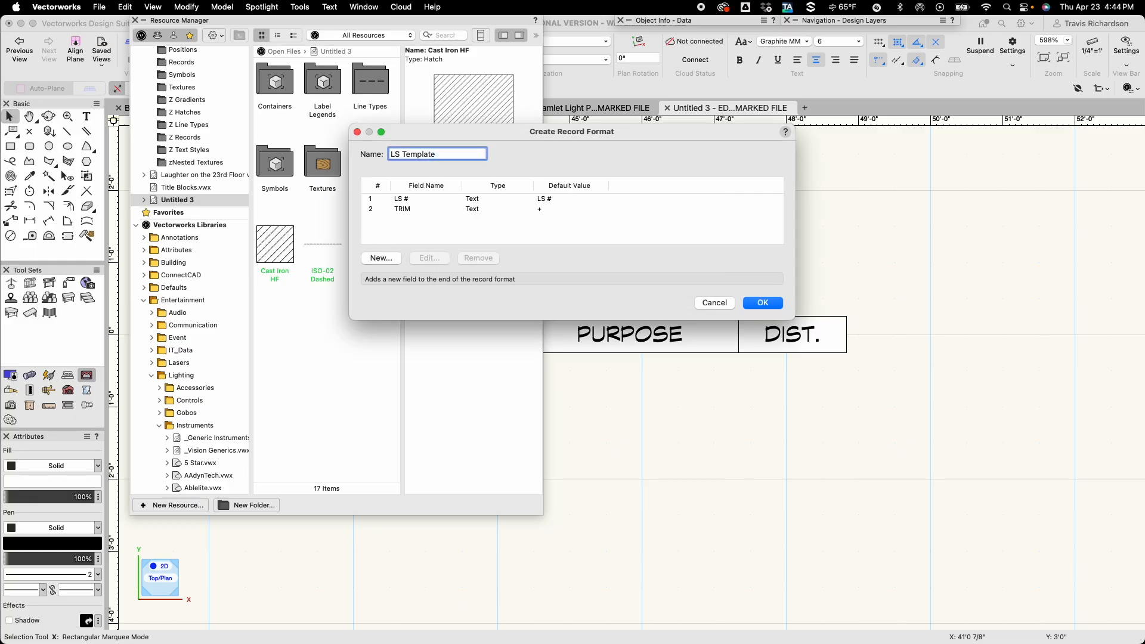
Add a text field named PURPOSE with the default value OPEN to the record format.
left_click(382, 258)
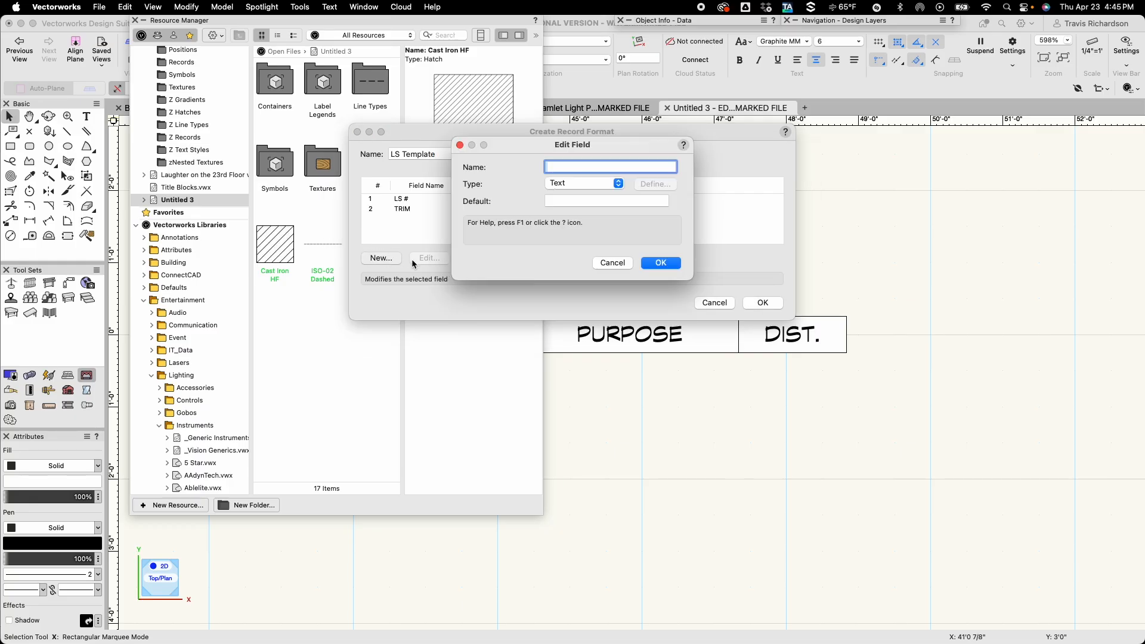
type("PURPOSE")
key("Tab")
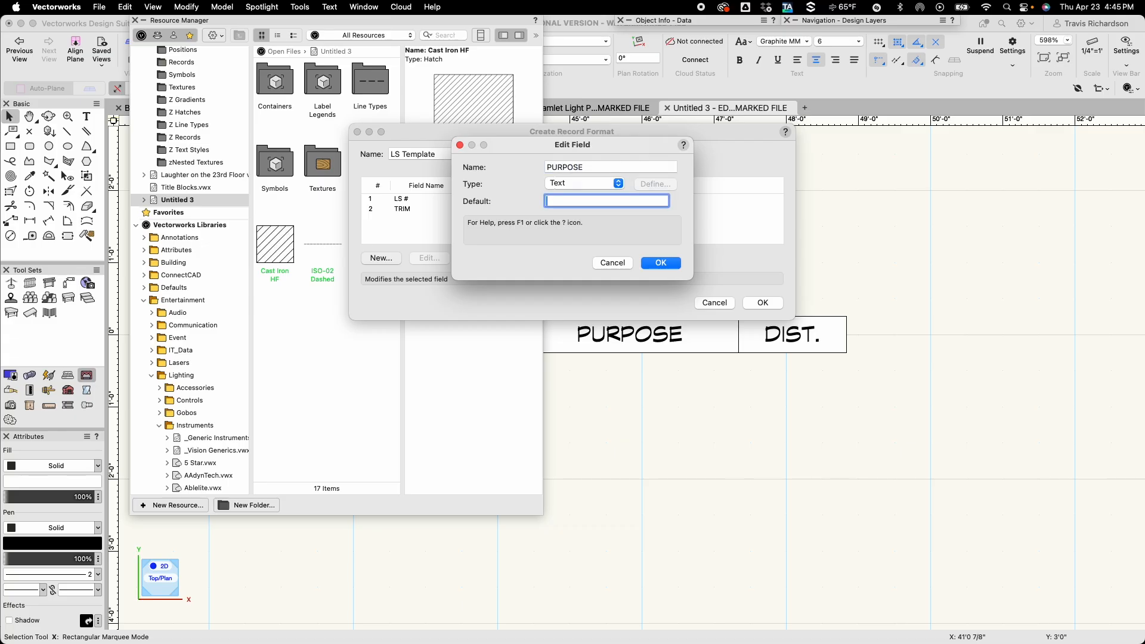
type("OPEN")
key("Return")
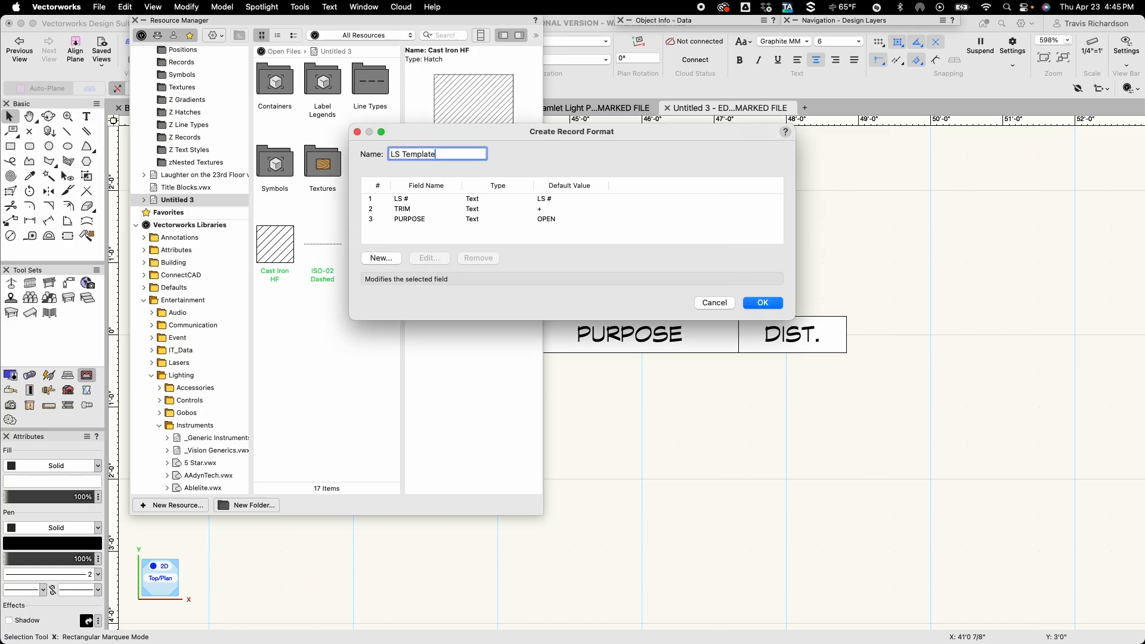
Add a text field named DISTNCE with the default value + and save the record format.
left_click(378, 259)
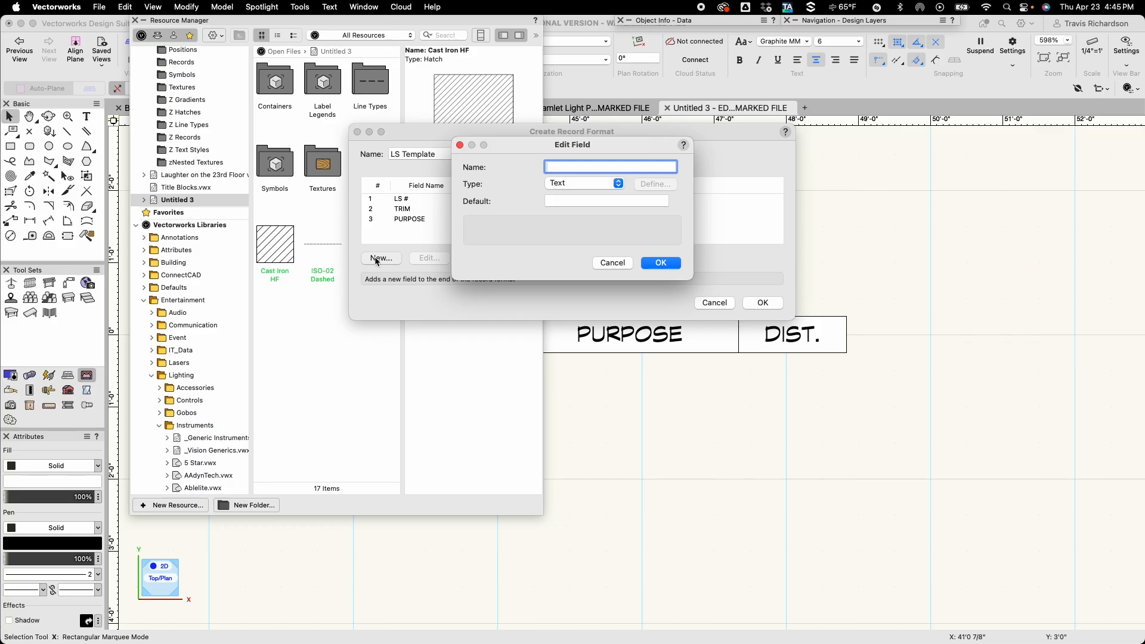
type("DISTNCE")
key("Tab")
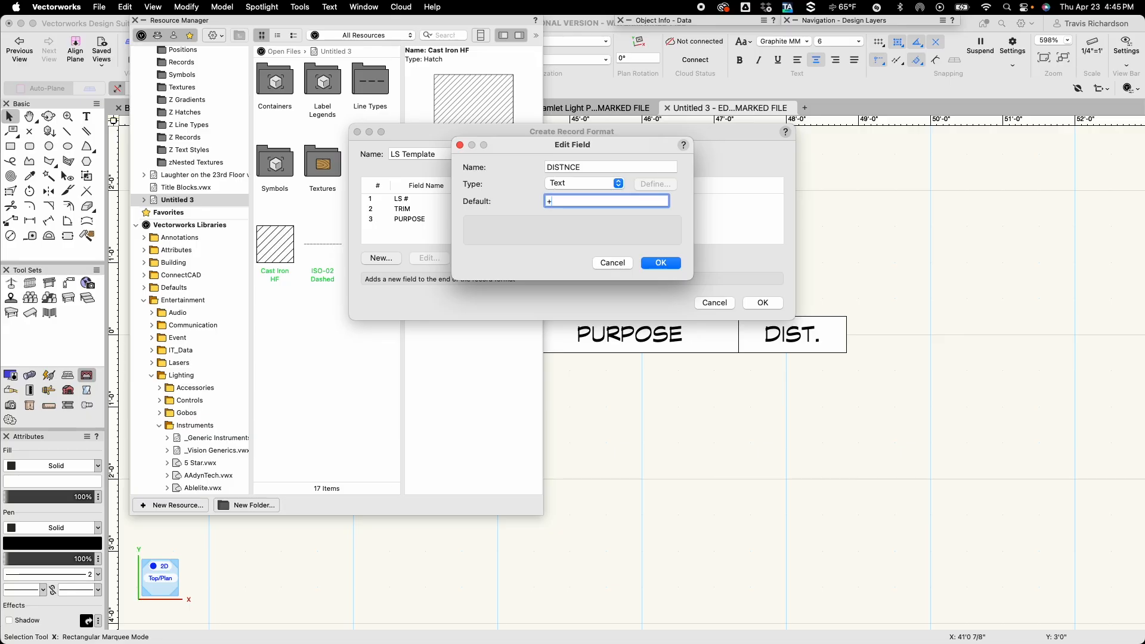
type("+")
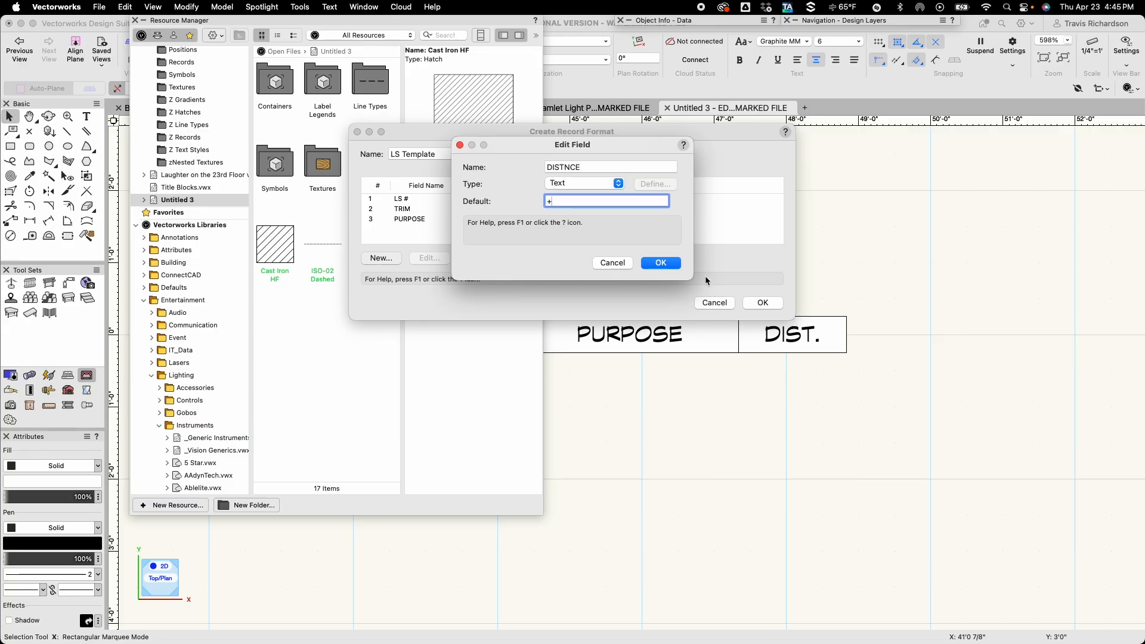
left_click(660, 263)
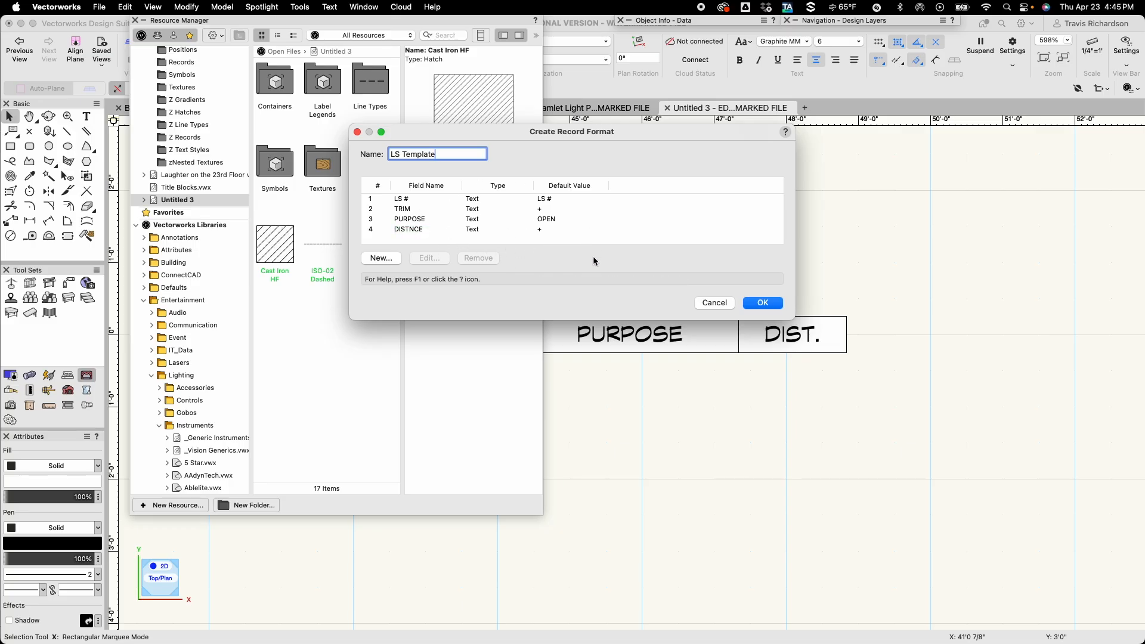
left_click(763, 304)
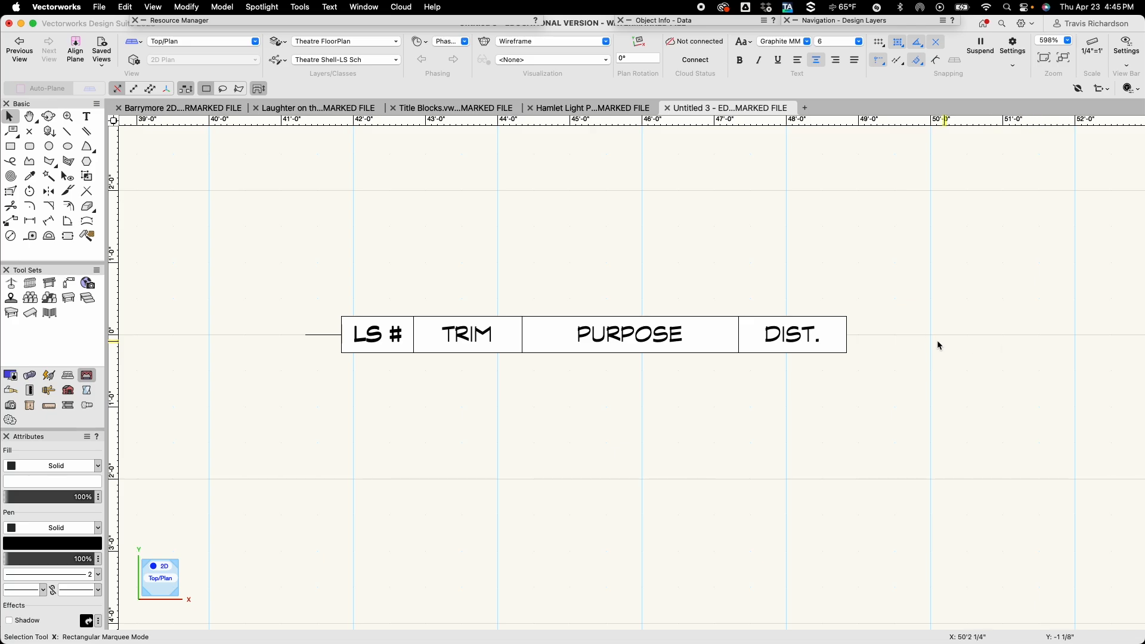
Select the entire line set row and try to create a symbol from it named LS Template.
left_click_drag(921, 284, 245, 377)
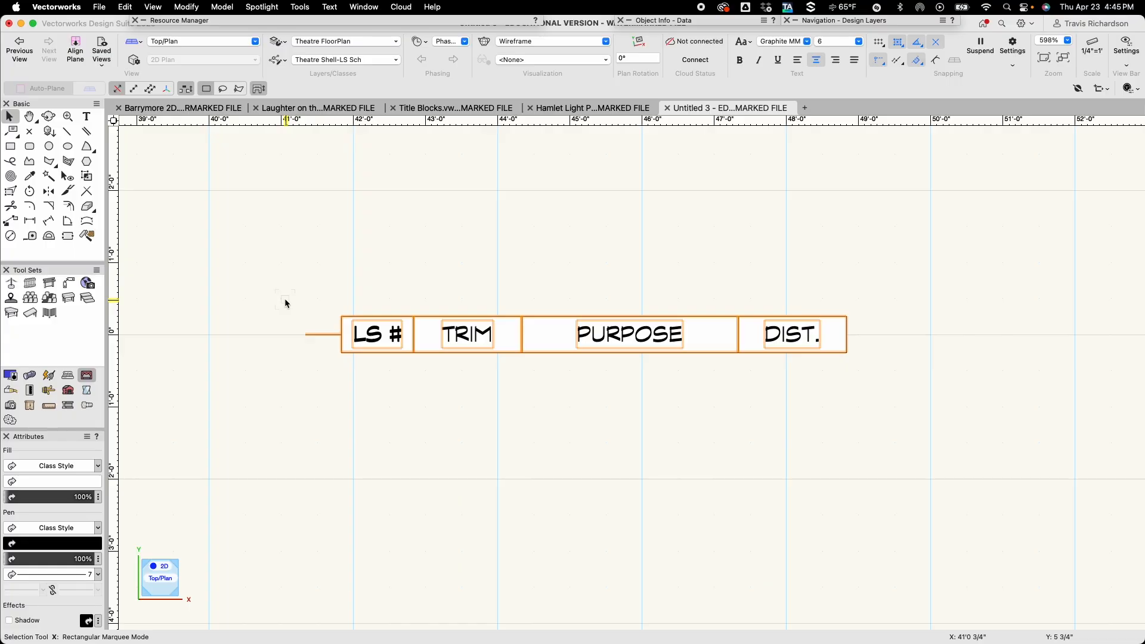
left_click(191, 7)
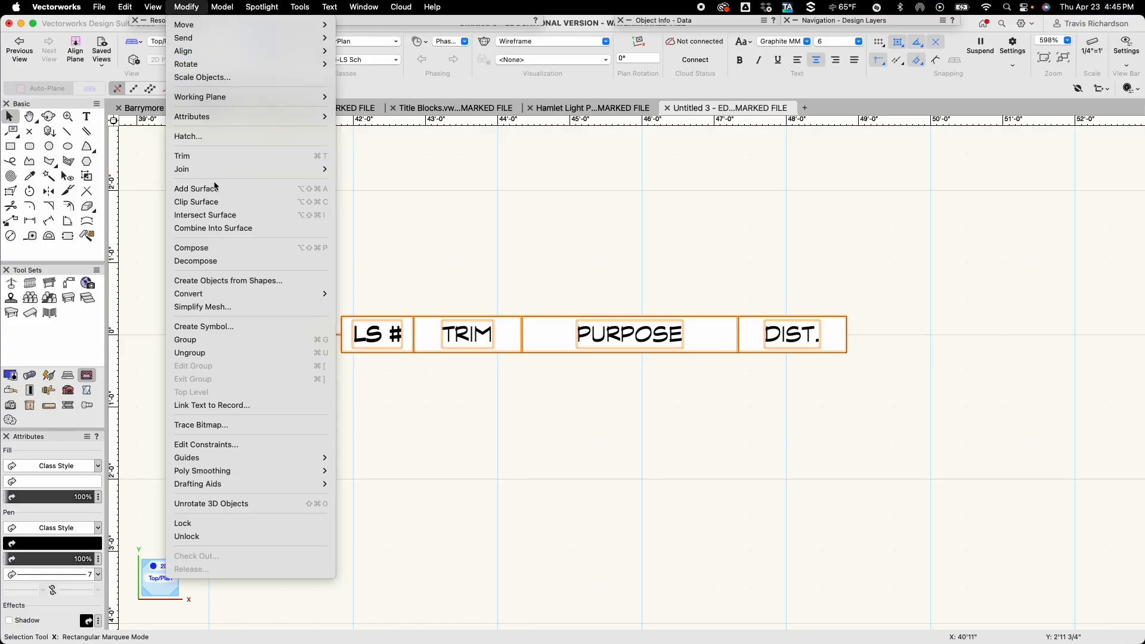
left_click(218, 328)
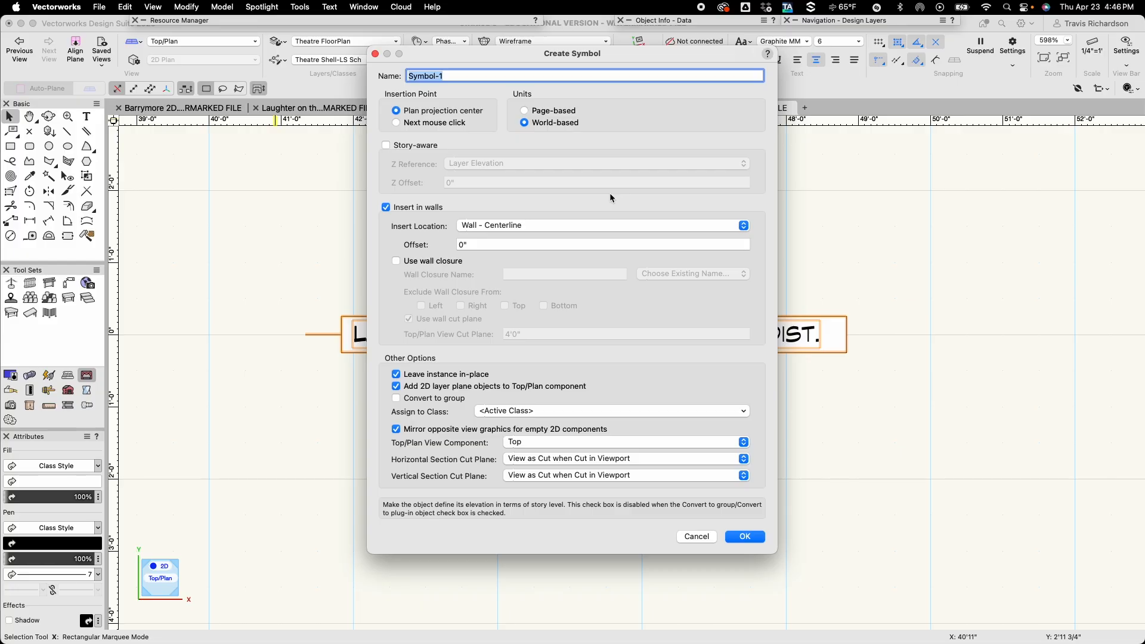
type("LS TEM")
key("BackSpace")
key("BackSpace")
type("emplat")
left_click(745, 537)
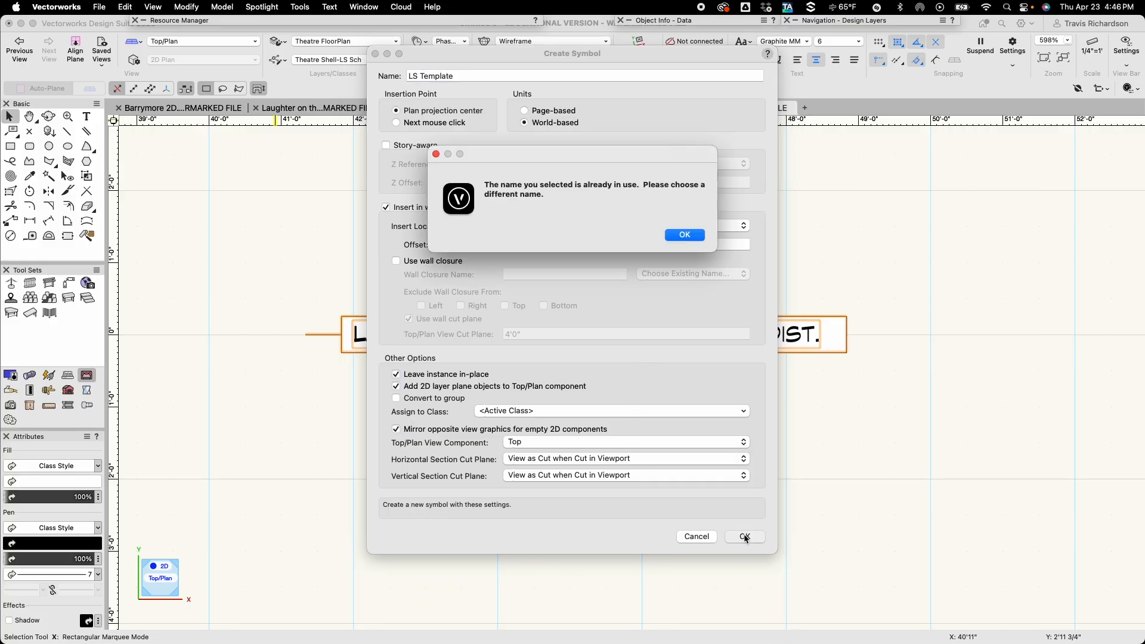
left_click(685, 235)
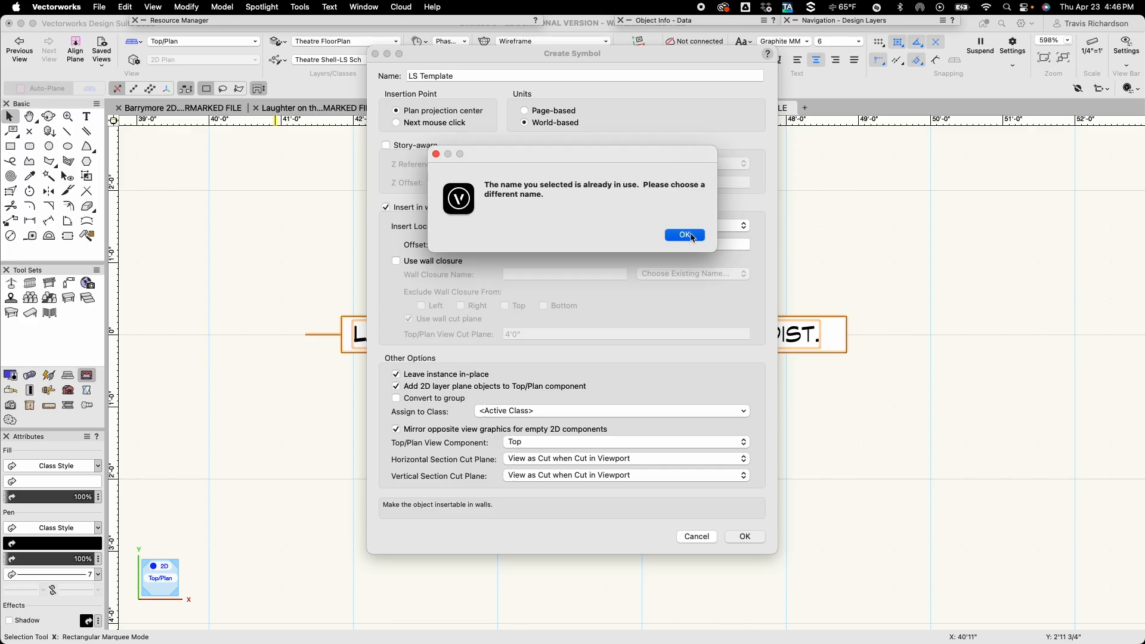
Name the new symbol LS Sch instead and create it in the Untitled 3 destination folder.
left_click(471, 76)
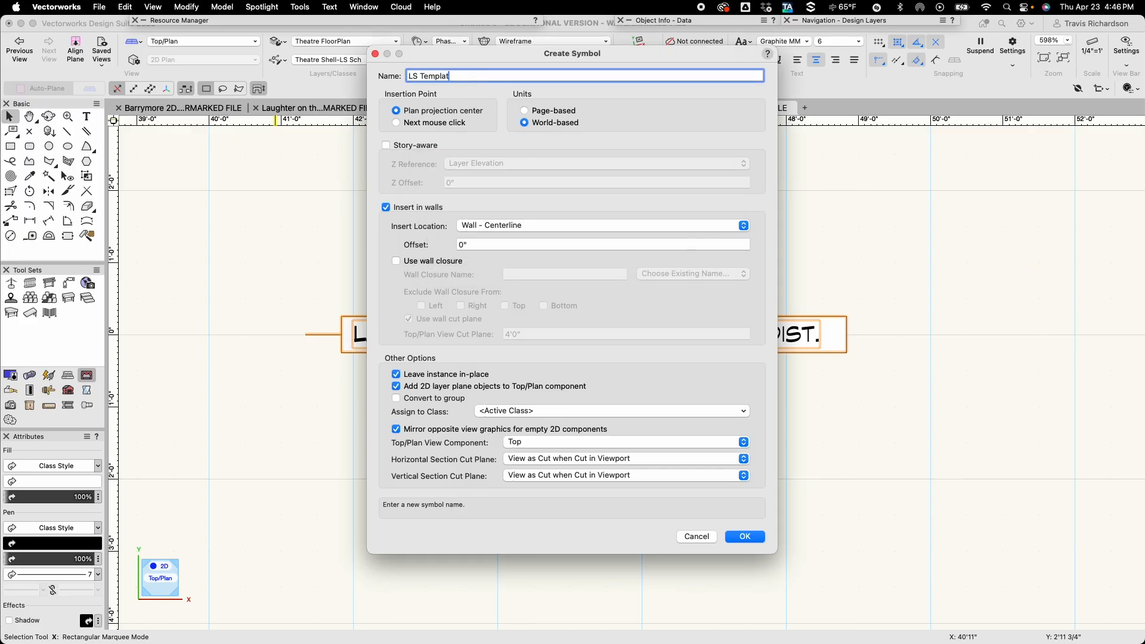
key("BackSpace")
key("BackSpace")
key("BackSpace")
type("SC")
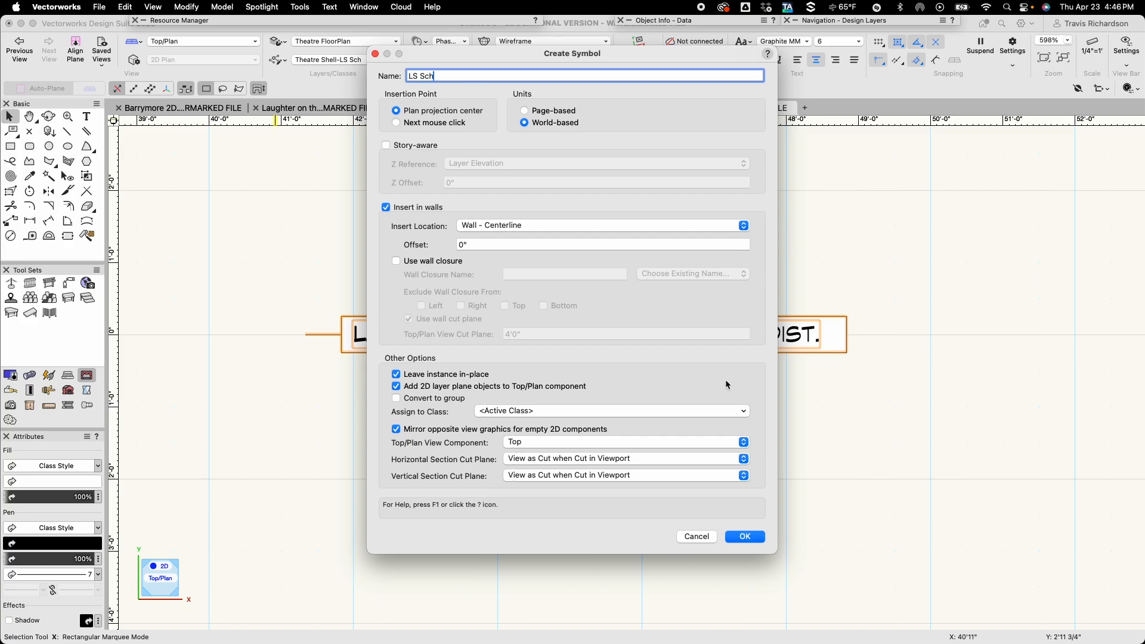
left_click(741, 537)
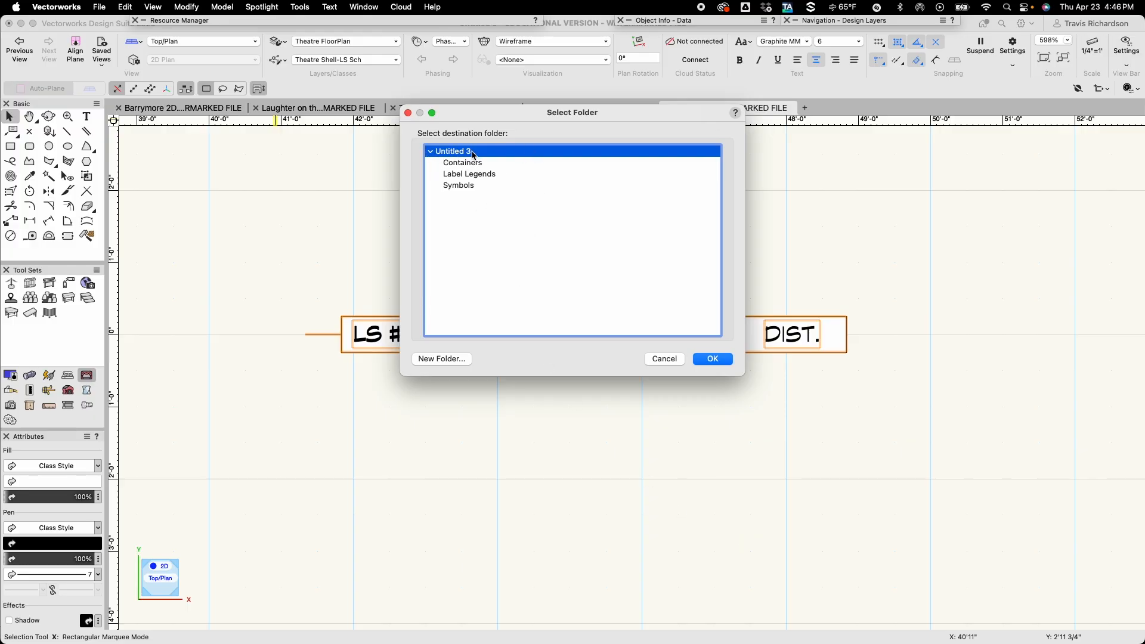
left_click(713, 359)
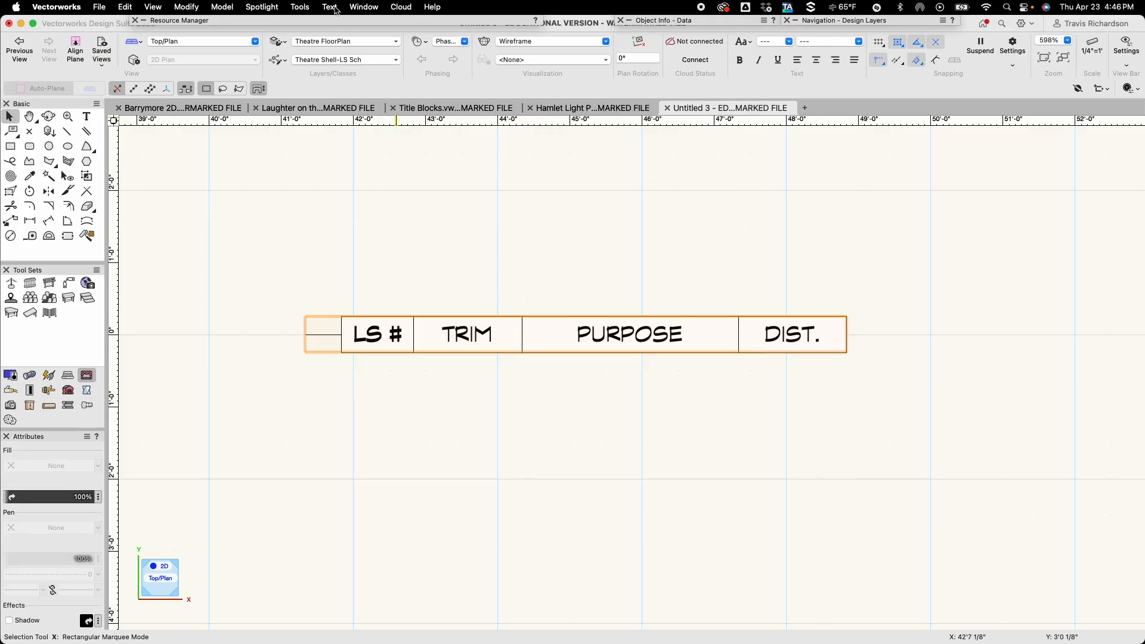
Attach the LS Template record format to the symbol definition, with the symbol folder set to None.
double_click(332, 22)
left_click(301, 9)
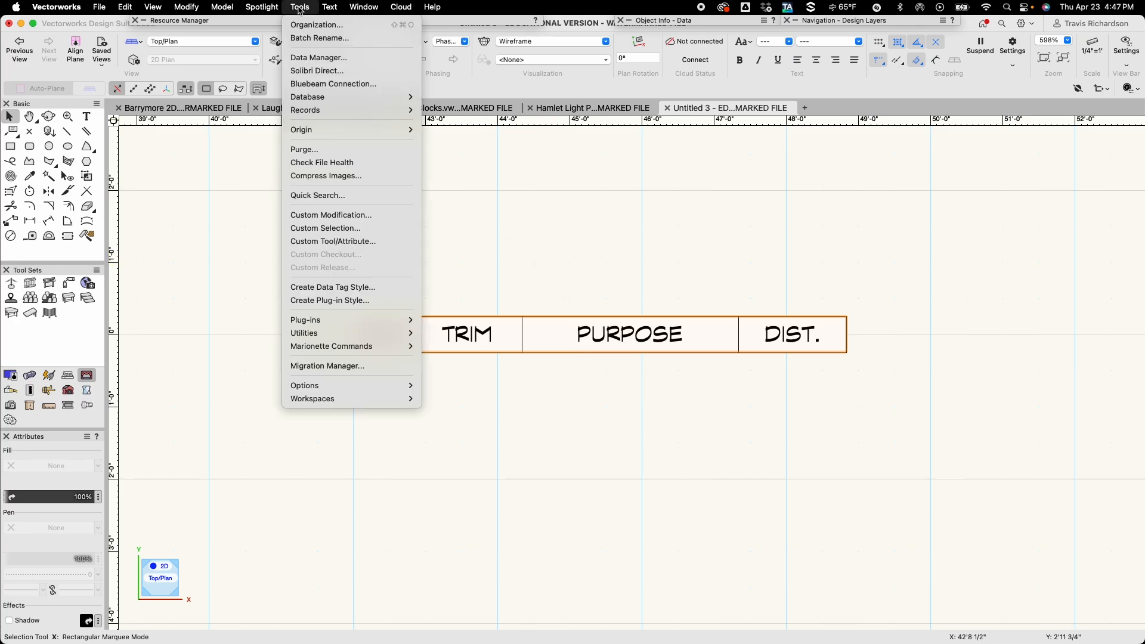
mouse_move(344, 118)
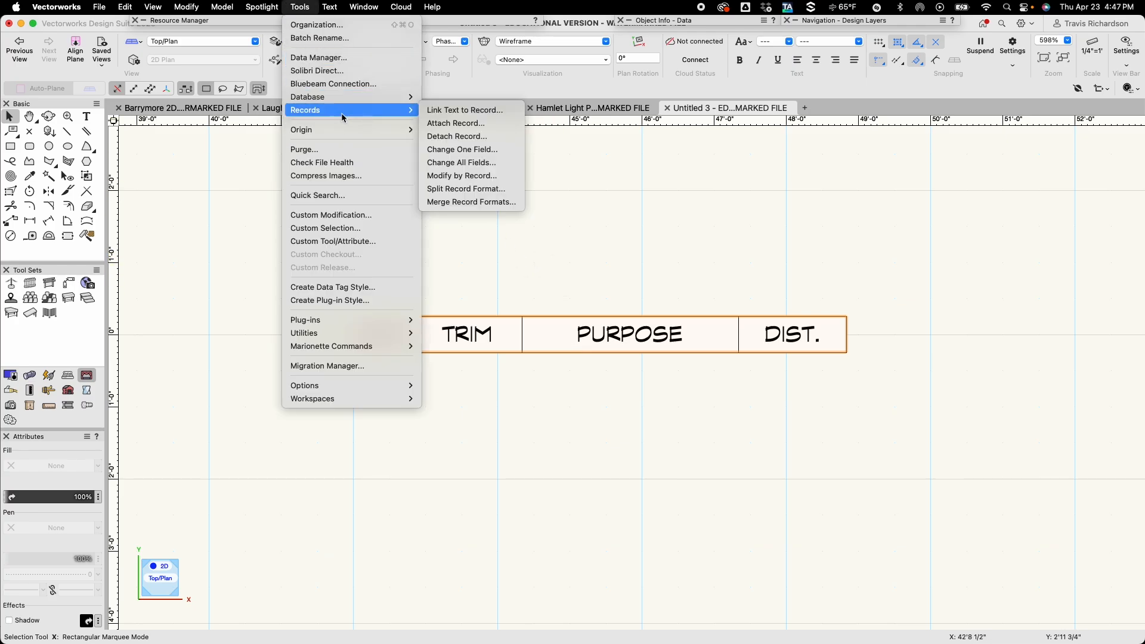
left_click(471, 123)
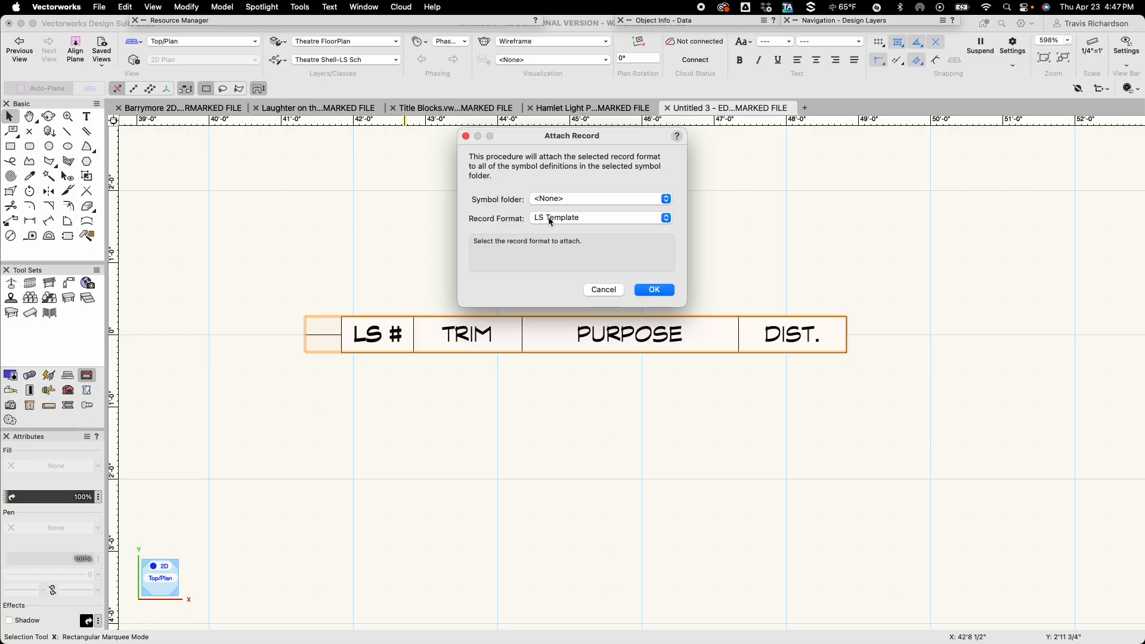
left_click(656, 291)
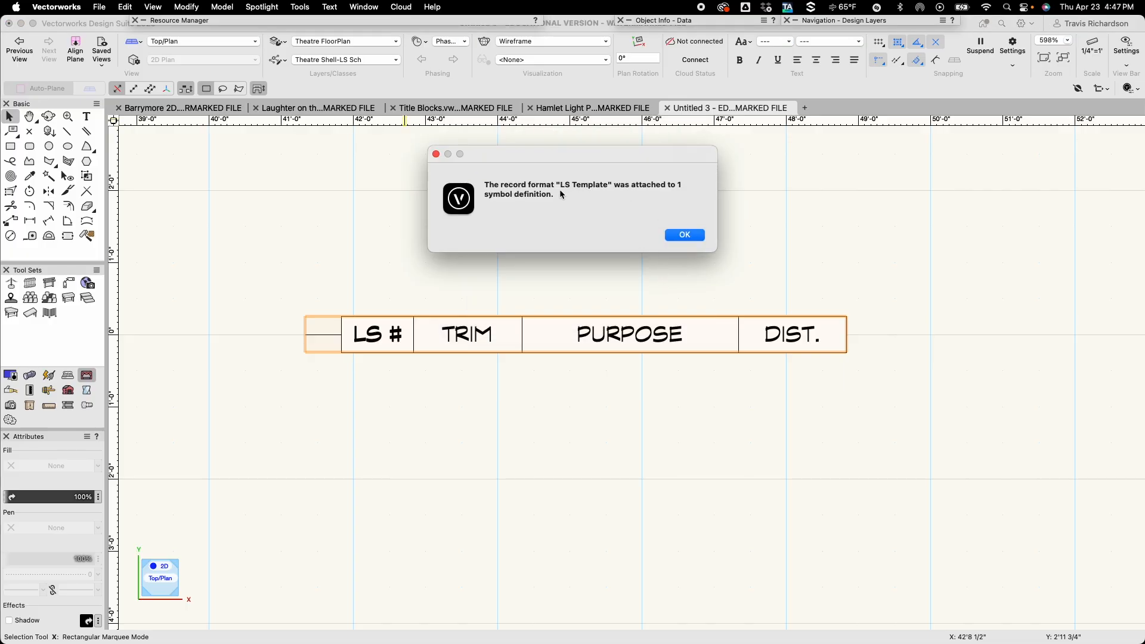
left_click(685, 235)
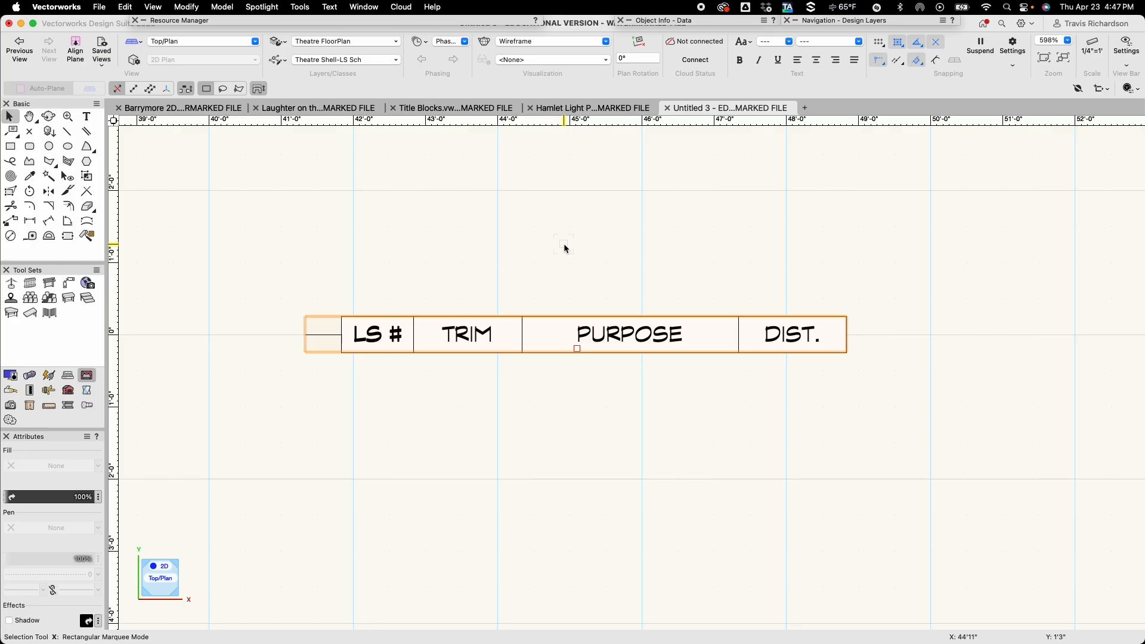
Open the symbol's 2D components for editing and link the LS # text to the LS # field of the LS Template record.
double_click(628, 335)
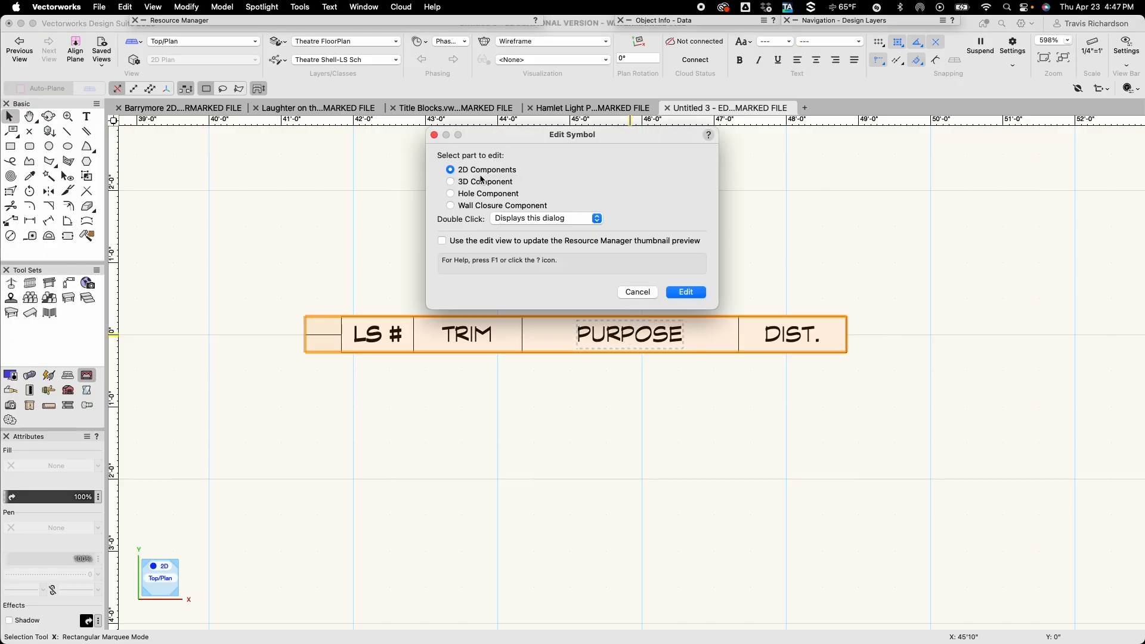
left_click(681, 291)
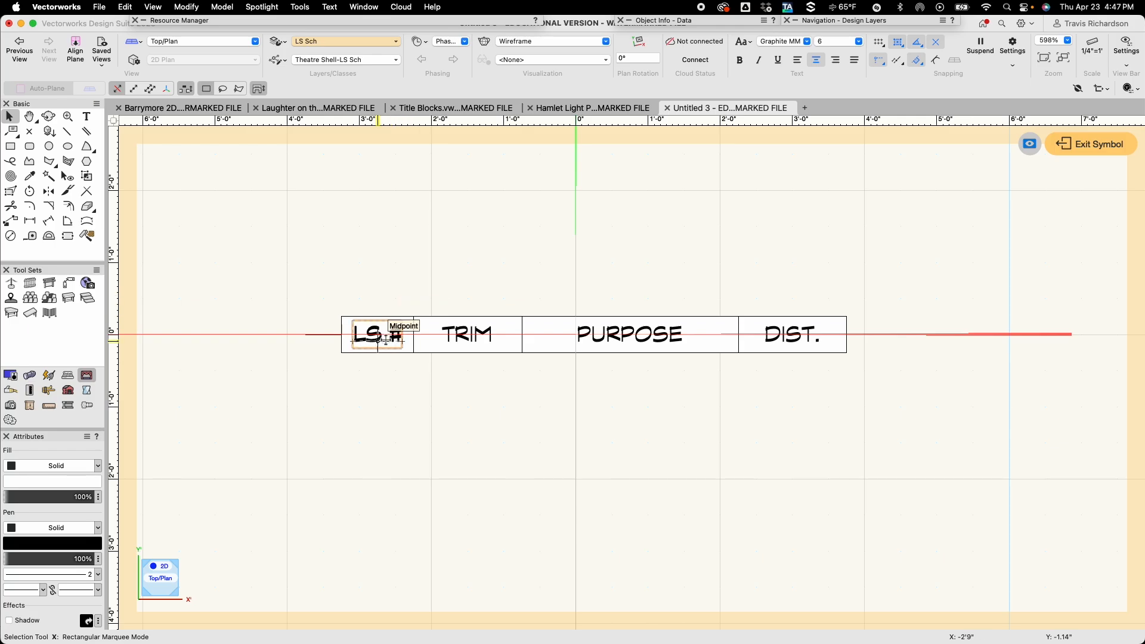
left_click(388, 335)
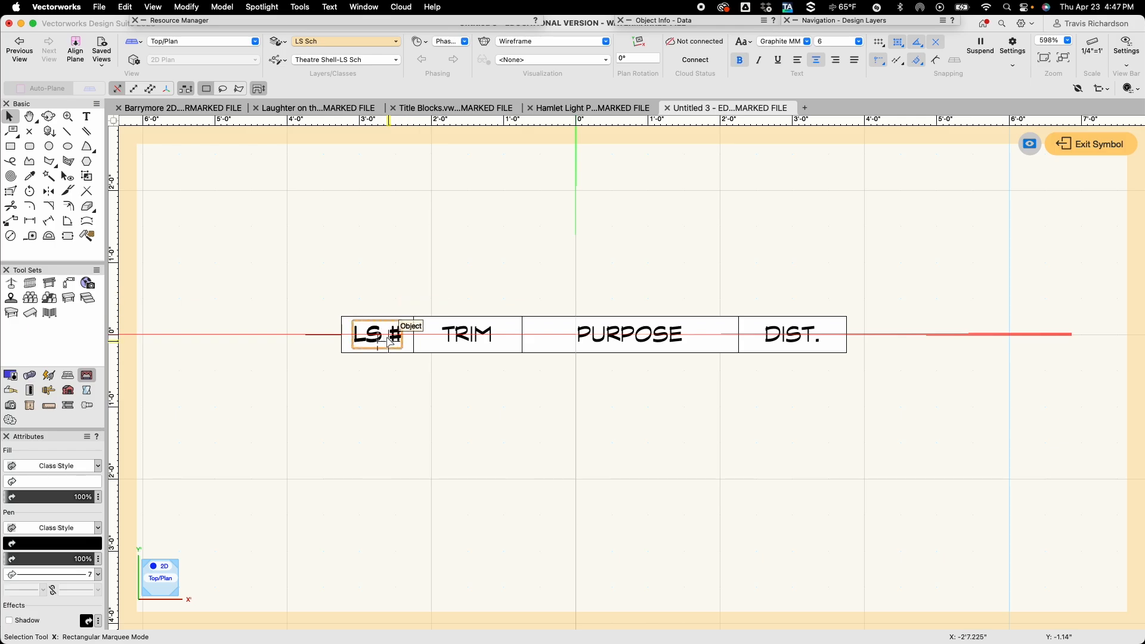
left_click(301, 7)
mouse_move(356, 111)
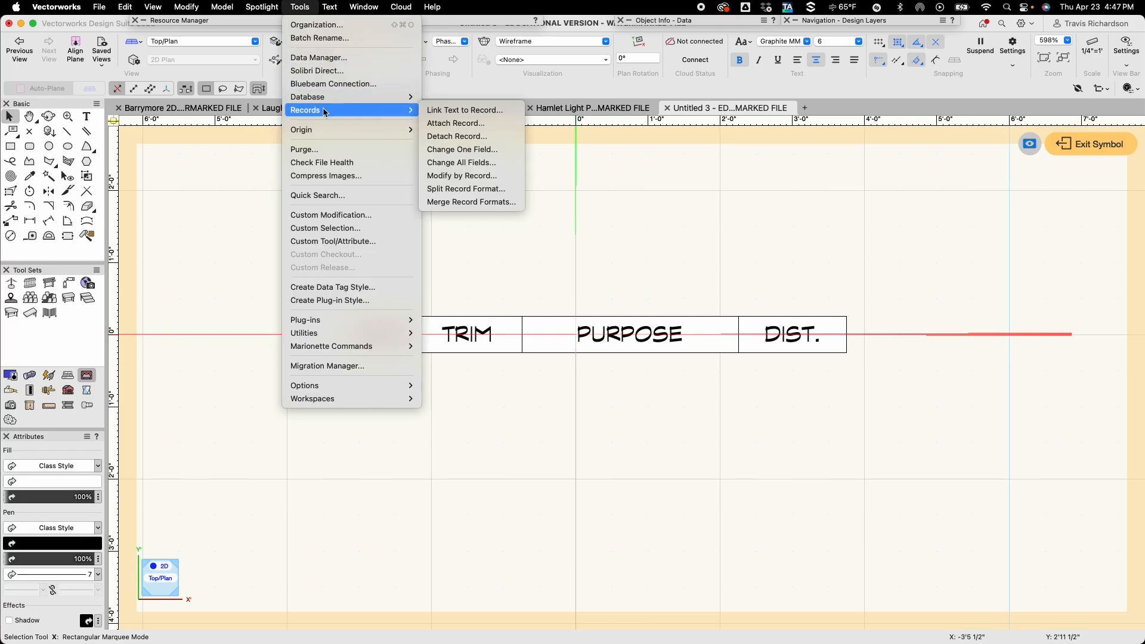
left_click(452, 112)
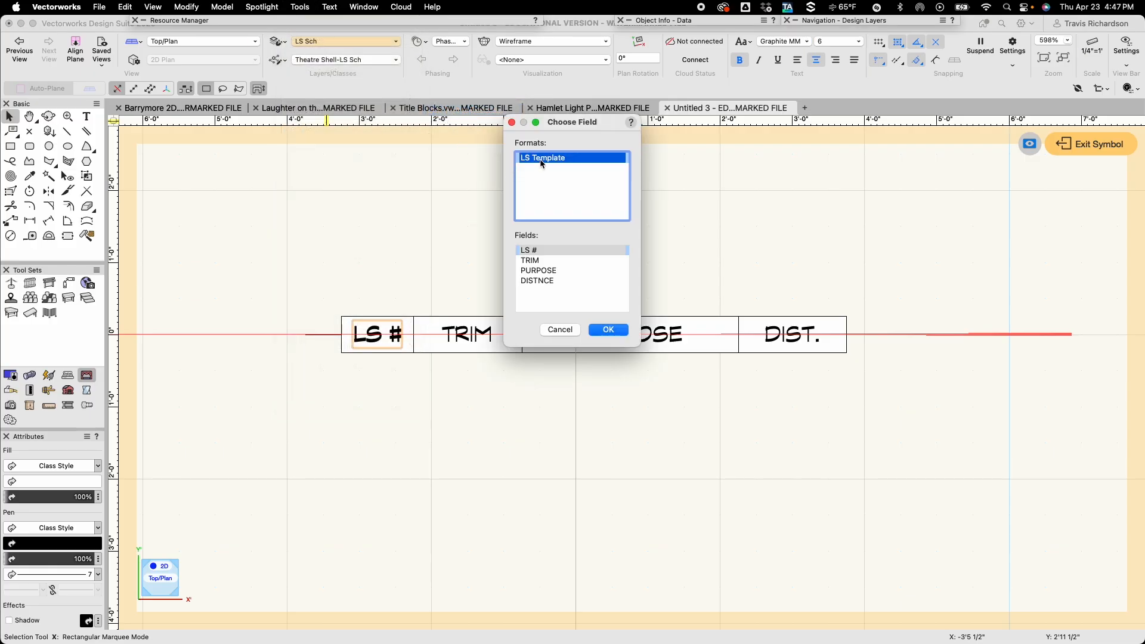
left_click(529, 252)
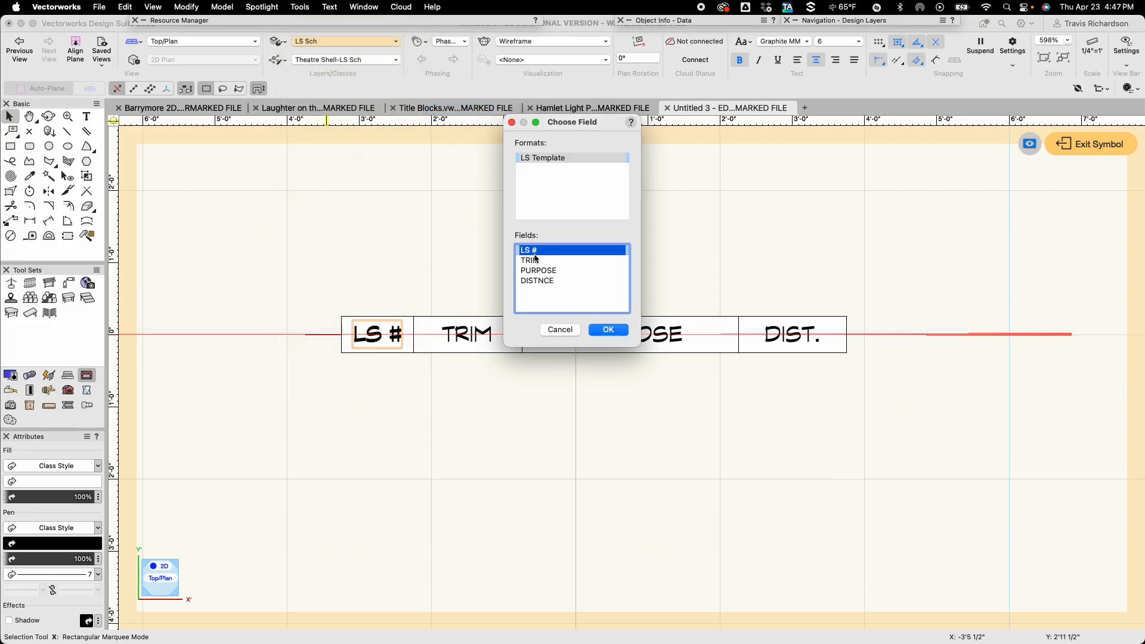
left_click(615, 331)
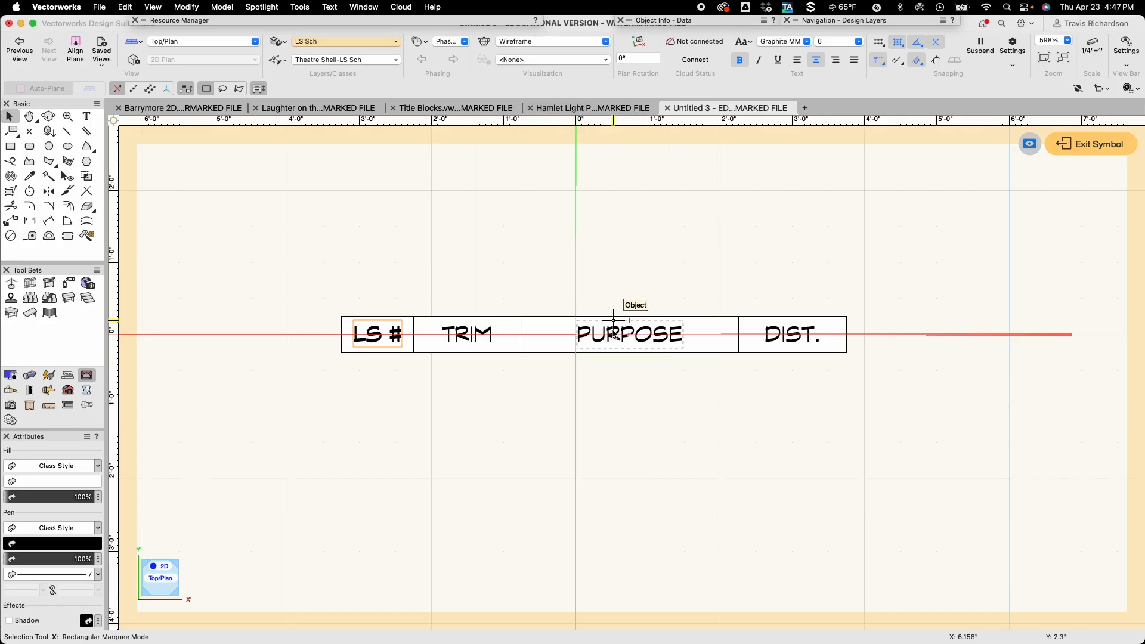
Link the TRIM text in the symbol to the TRIM field of the LS Template record.
left_click(468, 334)
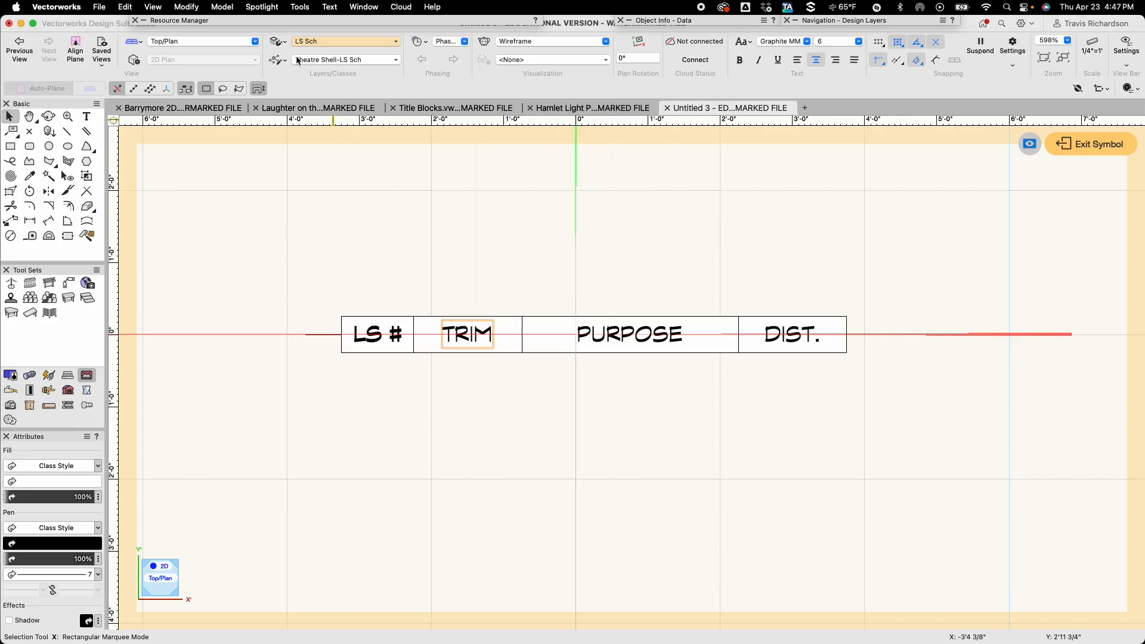
left_click(301, 9)
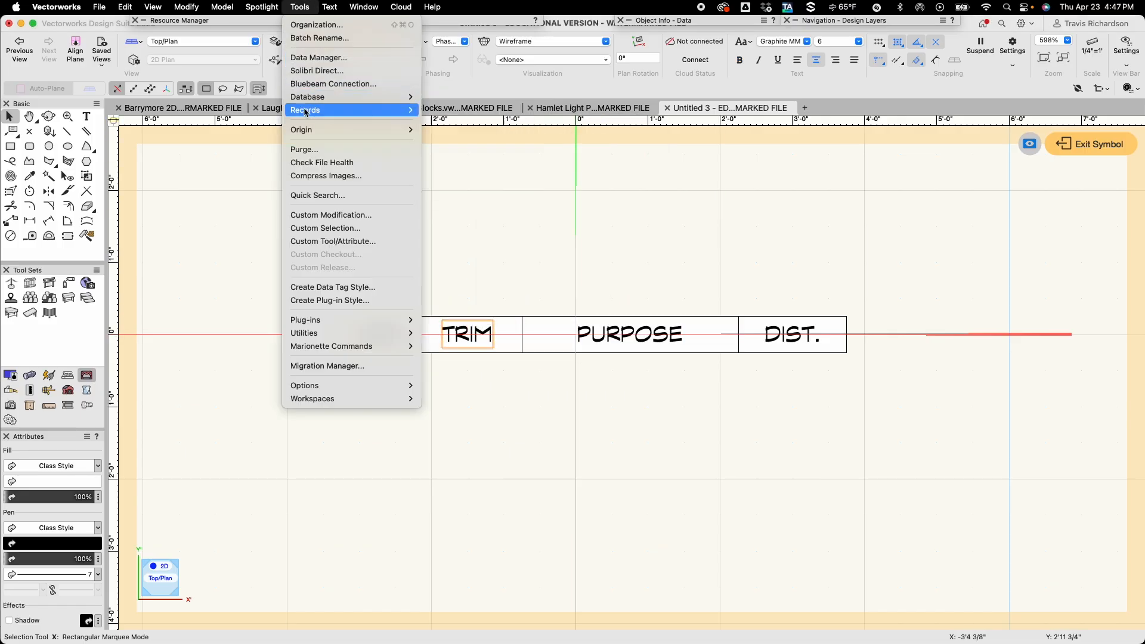
mouse_move(334, 110)
left_click(475, 110)
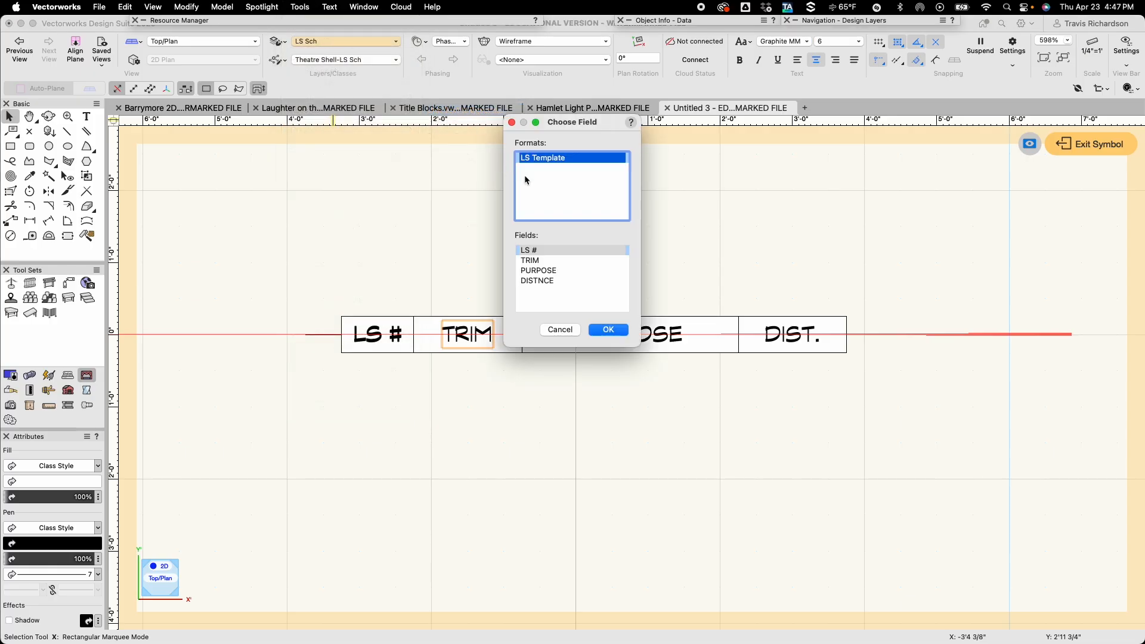
left_click(540, 260)
left_click(606, 332)
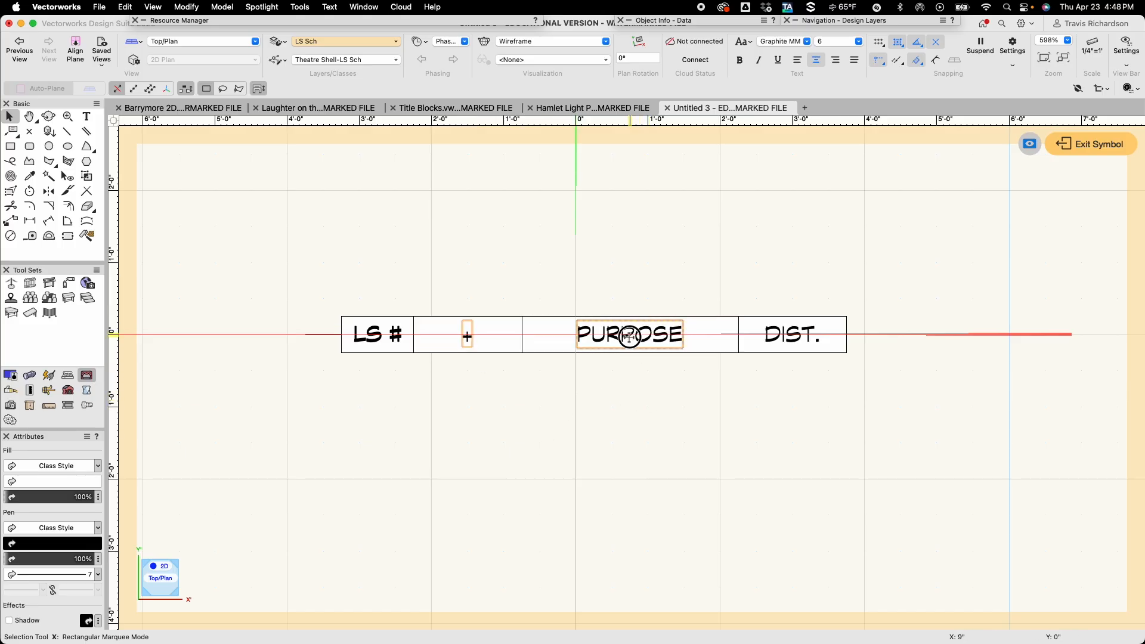
Link the PURPOSE text in the symbol to the PURPOSE field of the LS Template record.
left_click(302, 7)
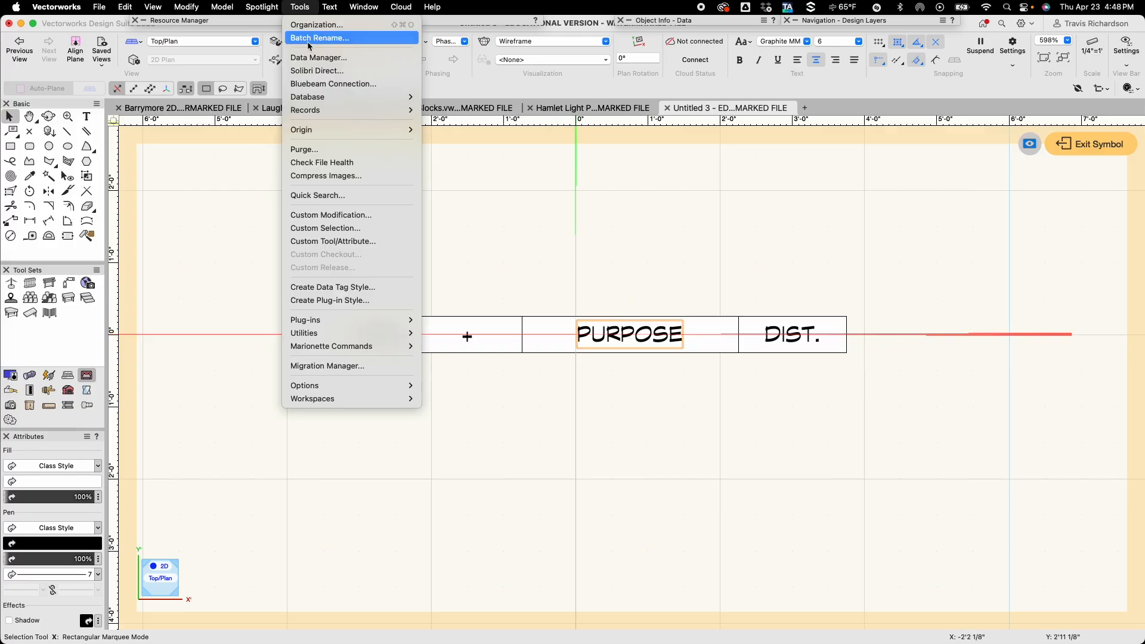
mouse_move(314, 110)
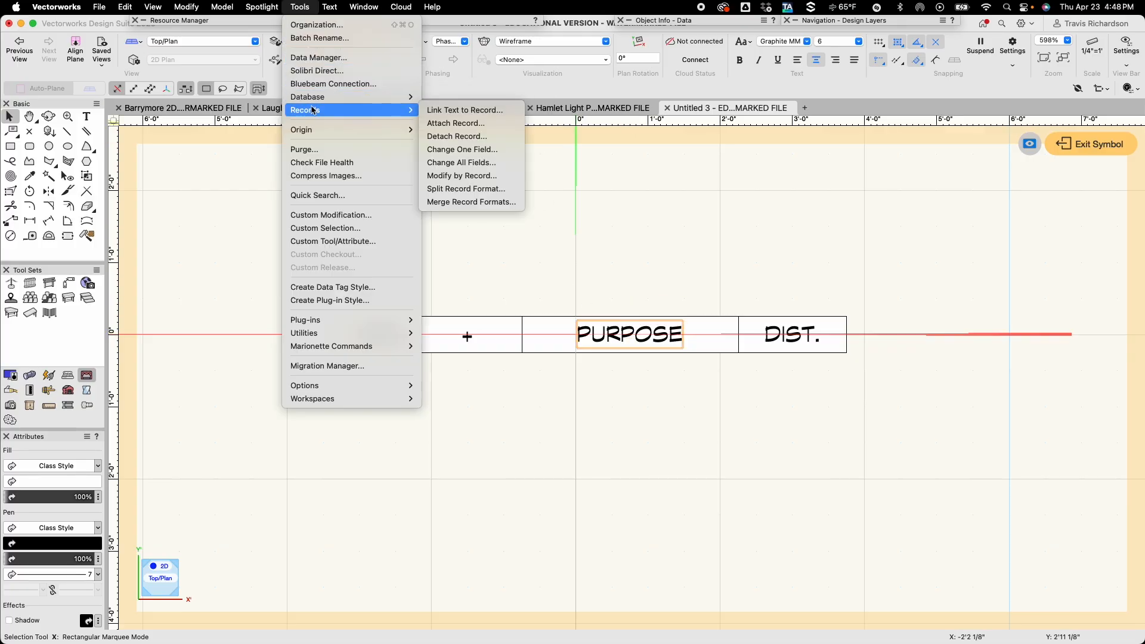
left_click(469, 110)
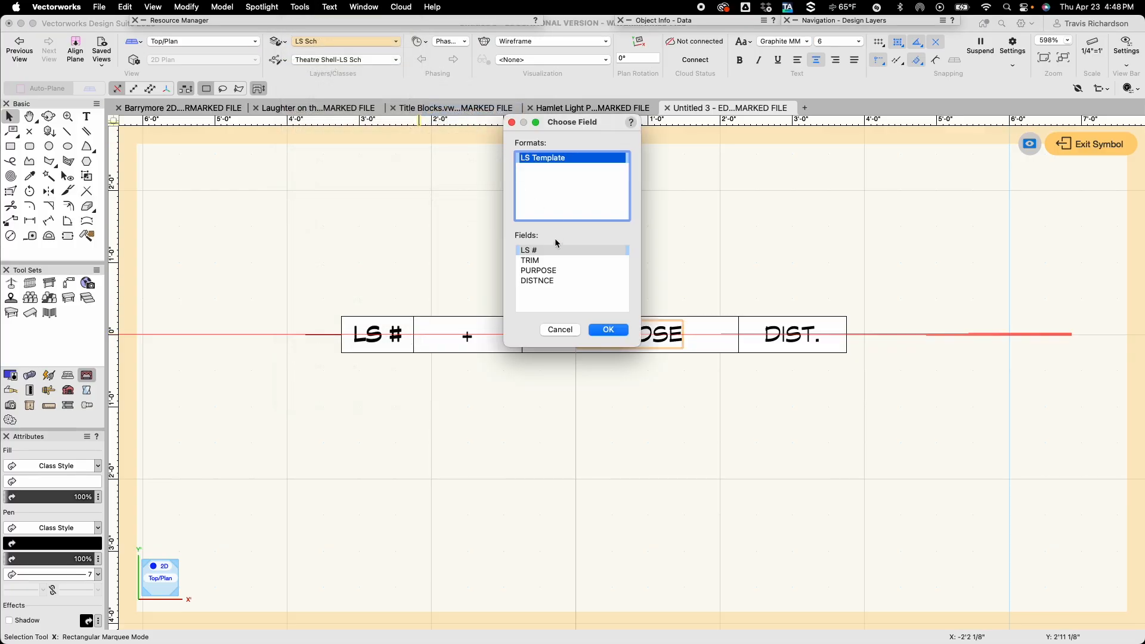
left_click(549, 271)
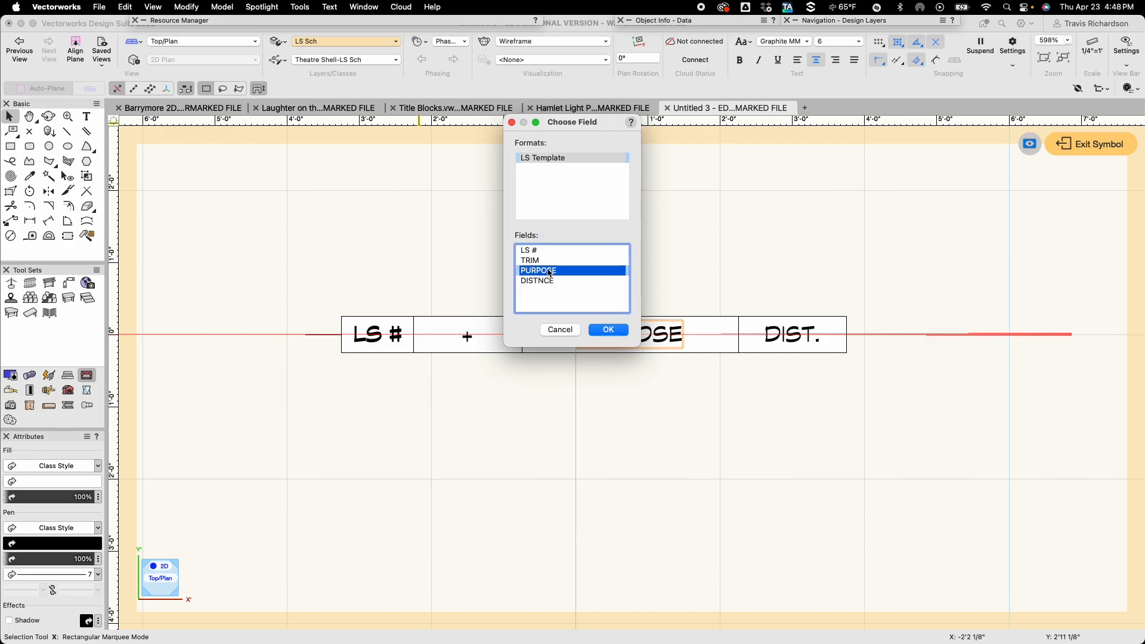
left_click(608, 331)
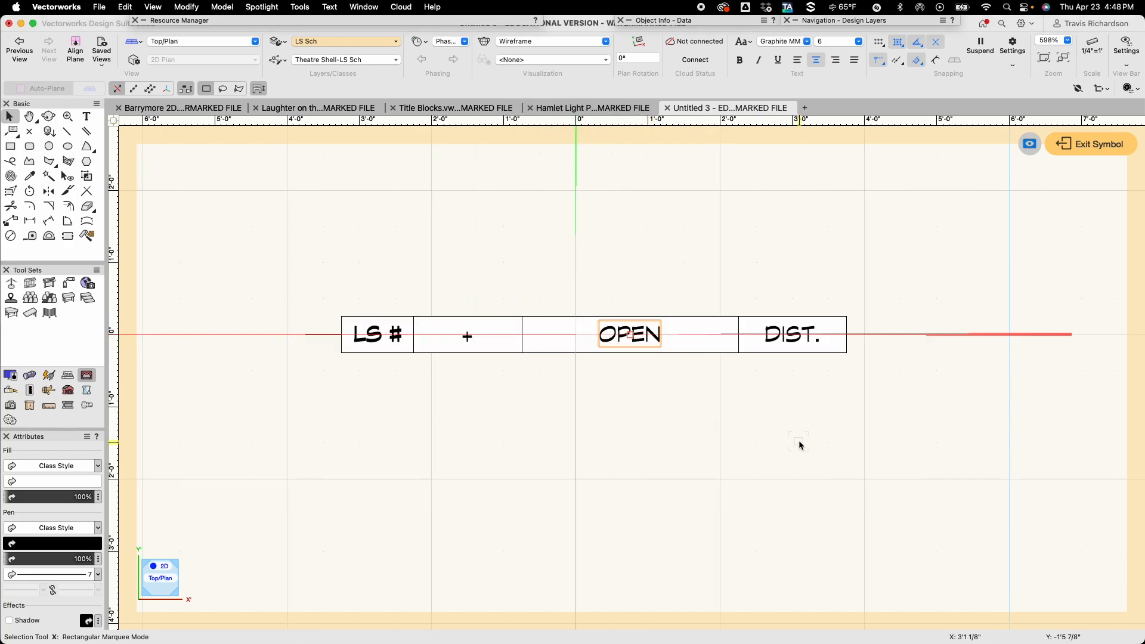
Link the DIST. text in the symbol to the DISTNCE field of the LS Template record.
left_click(786, 335)
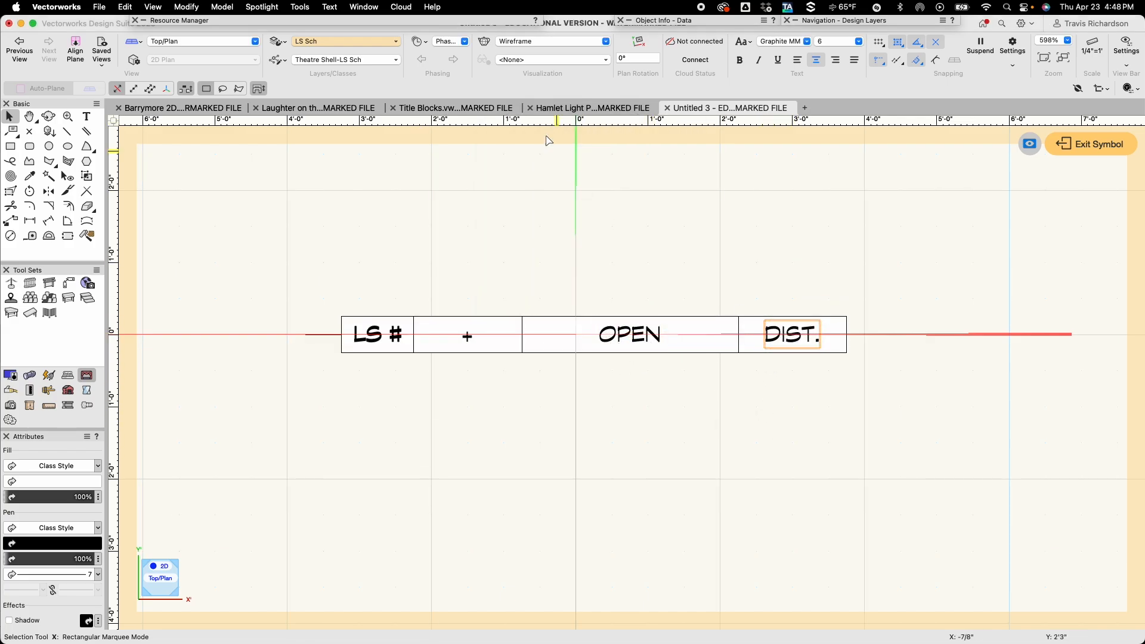
left_click(300, 7)
mouse_move(340, 135)
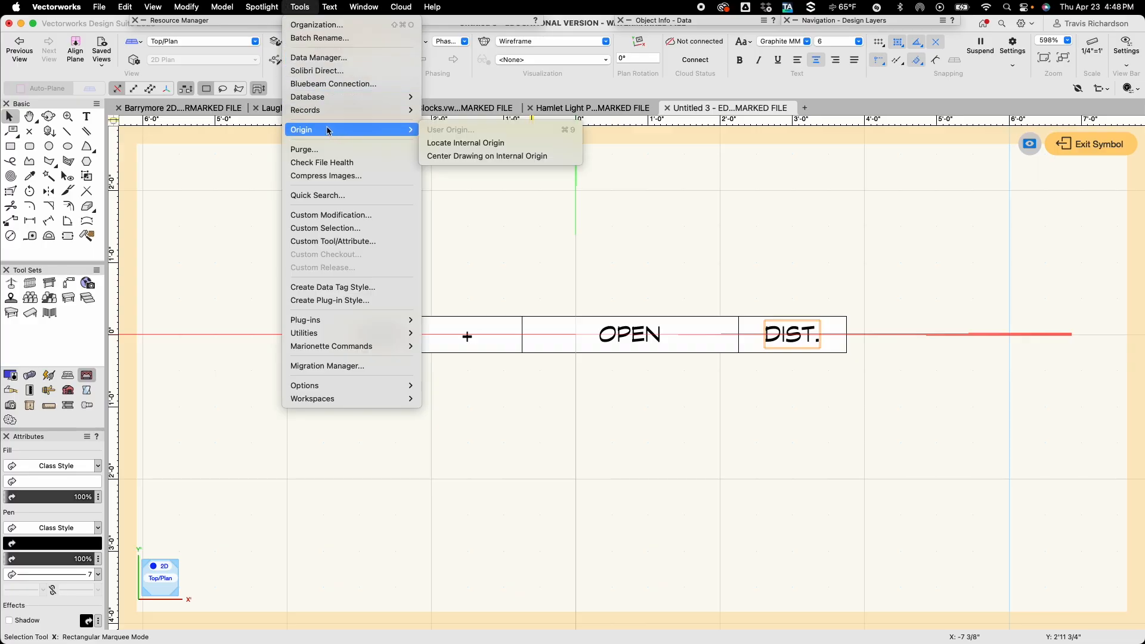
mouse_move(388, 110)
left_click(453, 111)
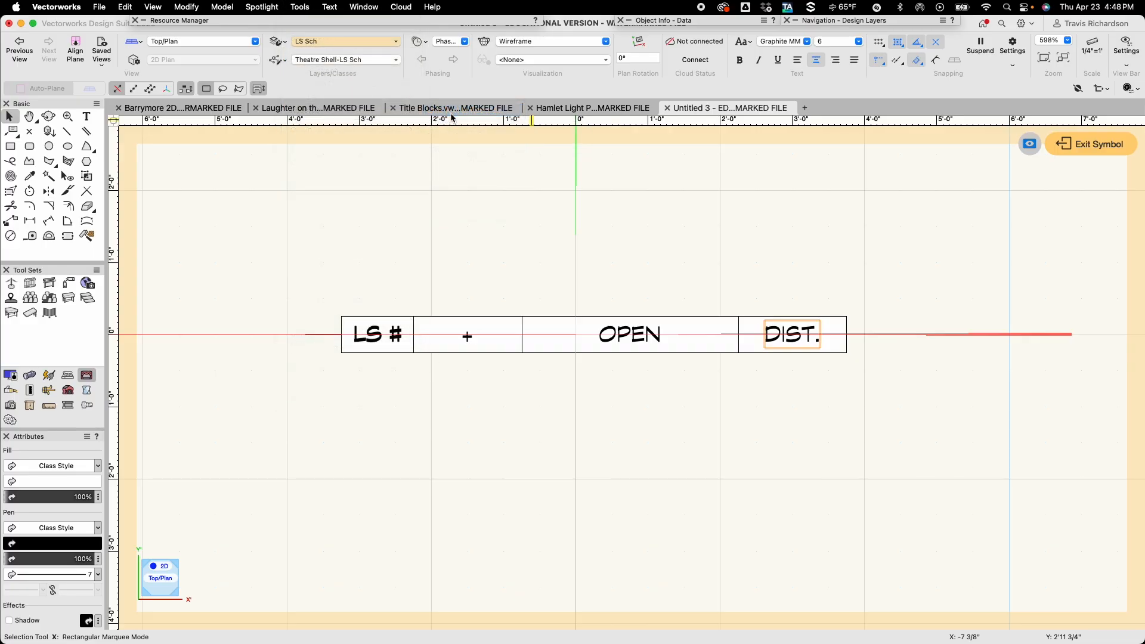
left_click(540, 282)
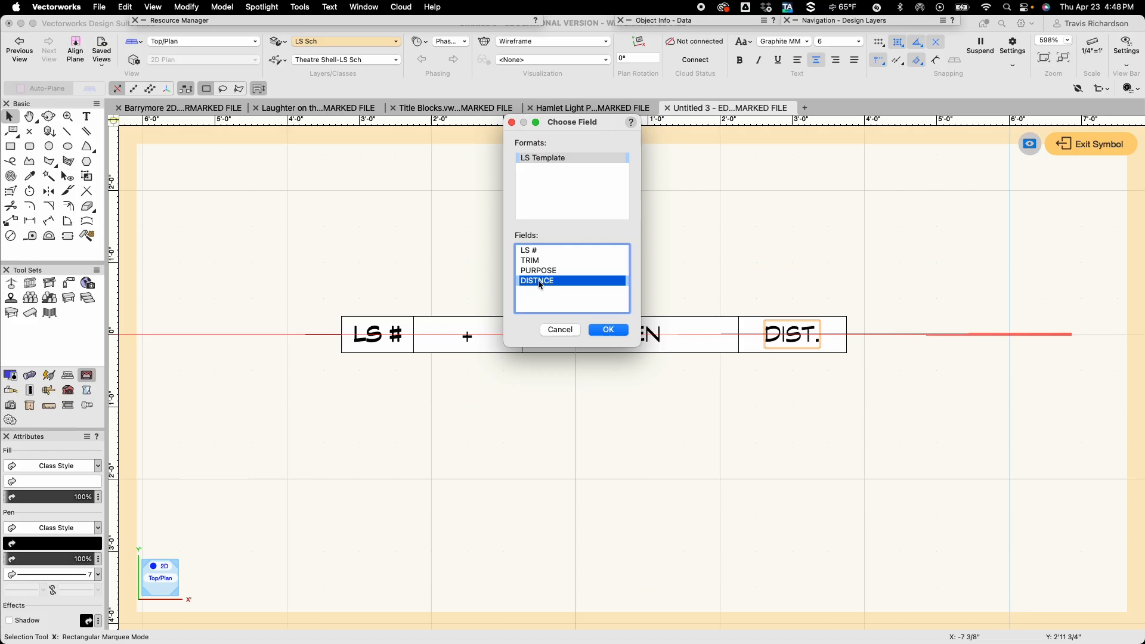
left_click(608, 330)
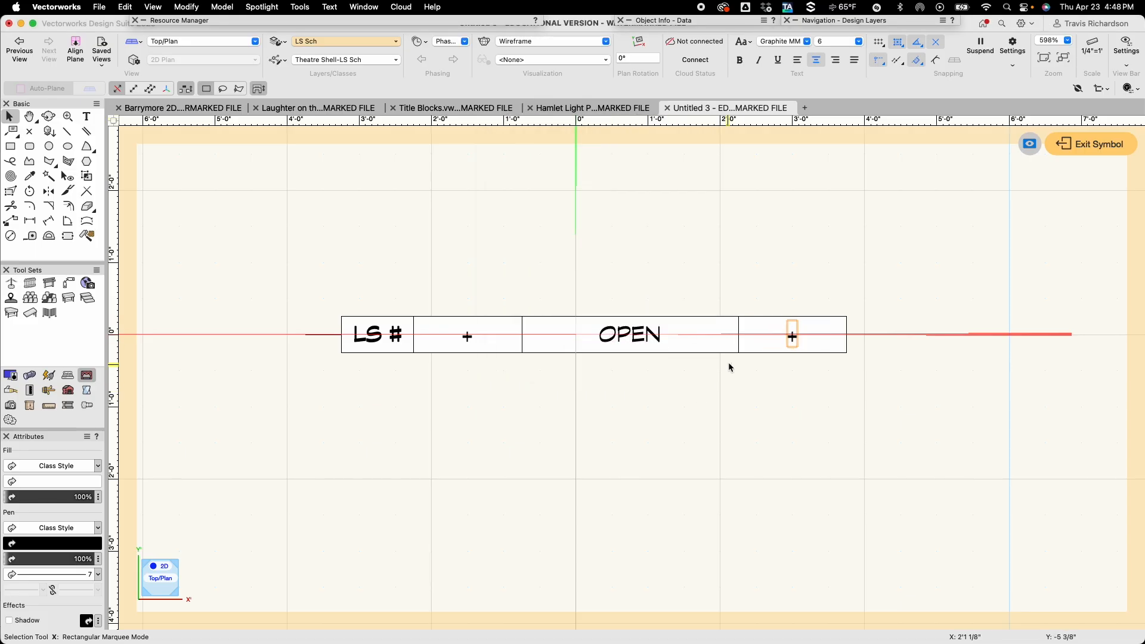
Exit symbol editing and move the schedule row symbol into the inside corner where the theatre's downstage and right-hand walls meet.
left_click(769, 412)
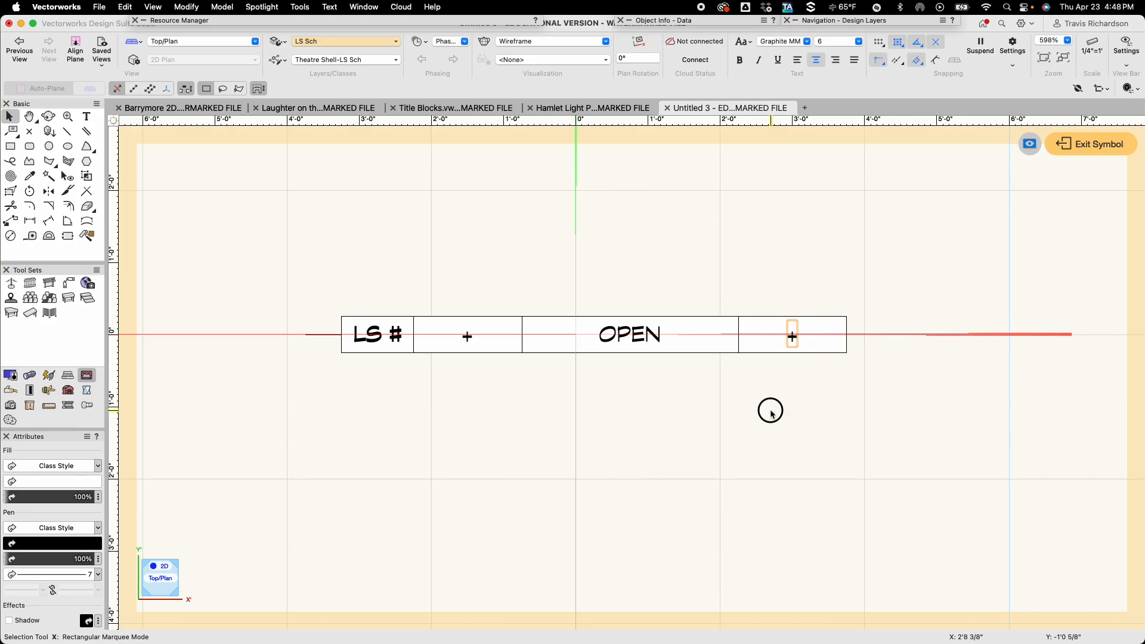
left_click(1096, 145)
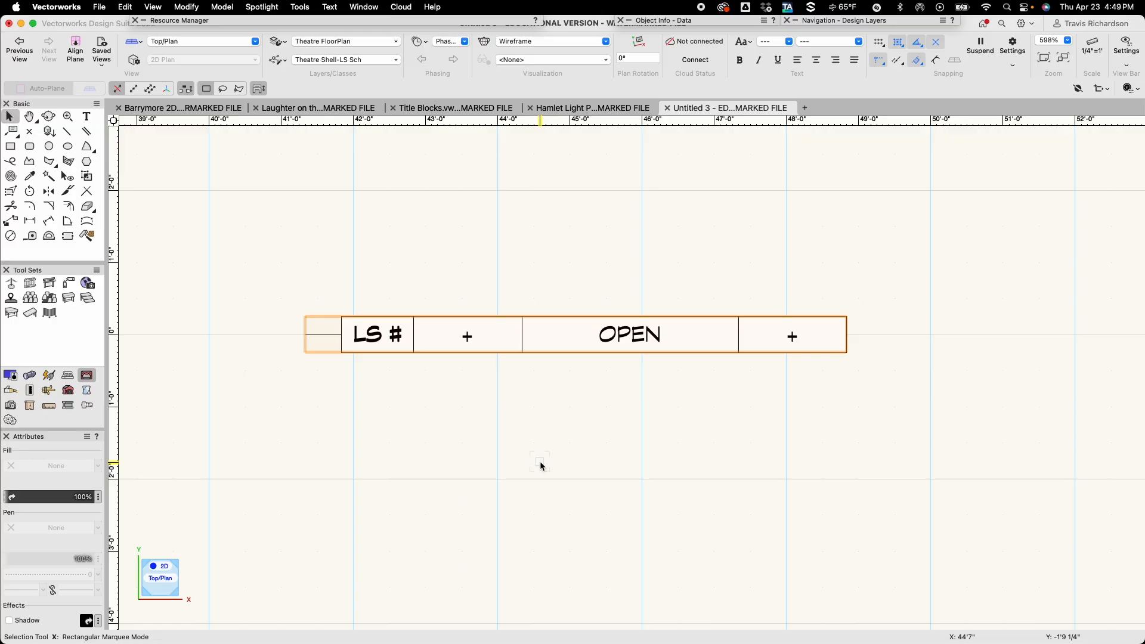
scroll(540, 461, "down", 5)
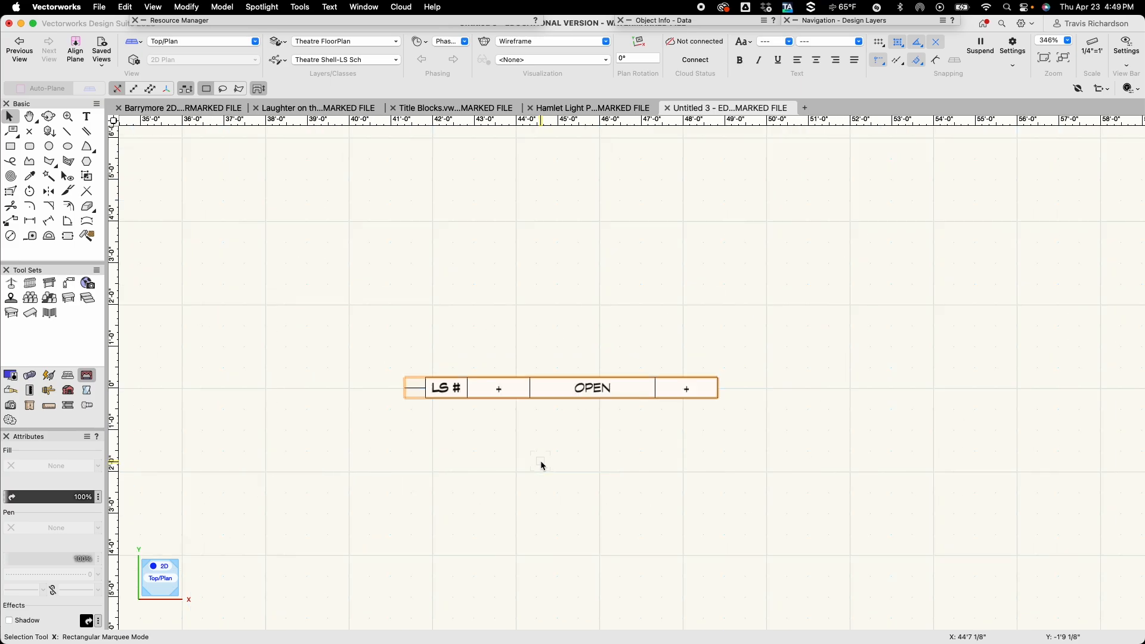
middle_click_drag(504, 473, 762, 355)
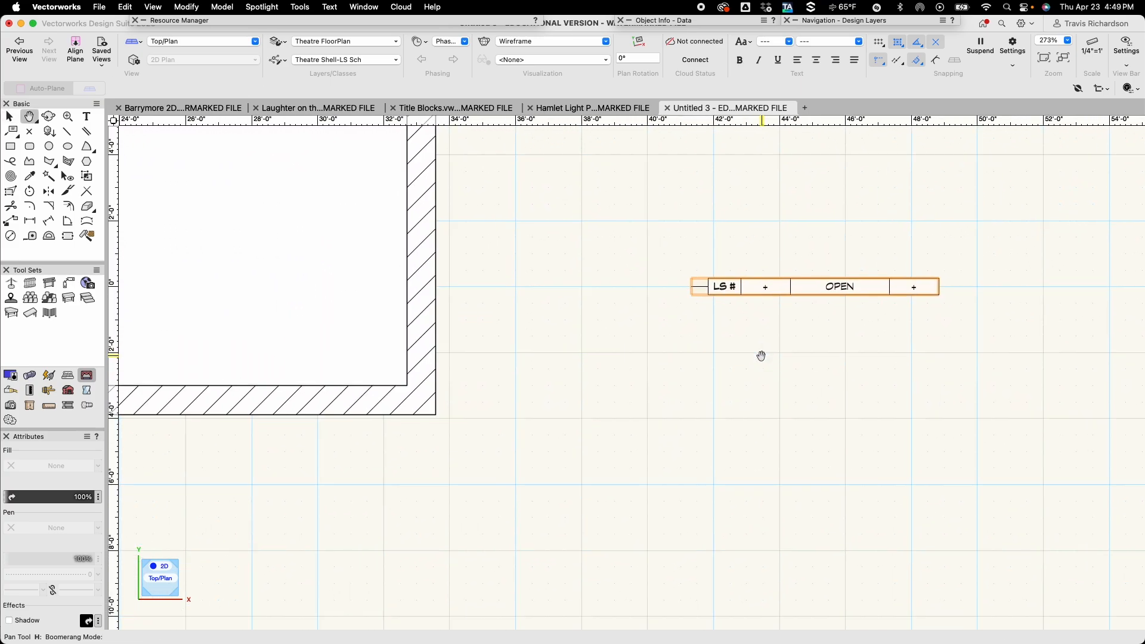
left_click_drag(940, 293, 405, 385)
scroll(422, 468, "down", 5)
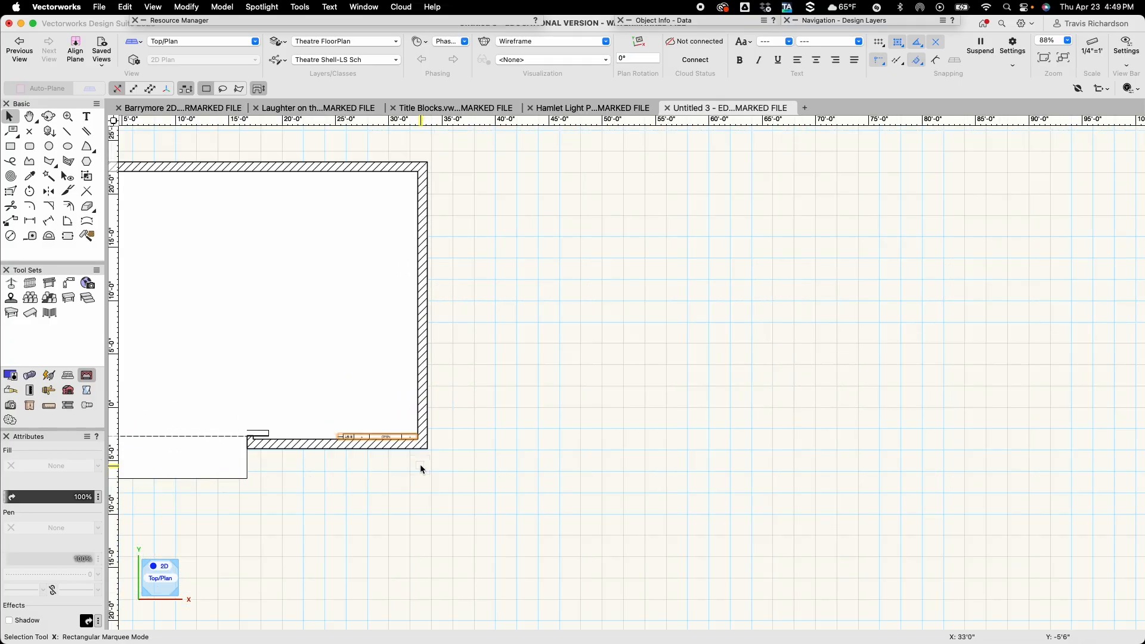
scroll(363, 476, "up", 4)
middle_click_drag(365, 475, 605, 453)
scroll(621, 427, "up", 3)
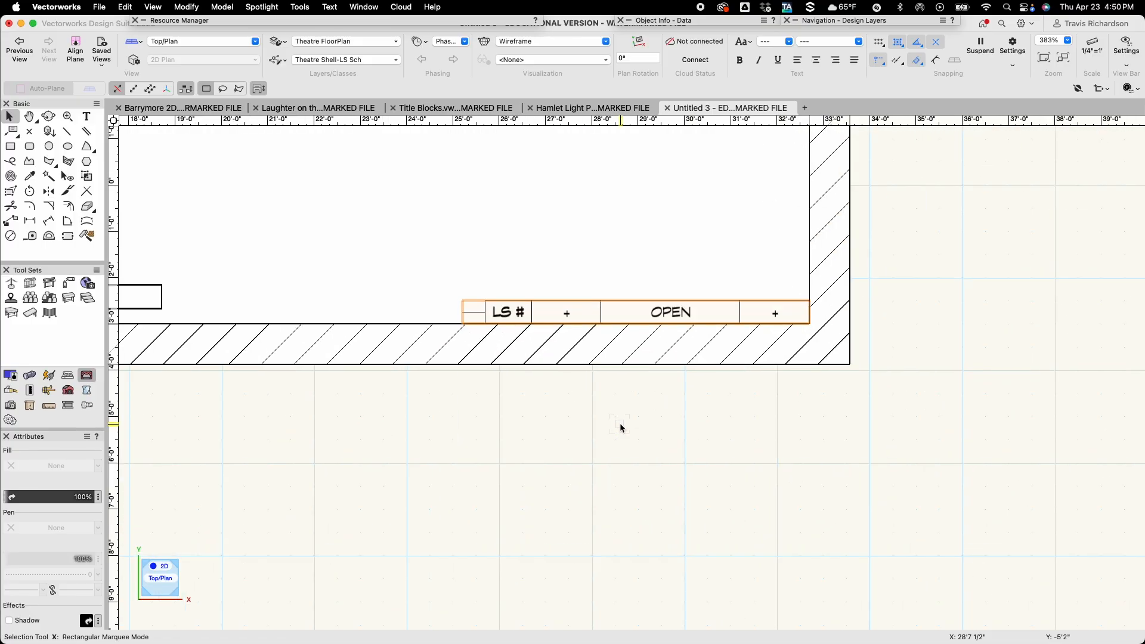
Move the schedule row symbol by an X offset of 0 and a Y offset of 3 1/2".
key("super+m")
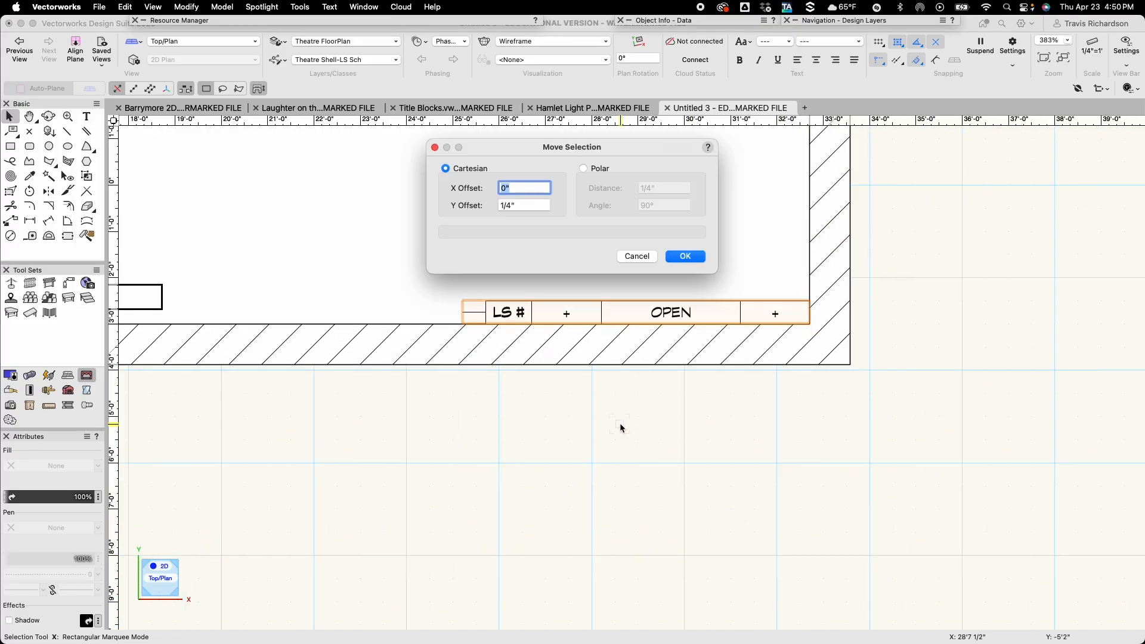
type("0")
key("Tab")
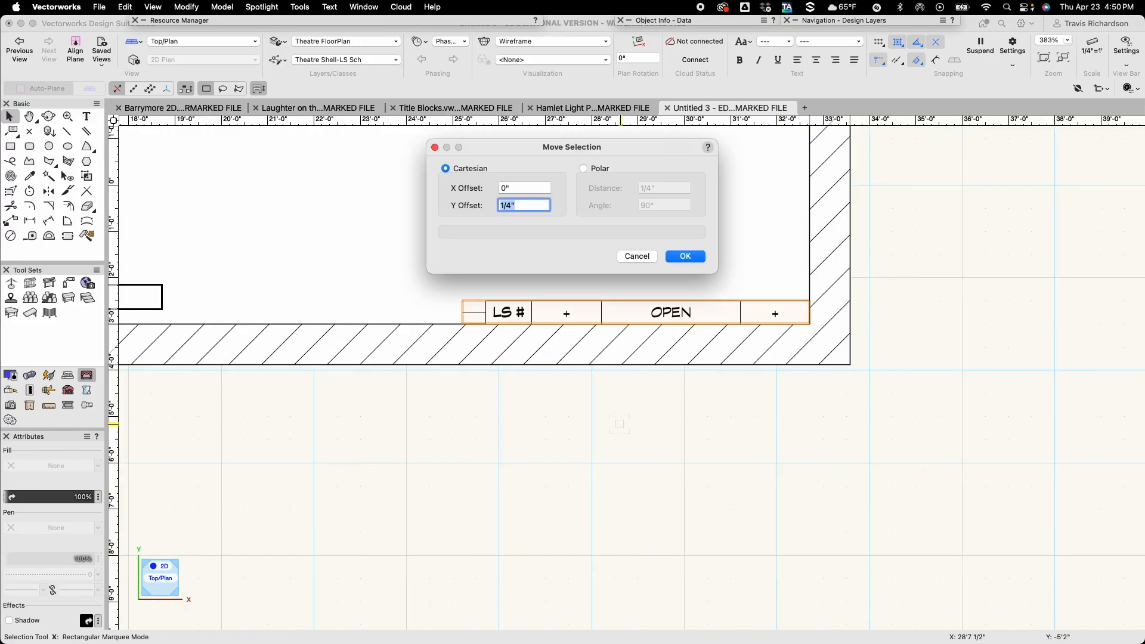
type("3 1/2")
key("Return")
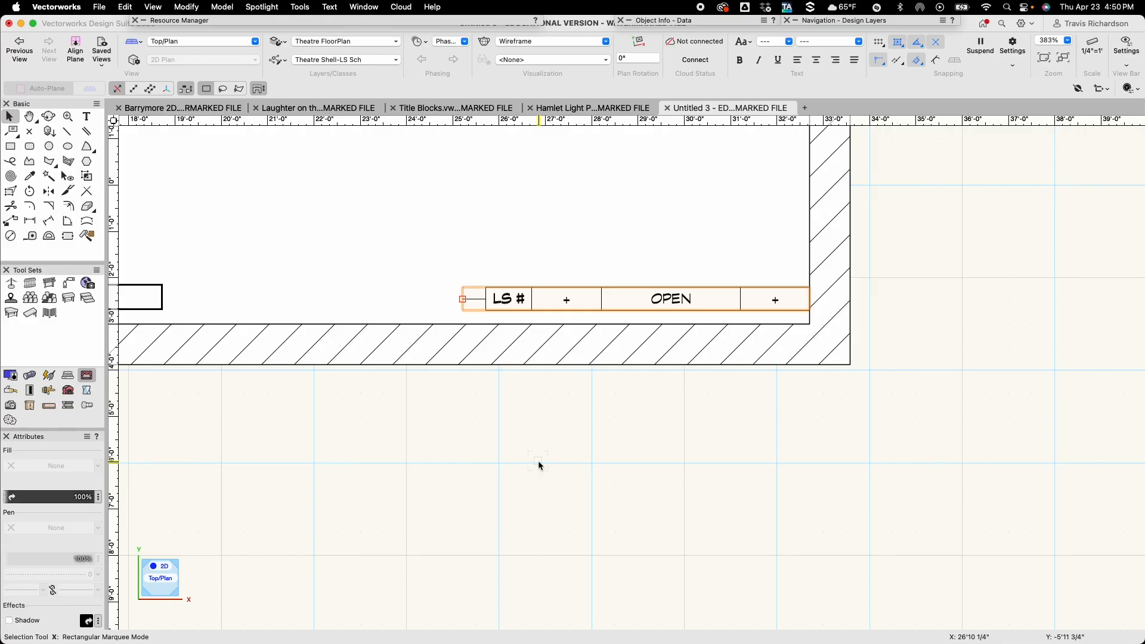
Duplicate the row symbol as a linear array of 32 duplicates with a 9" Y offset, retaining the original.
scroll(539, 460, "down", 3)
key("h")
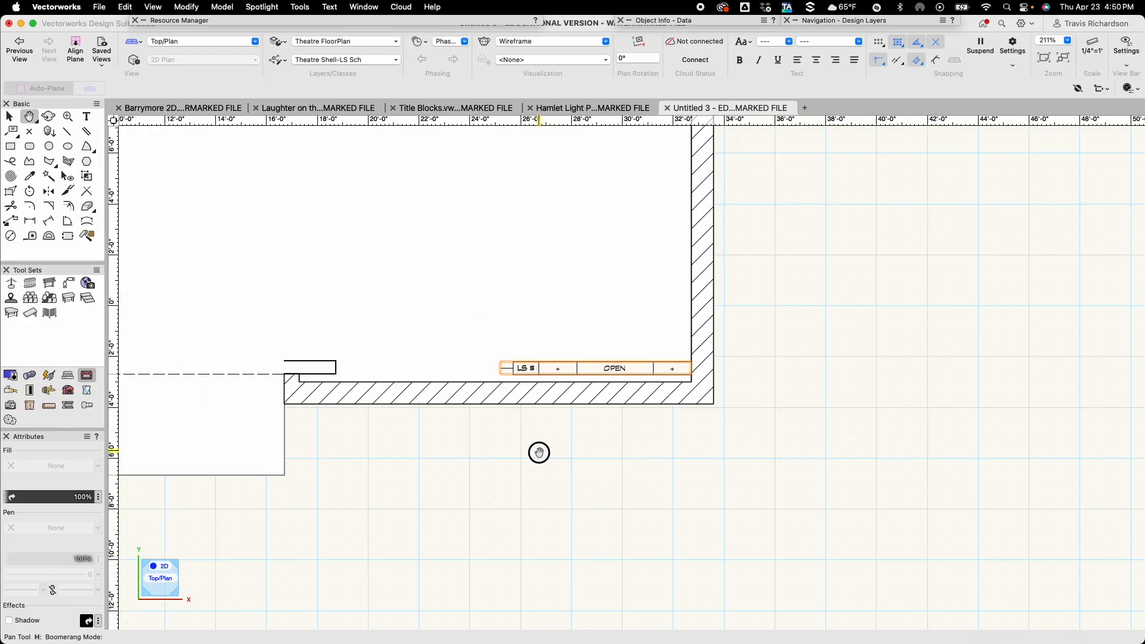
left_click_drag(540, 453, 517, 547)
scroll(516, 545, "down", 2)
left_click_drag(757, 410, 757, 445)
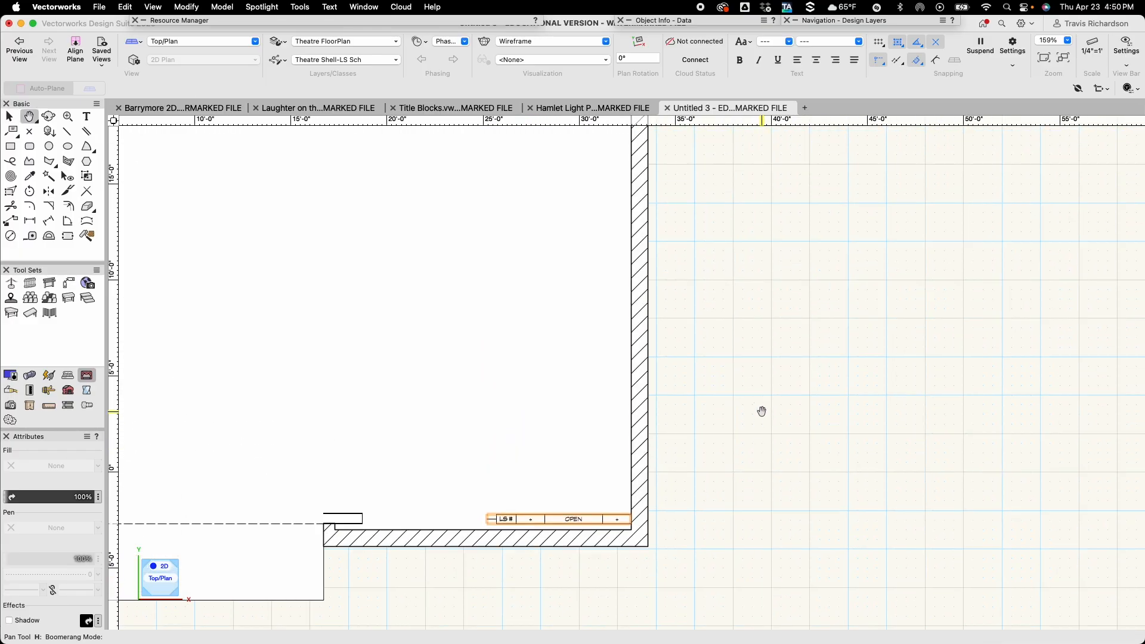
key("x")
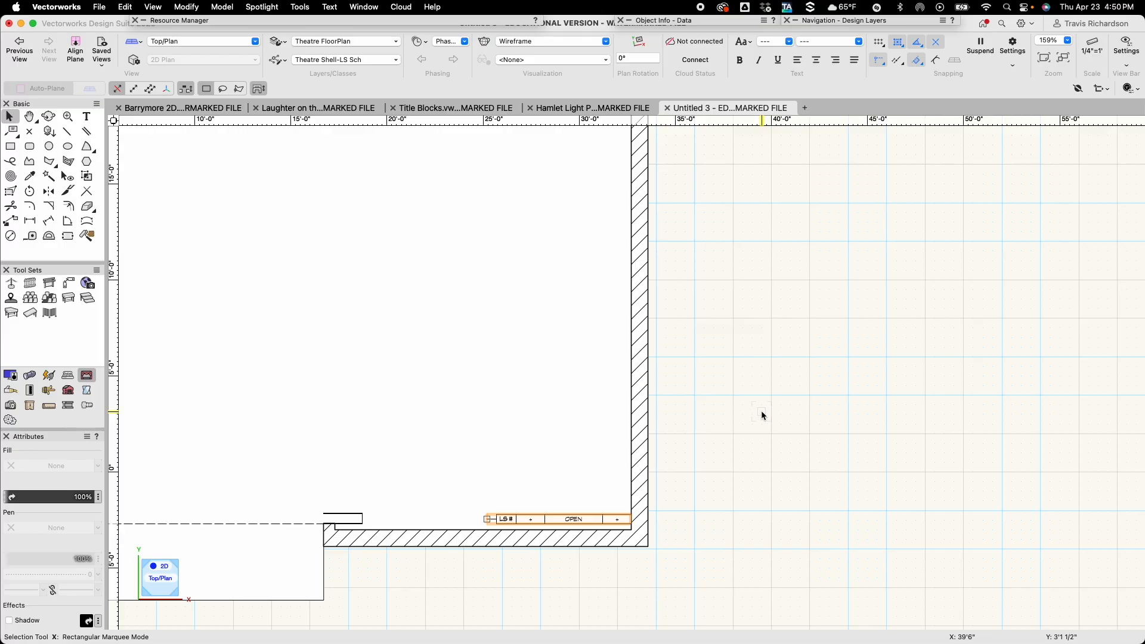
key("u")
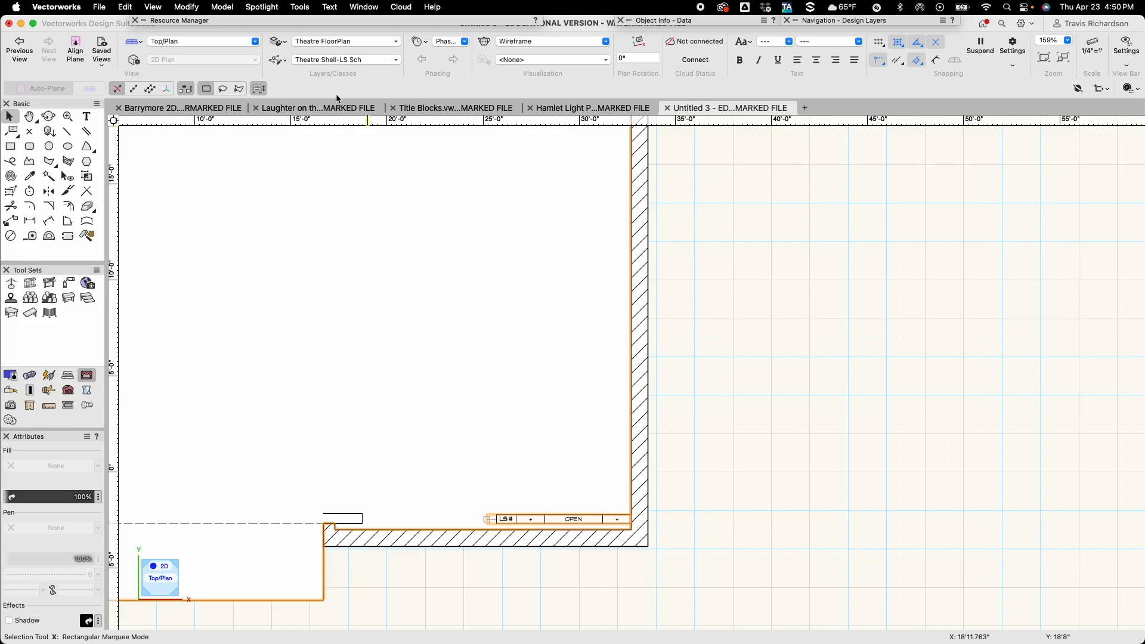
left_click(126, 7)
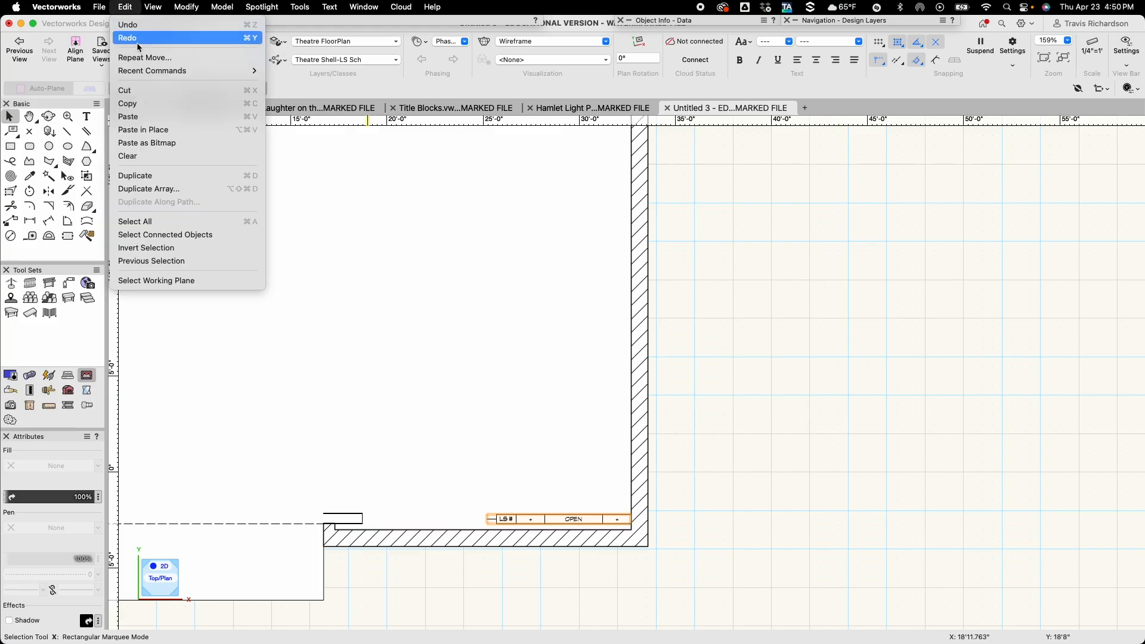
left_click(170, 194)
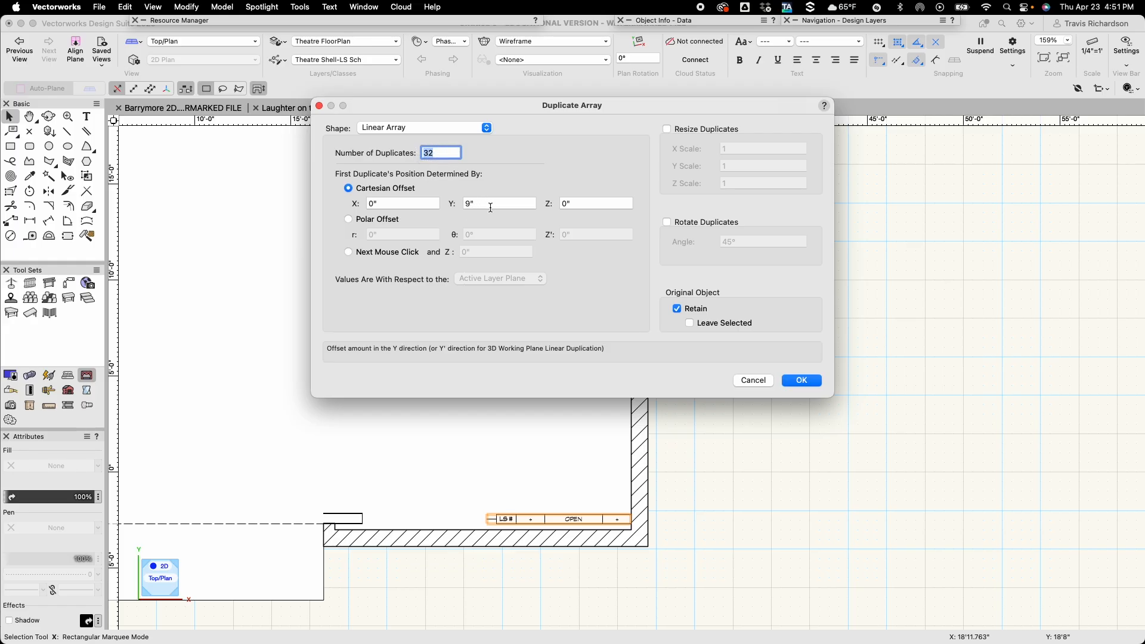
left_click(802, 381)
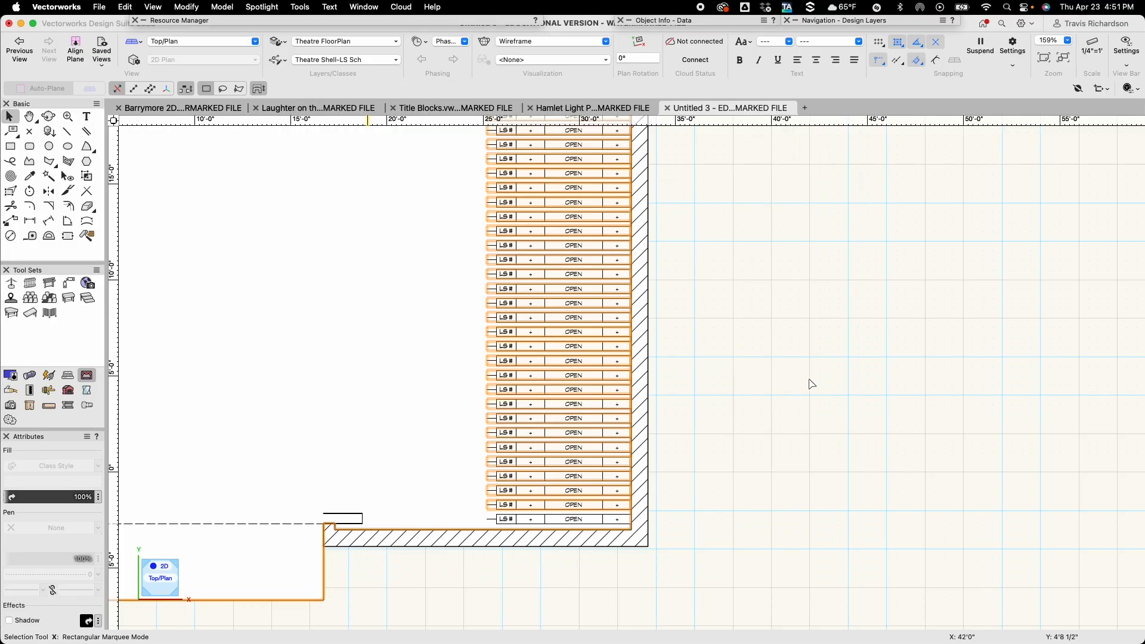
Select all schedule rows above the lowest one and move them by a Y offset of 1/4".
scroll(779, 377, "down", 3)
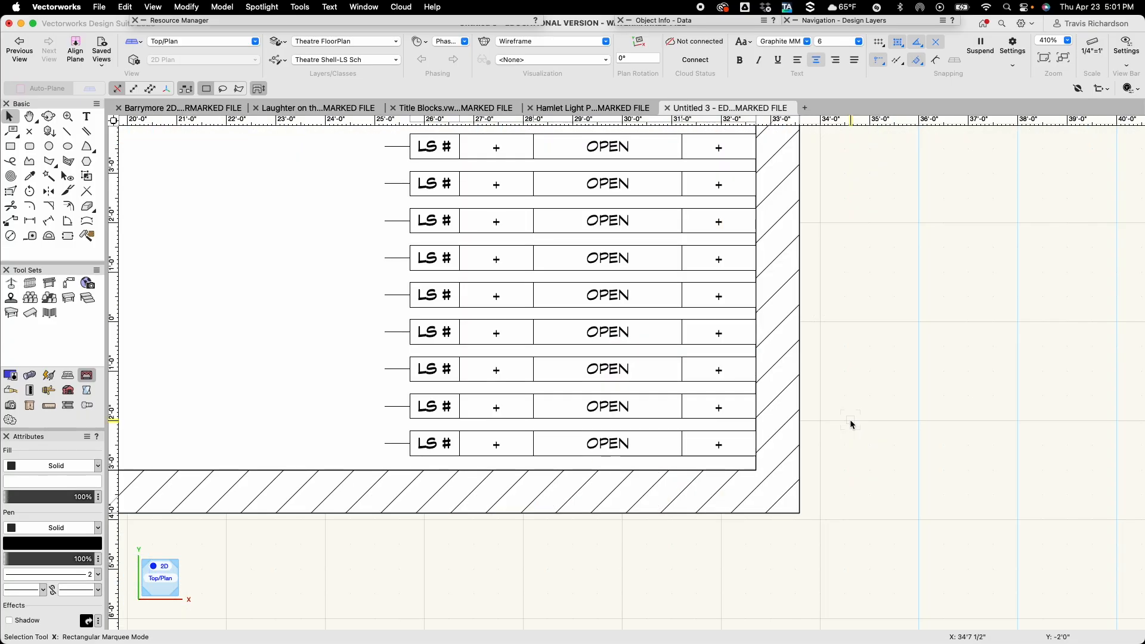
scroll(850, 420, "down", 5)
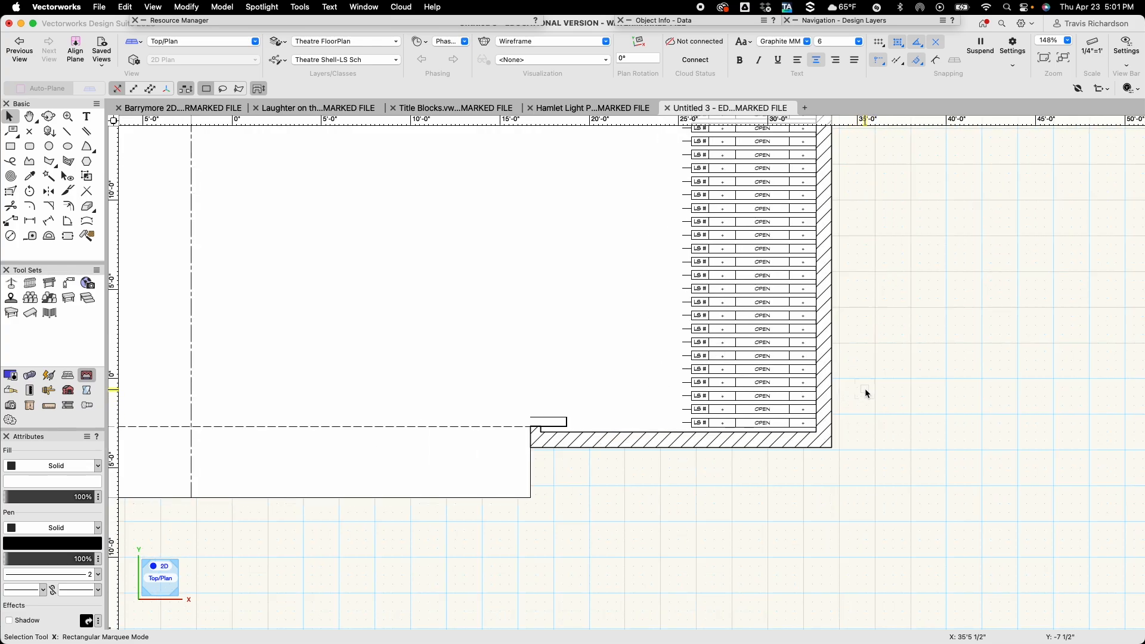
key("h")
mouse_move(869, 366)
left_mouse_down()
mouse_move(724, 463)
mouse_move(696, 516)
left_mouse_up()
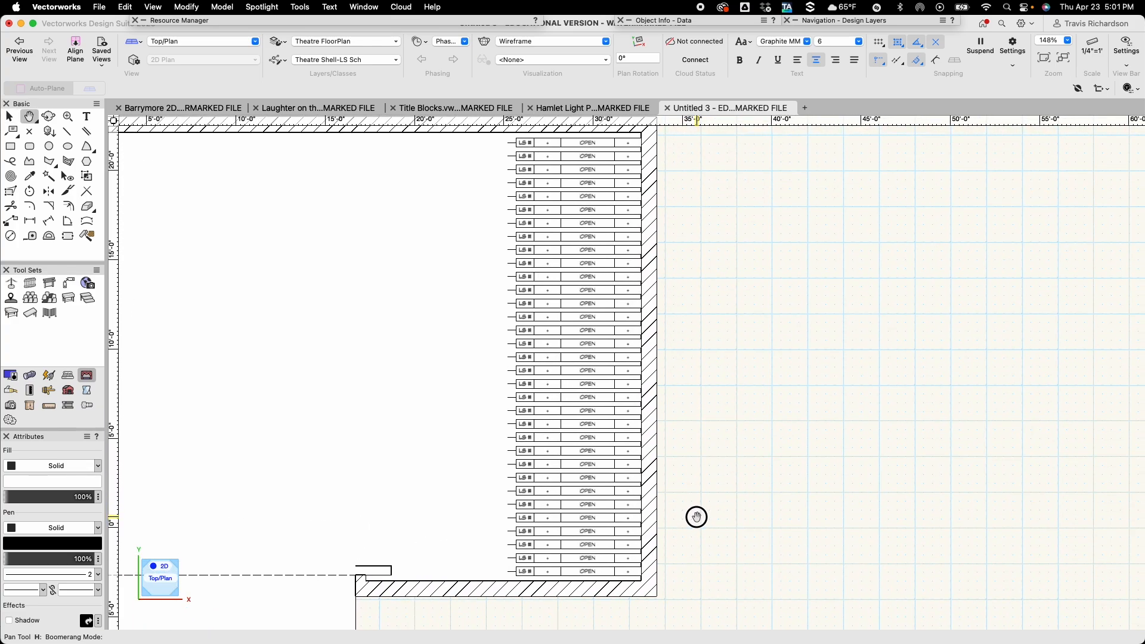
key("x")
mouse_move(684, 573)
left_mouse_down()
mouse_move(488, 519)
mouse_move(453, 494)
mouse_move(463, 391)
mouse_move(499, 259)
mouse_move(485, 134)
left_mouse_up()
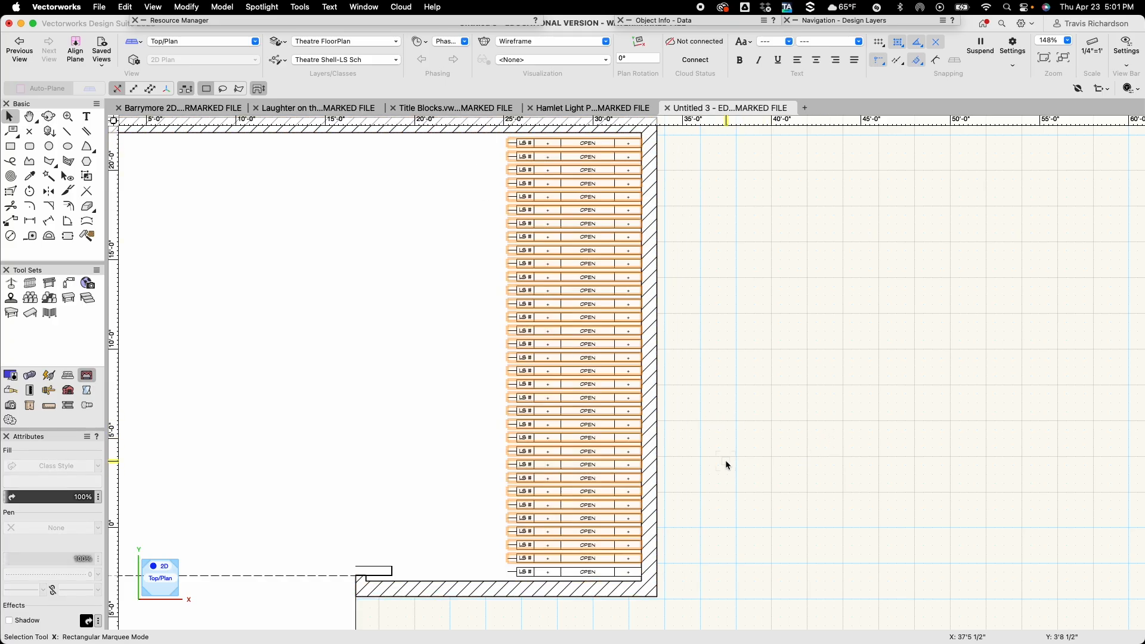
key("super+m")
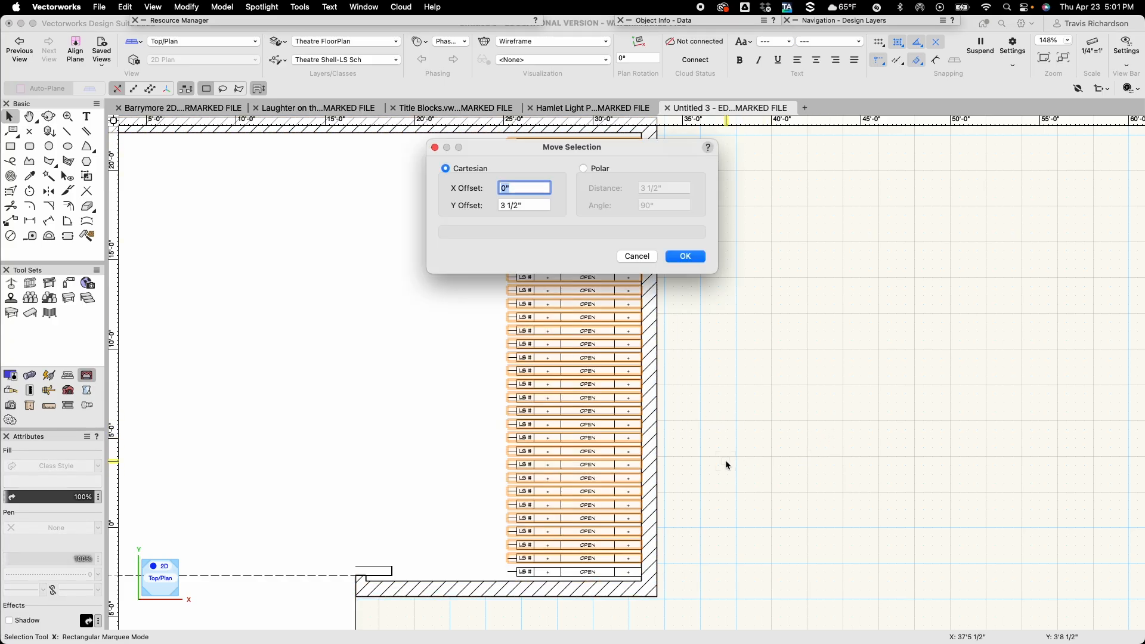
key("Tab")
type("1")
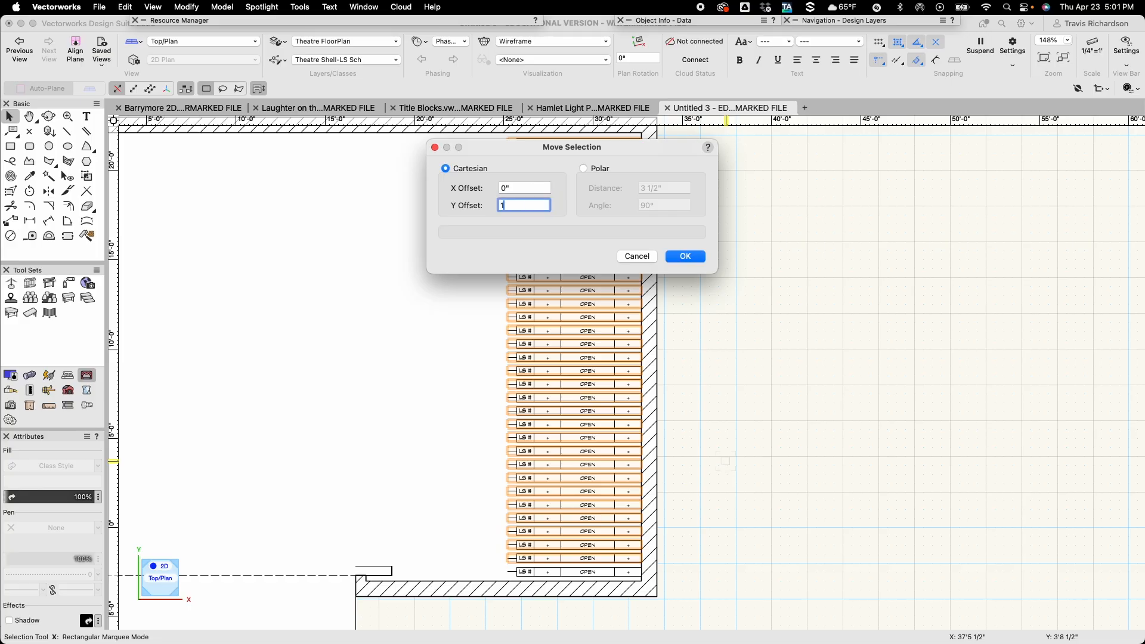
type("/4")
key("Return")
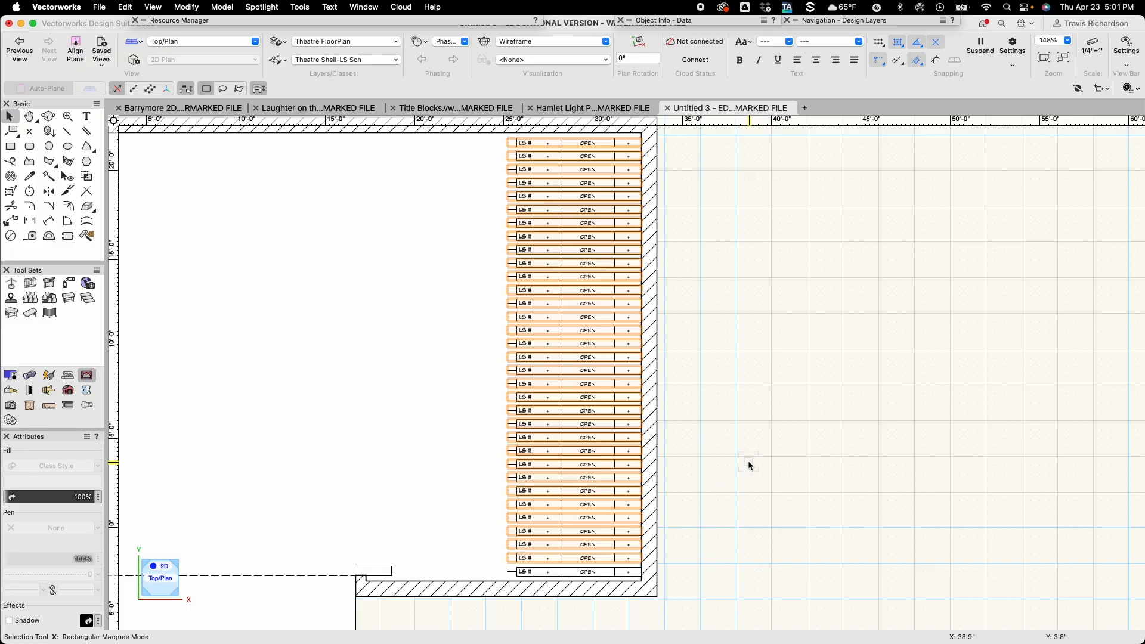
left_click(750, 466)
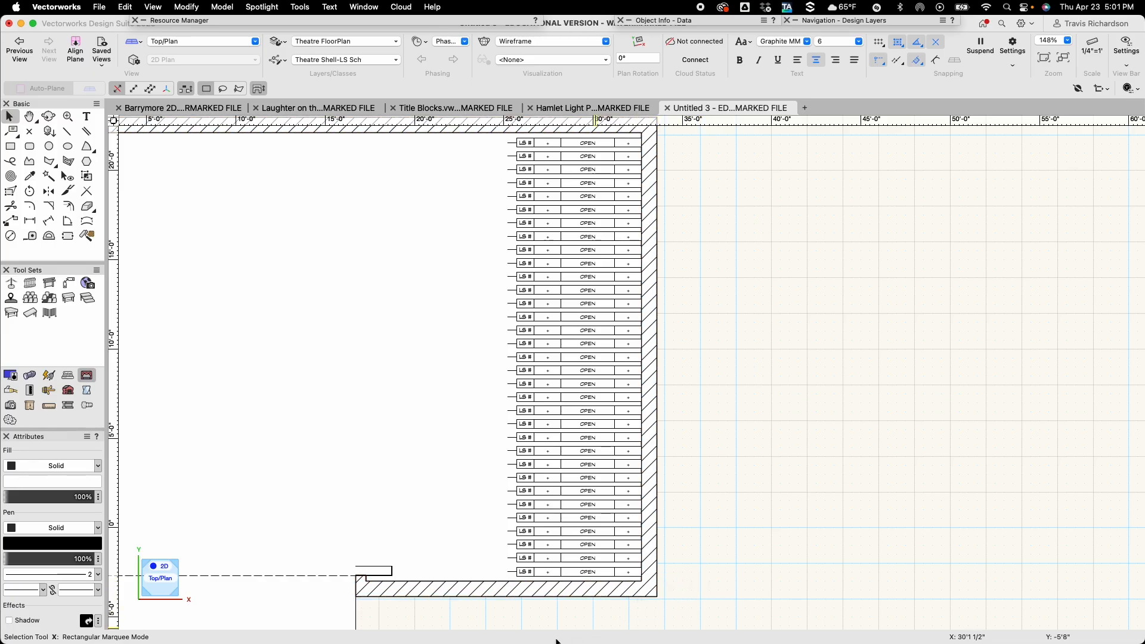
Set the lowest schedule row's LS # to FC and its PURPOSE to FIRE CURTAIN in the record data.
scroll(555, 615, "up", 10)
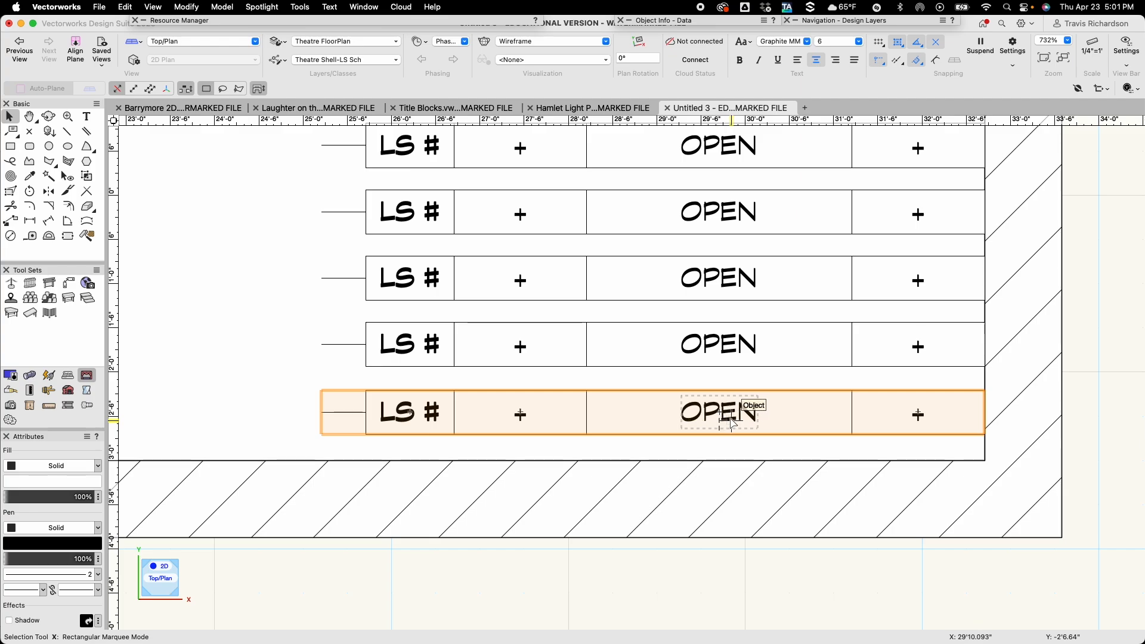
left_click(716, 414)
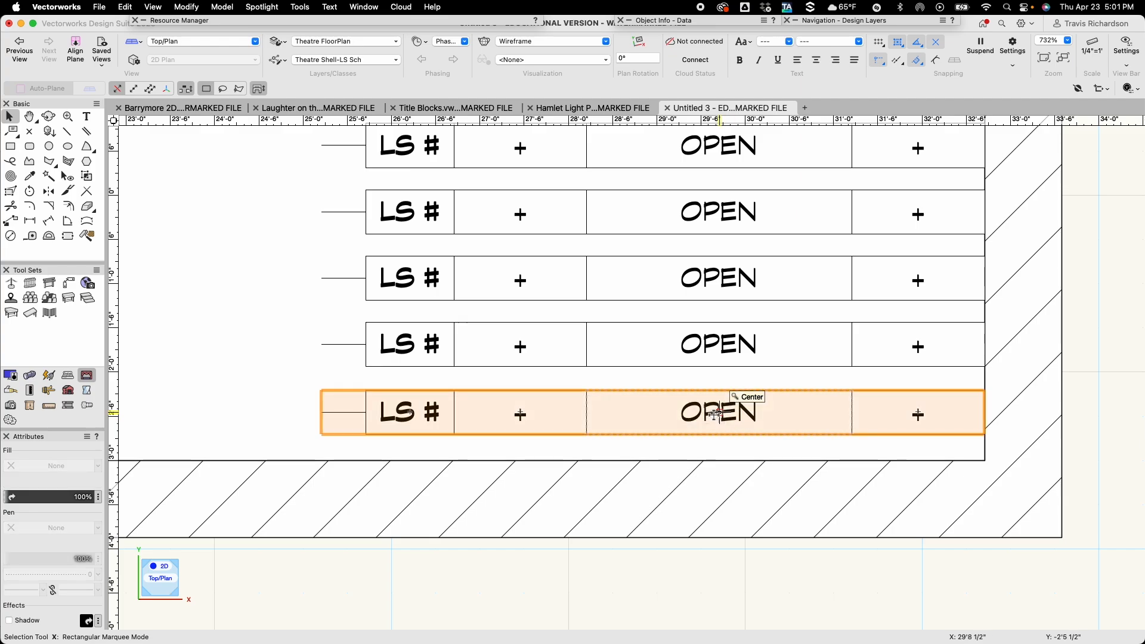
mouse_move(695, 24)
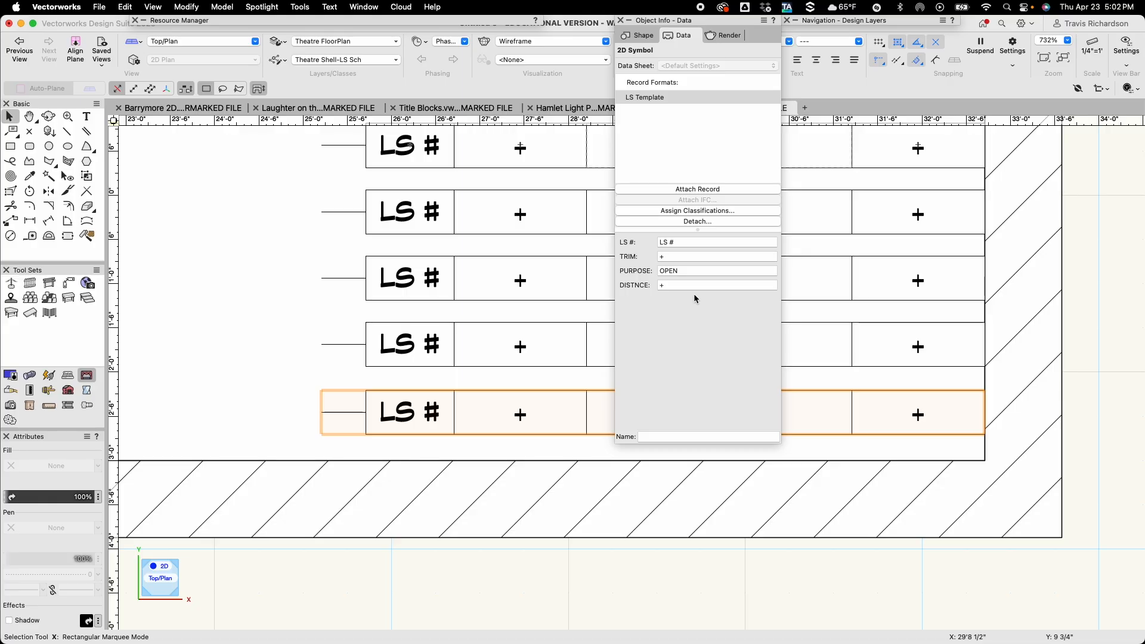
left_click(686, 242)
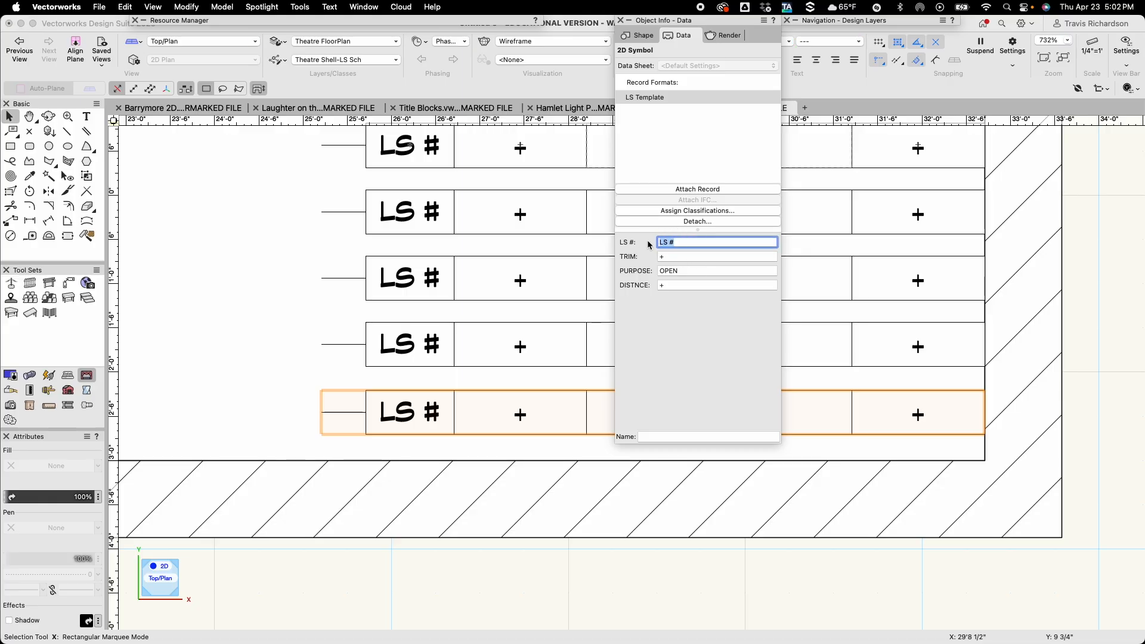
type("FC")
key("Tab")
key("Tab")
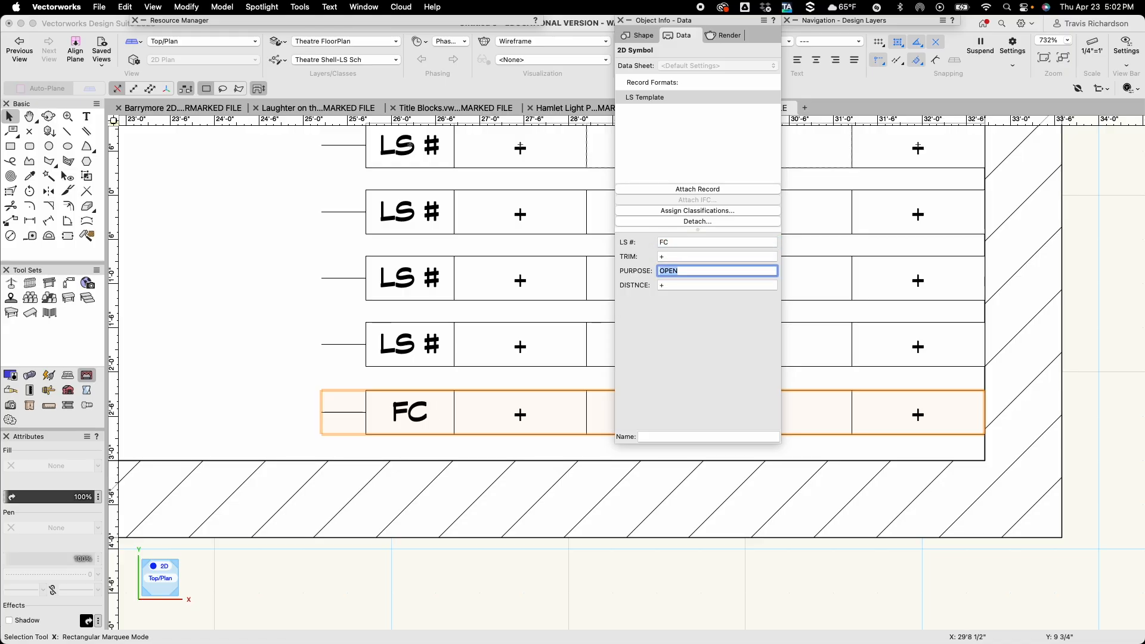
type("FIRE CURTAIN")
key("Return")
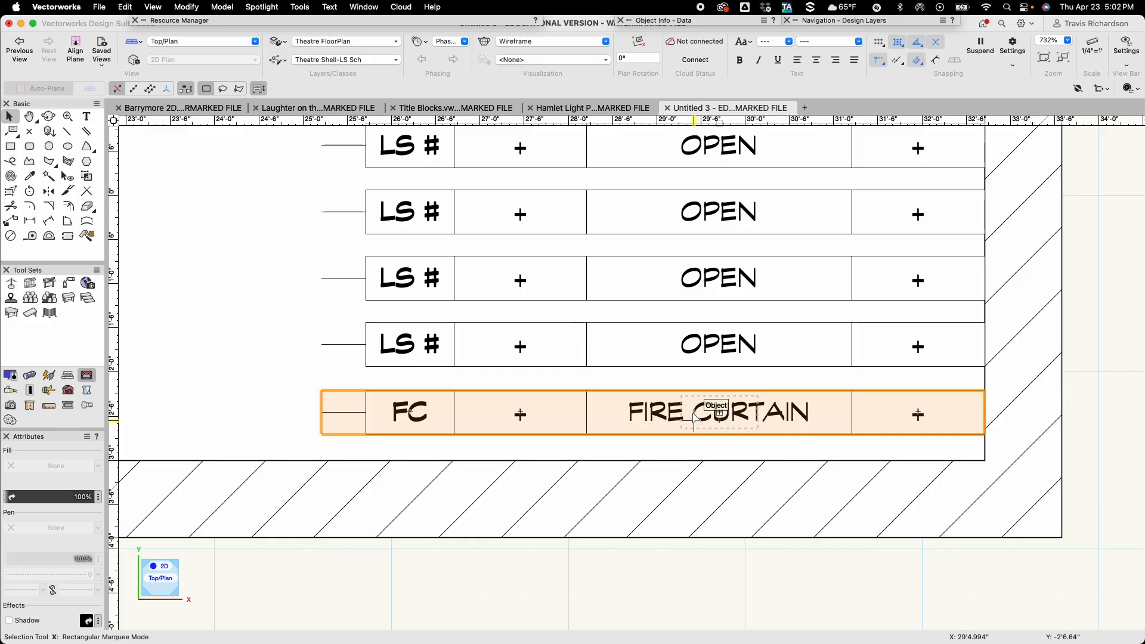
key("space")
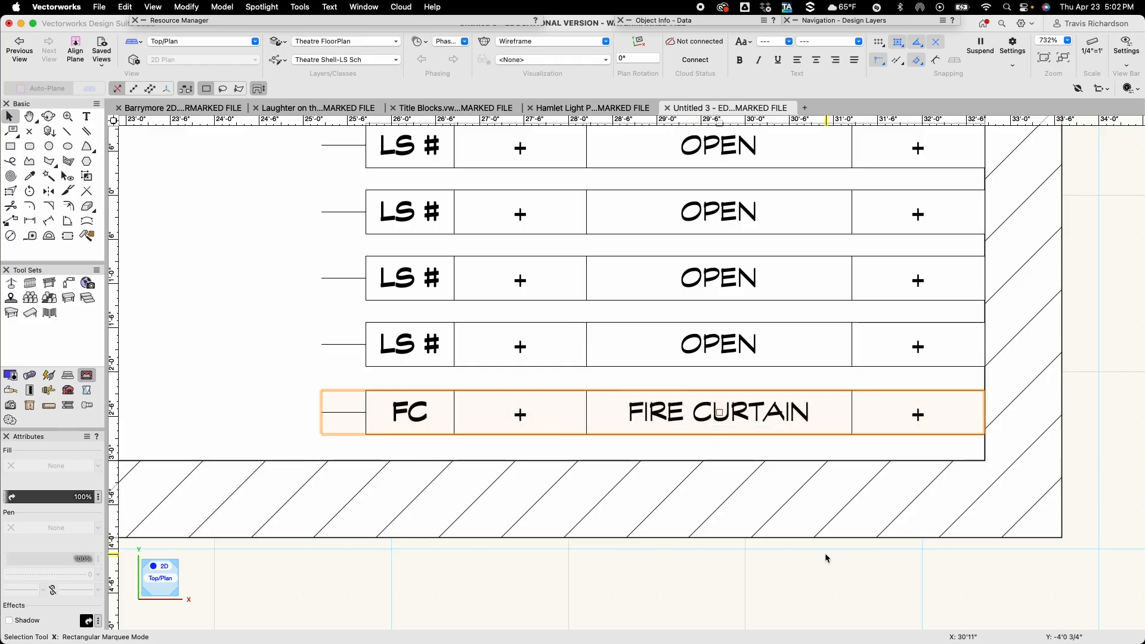
left_click(845, 588)
Set the LS # of the row above the fire curtain to LS 1 and its DISTNCE to 1'-0".
left_click(719, 352)
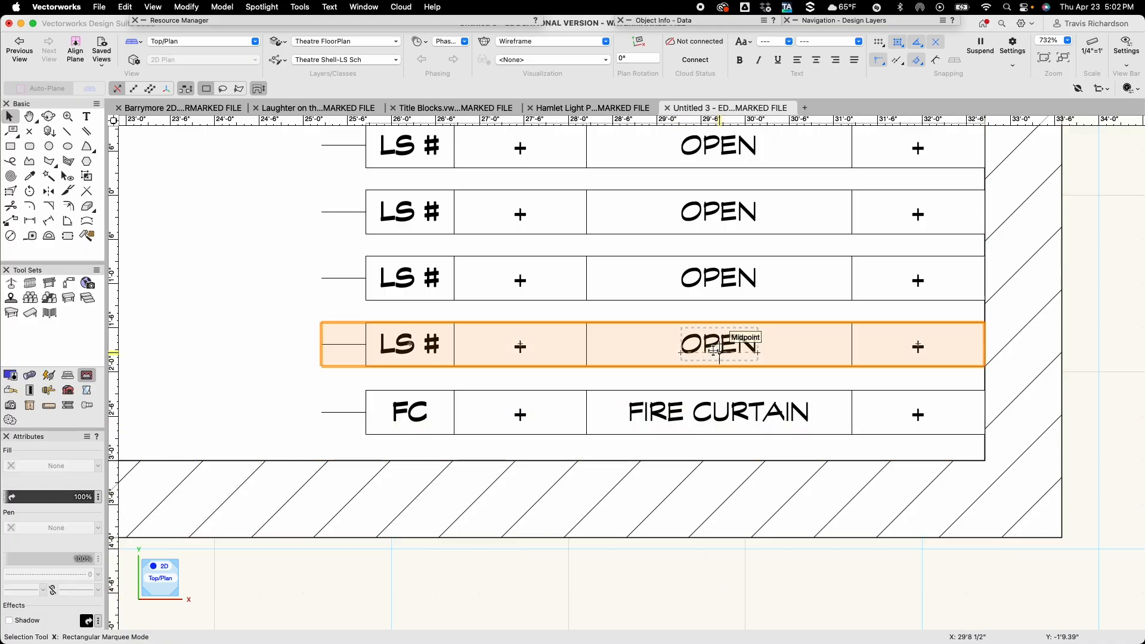
left_click(646, 23)
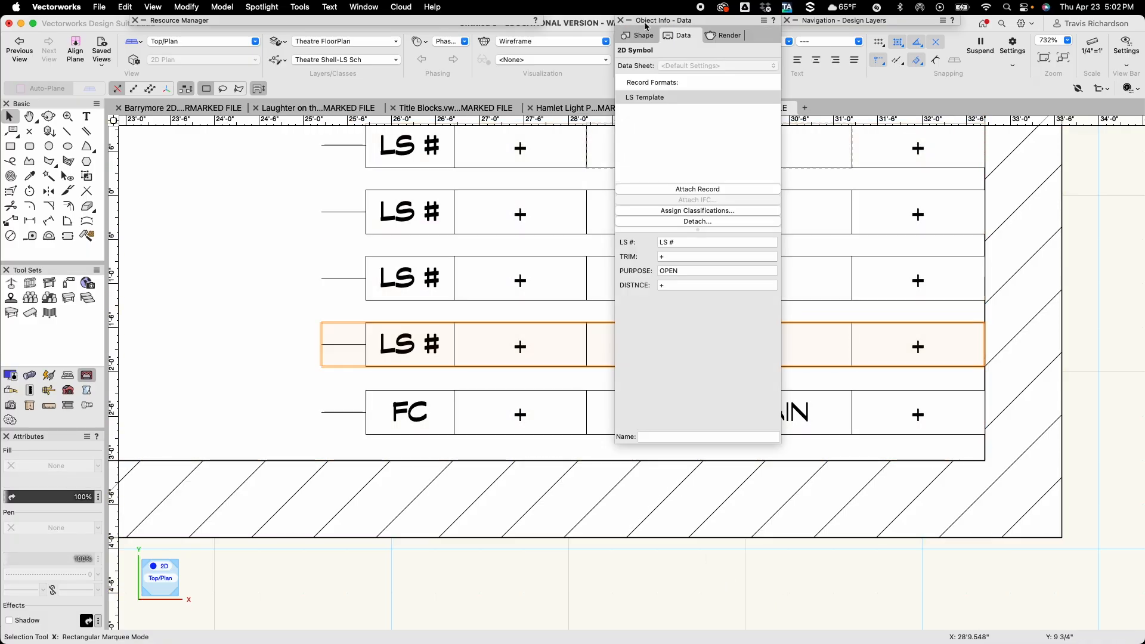
left_click(686, 243)
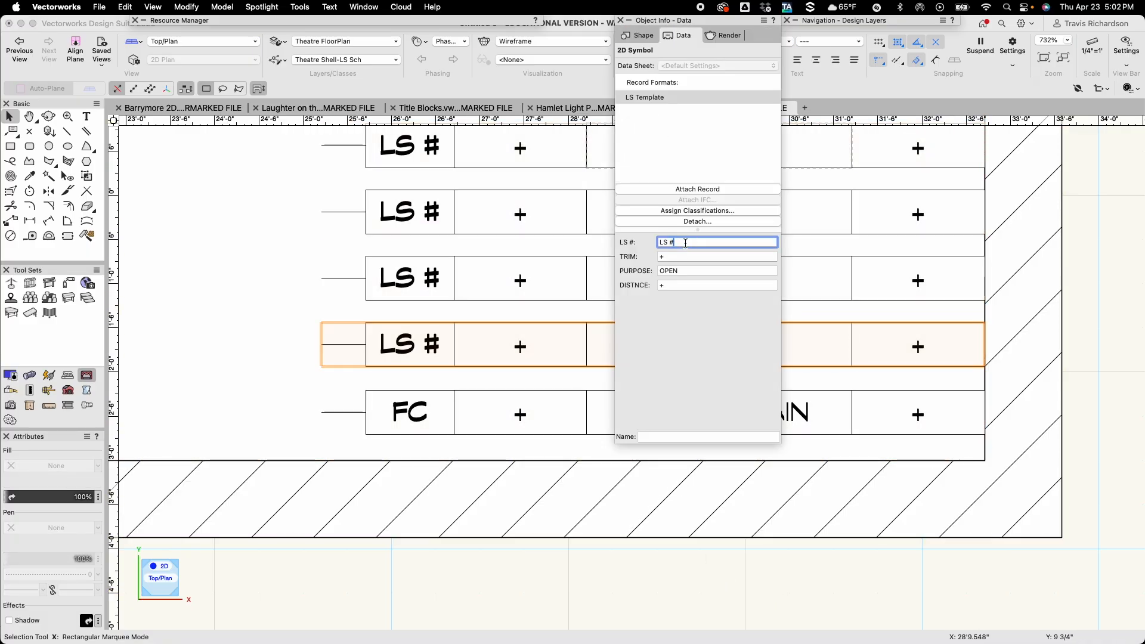
key("BackSpace")
type("1")
key("Tab")
key("Tab")
key("Tab")
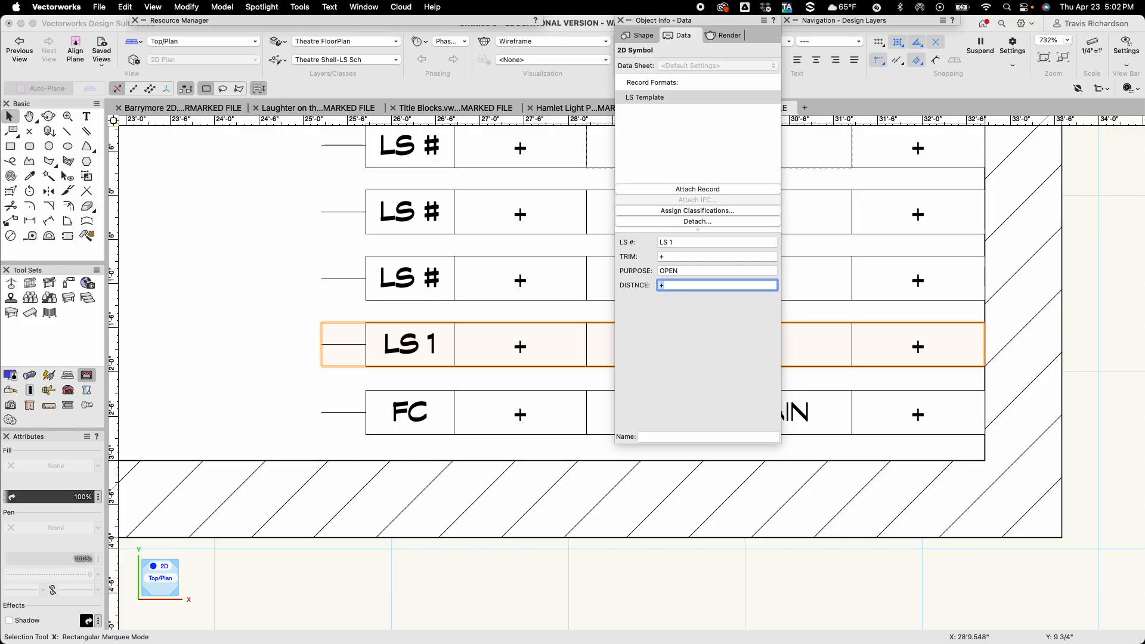
type("1'-0\"")
key("Return")
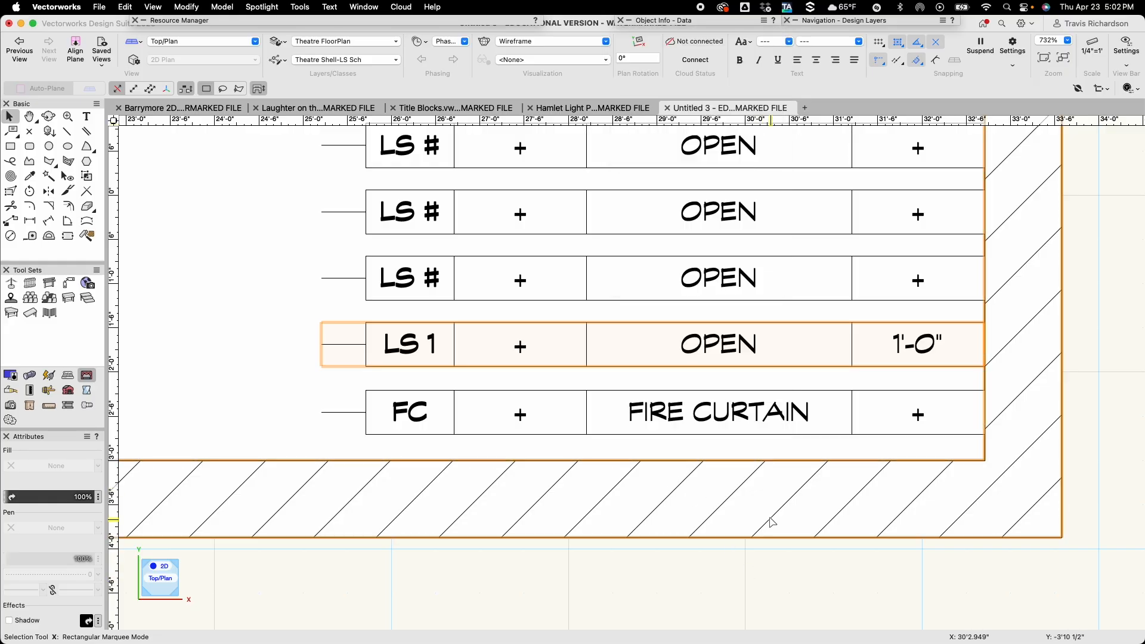
Set the LS # of the row above LS 1 to LS 2 and its DISTNCE to 1'-9" in the record data.
left_click(754, 274)
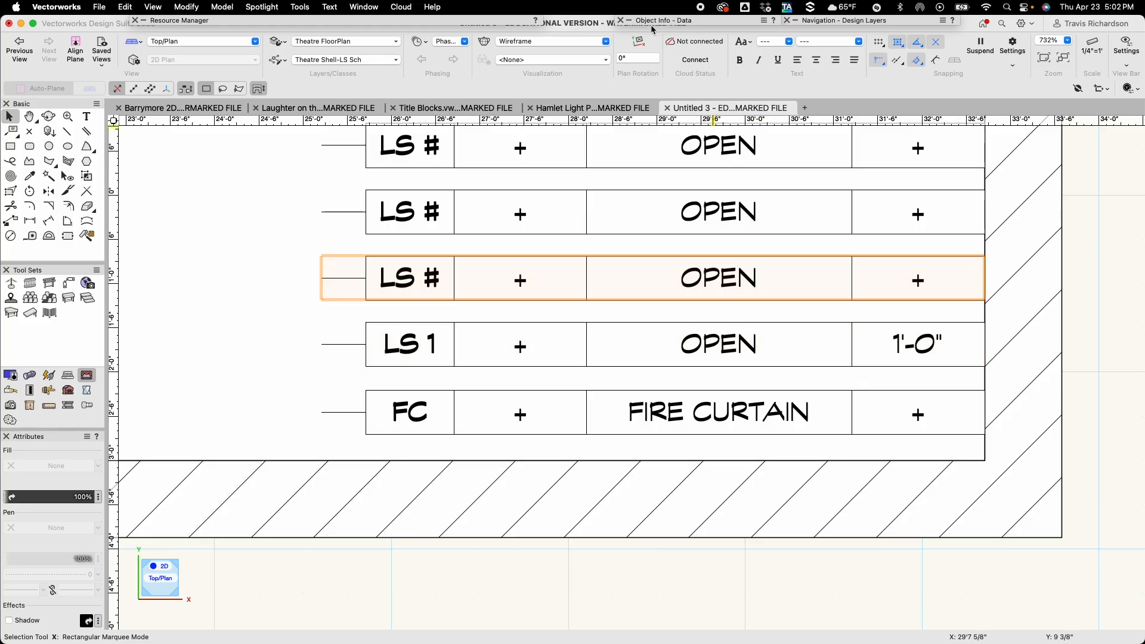
mouse_move(655, 24)
left_click(688, 244)
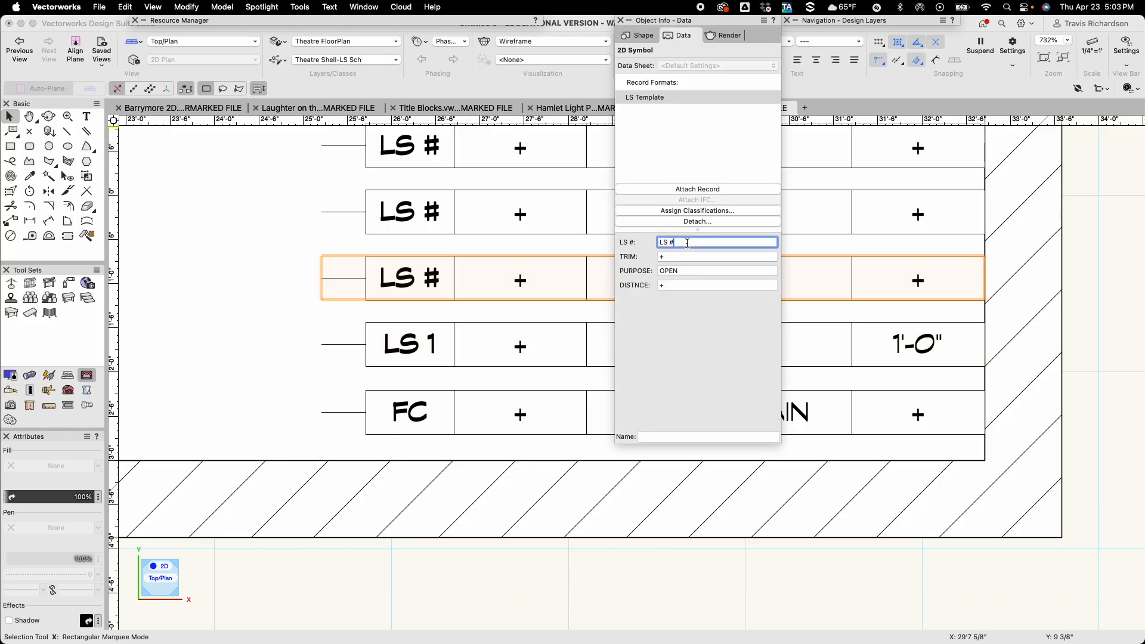
key("BackSpace")
type("2")
key("Tab")
key("Tab")
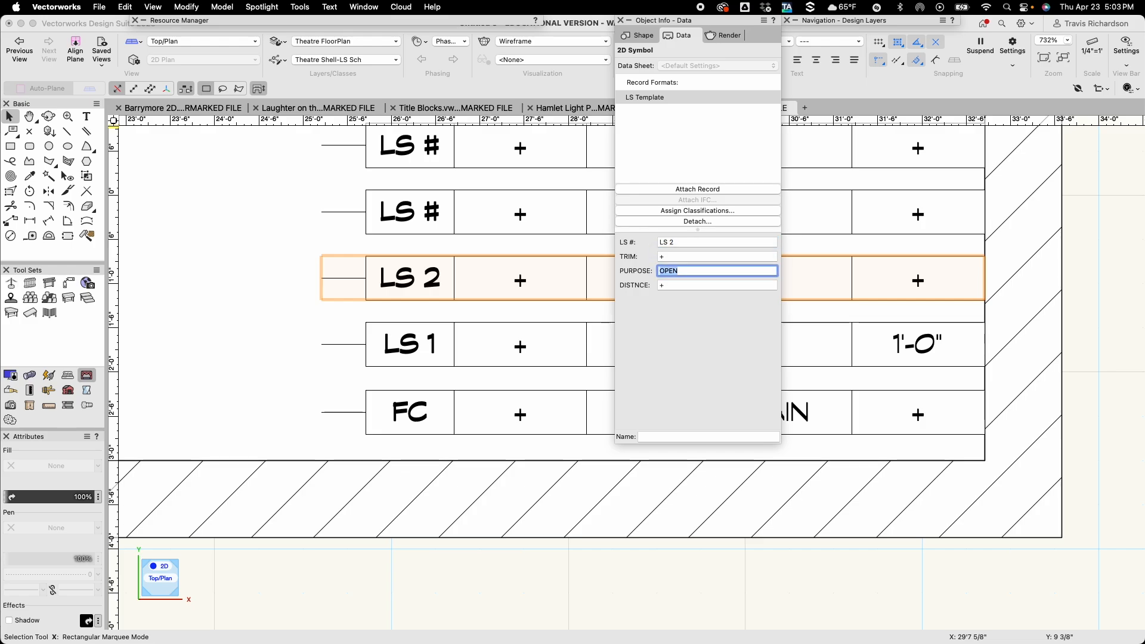
key("Tab")
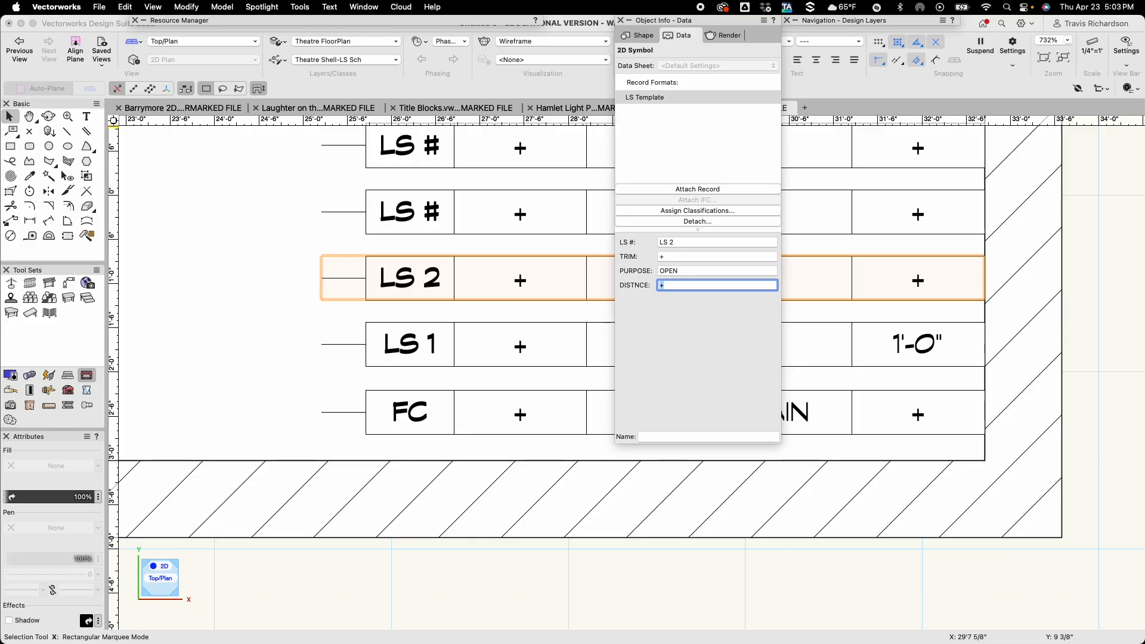
type("1'-9")
key("Return")
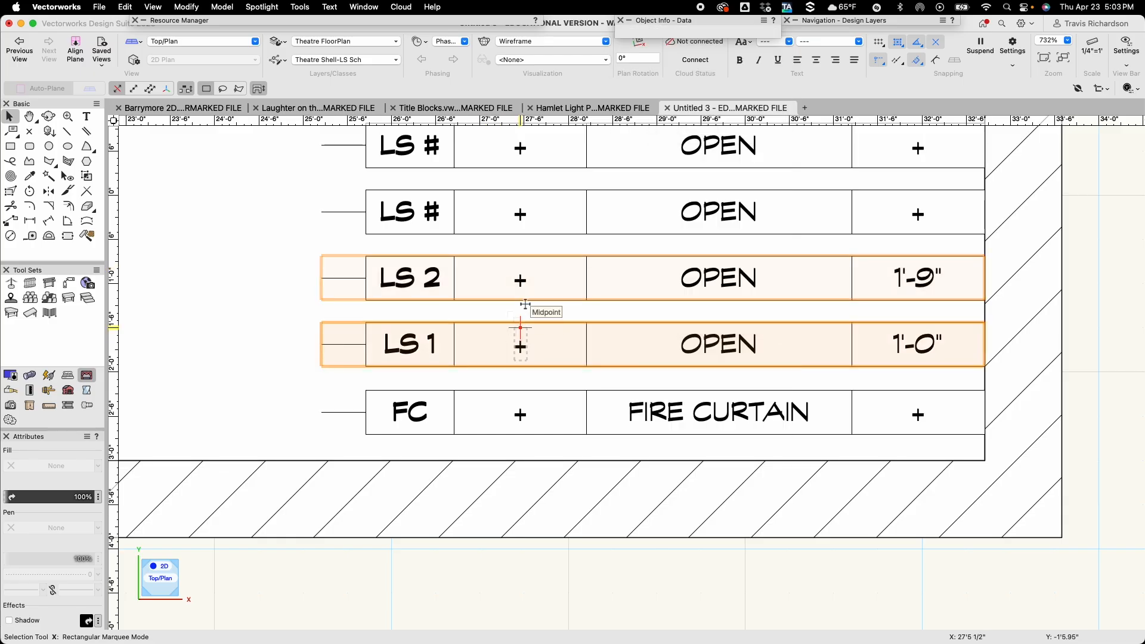
Set the LS # of the row above LS 2 to LS 3 and its DISTNCE to 2'-6" in the record data.
left_click(546, 207)
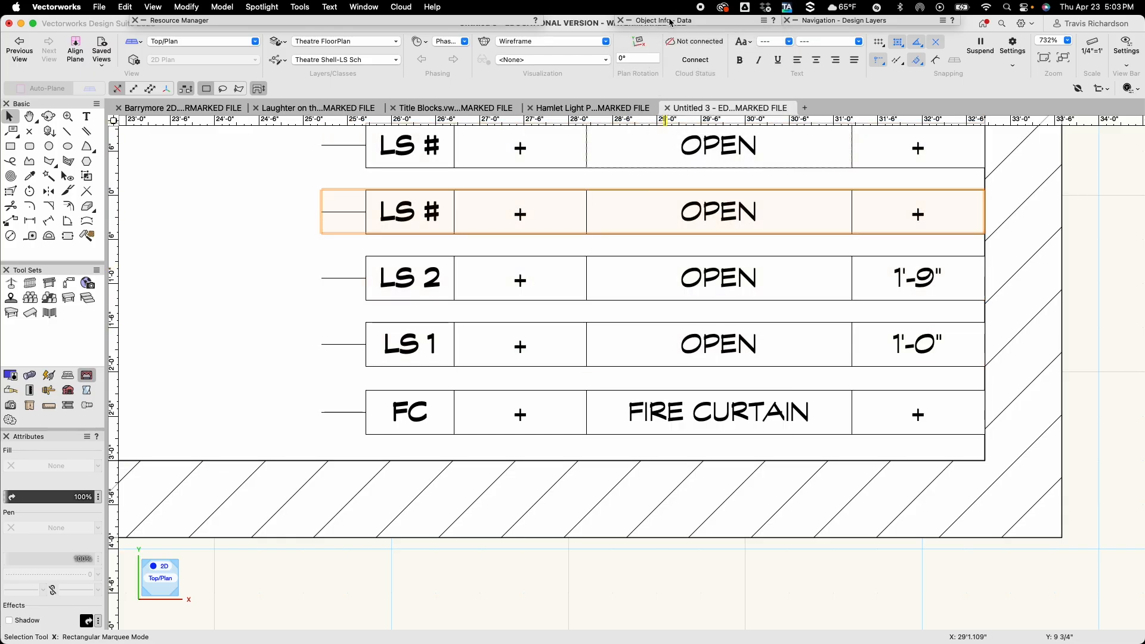
mouse_move(671, 23)
left_click(695, 240)
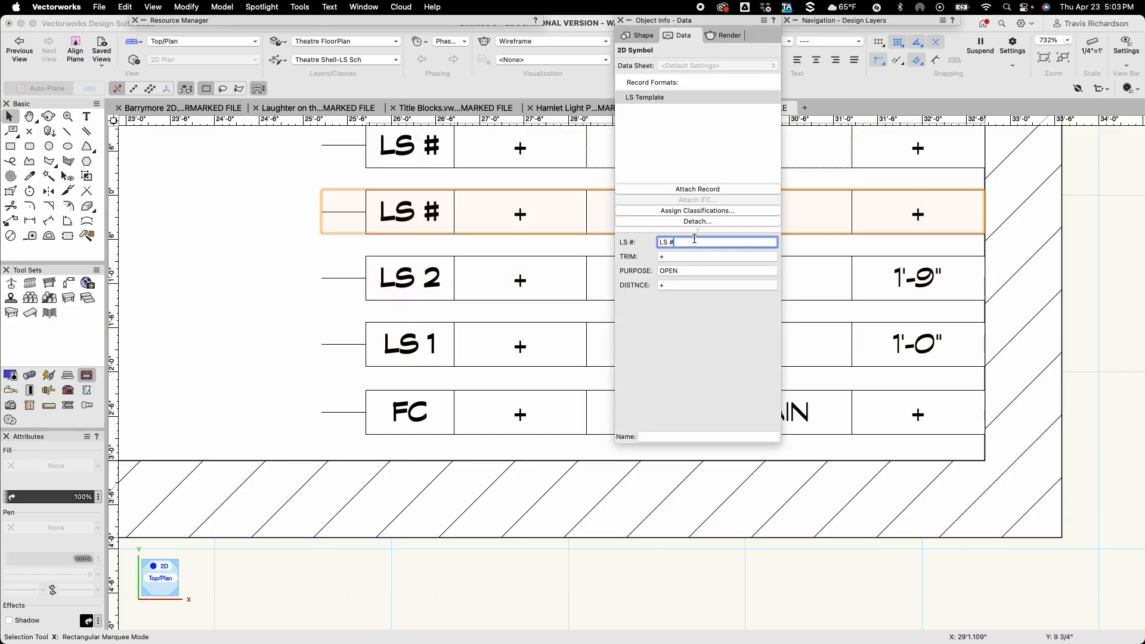
key("BackSpace")
type("3")
key("Tab")
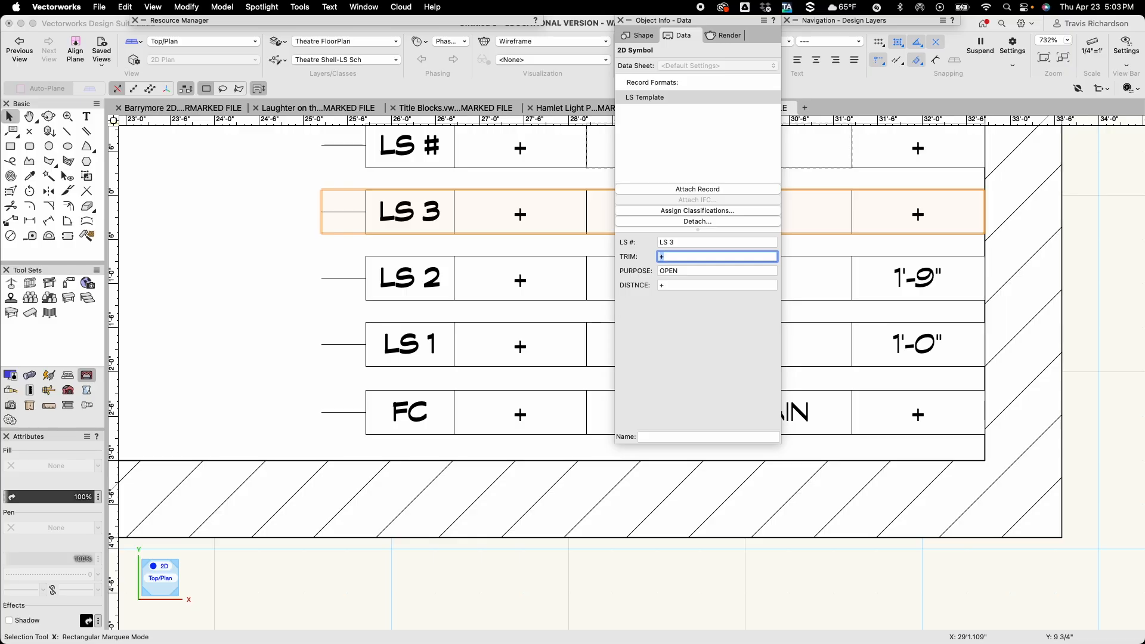
key("Tab")
key("Tab")
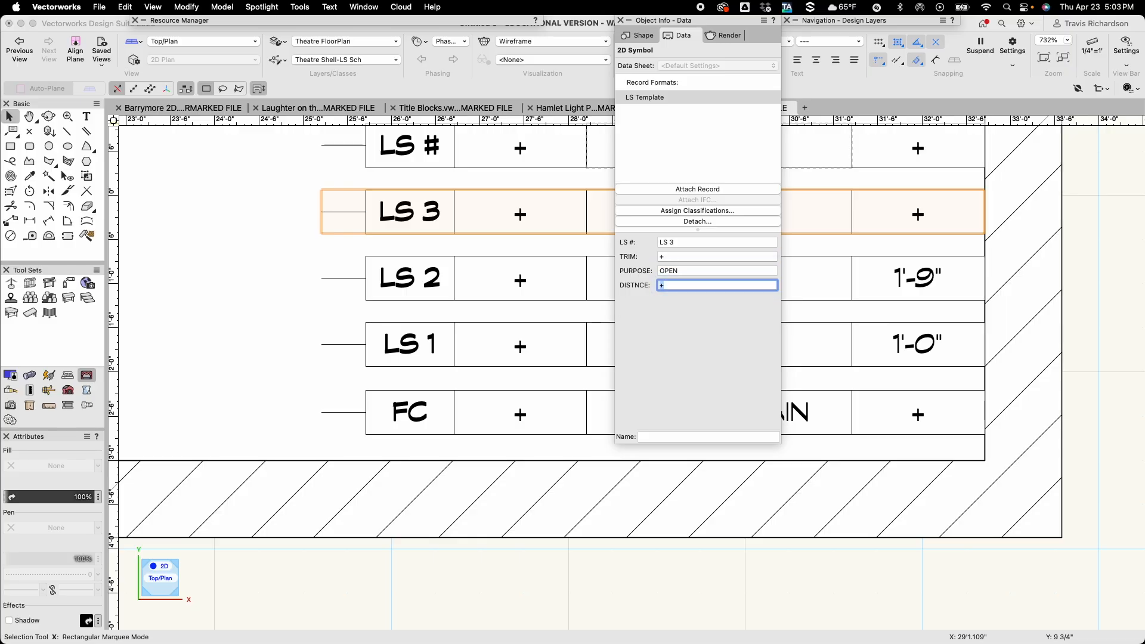
type("2'-6\"")
key("Return")
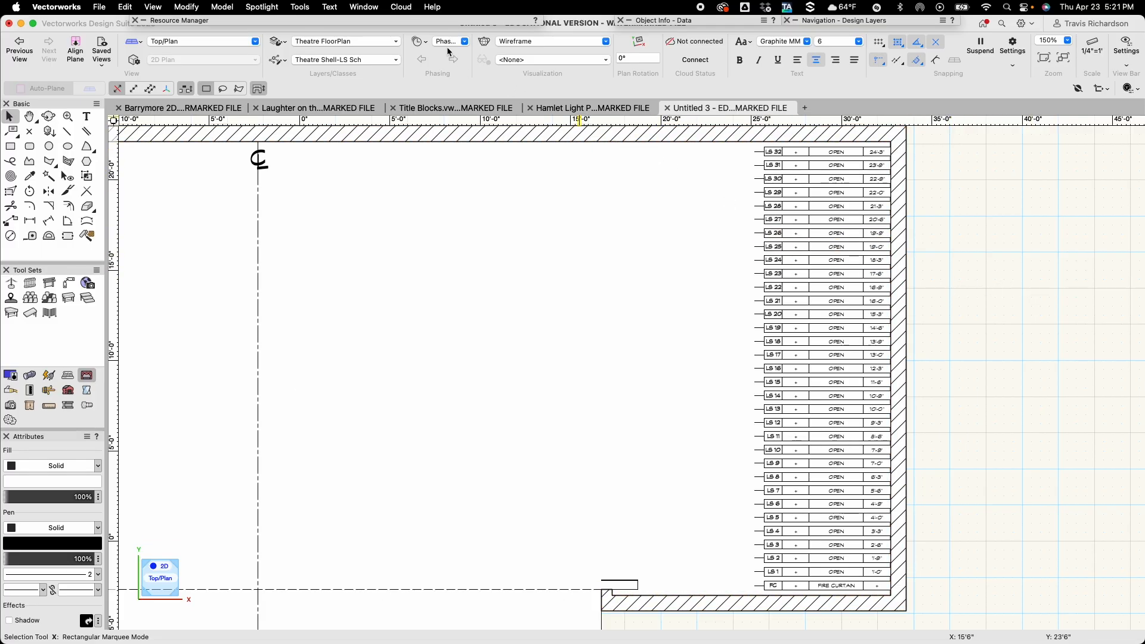
Duplicate the LS Sch symbol in the Untitled 3 resources and name the copy LS Fire Curtain.
mouse_move(403, 19)
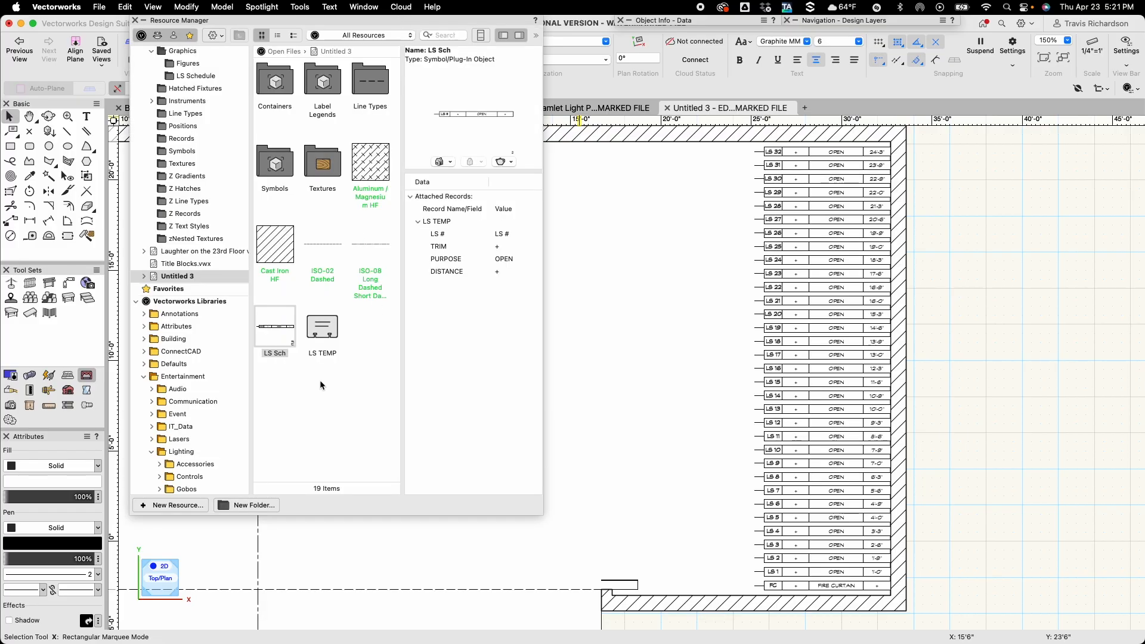
right_click(283, 329)
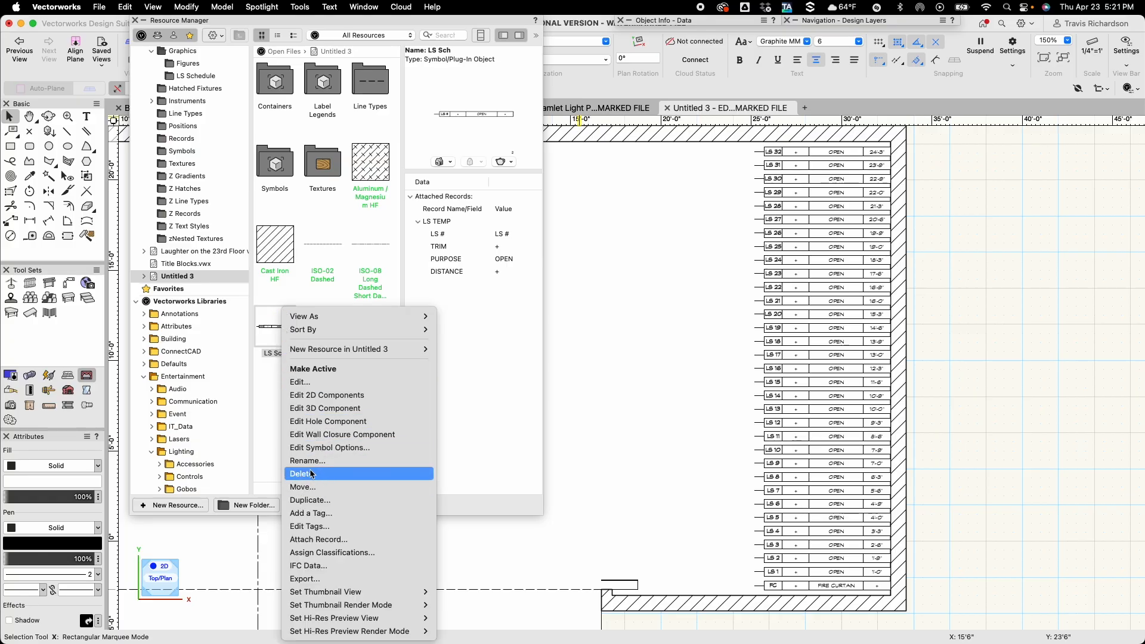
left_click(316, 501)
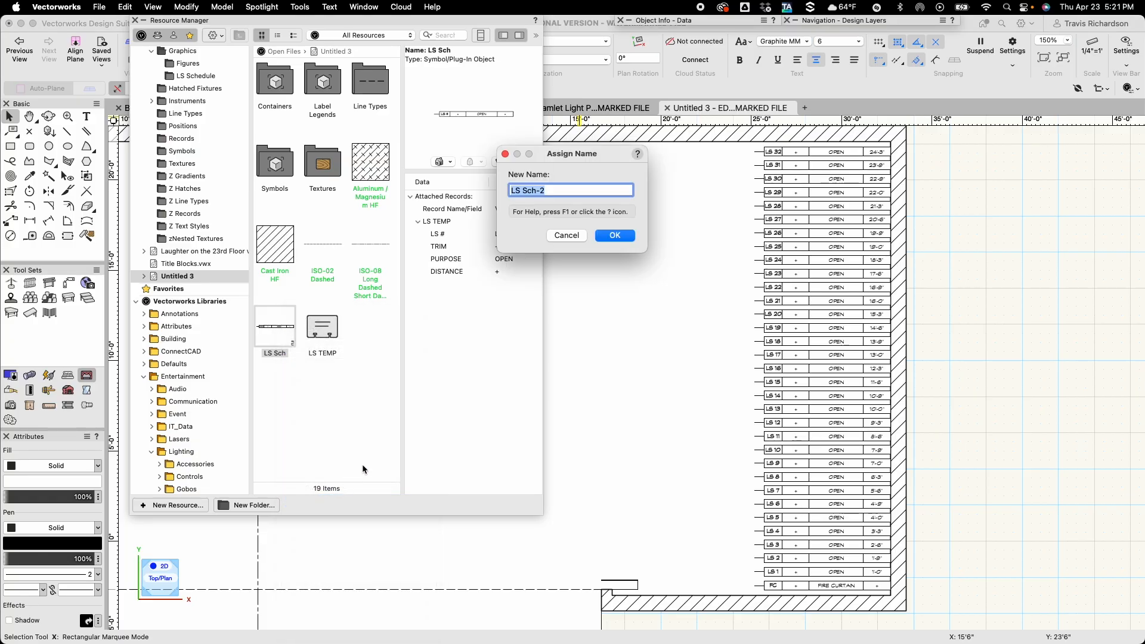
left_click(573, 191)
left_click_drag(547, 189, 525, 195)
type("Fire Curr")
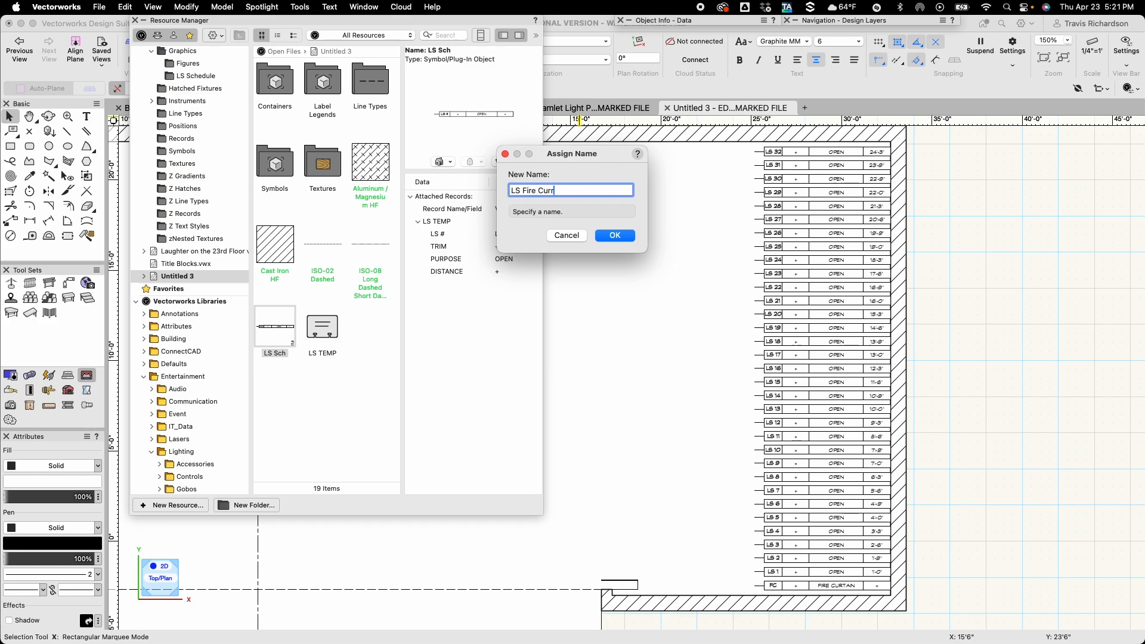
type("tain")
key("Return")
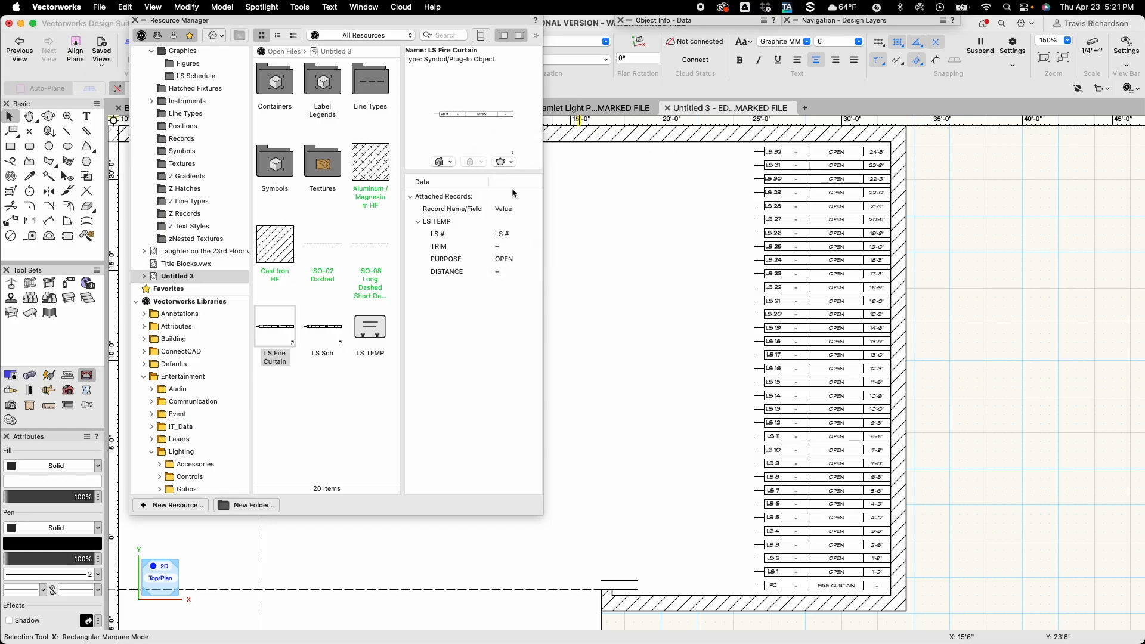
Edit the LS Fire Curtain symbol's 2D components, colouring the LS # and OPEN texts red, and exit the symbol.
right_click(278, 330)
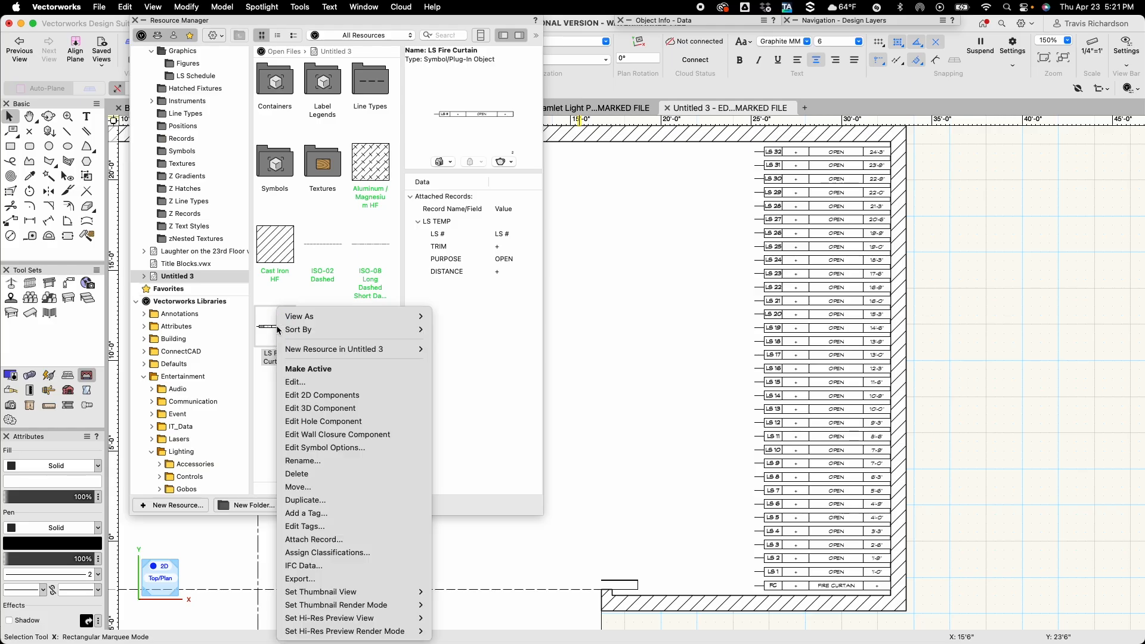
left_click(326, 395)
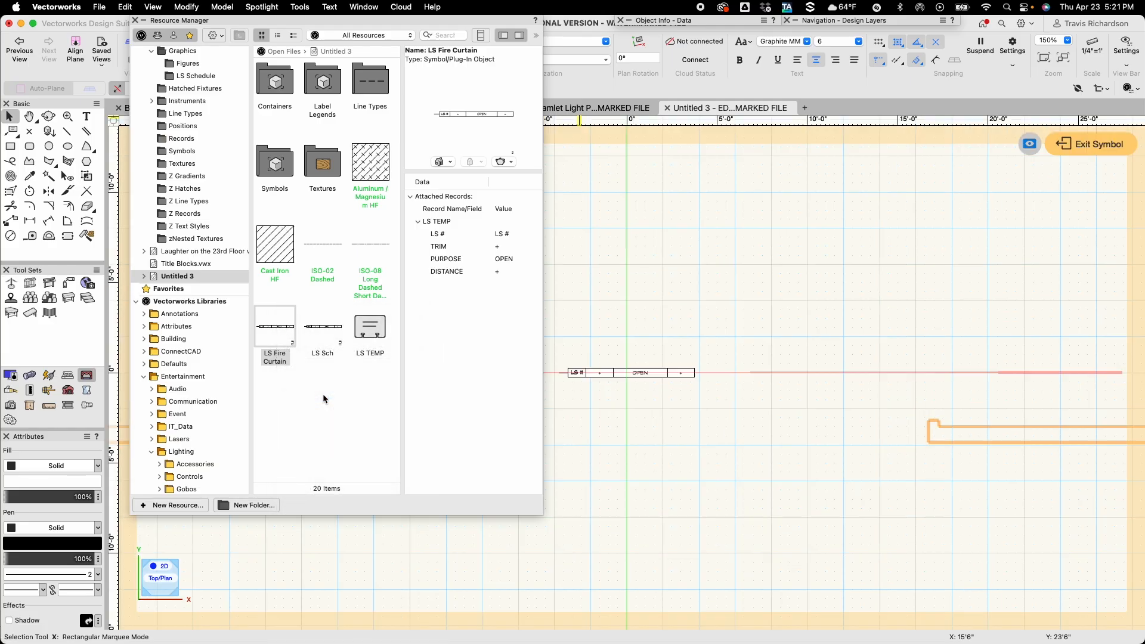
scroll(589, 403, "up", 6)
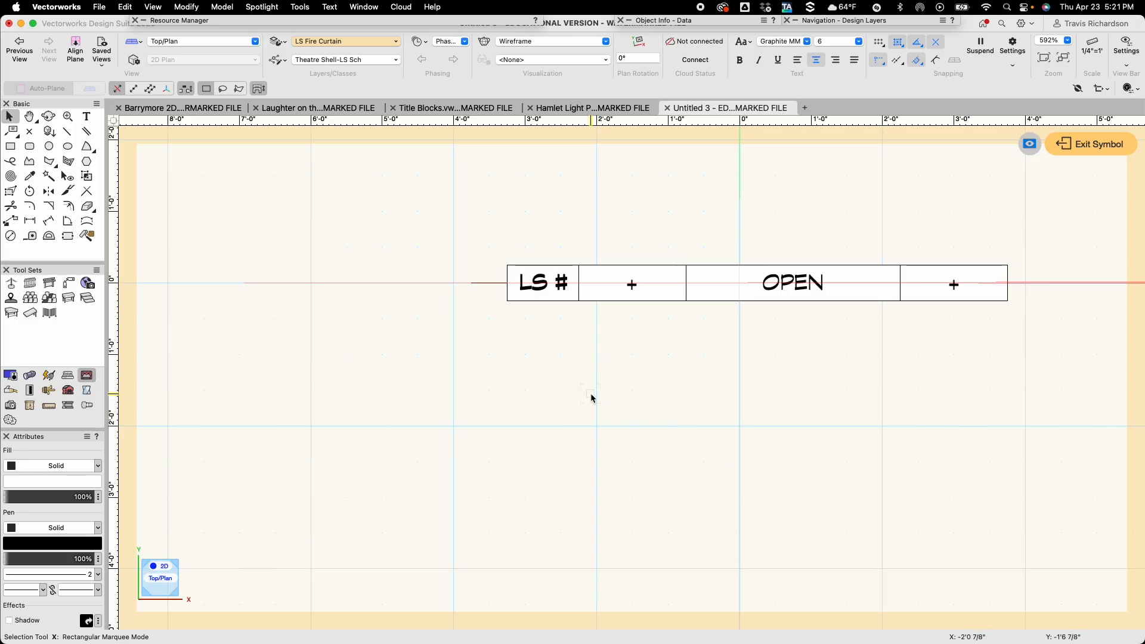
left_click(540, 283)
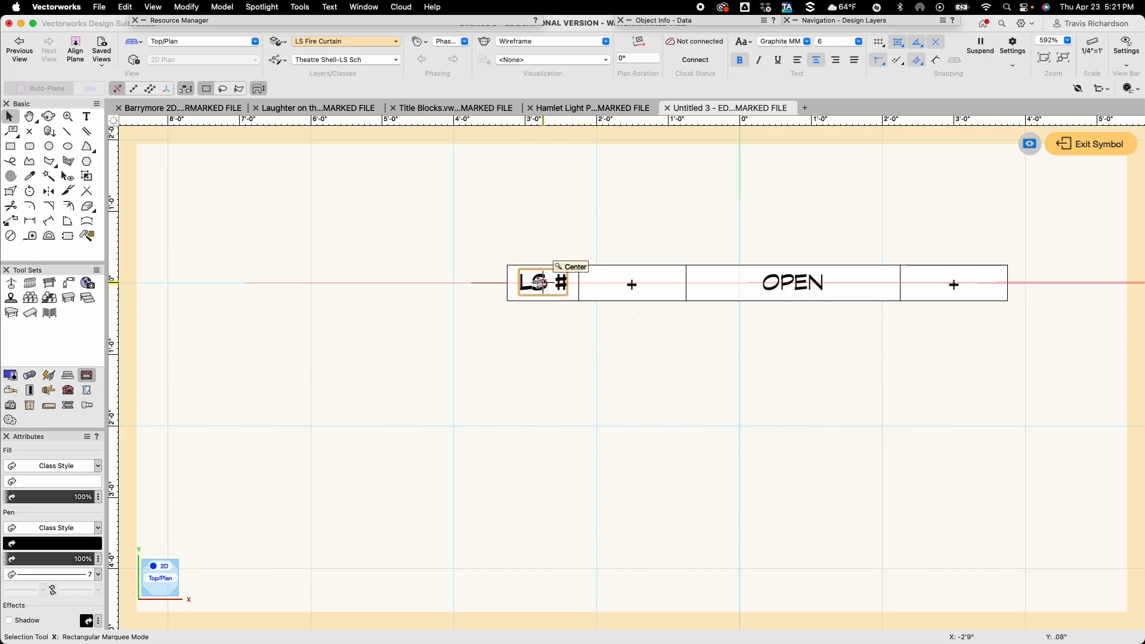
left_click(794, 284)
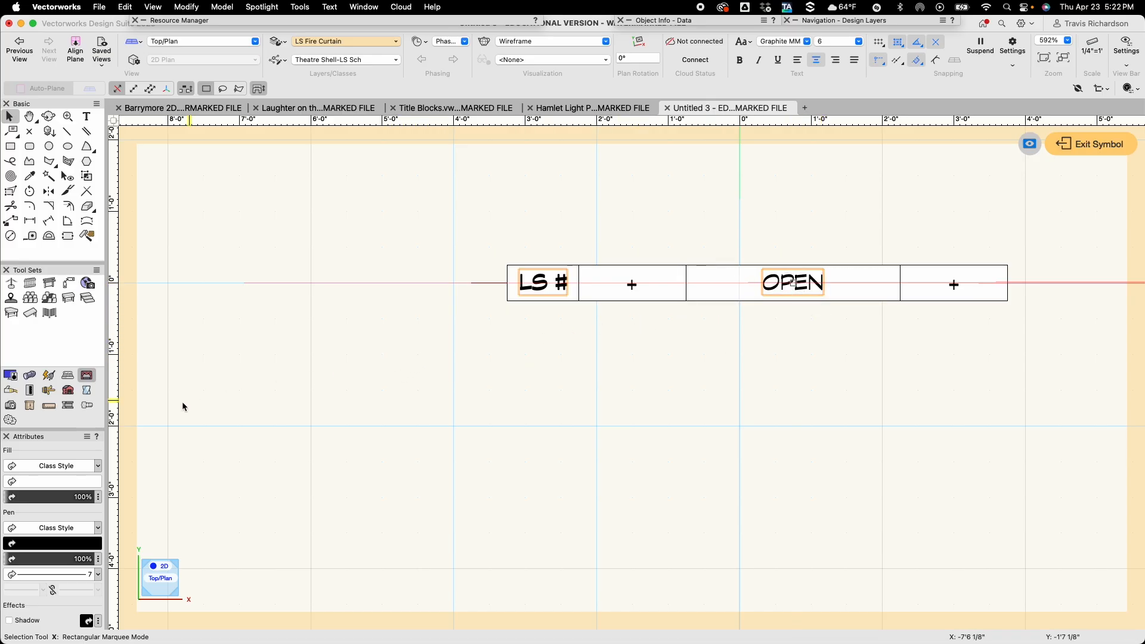
left_click(72, 548)
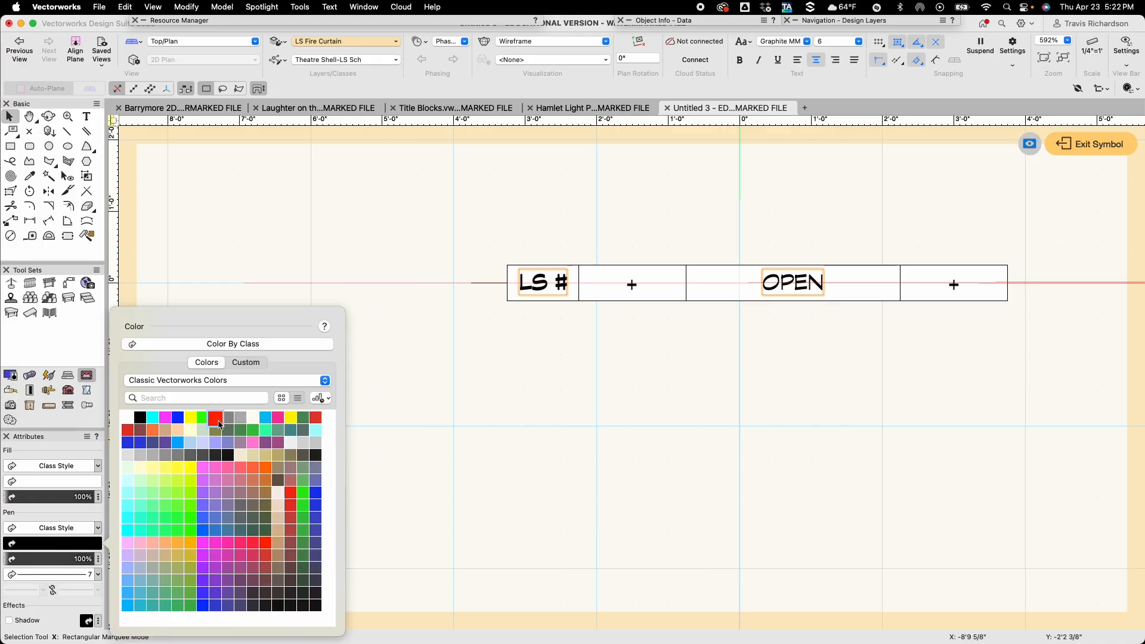
left_click(218, 421)
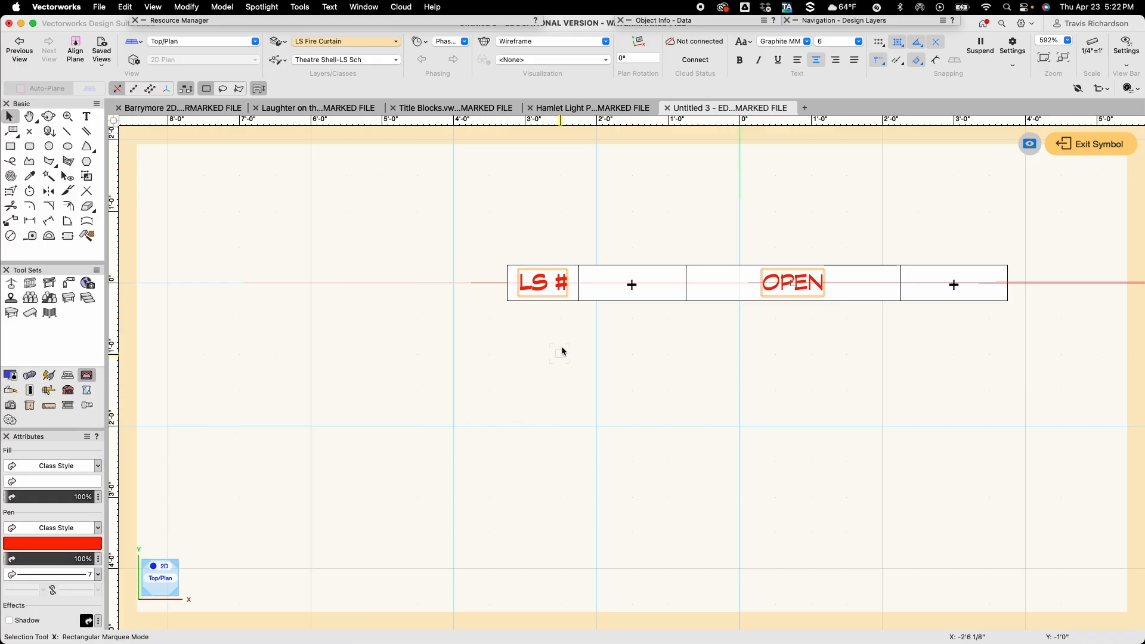
left_click(520, 349)
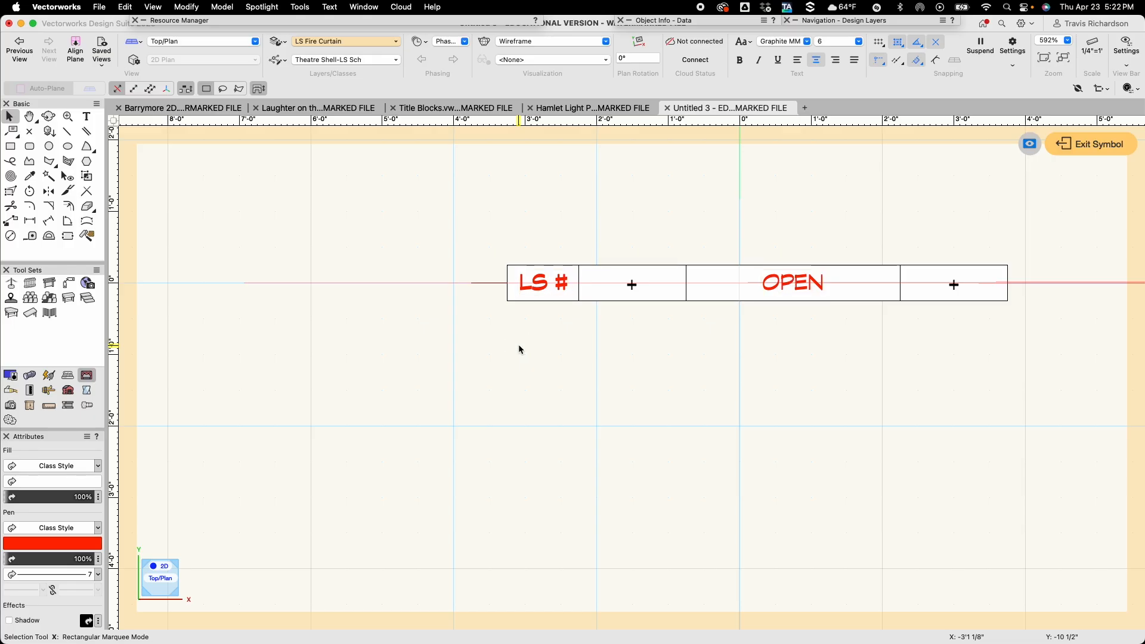
left_click(1085, 146)
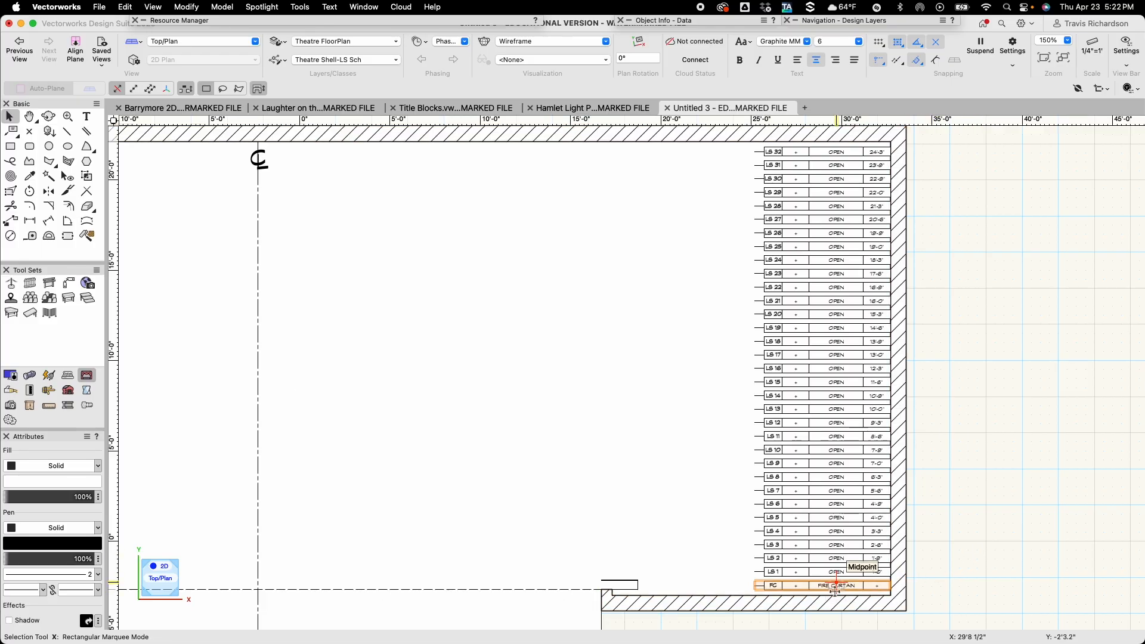
Replace the FC row's symbol with LS Fire Curtain from the Untitled 3 file, keeping Replace Class enabled.
left_click(836, 589)
scroll(836, 589, "up", 3)
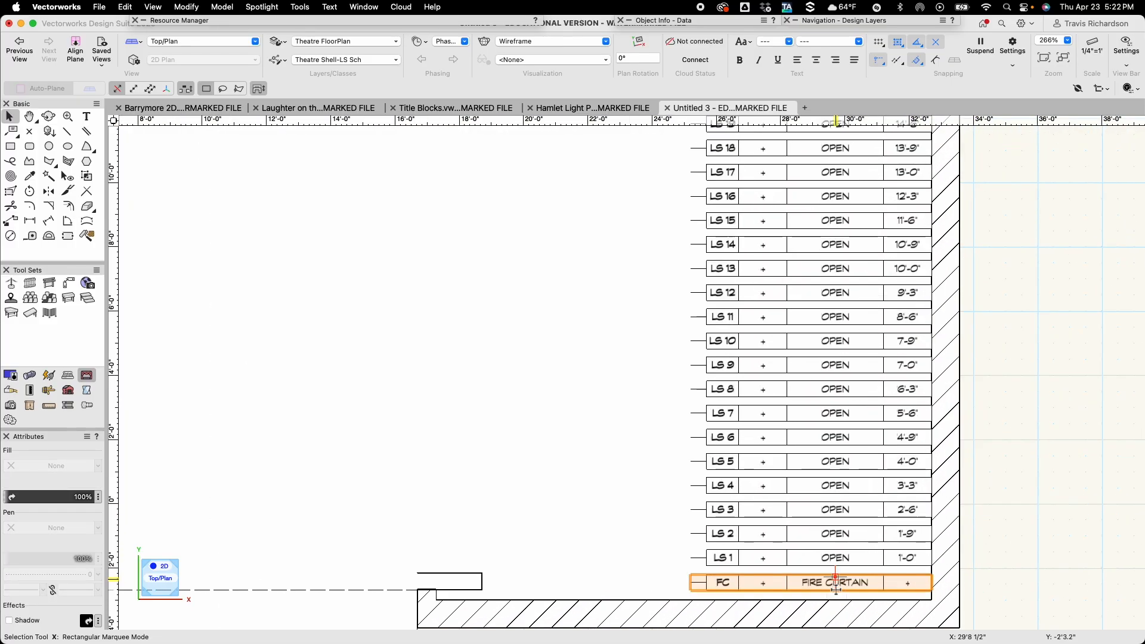
scroll(835, 589, "up", 1)
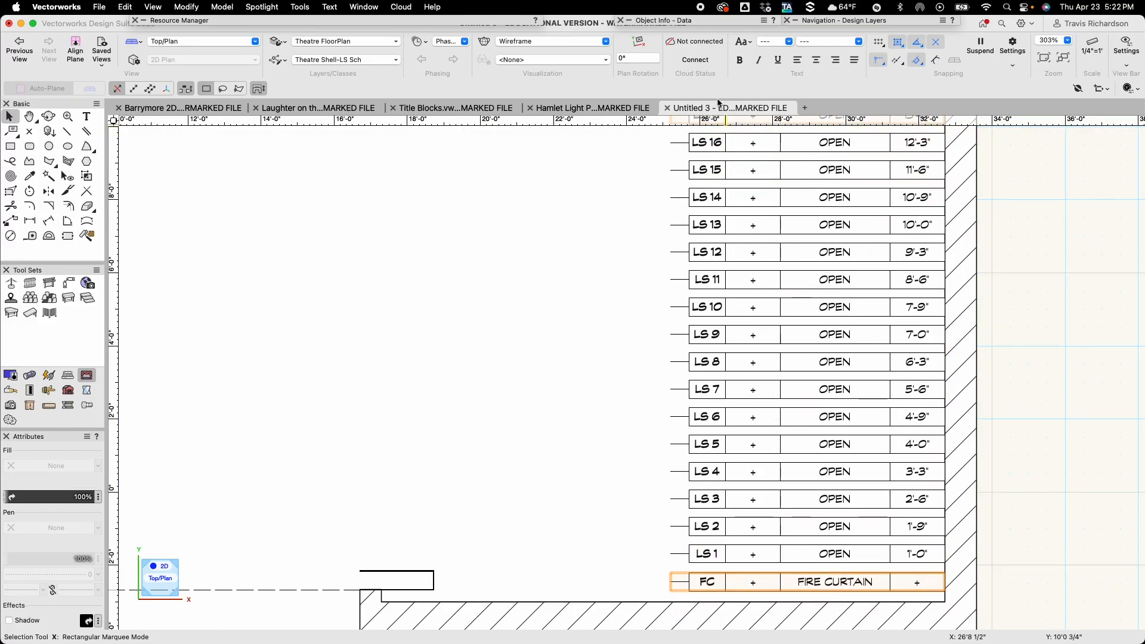
mouse_move(697, 24)
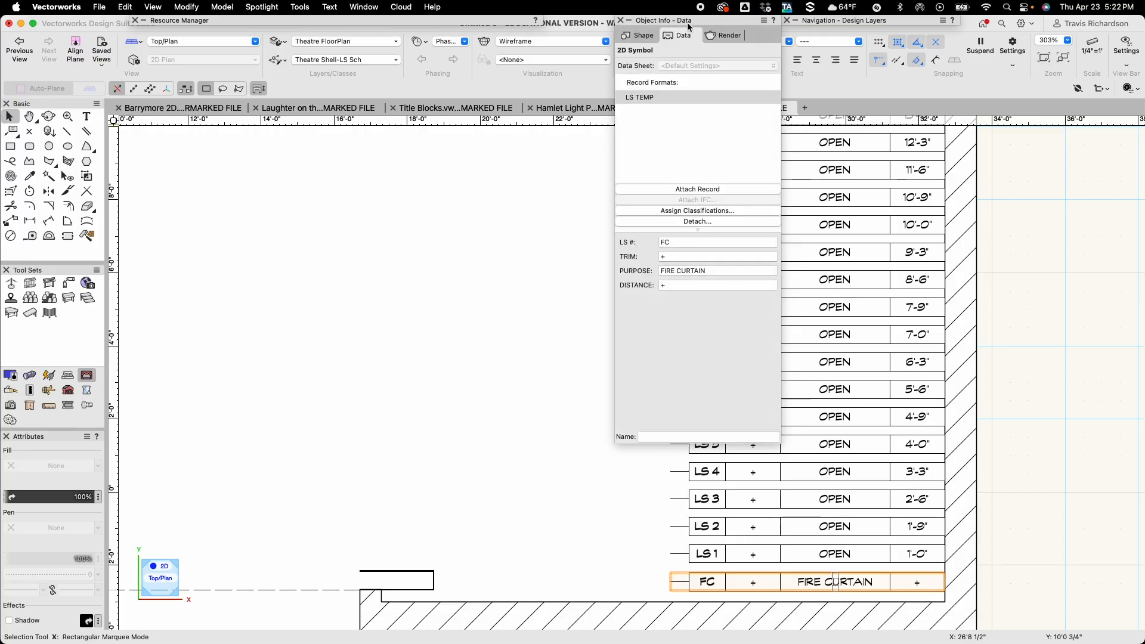
left_click(646, 37)
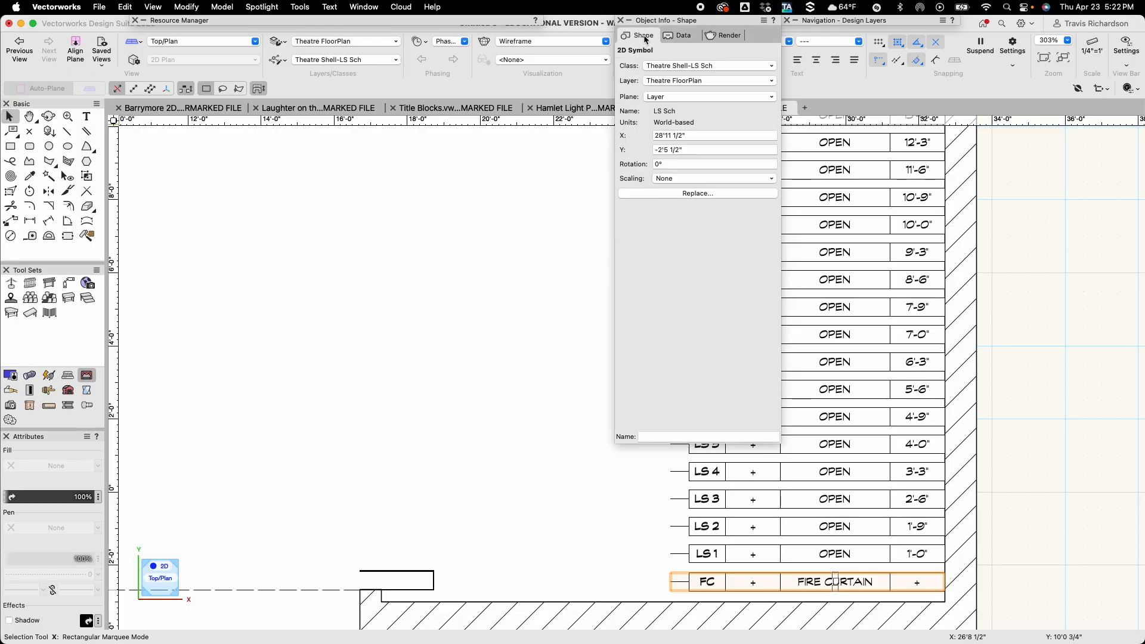
left_click(695, 194)
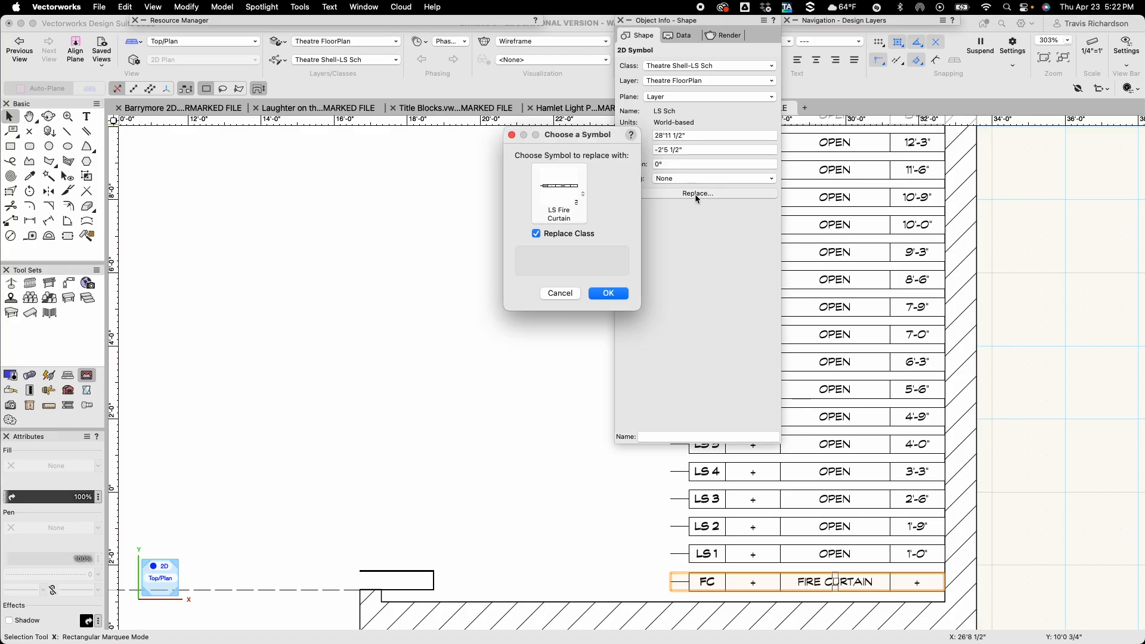
left_click(584, 194)
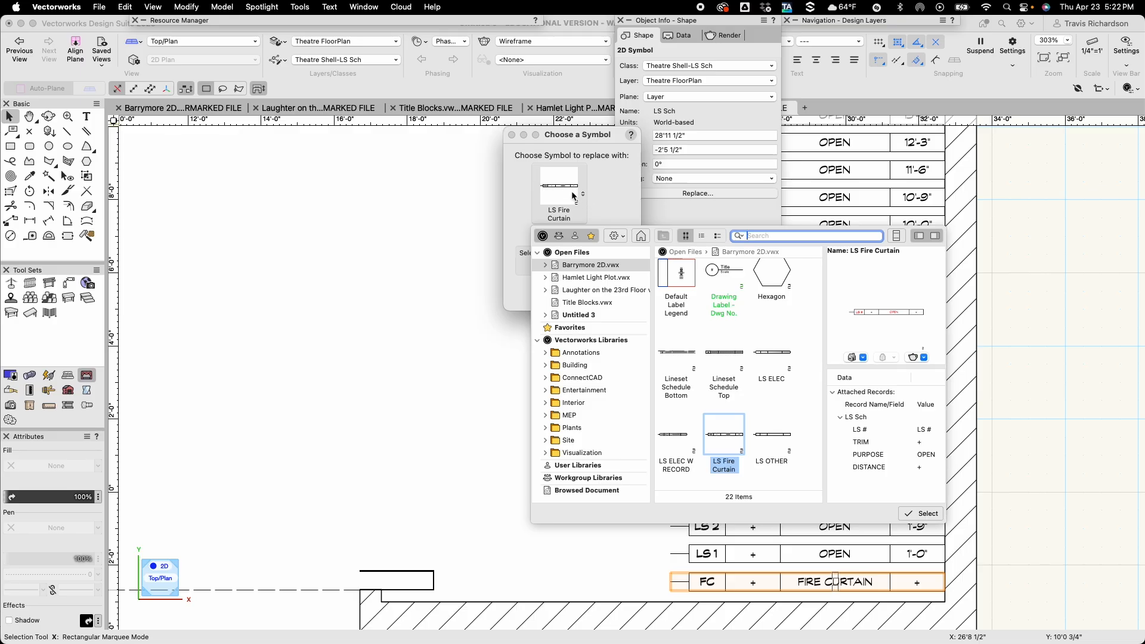
left_click(583, 316)
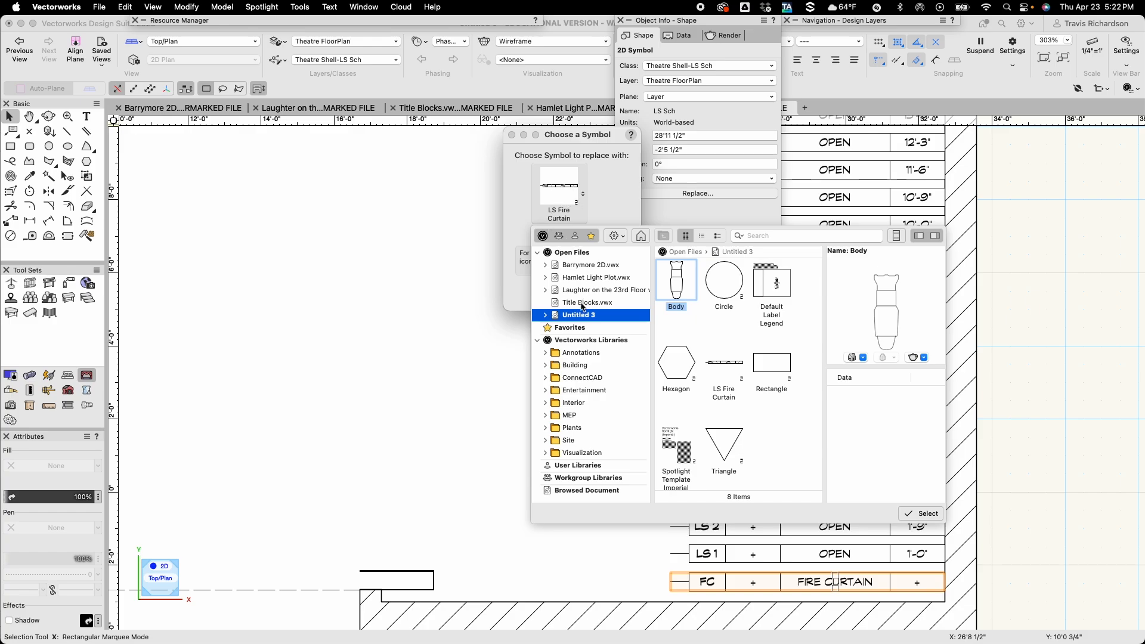
double_click(728, 361)
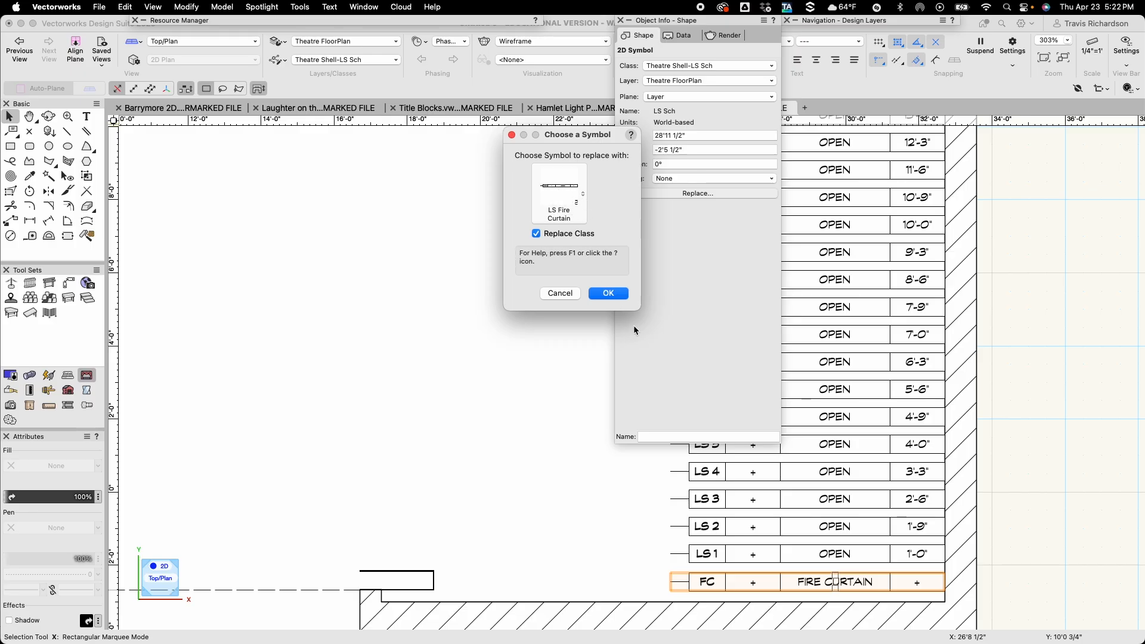
left_click(611, 293)
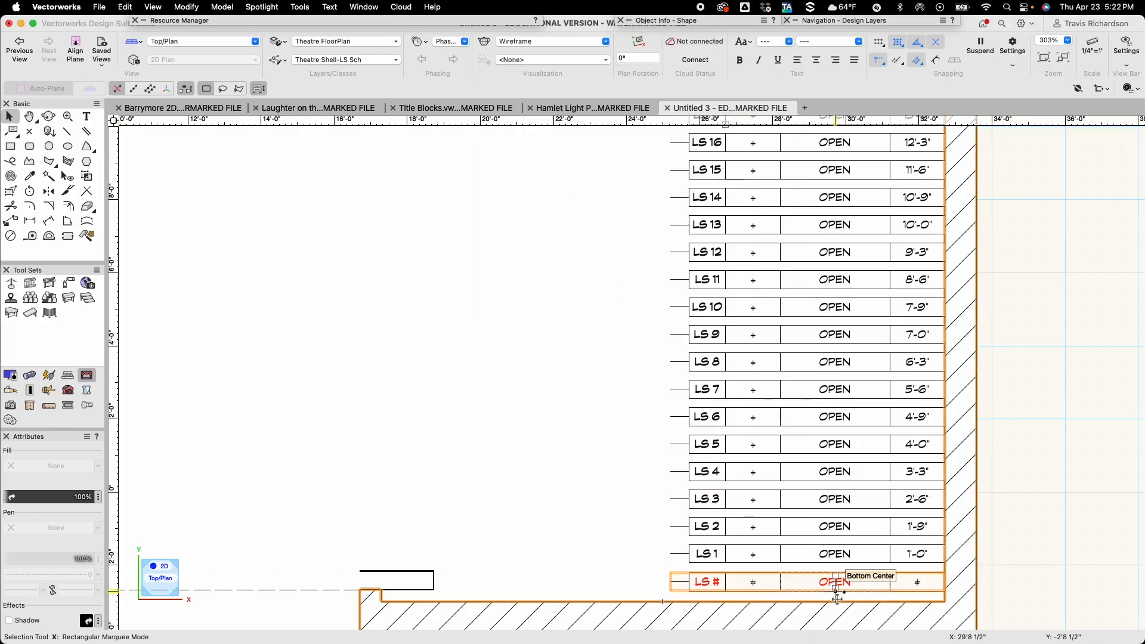
Set the fire curtain row's LS # to FC and its PURPOSE to FIRE CURTAIN in the record data.
left_click(833, 583)
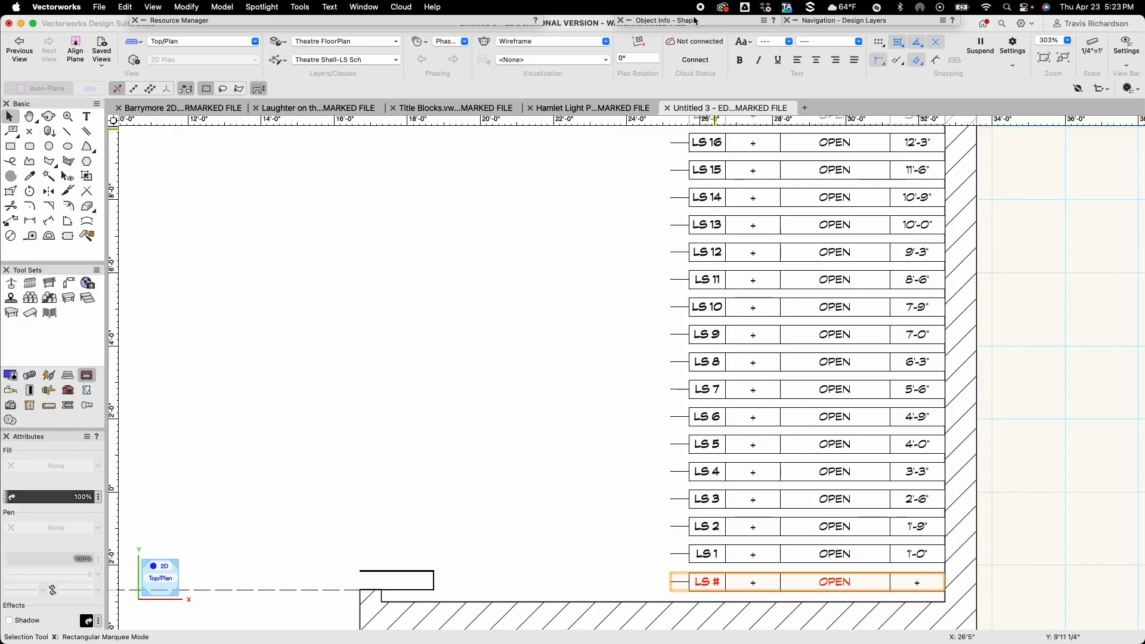
mouse_move(699, 21)
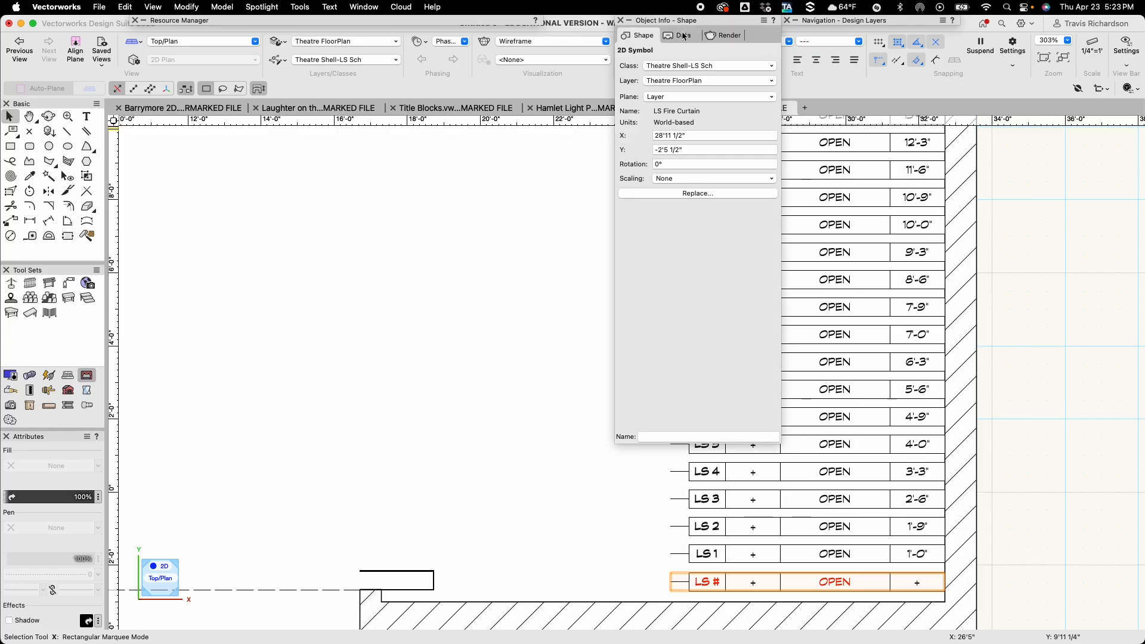
left_click(685, 36)
left_click(682, 242)
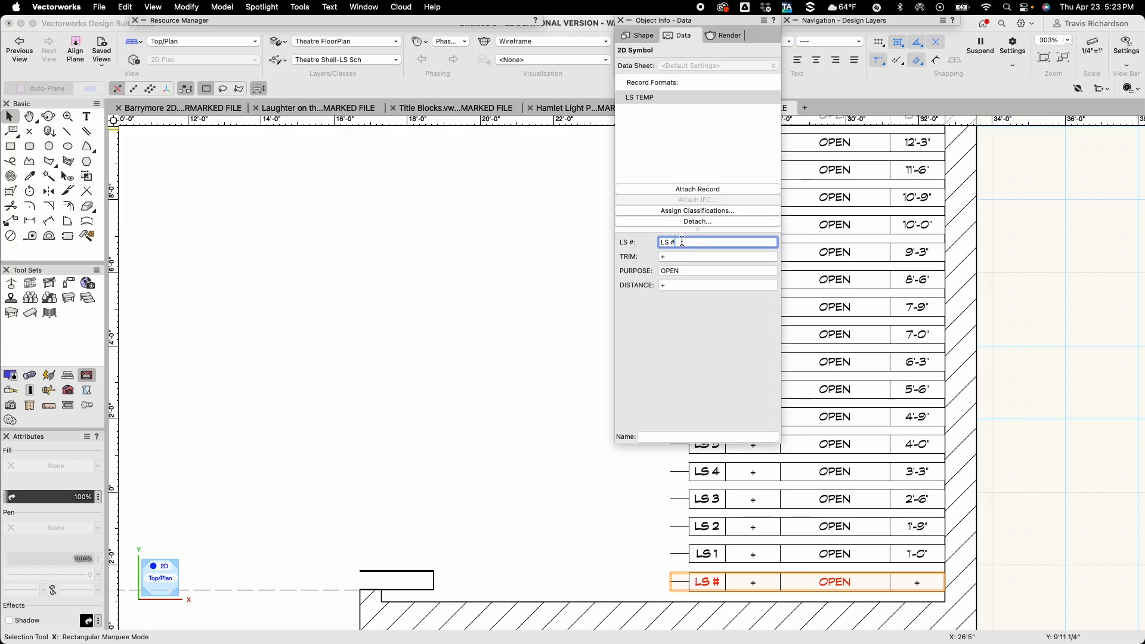
left_click_drag(682, 242, 660, 243)
type("FC")
key("Tab")
key("Tab")
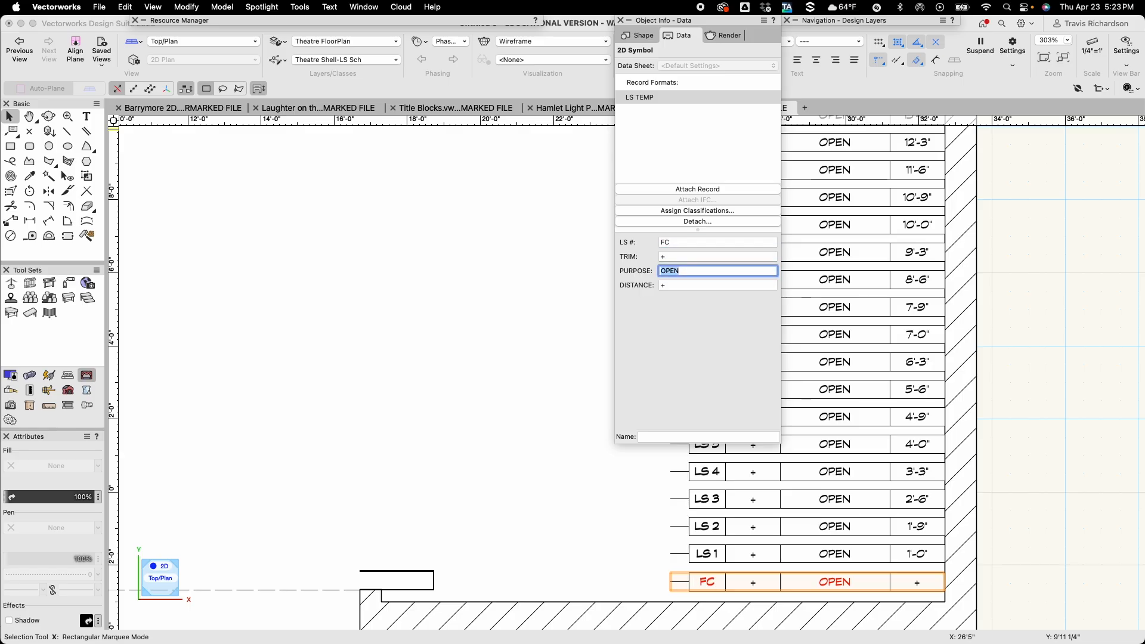
type("FIRE CURTAIN")
key("Return")
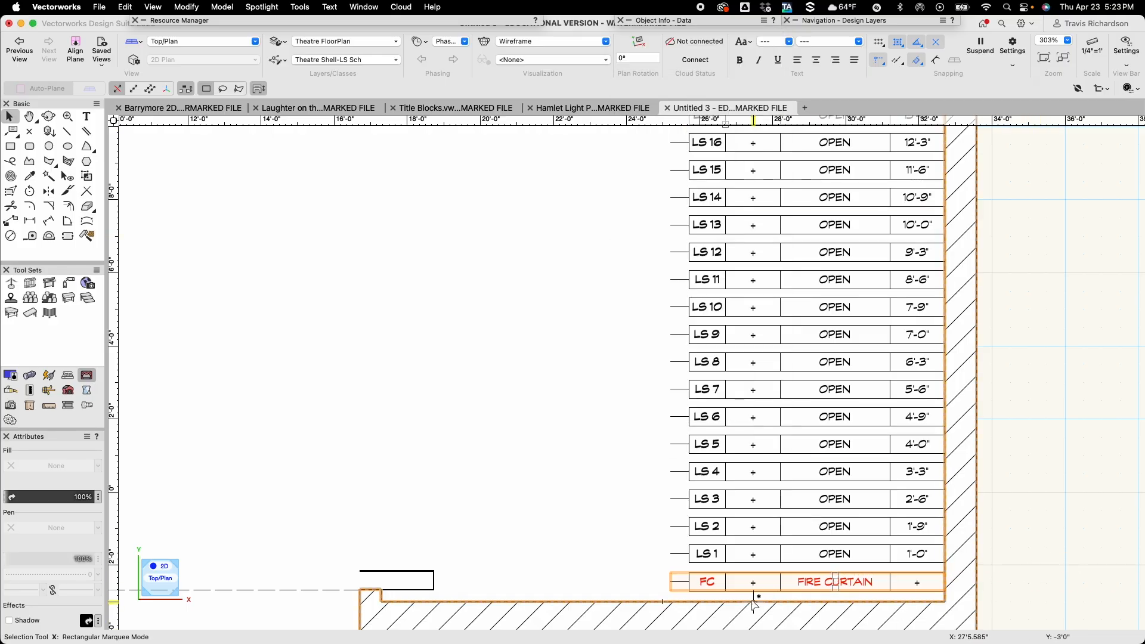
left_click(1050, 563)
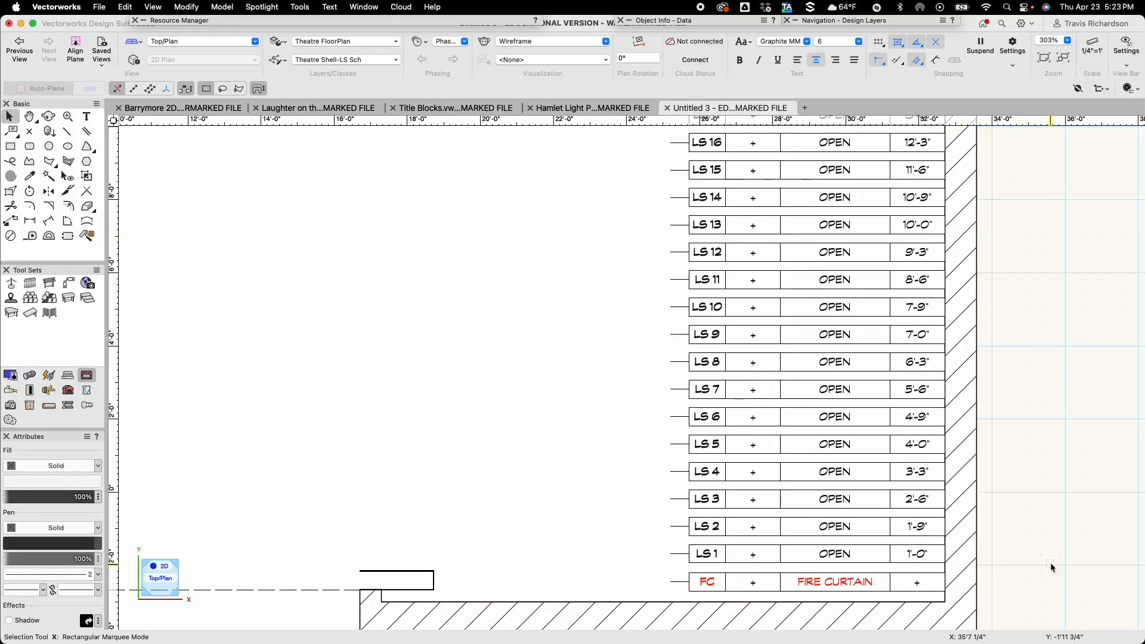
Draw a rectangle about 70'3" by 32'0" around the whole theatre floor plan, including the stage apron.
scroll(1051, 563, "down", 2)
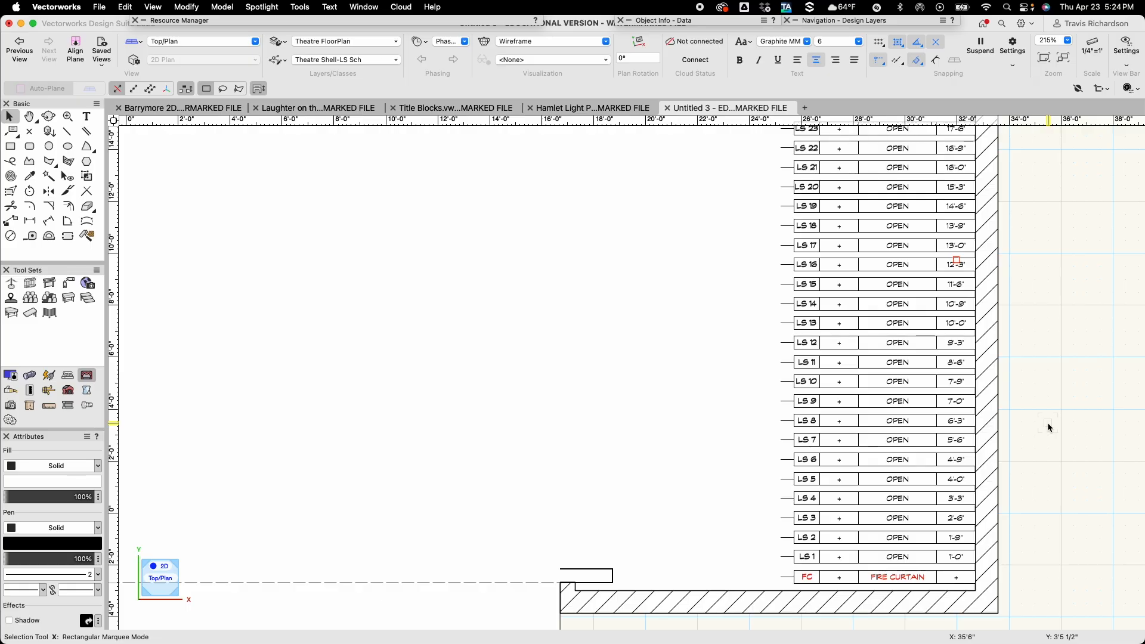
scroll(1048, 422, "down", 5)
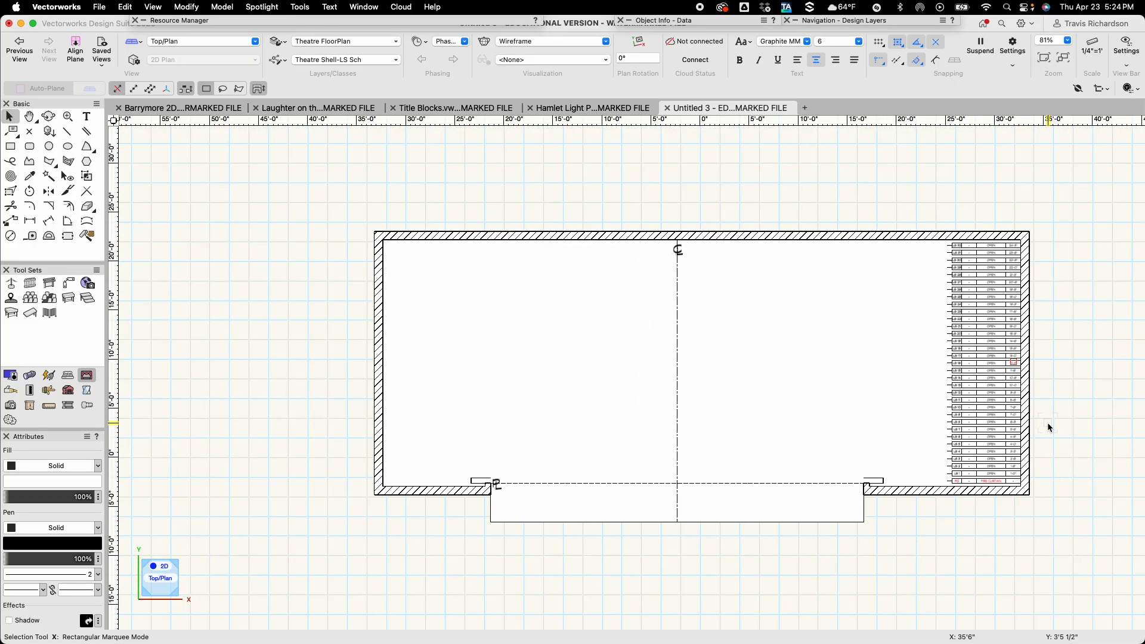
middle_click_drag(898, 529, 753, 465)
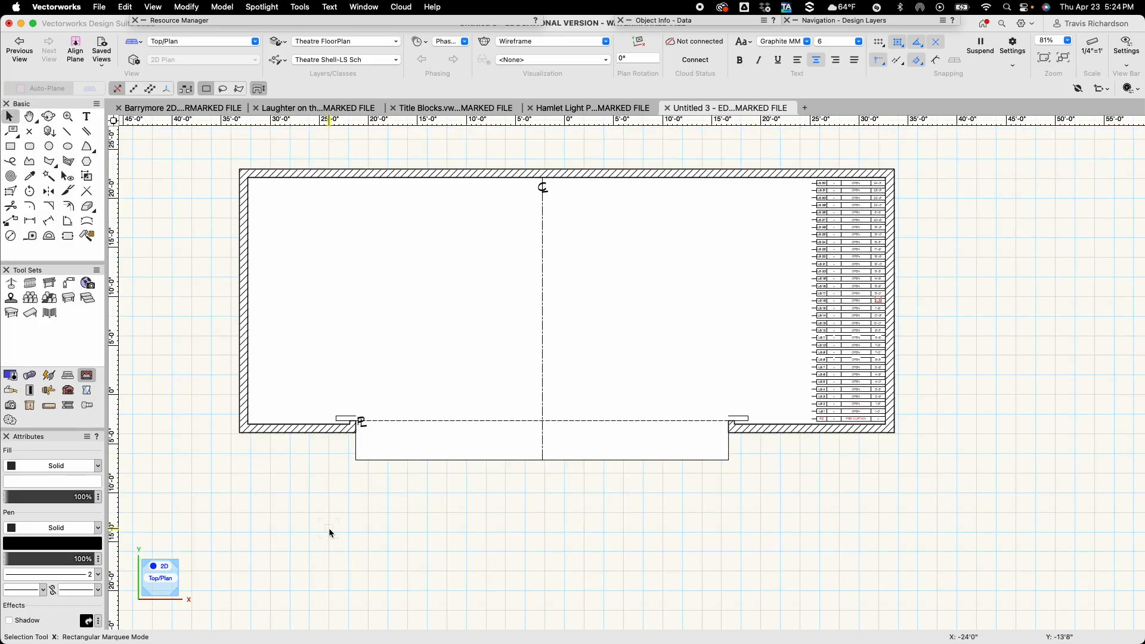
key("4")
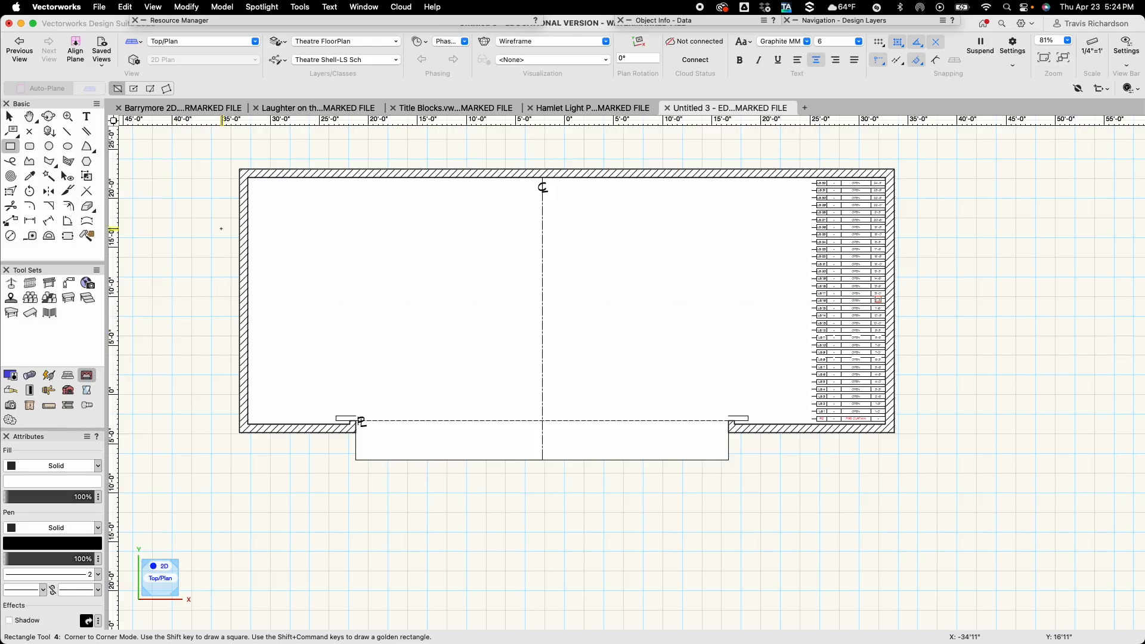
left_click(223, 159)
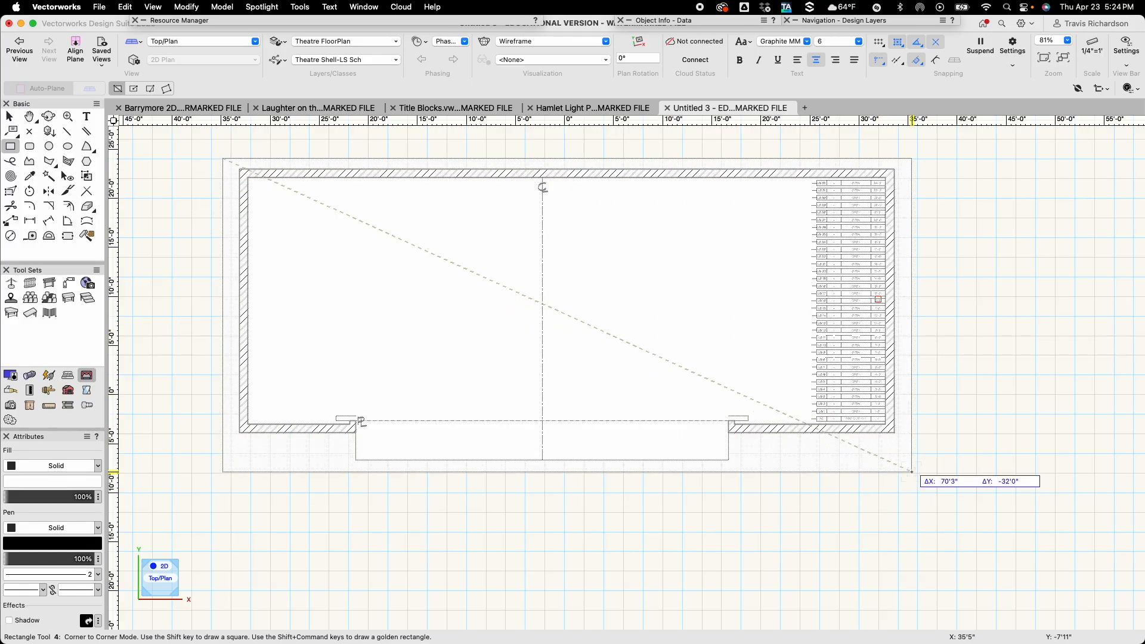
left_click(912, 471)
key("x")
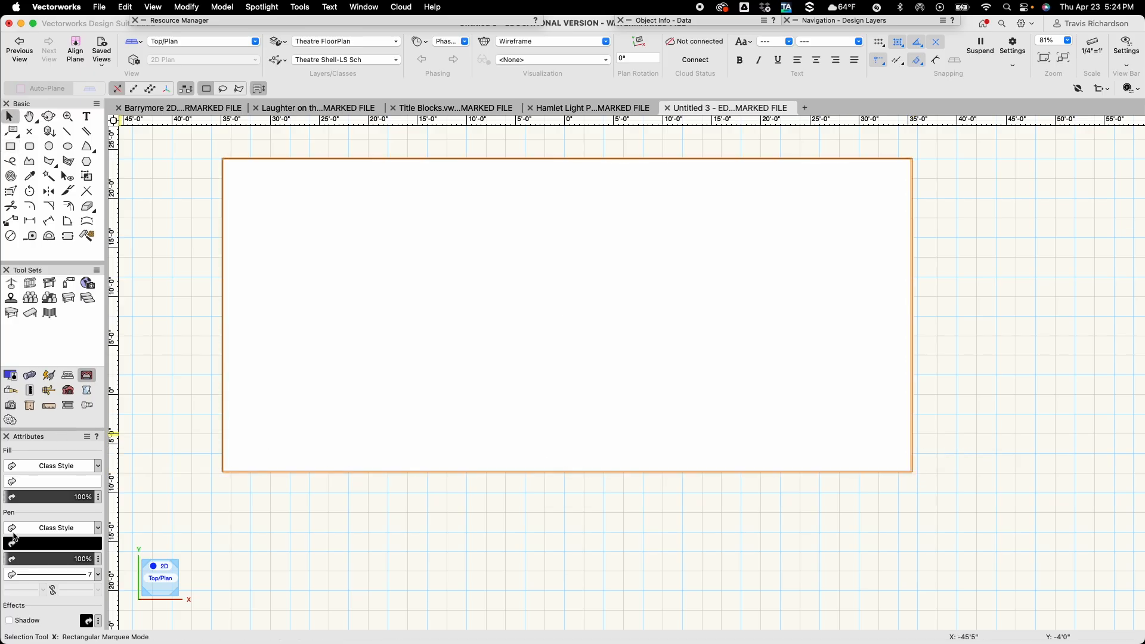
Set both the pen and the fill of the surrounding rectangle to None.
left_click(99, 532)
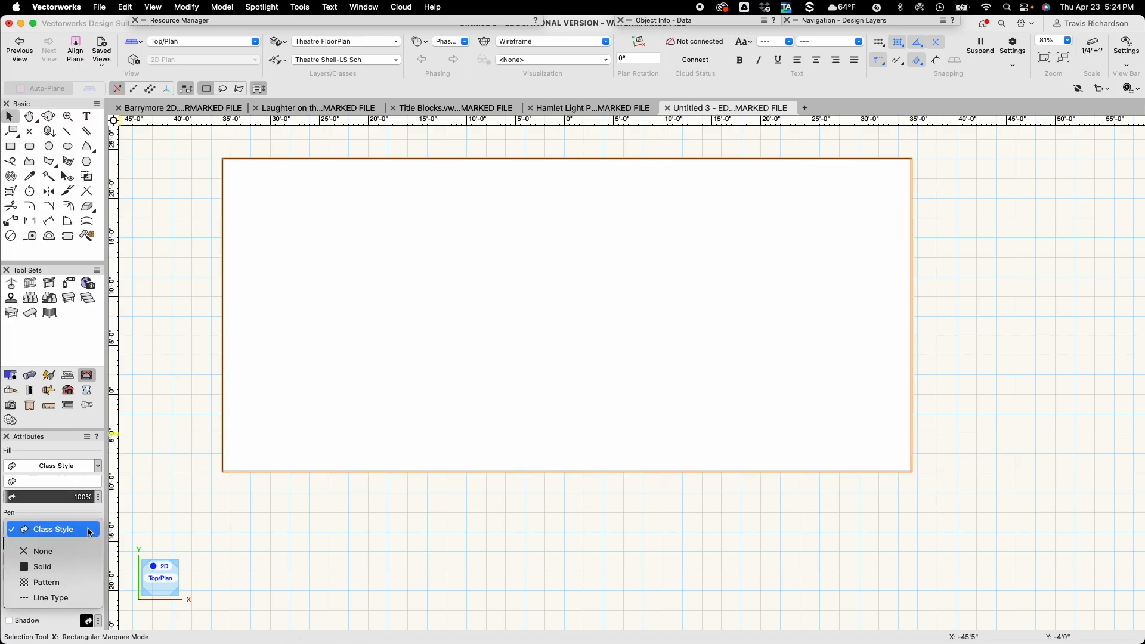
left_click(35, 548)
left_click(99, 466)
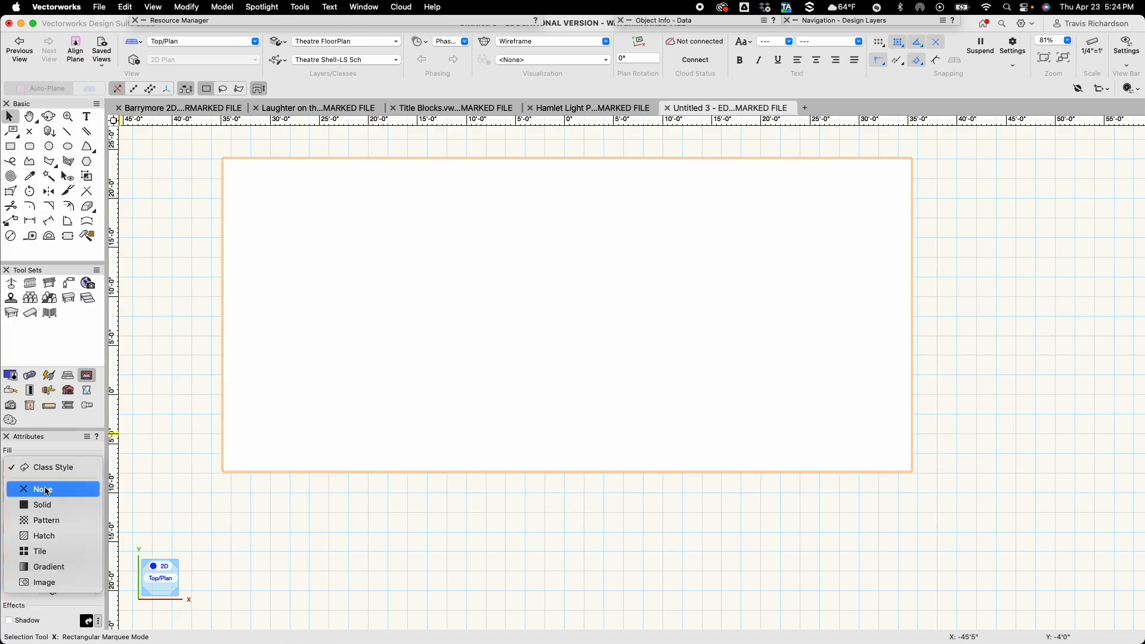
left_click(51, 489)
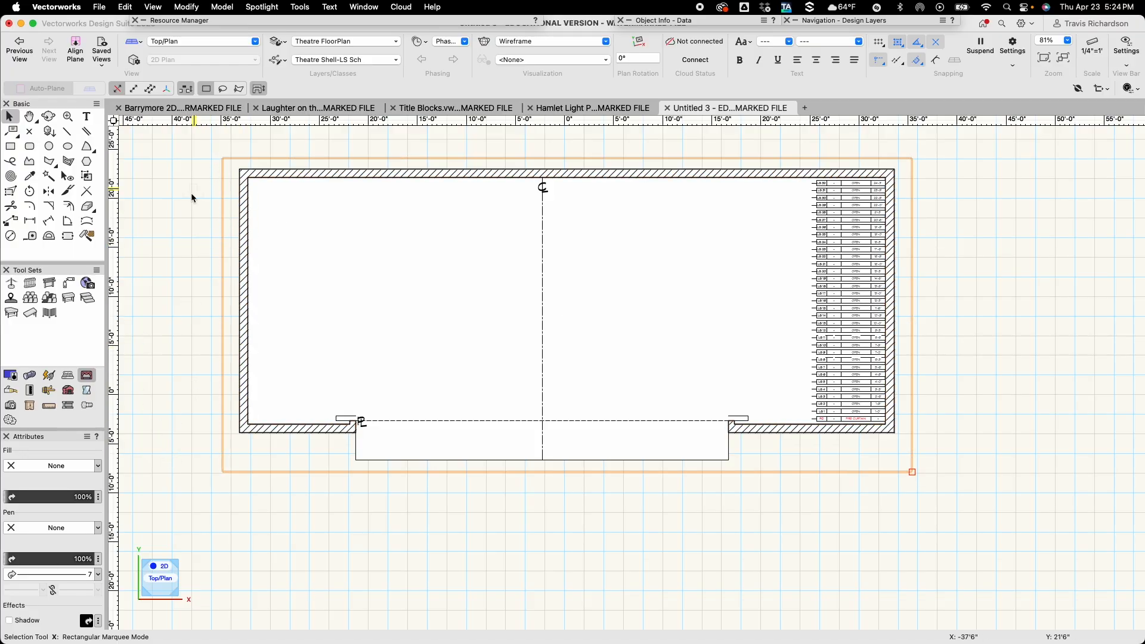
Start a new viewport using the surrounding rectangle as its crop, and name the viewport GROUND PLAN.
left_click(153, 7)
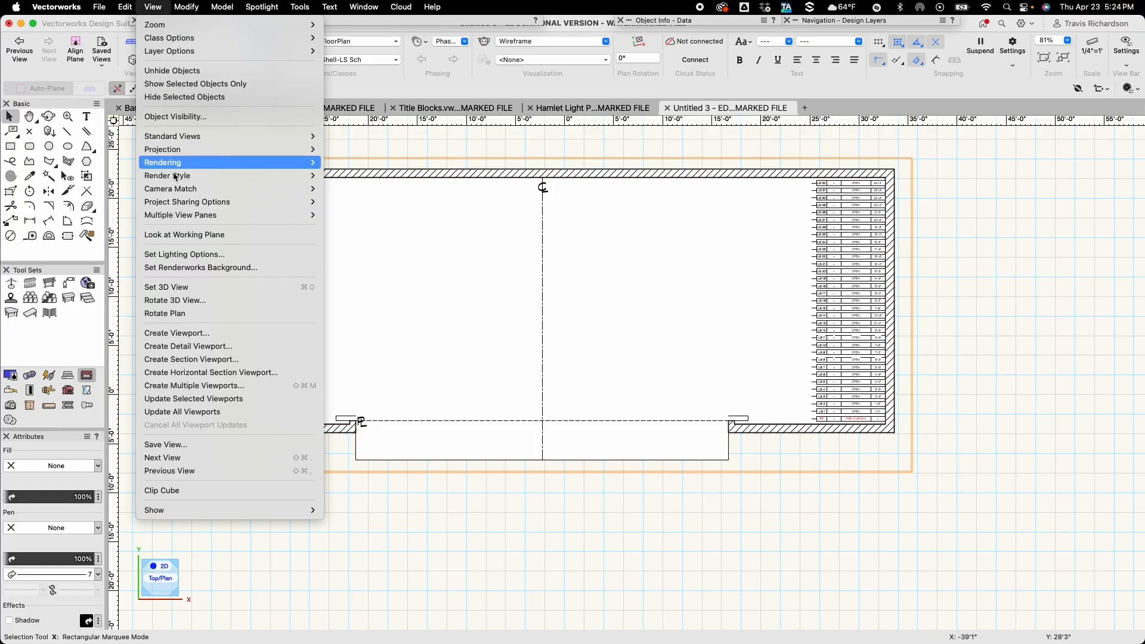
left_click(196, 336)
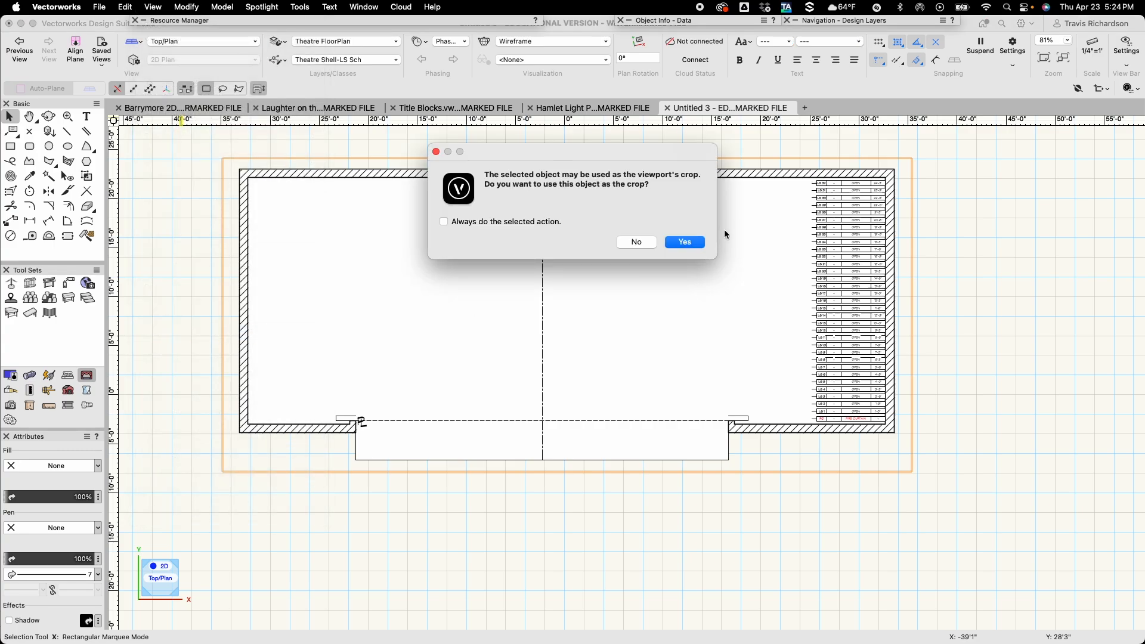
left_click(681, 243)
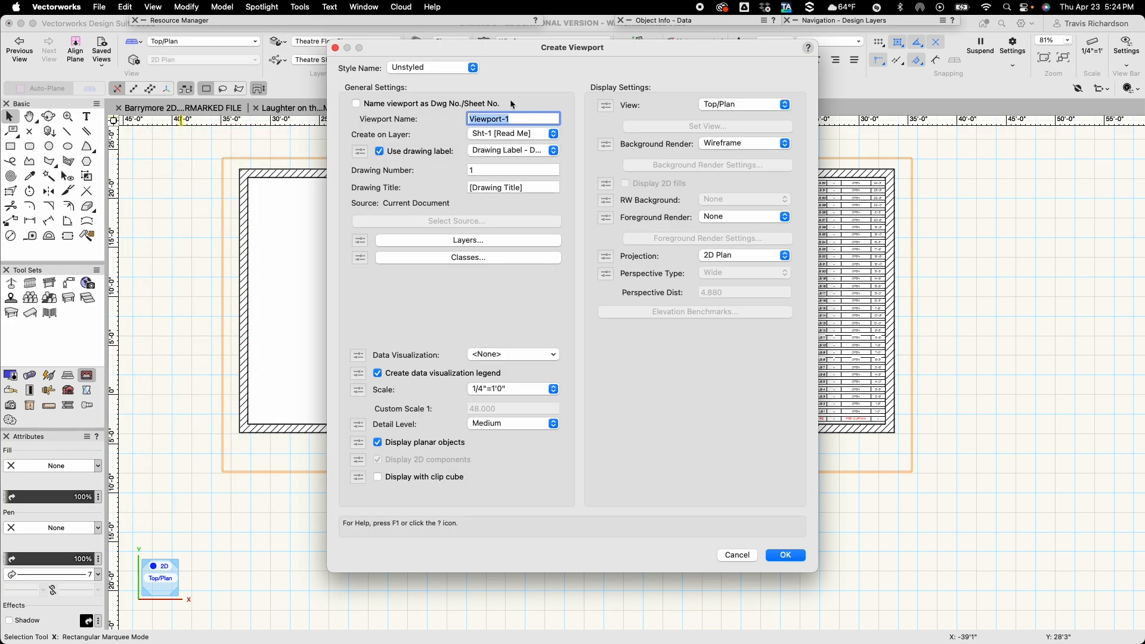
type("GROUND PLAN")
Assign the viewport to a new sheet layer with sheet number 1 and sheet title GROUND PLAN.
left_click(525, 134)
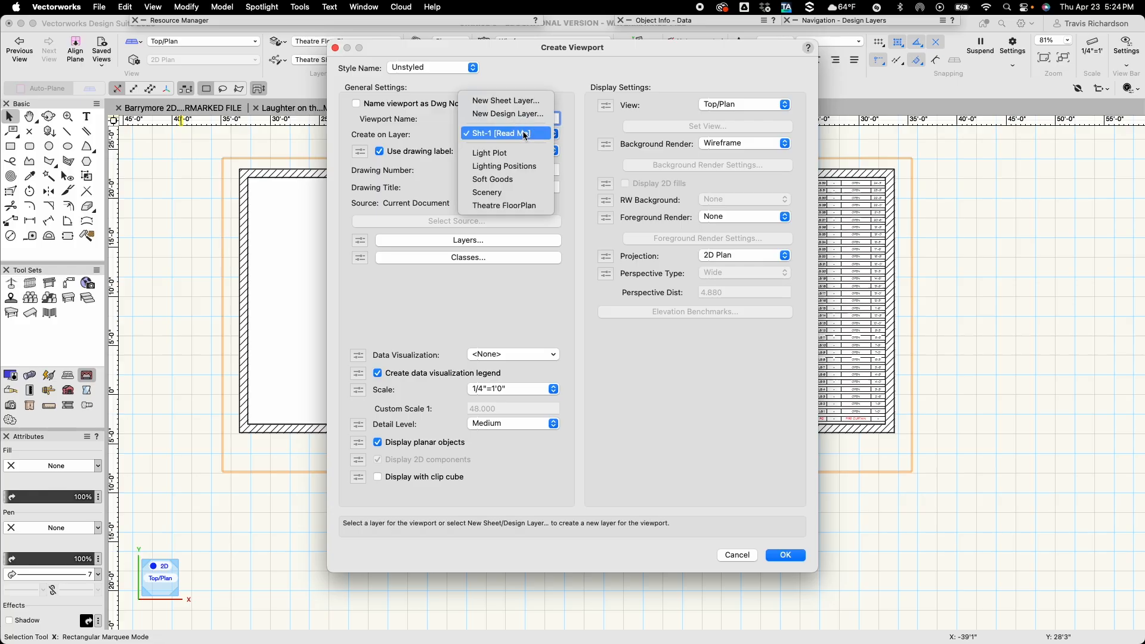
left_click(512, 101)
type("1")
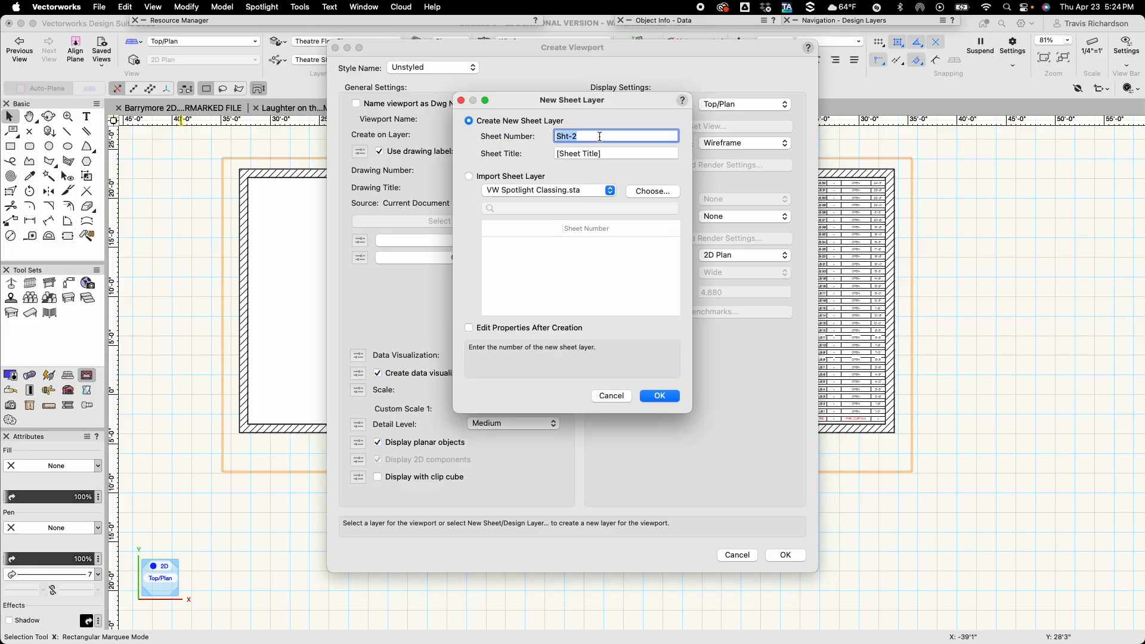
key("Tab")
type("GRO")
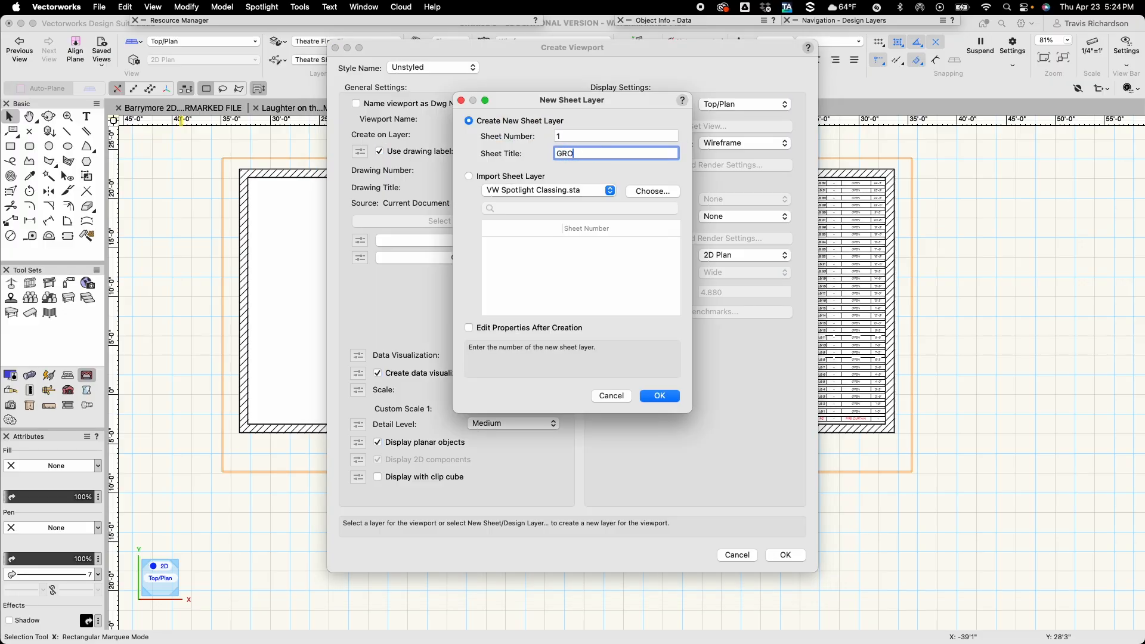
type("UND PLAN")
key("Return")
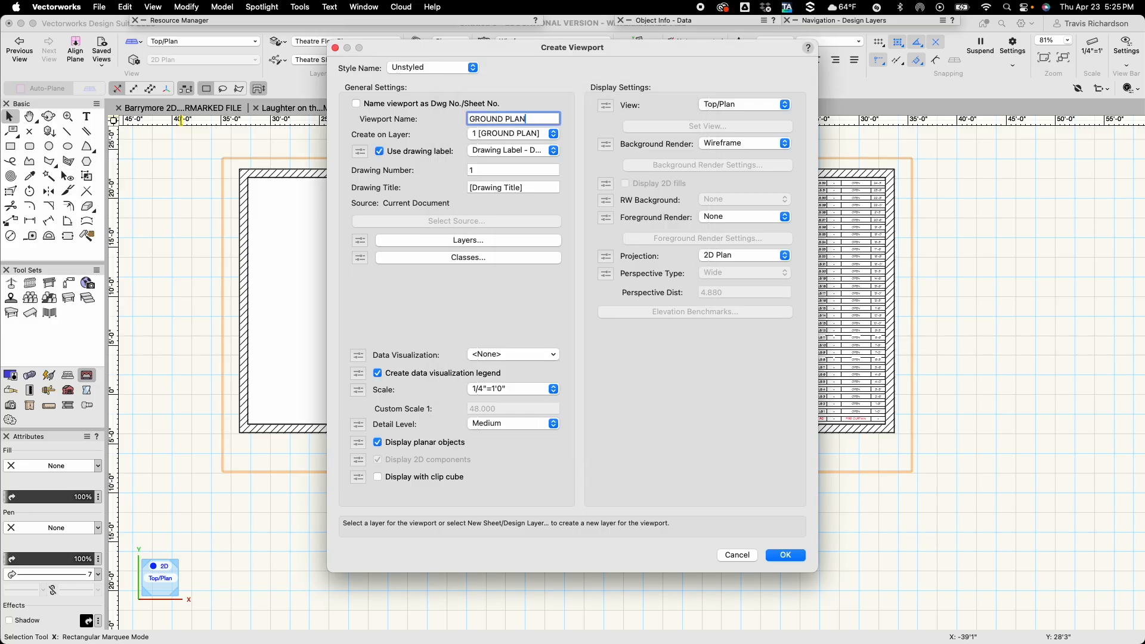
Turn off the viewport's drawing label and set its drawing title to GROUND PLAN.
left_click(414, 151)
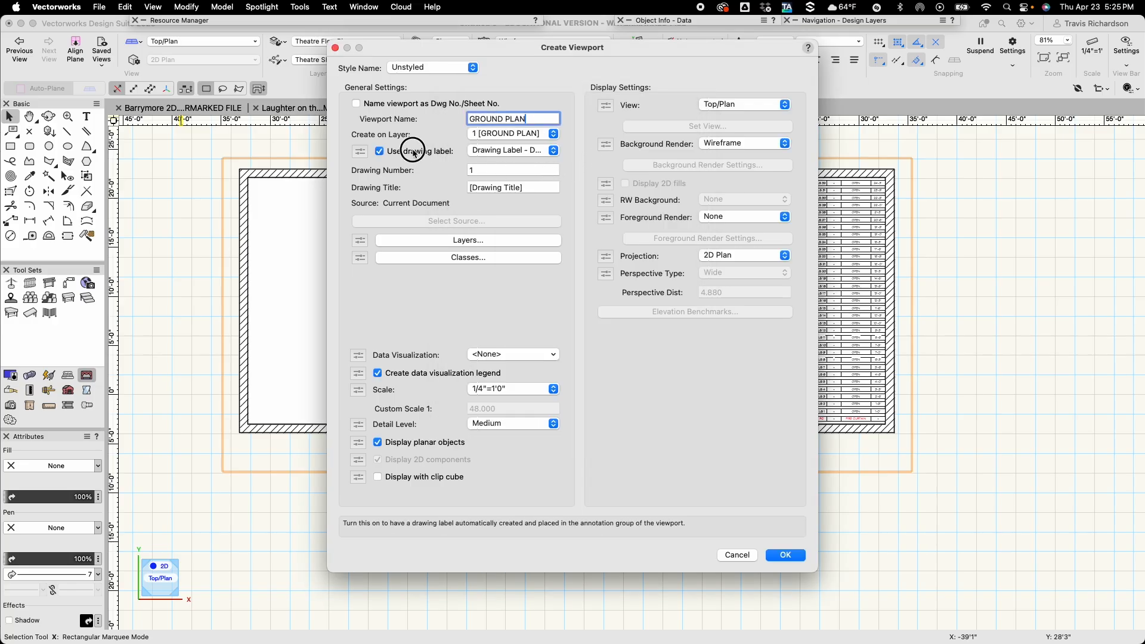
left_click(531, 187)
triple_click(531, 187)
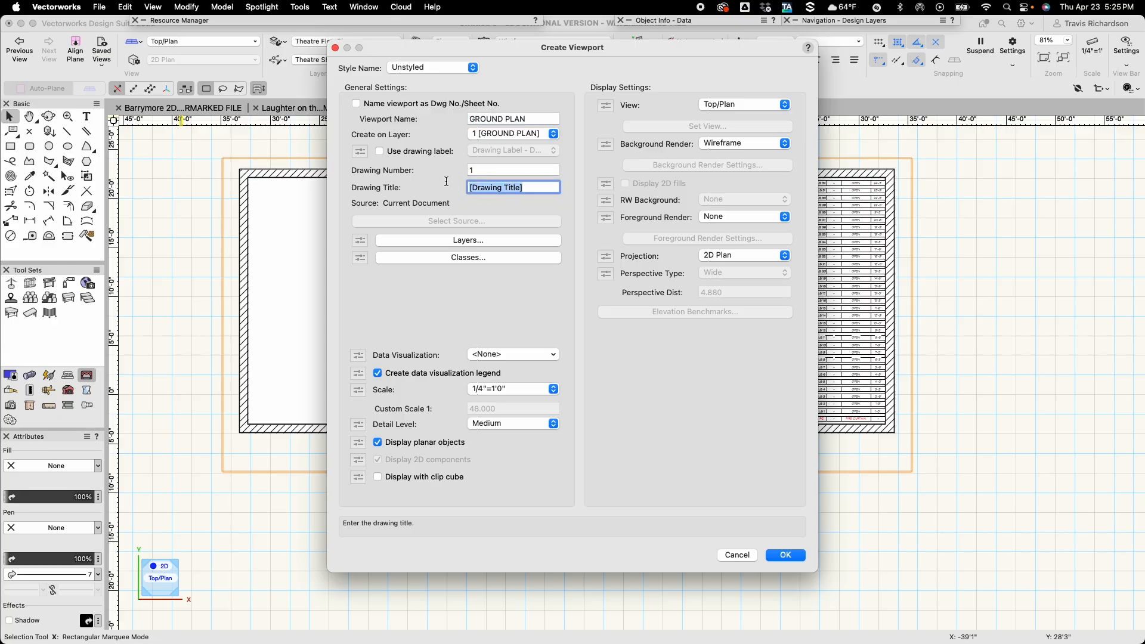
type("GROUND")
type(" PLAM")
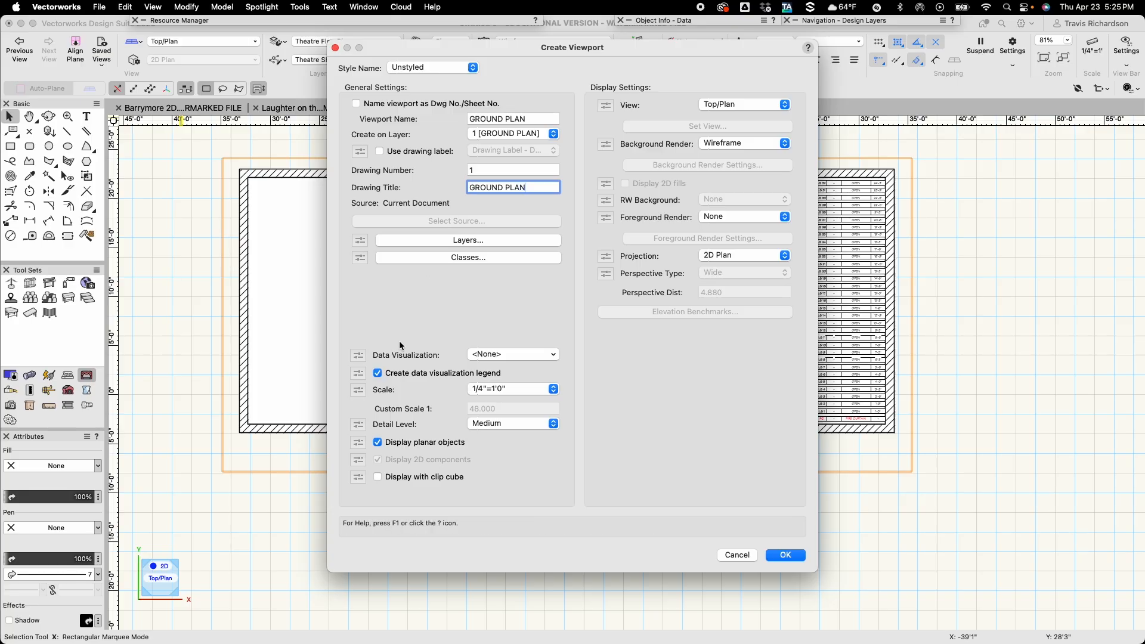
Set the viewport scale to 1/2"=1'0", create the viewport and fit its sheet in the view.
left_click(522, 388)
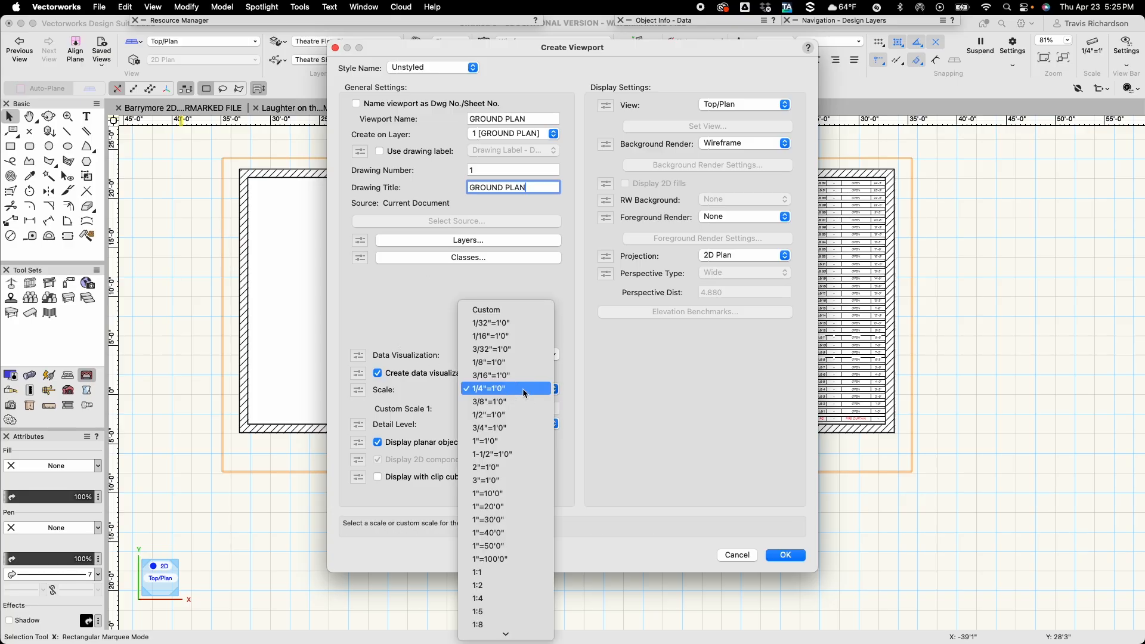
left_click(505, 415)
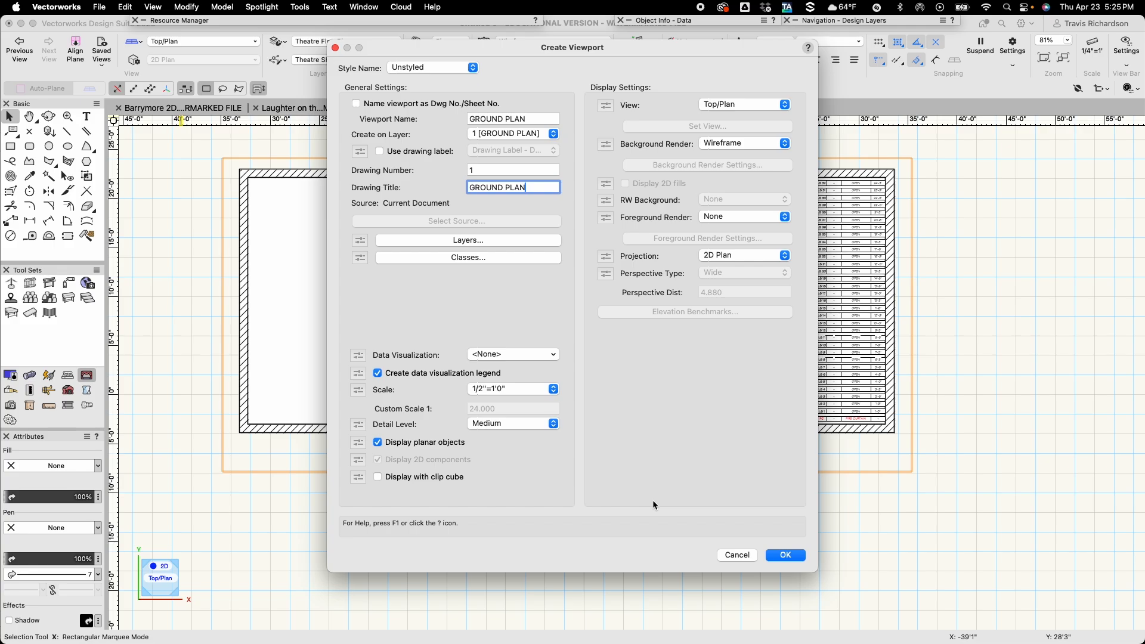
left_click(787, 556)
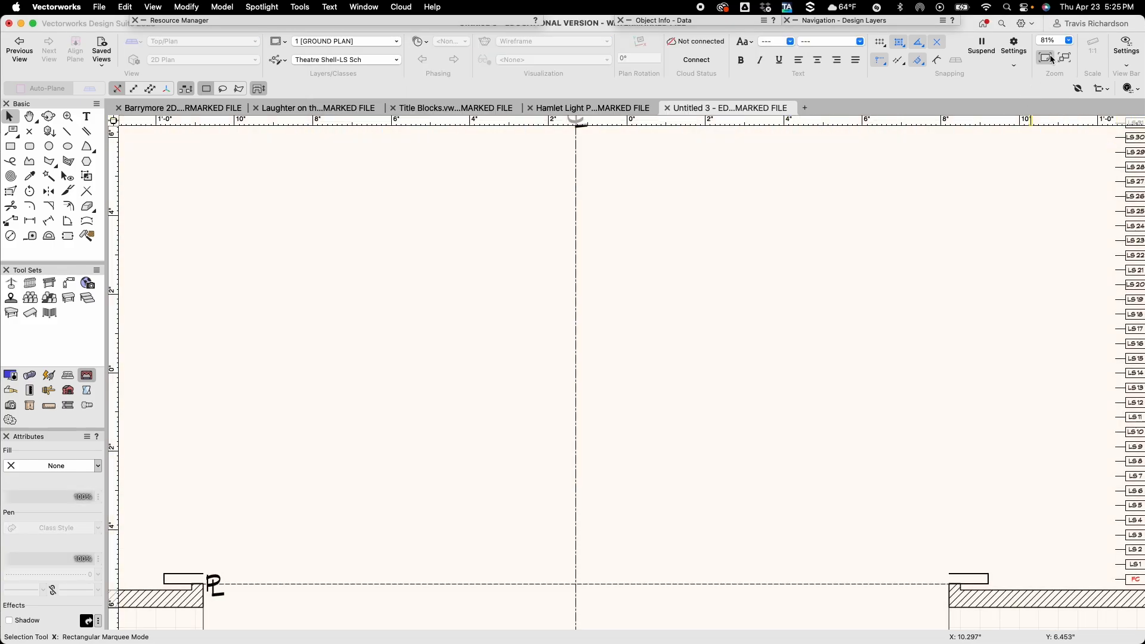
left_click(1045, 57)
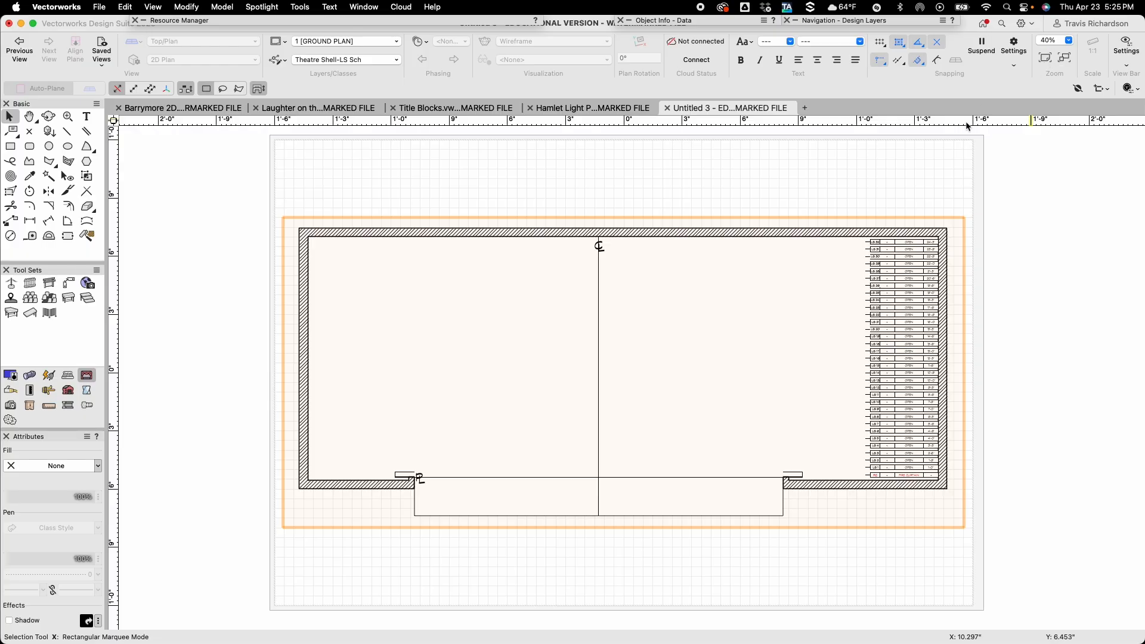
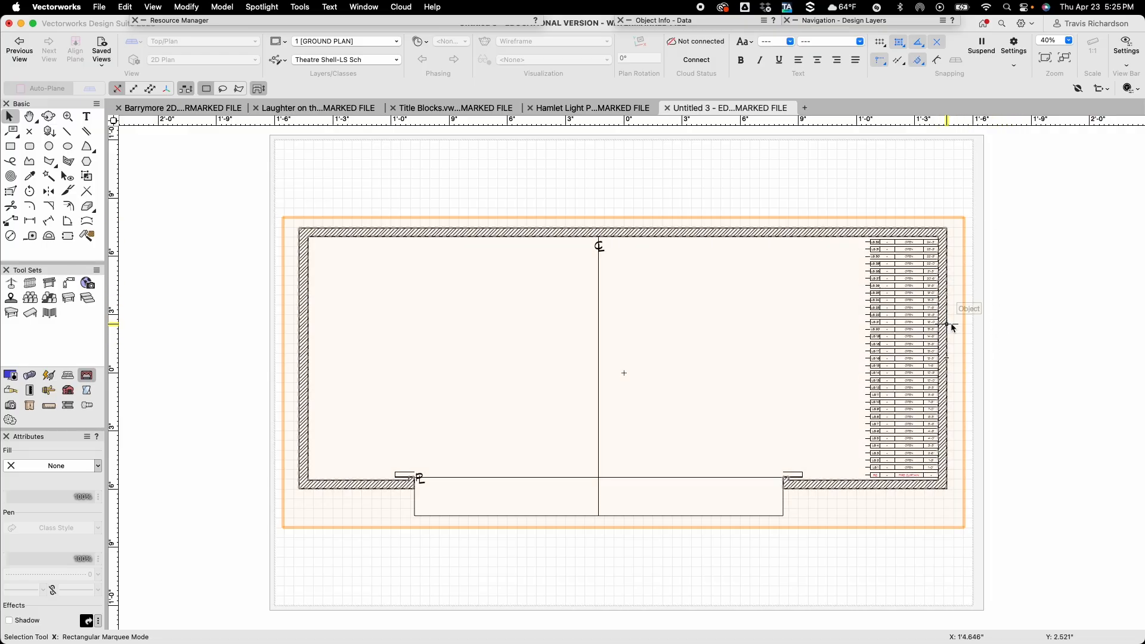
Set the sheet's page size to US Arch E, 48 by 36 inches.
left_click(1037, 390)
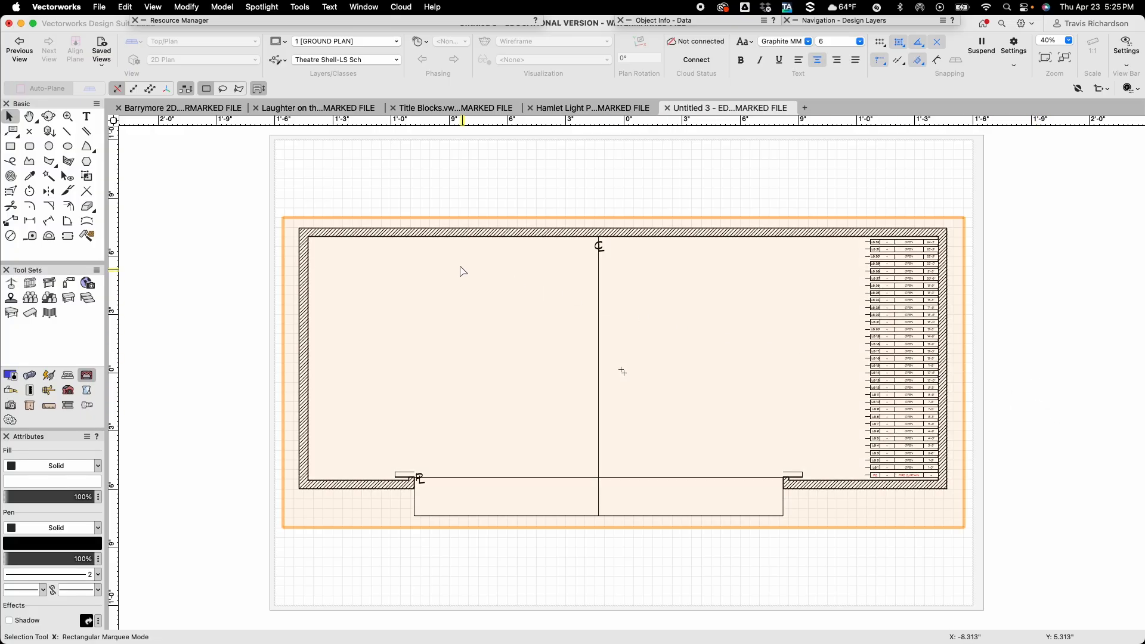
left_click(99, 6)
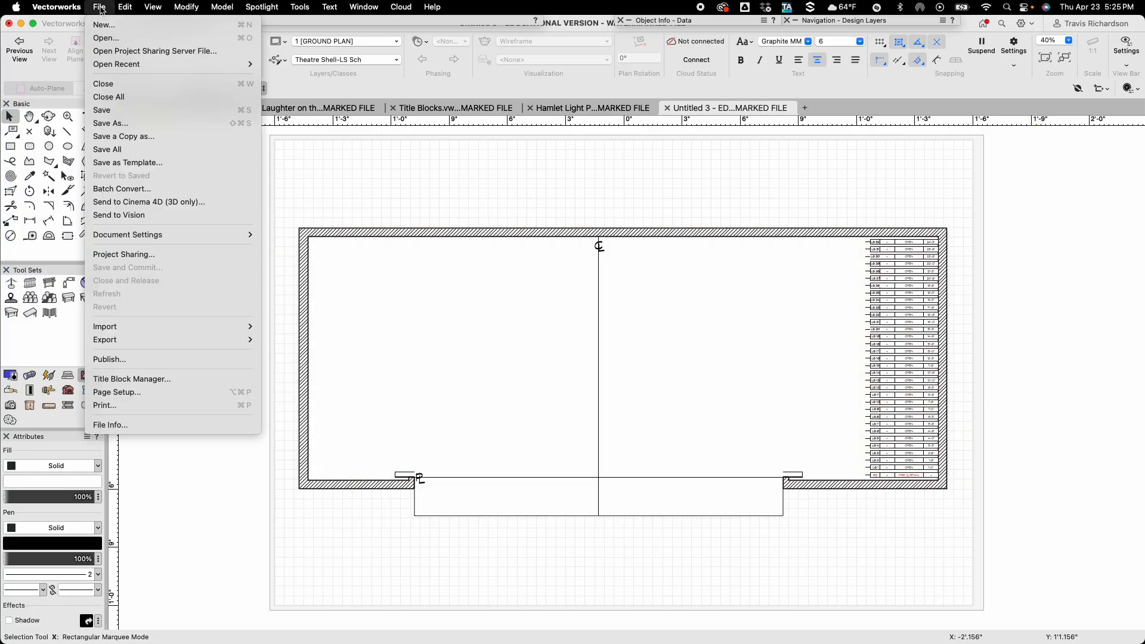
left_click(151, 395)
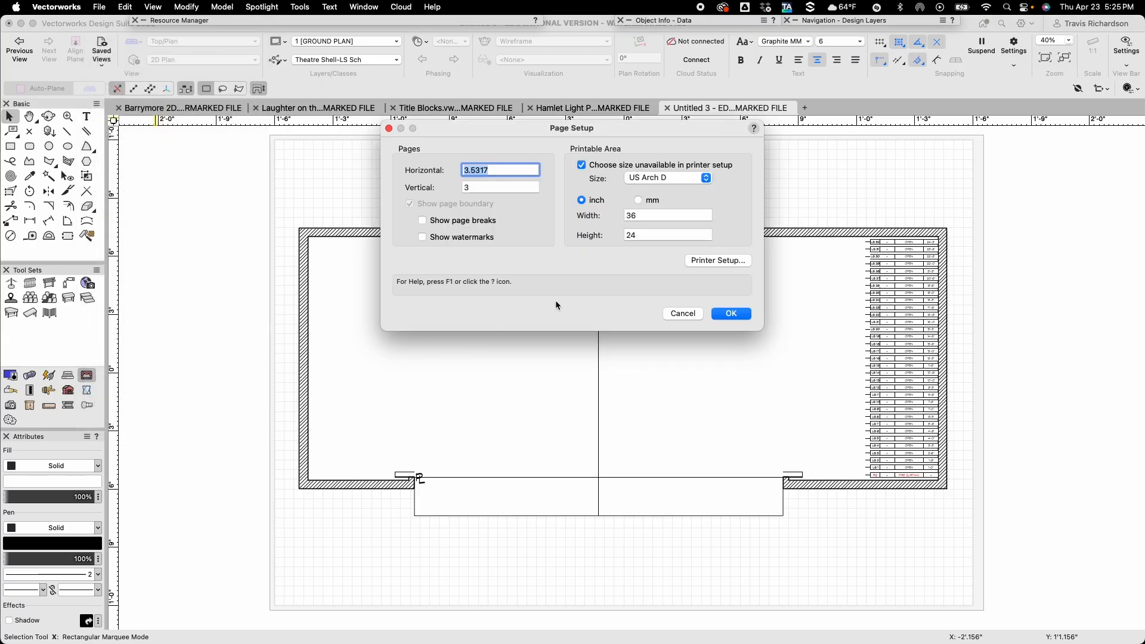
left_click(676, 178)
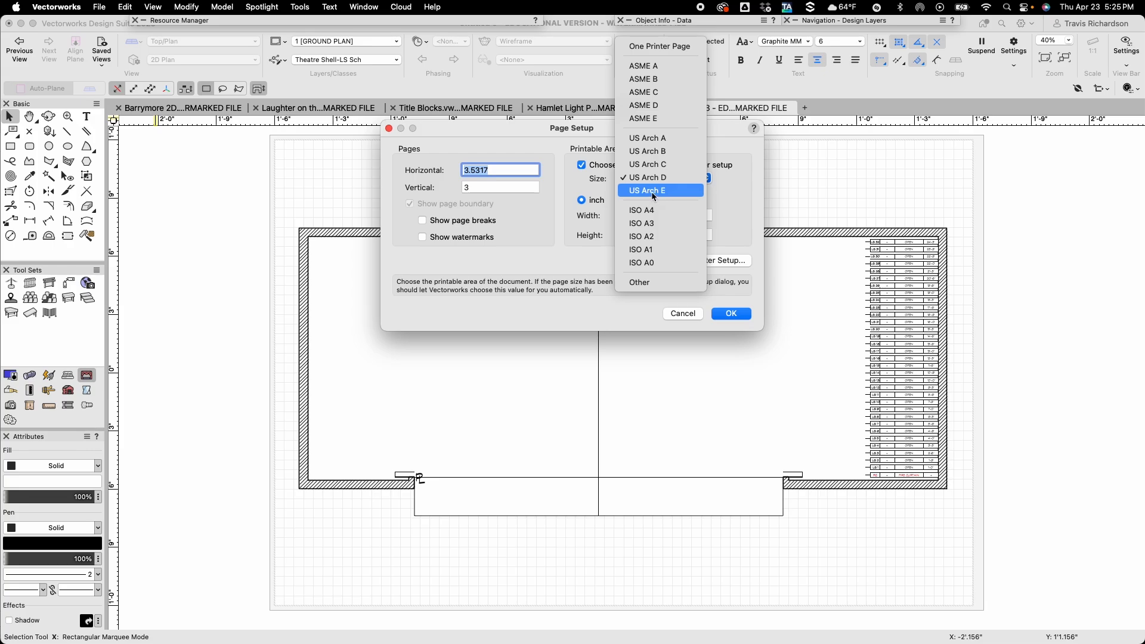
left_click(654, 191)
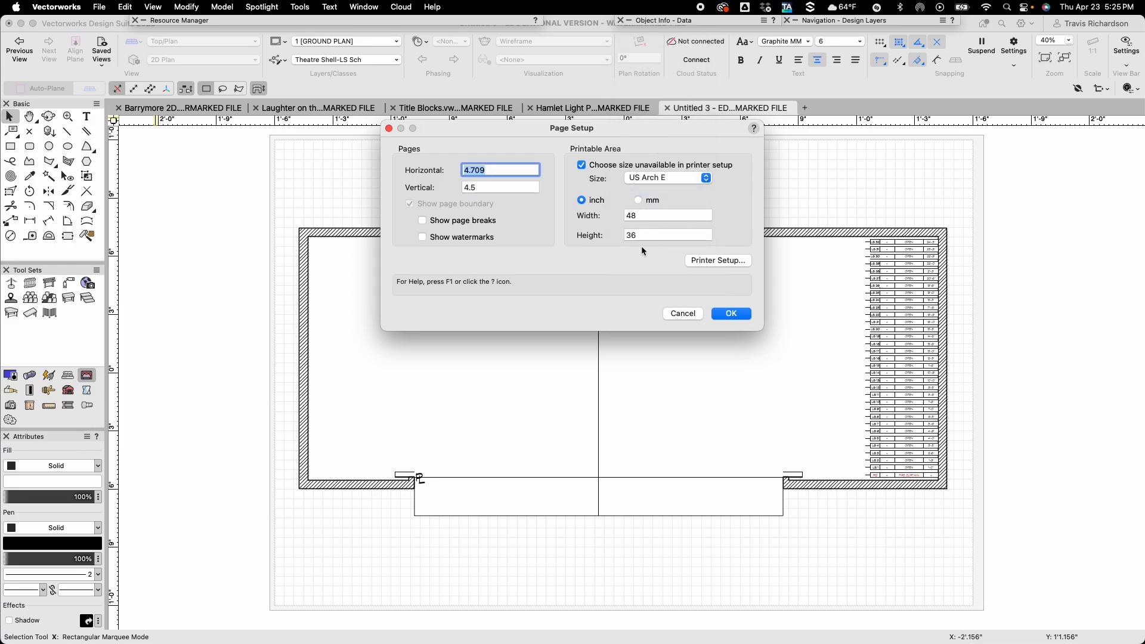
left_click(732, 314)
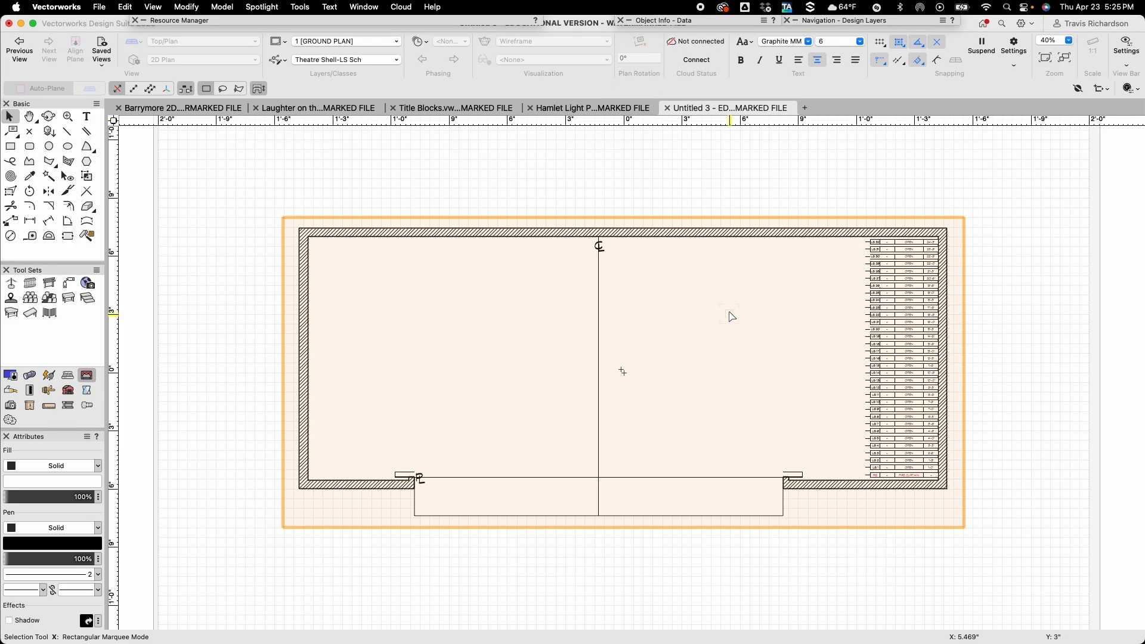
scroll(731, 315, "down", 3)
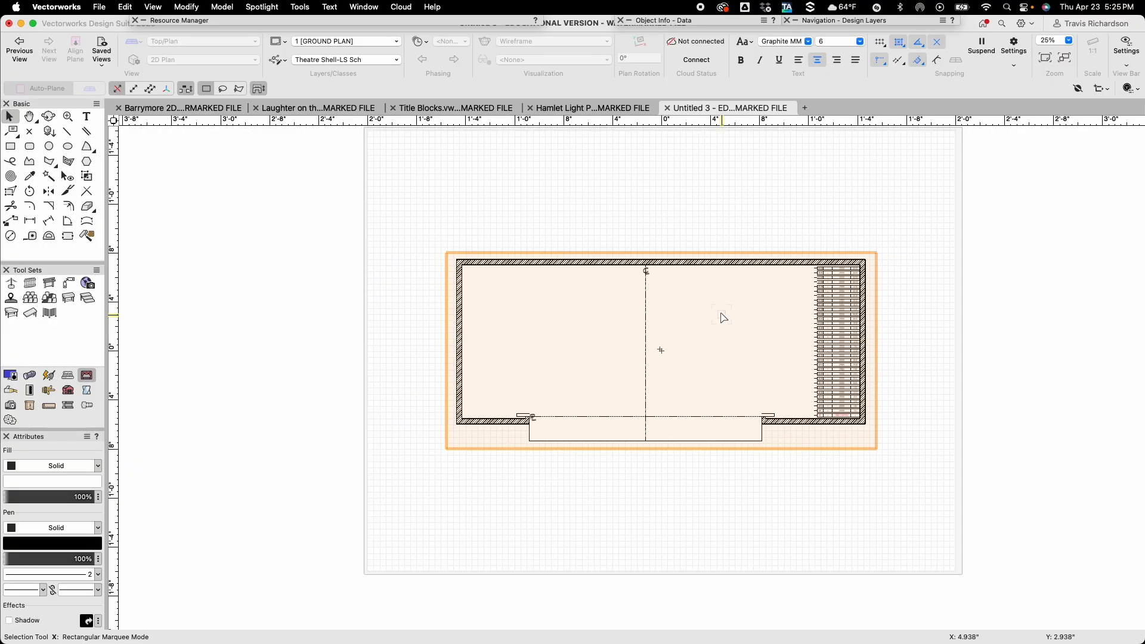
middle_click_drag(435, 233, 366, 248)
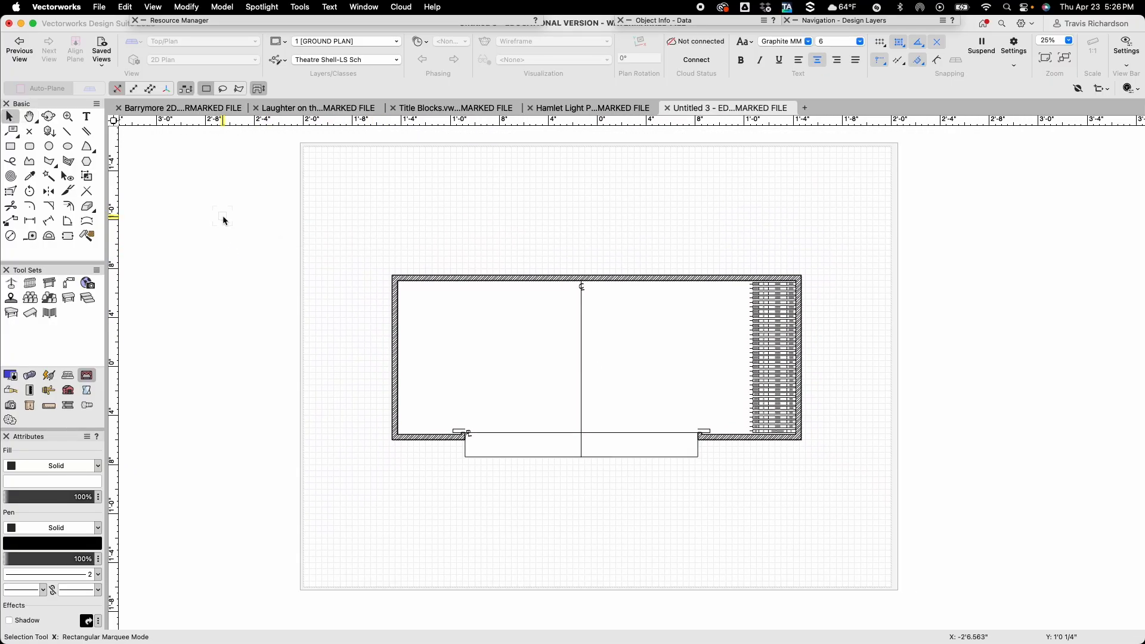
Insert the US ARCH E TB title block symbol from Title Blocks.vwx at the sheet's centre point (0, 0).
mouse_move(230, 20)
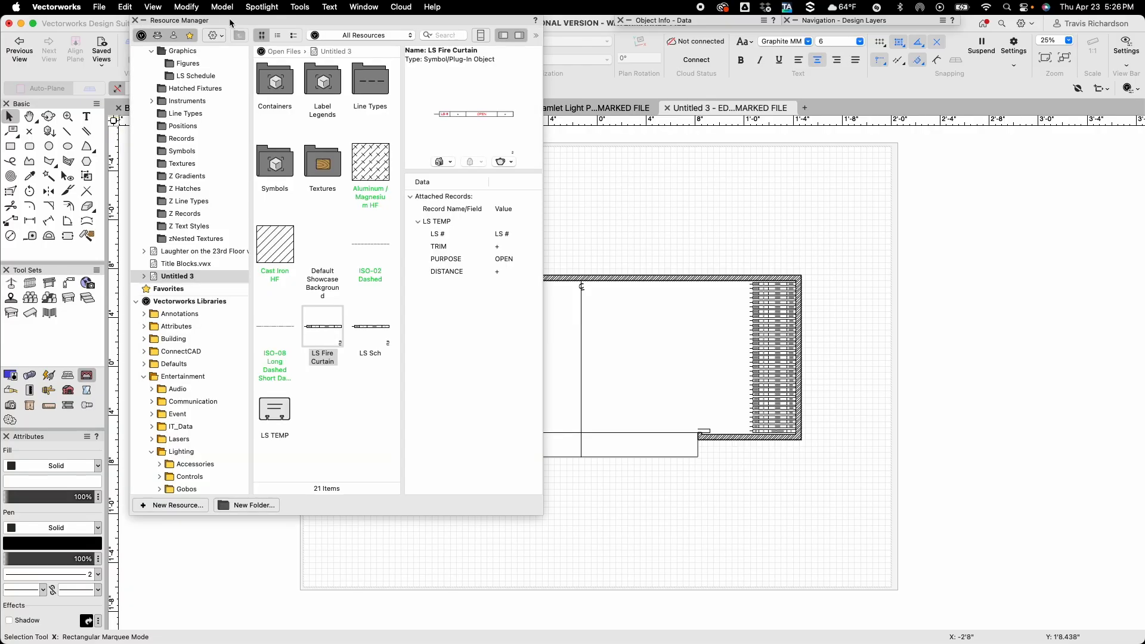
scroll(181, 133, "up", 5)
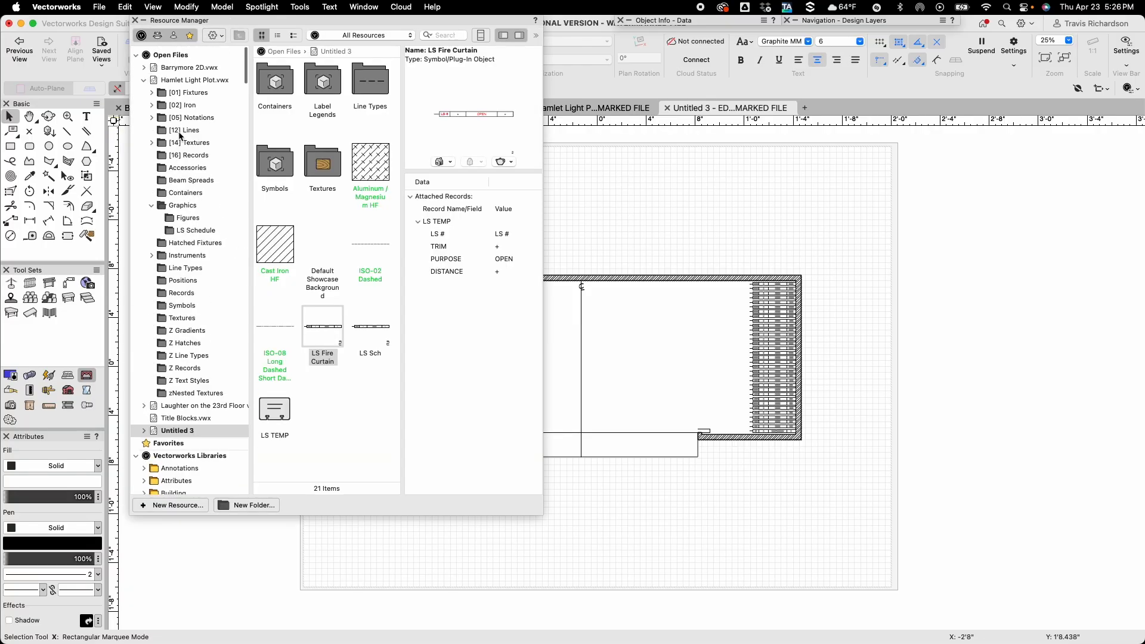
left_click(145, 77)
left_click(174, 101)
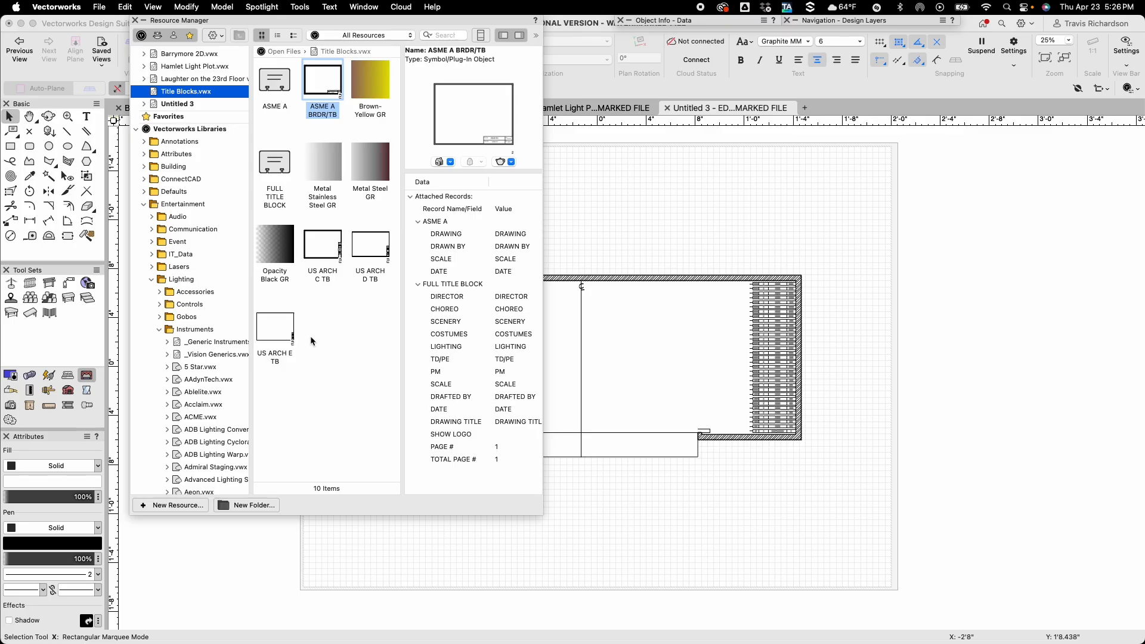
double_click(275, 334)
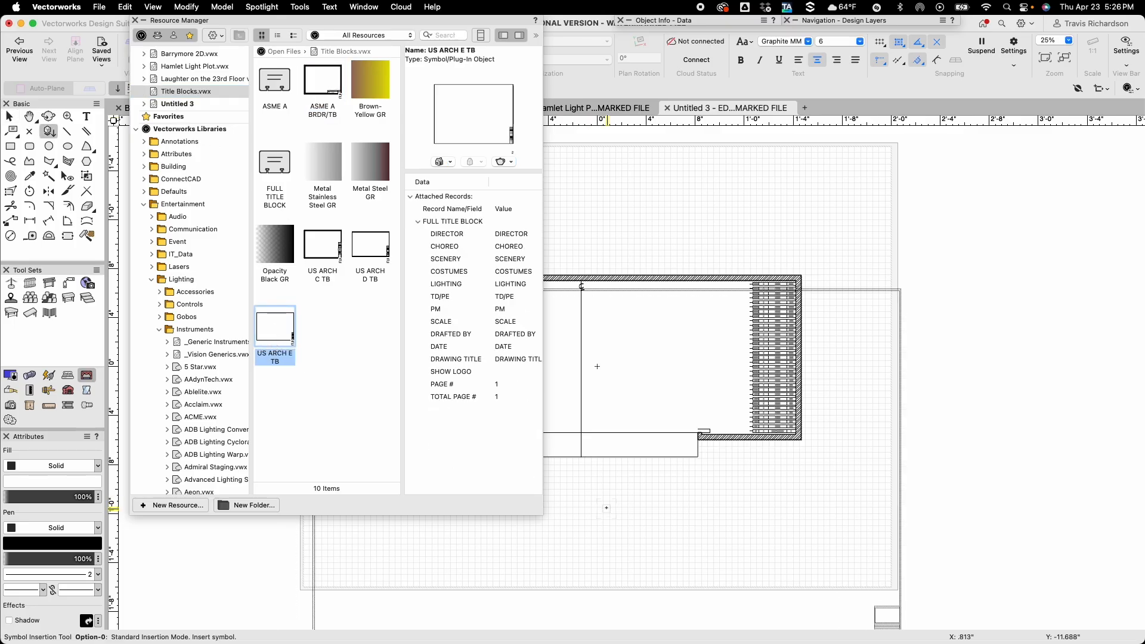
left_click(598, 366)
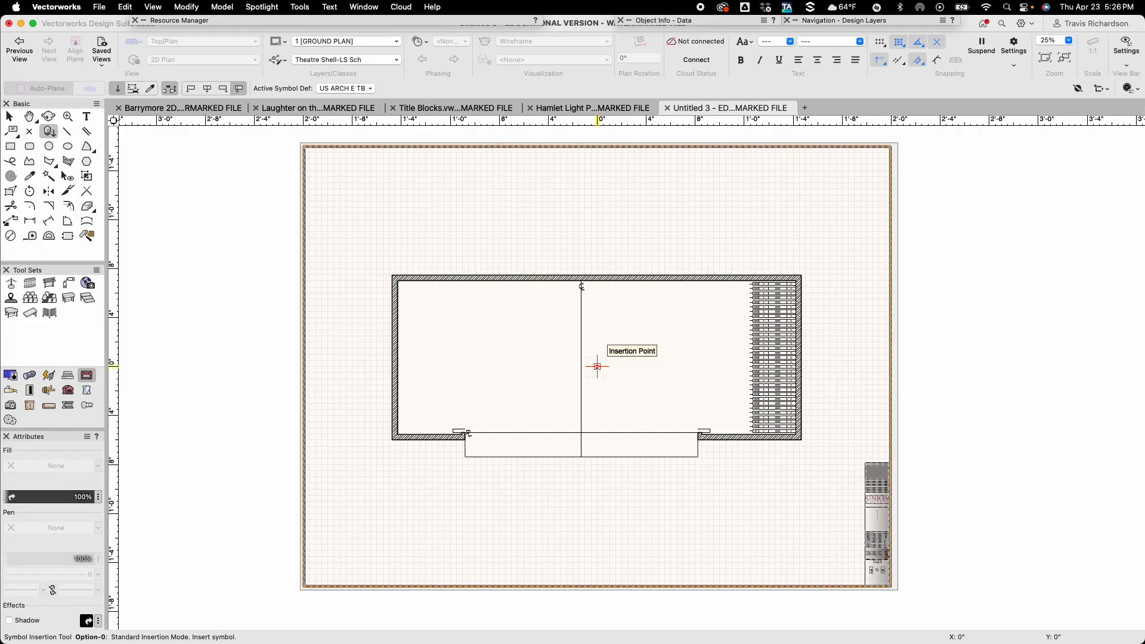
key("x")
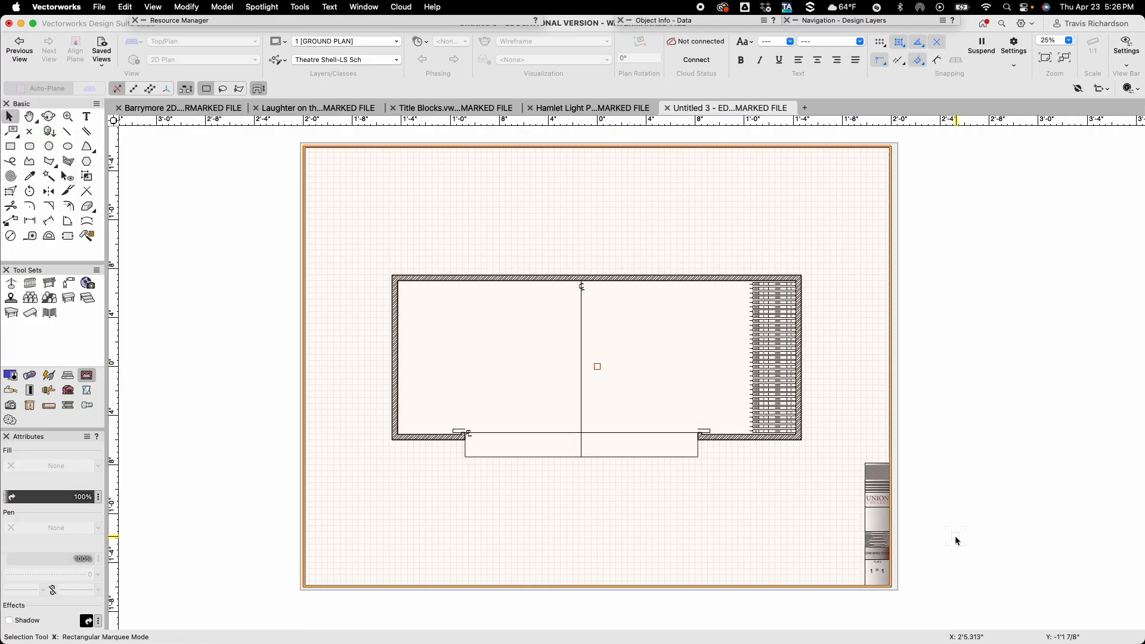
Fill in the title block record with scale 1/2"=1'-0", the drafter's initials and date 4.23.26.
left_click(673, 26)
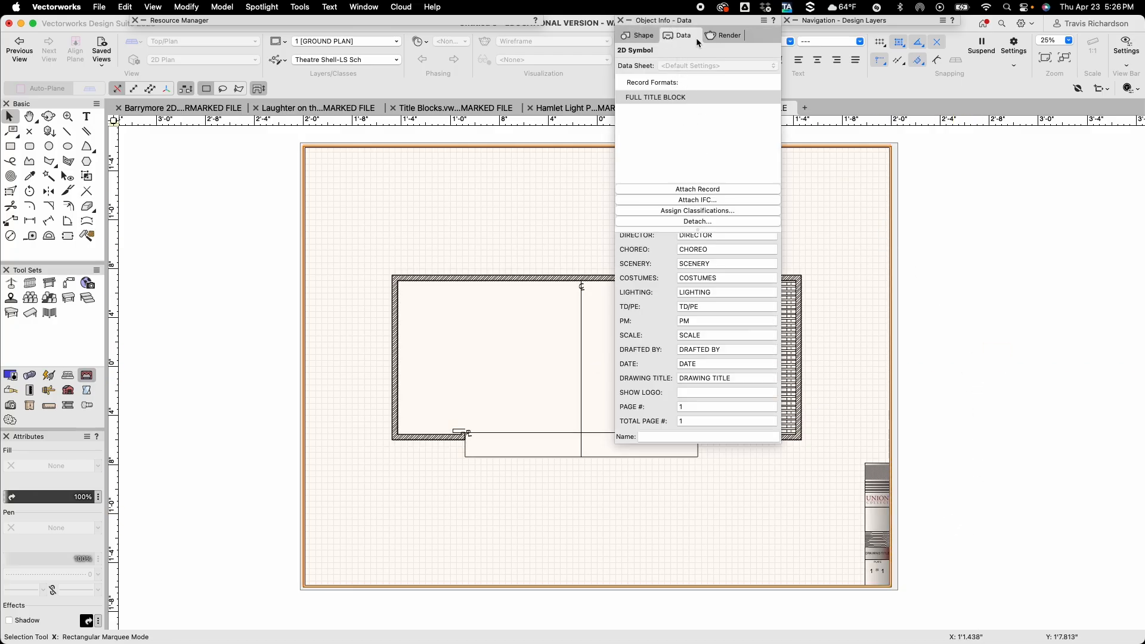
left_click(709, 334)
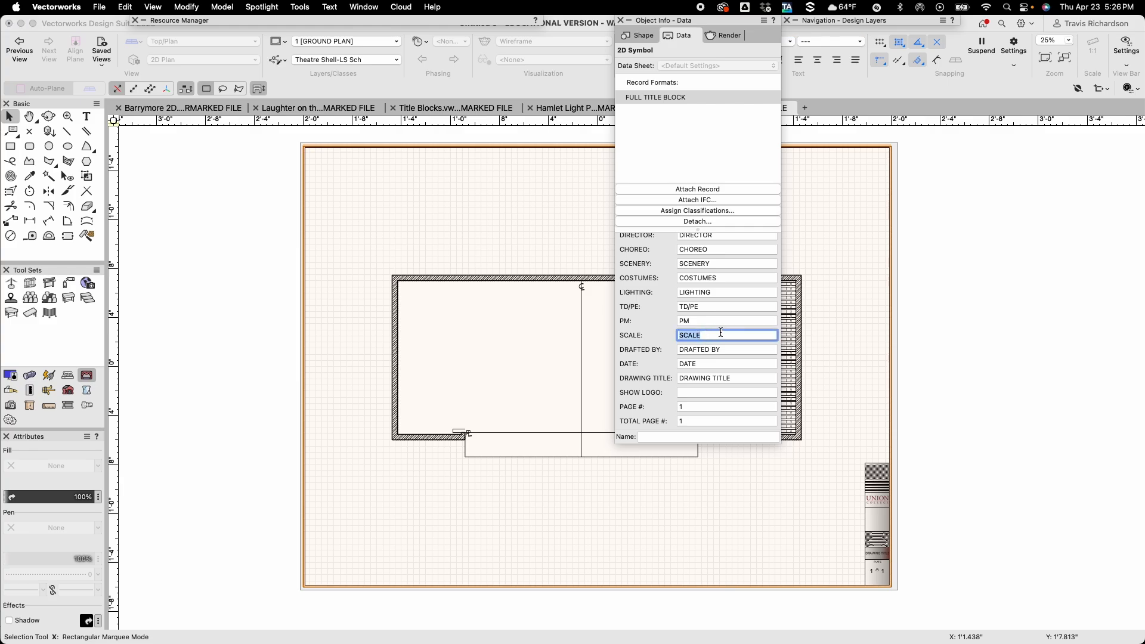
type("1/2\"=1'-0")
key("Tab")
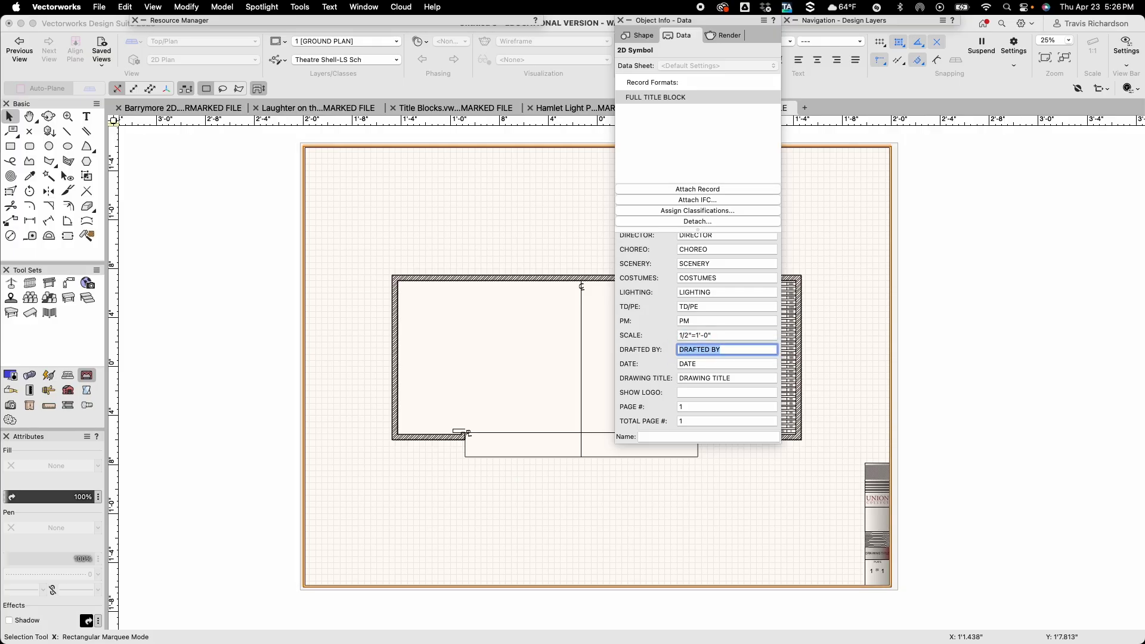
type("TCR")
key("Tab")
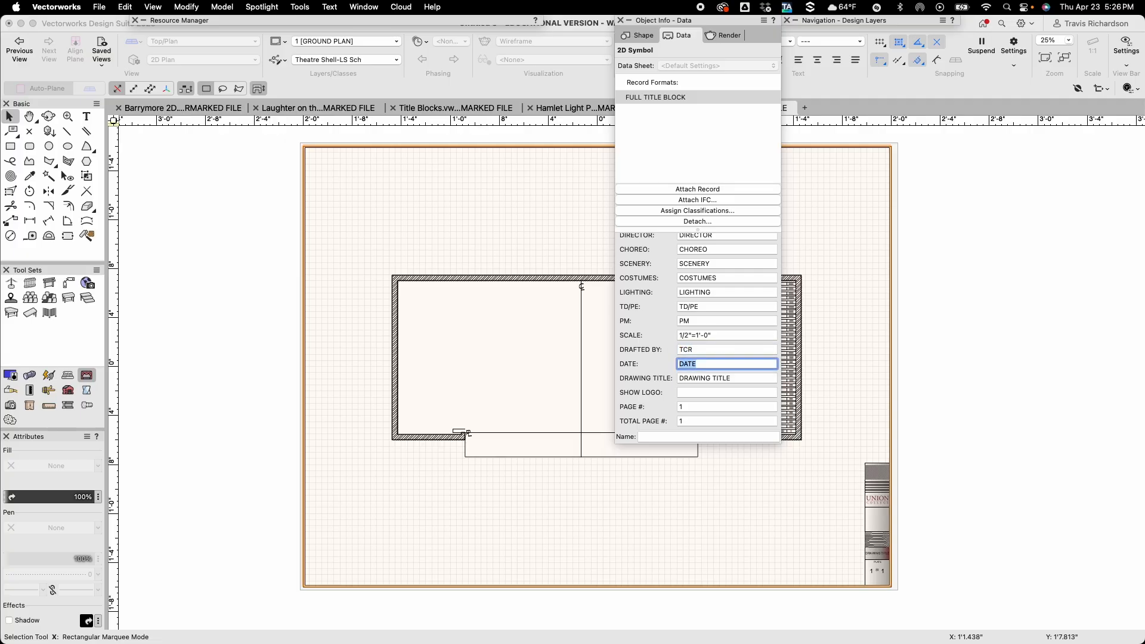
type("4.23.26")
key("Tab")
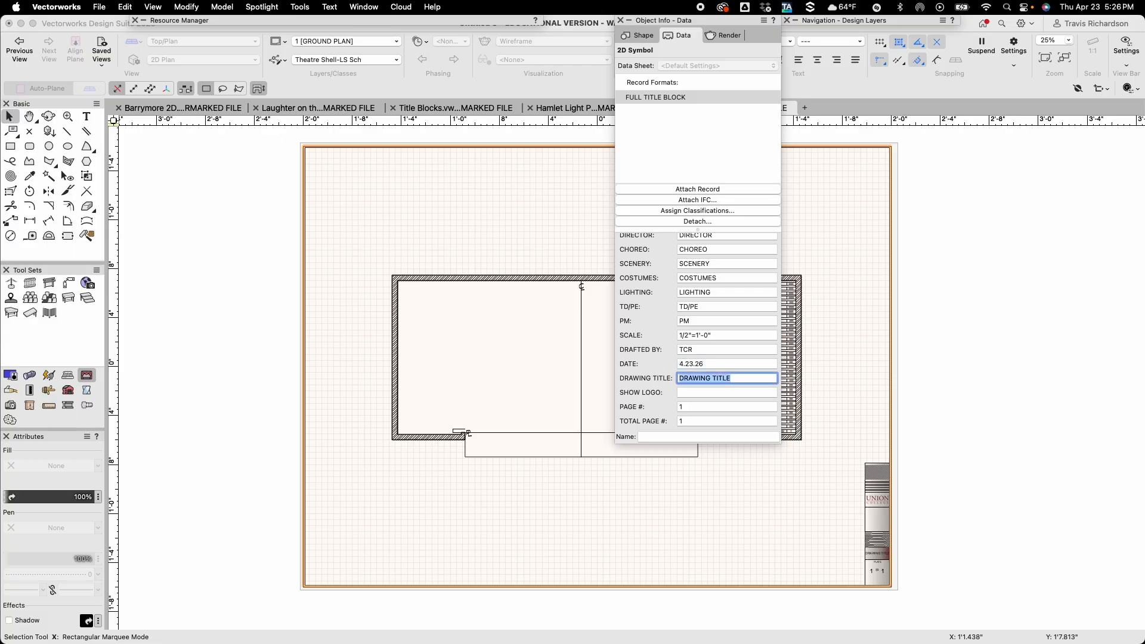
Set the title block's drawing title to GROUND PLAN and check the filled-in title block on the sheet.
type("GROUNDPL")
key("BackSpace")
key("BackSpace")
key("BackSpace")
key("BackSpace")
type("PLAN")
key("Return")
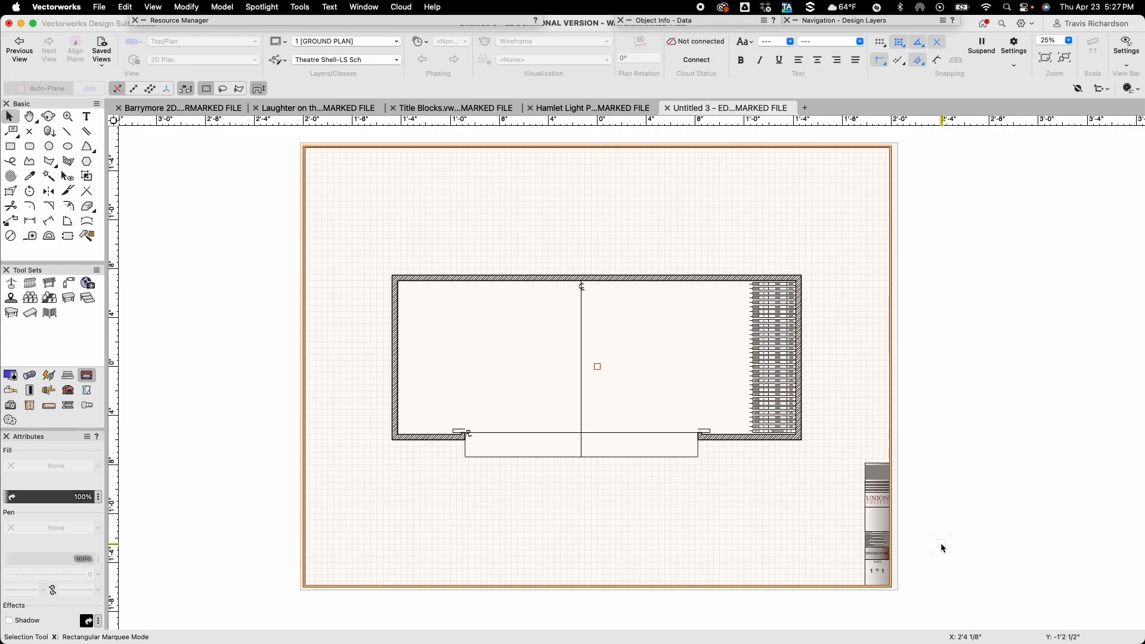
scroll(902, 571, "up", 3)
scroll(900, 567, "up", 6)
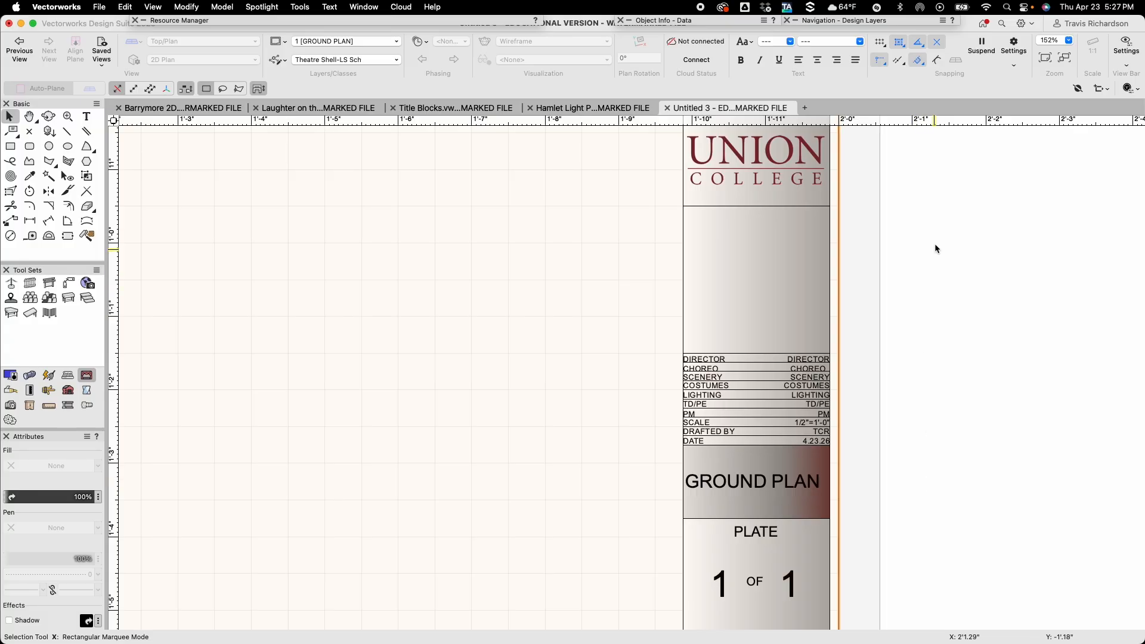
left_click(1045, 58)
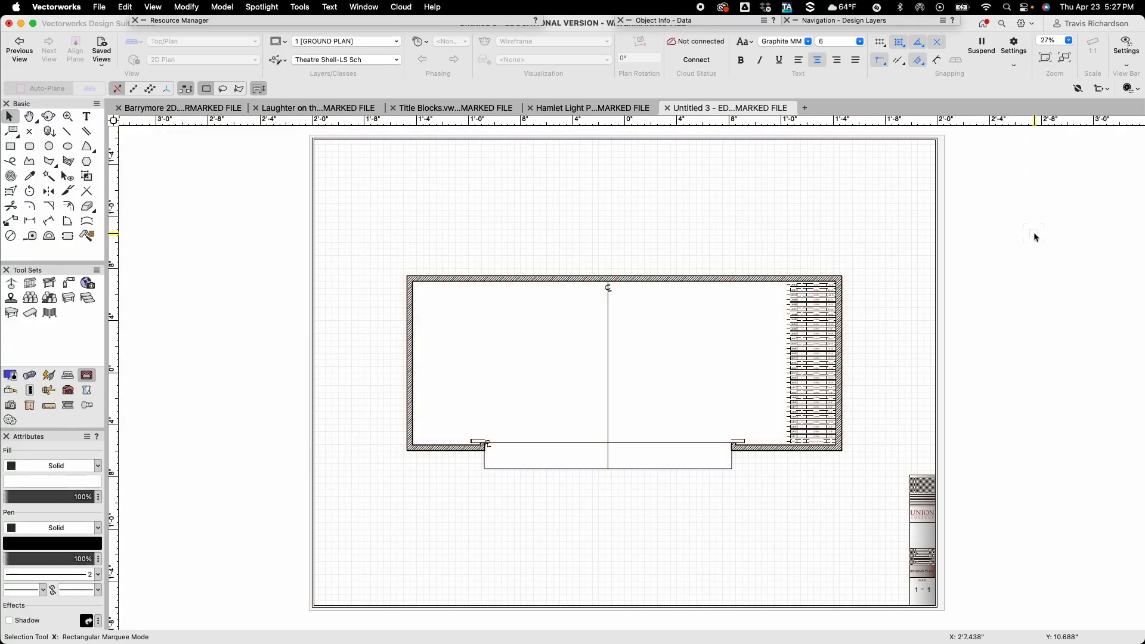
Export the whole printable area as a one-page PDF named Barrymore Theatre in the Barrymore Theatre folder, replacing the existing file.
left_click(99, 7)
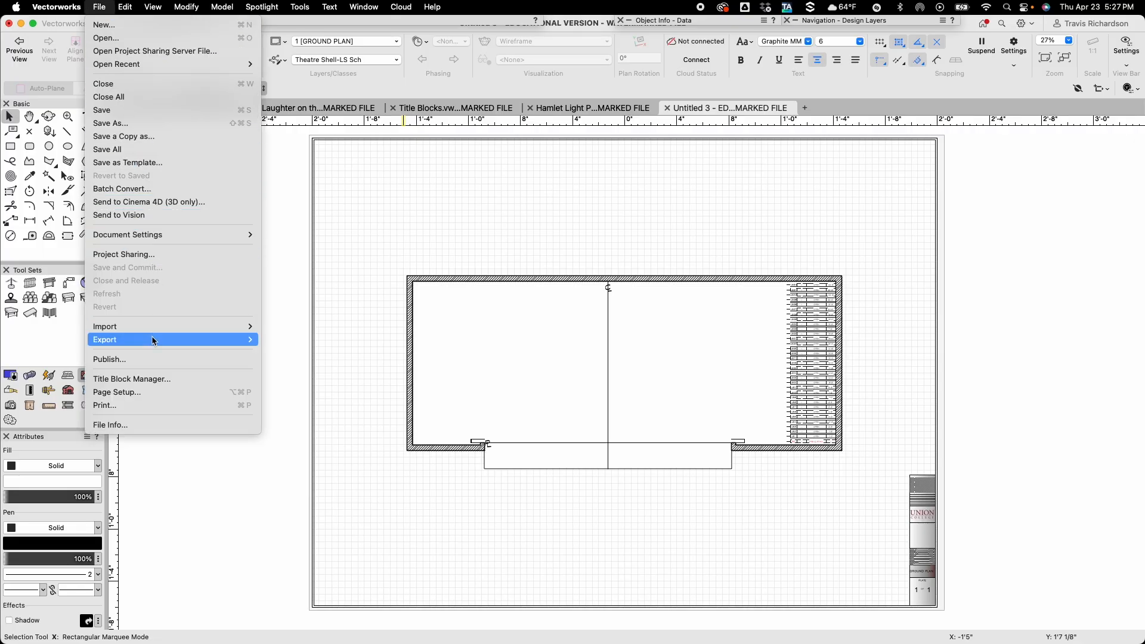
mouse_move(153, 341)
left_click(297, 278)
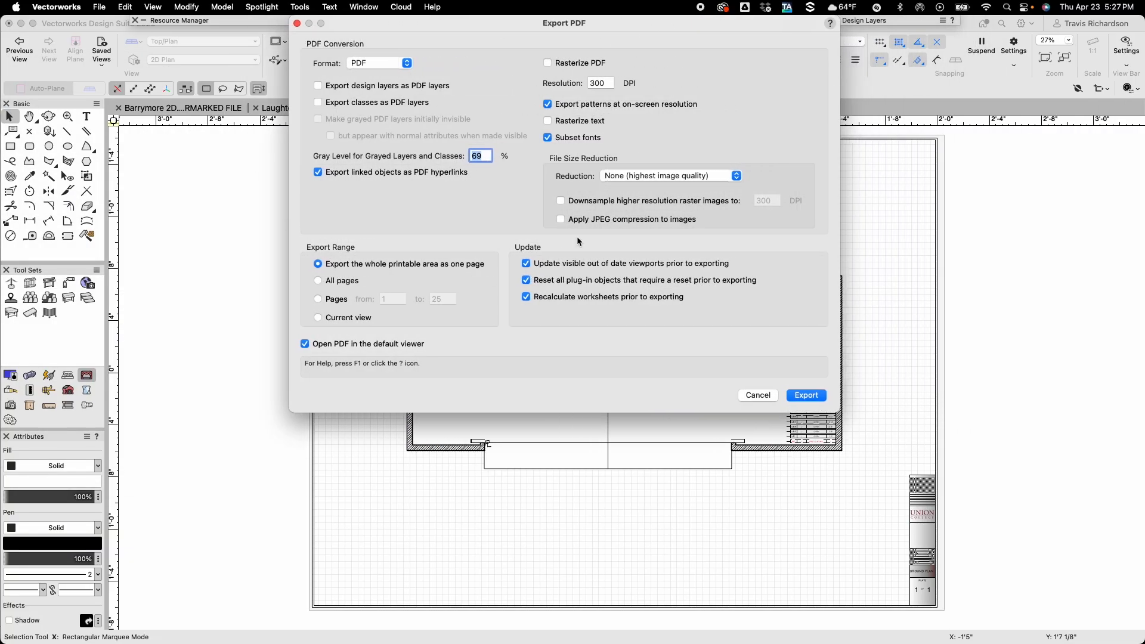
left_click(809, 398)
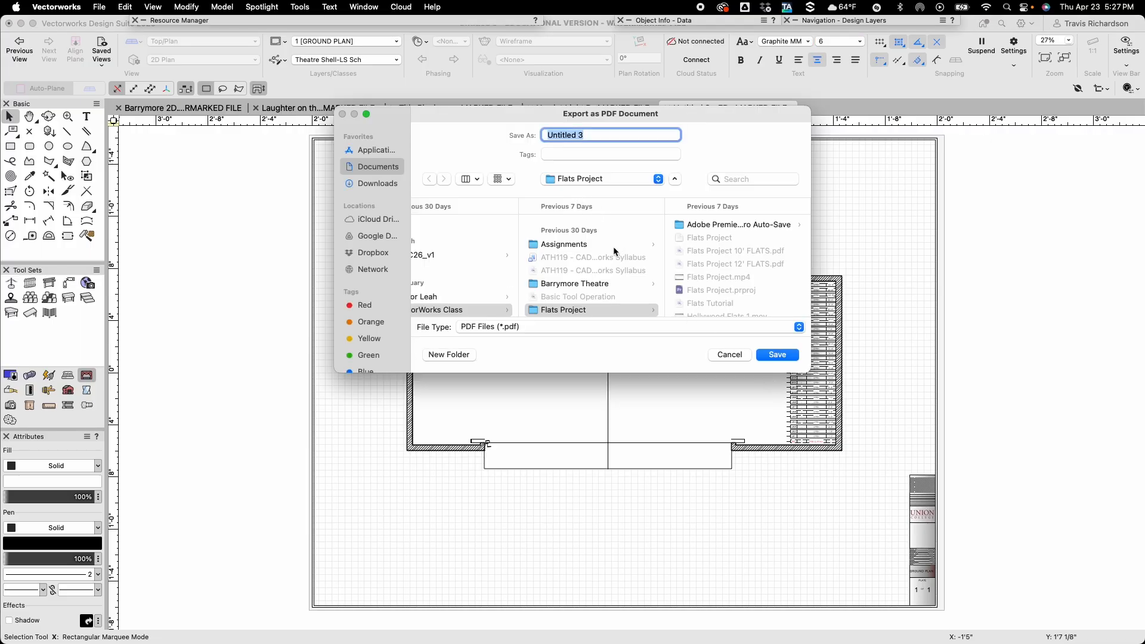
left_click(565, 284)
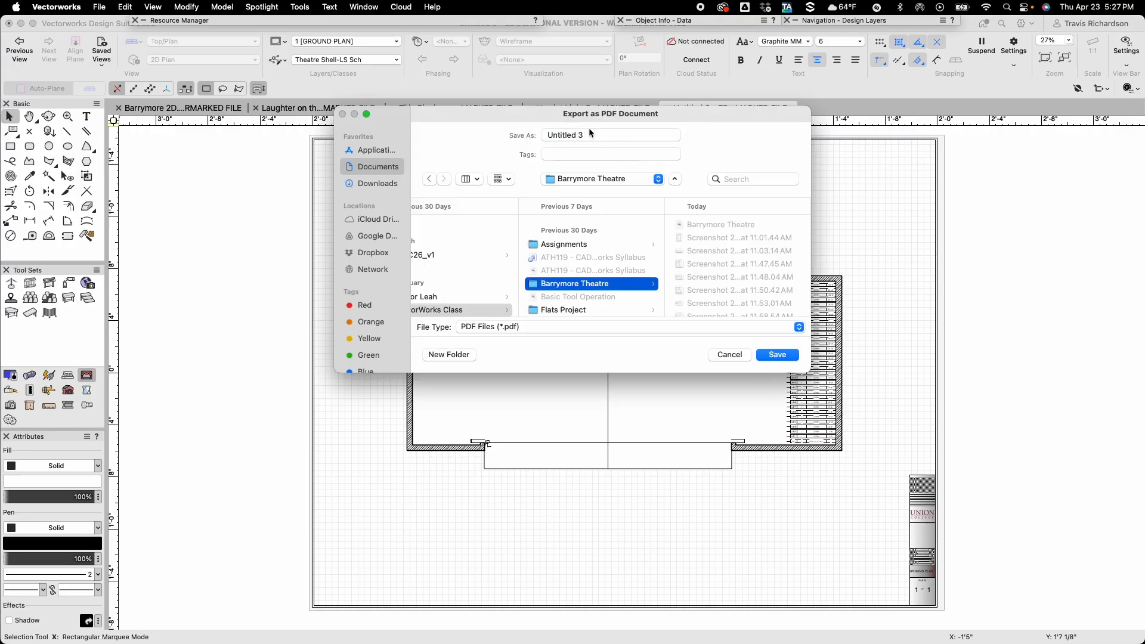
left_click(716, 225)
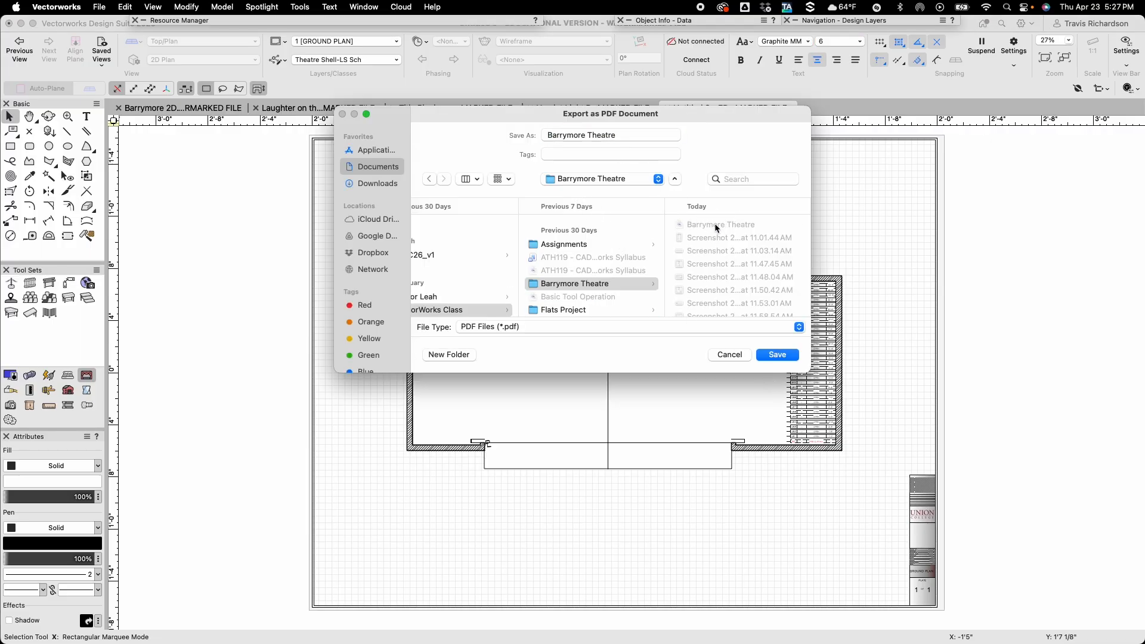
left_click(778, 356)
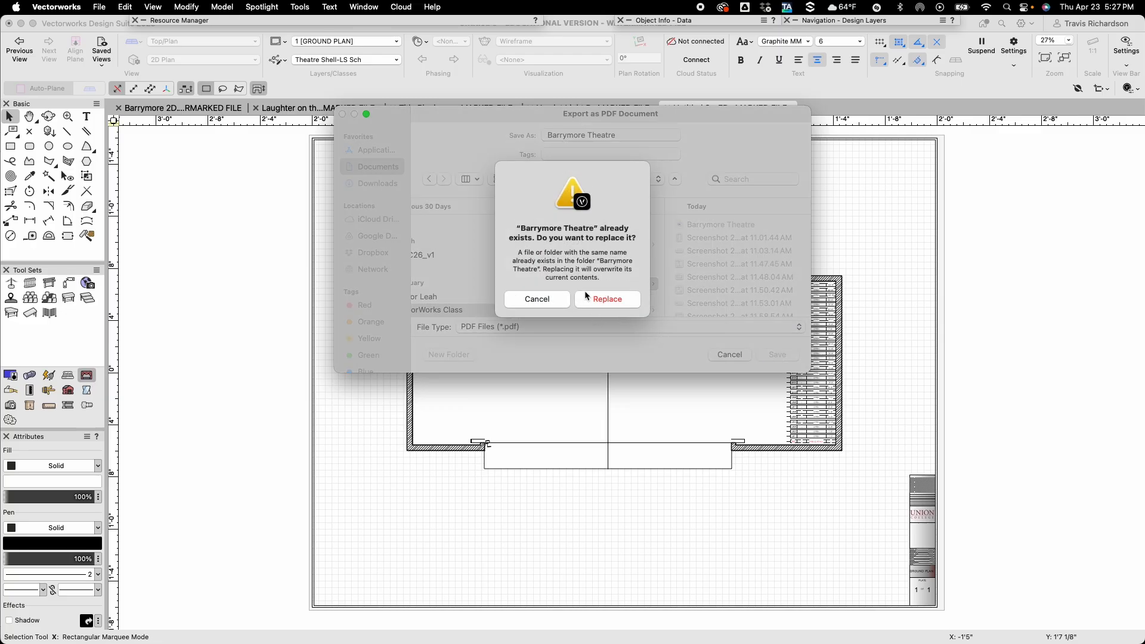
left_click(610, 302)
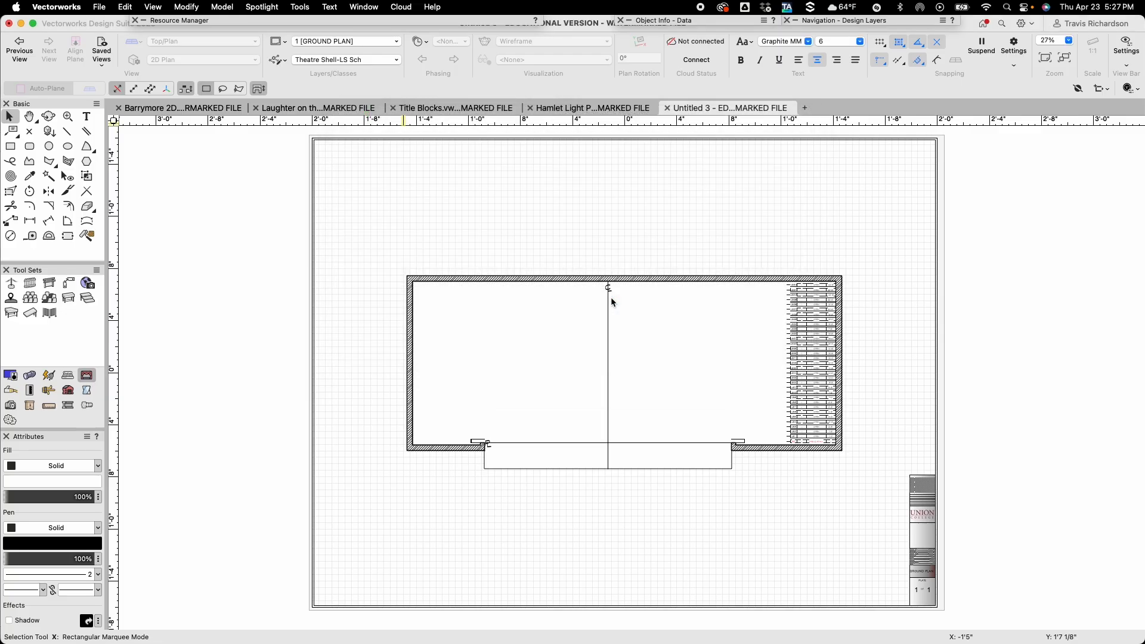